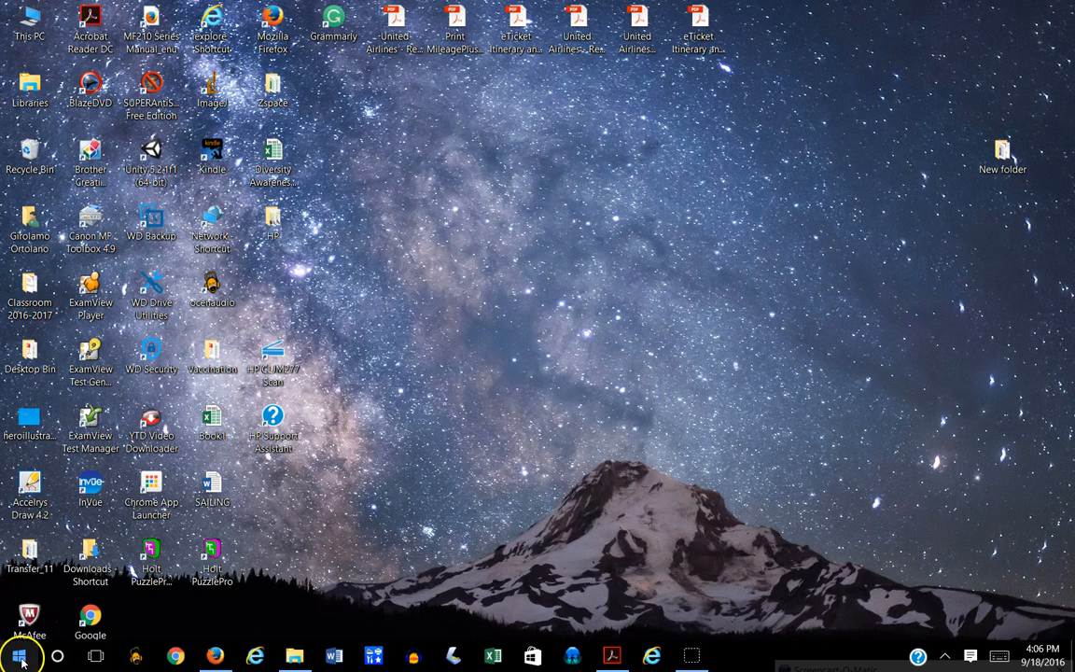
Step: Look through the installed apps list, then open Excel and create a blank workbook
left_click(19, 659)
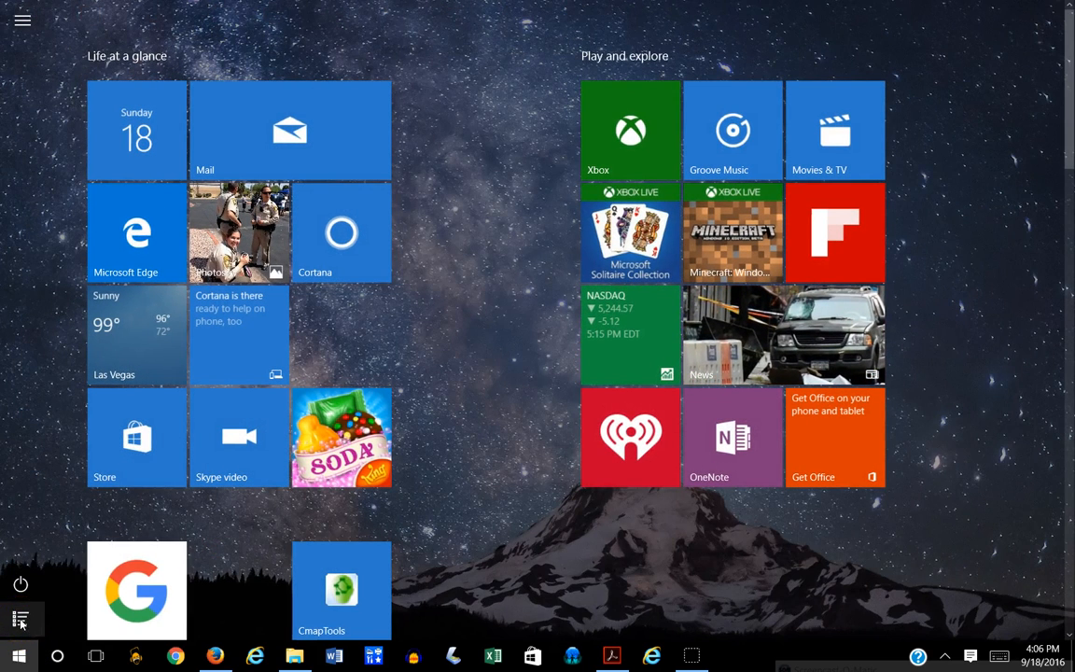
left_click(21, 620)
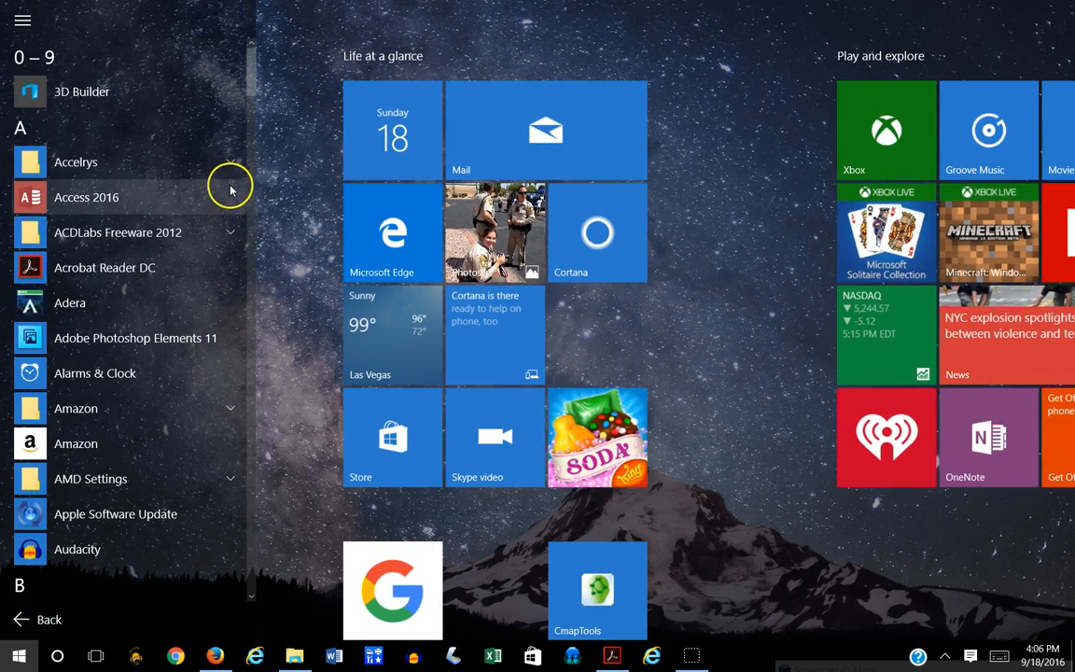
left_click_drag(249, 58, 234, 198)
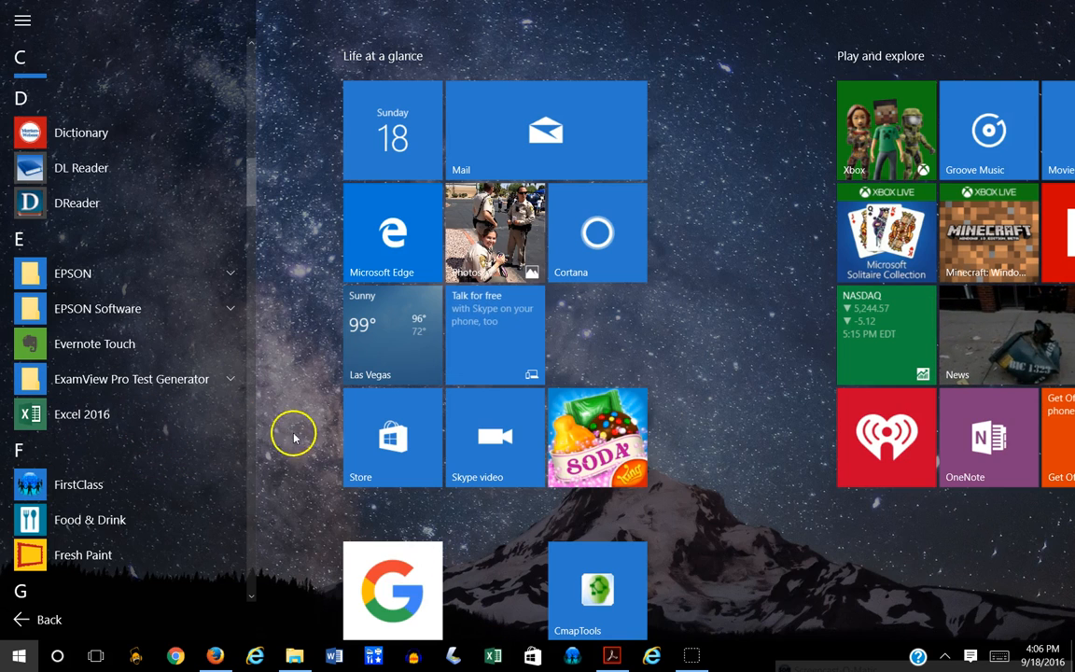
left_click(494, 658)
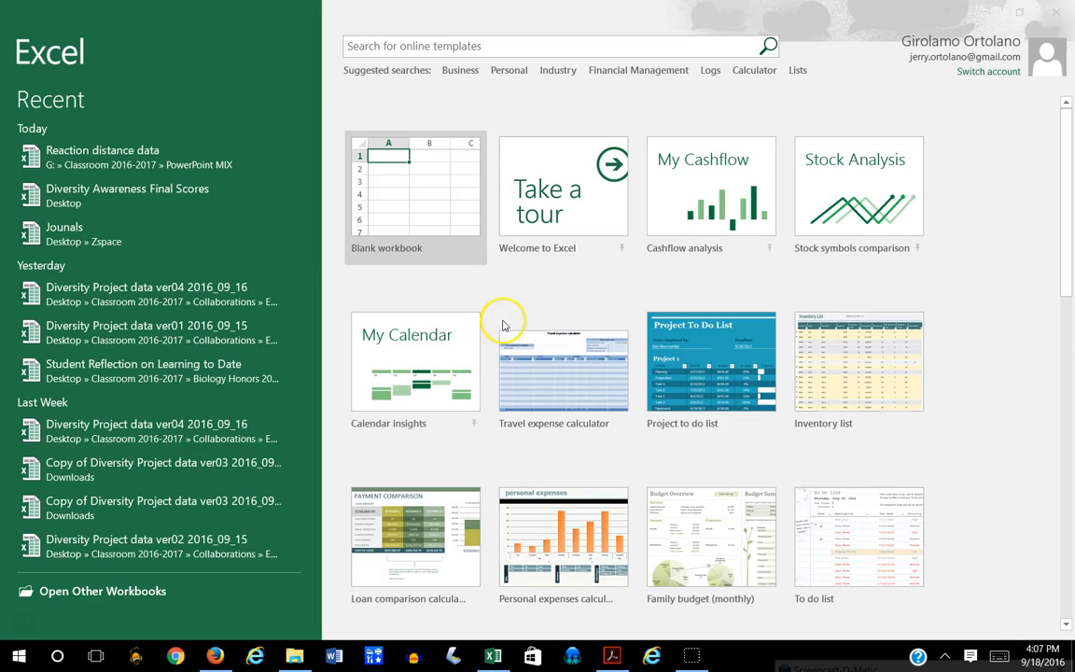
left_click(427, 238)
left_click(420, 207)
left_click(422, 208)
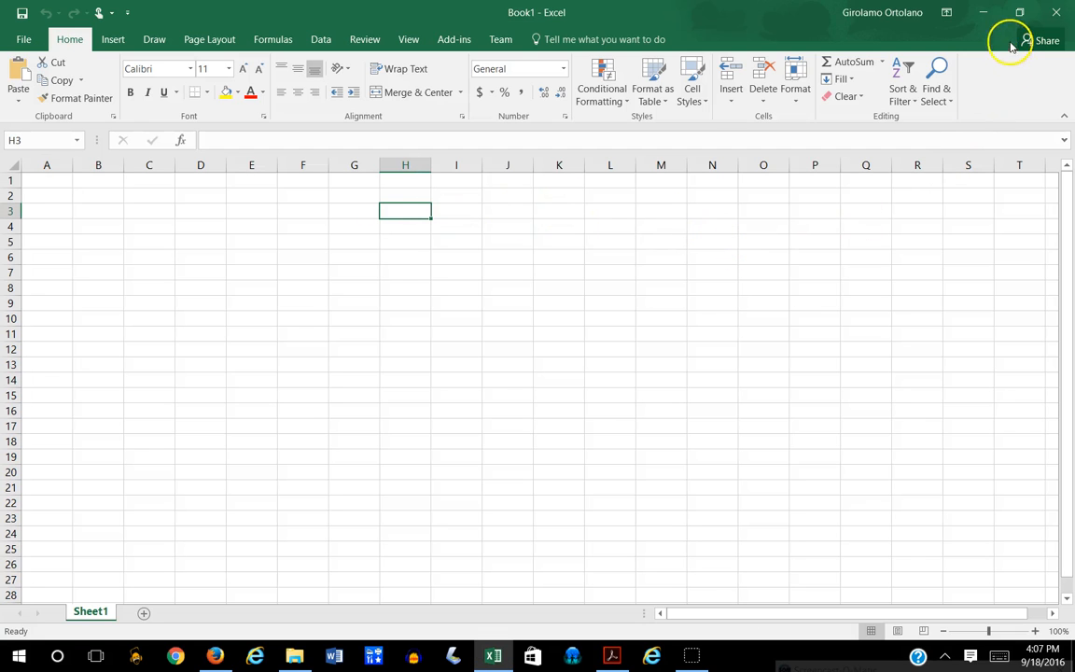
Step: Switch the workbook window between its restored size and full screen
left_click(1019, 12)
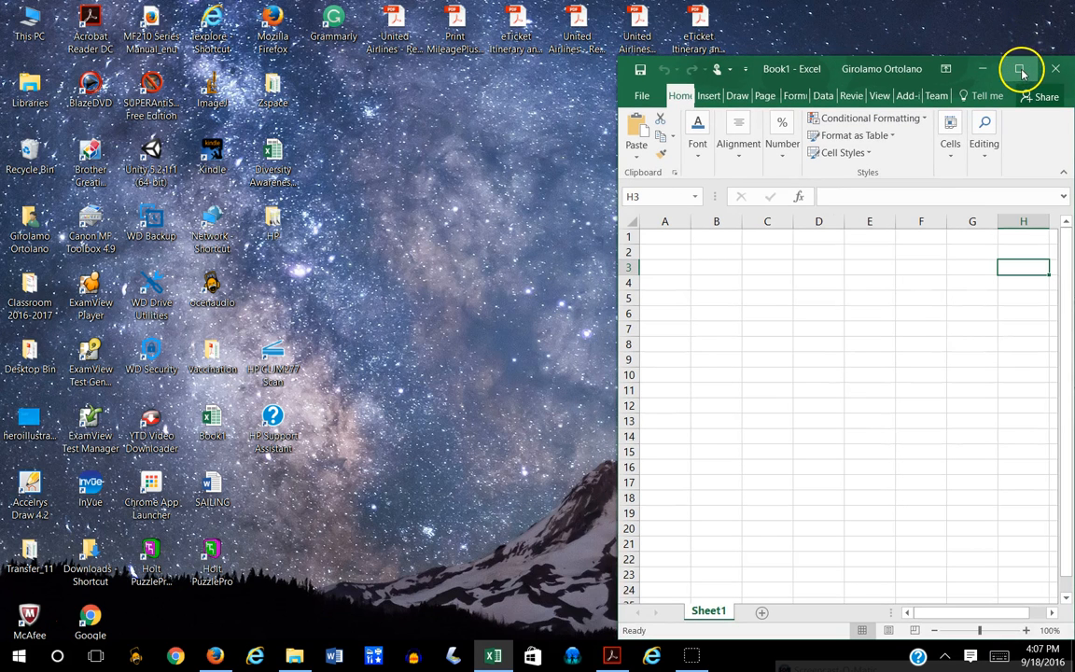
left_click(1019, 62)
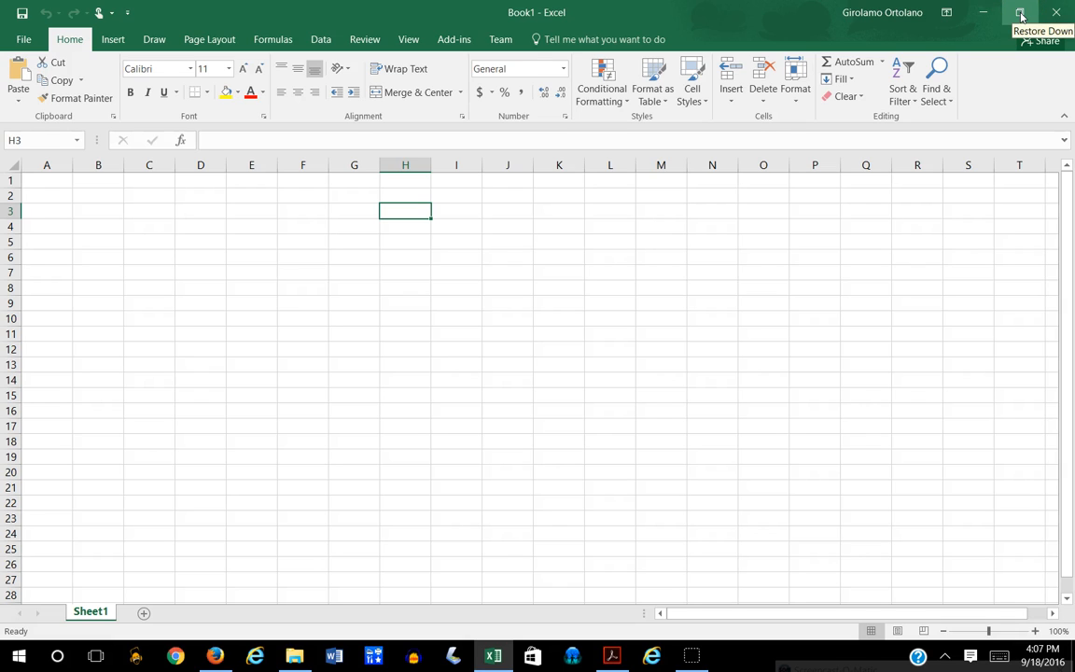
left_click(1021, 15)
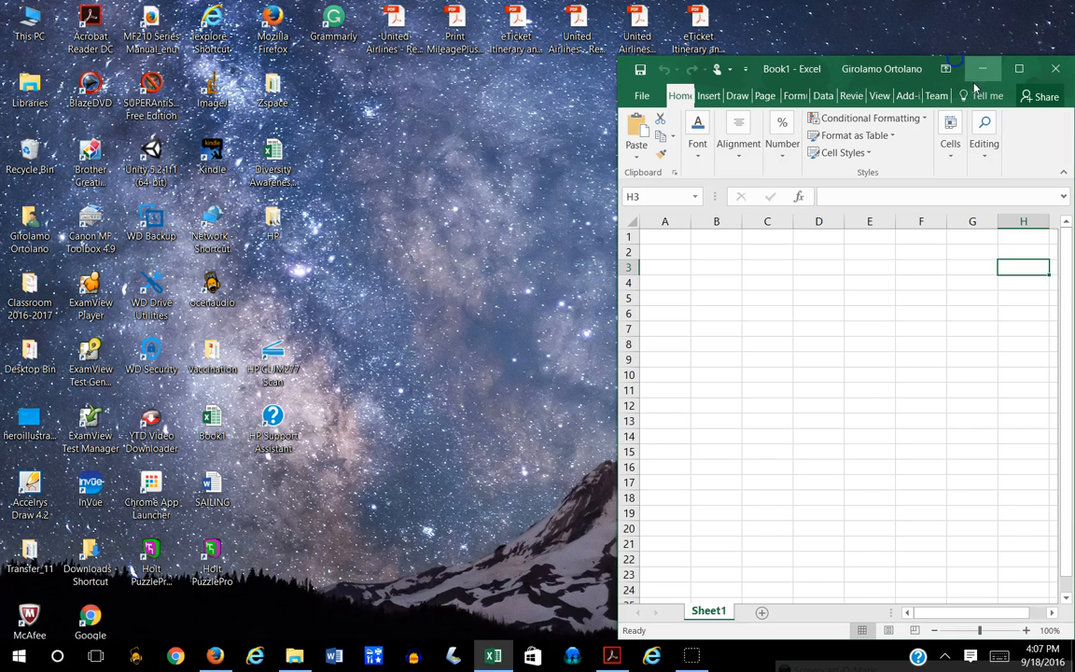
left_click(1043, 95)
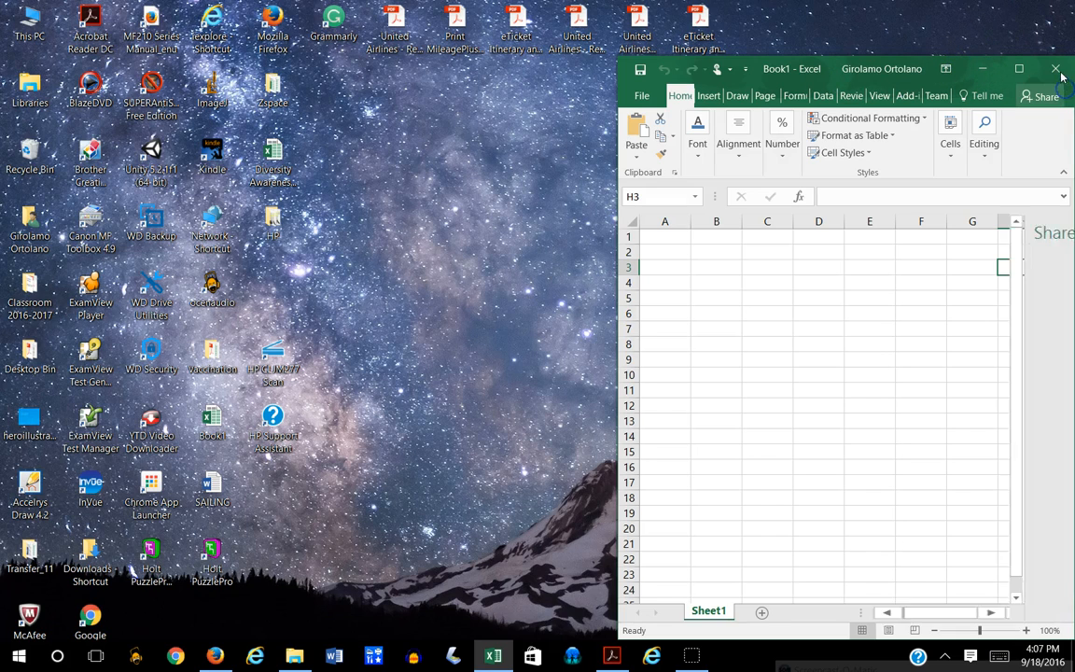
left_click(758, 312)
left_click(1060, 229)
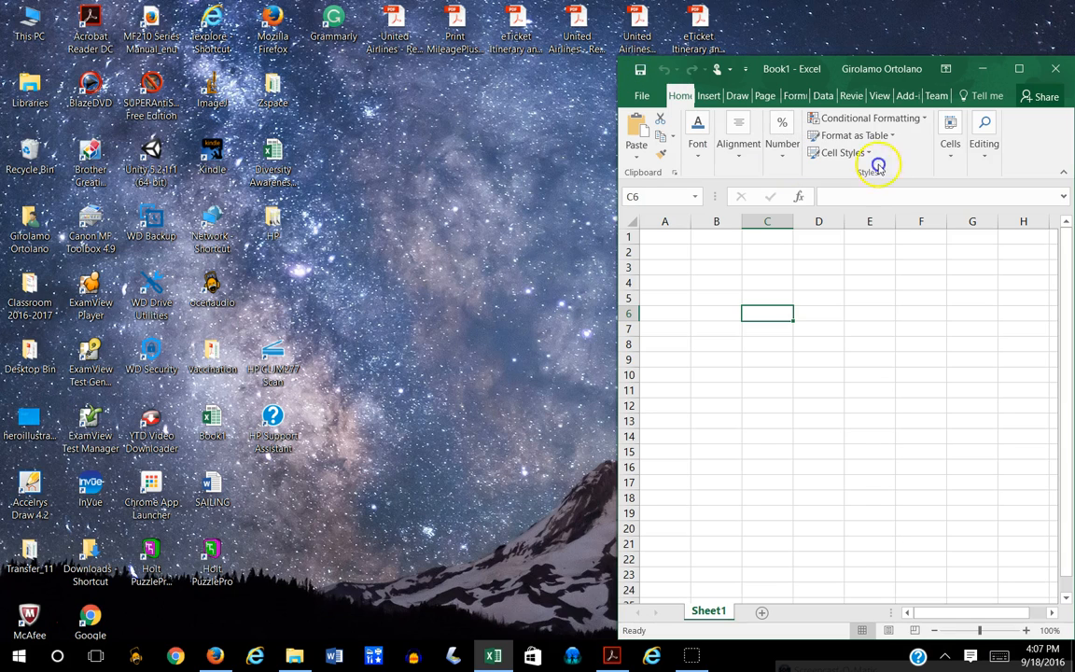
left_click(884, 294)
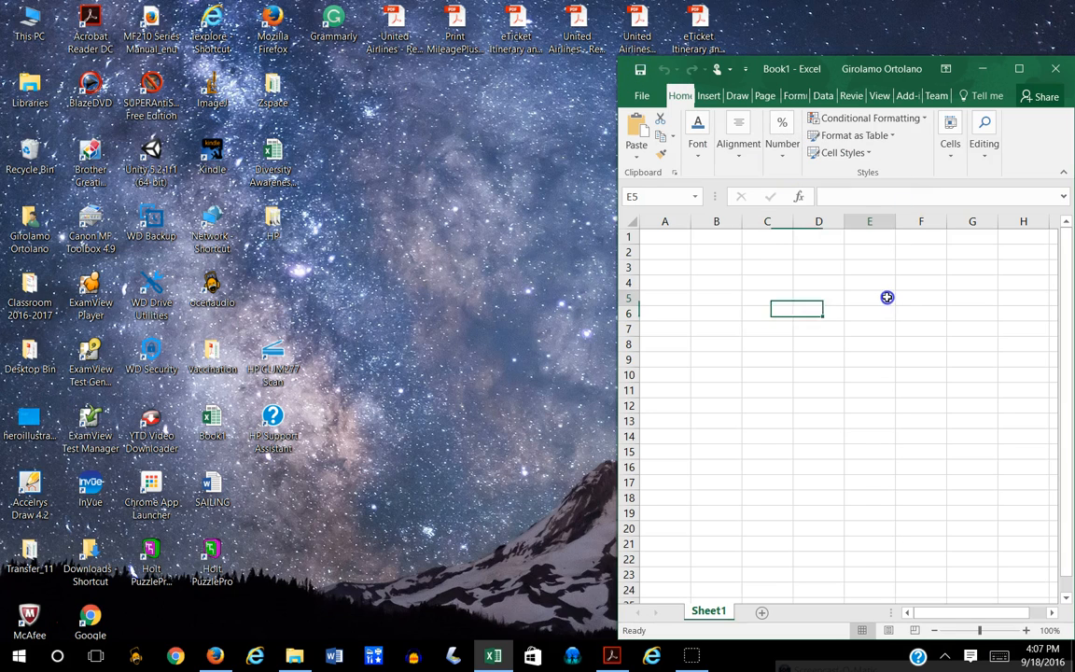
left_click(972, 62)
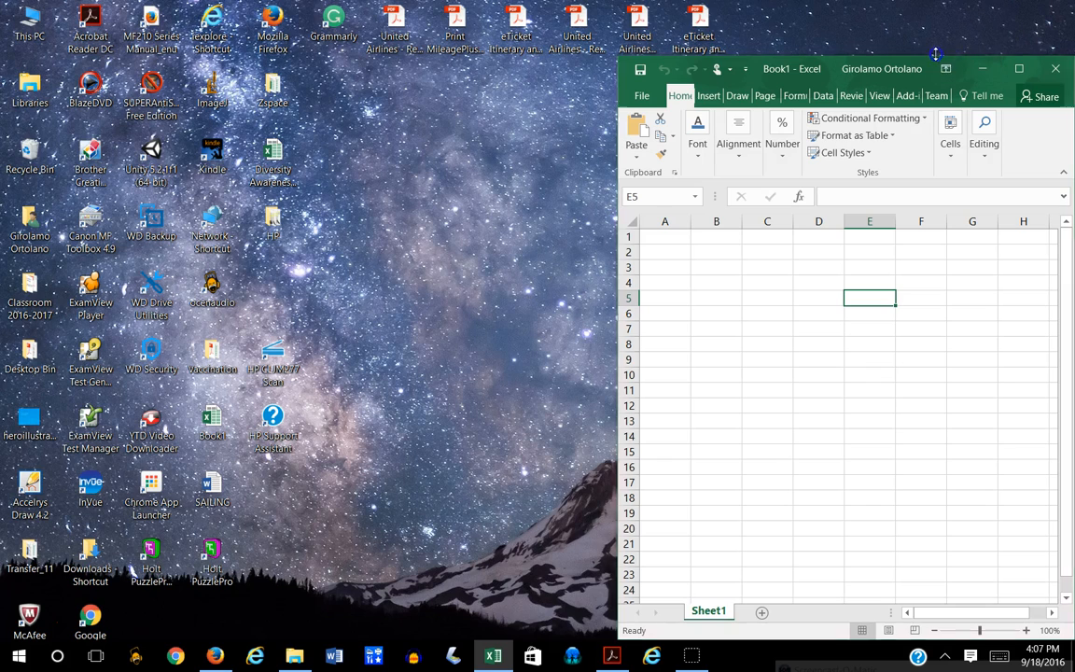
left_click(1019, 68)
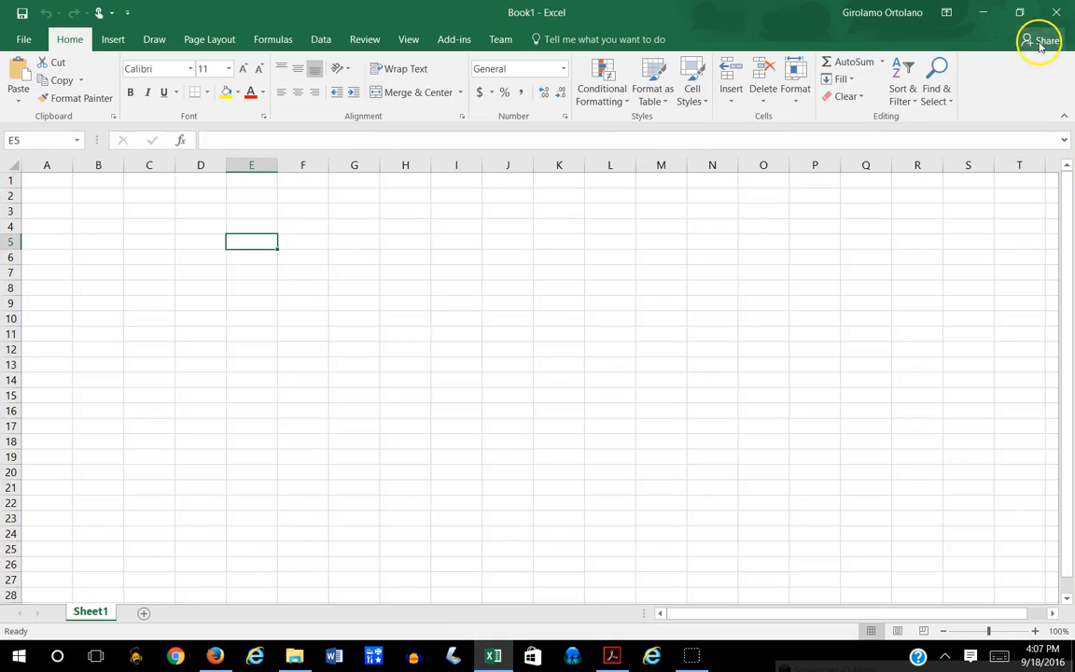
Step: Restore the workbook window, resize and move it around the desktop, and maximize it again
left_click(1019, 12)
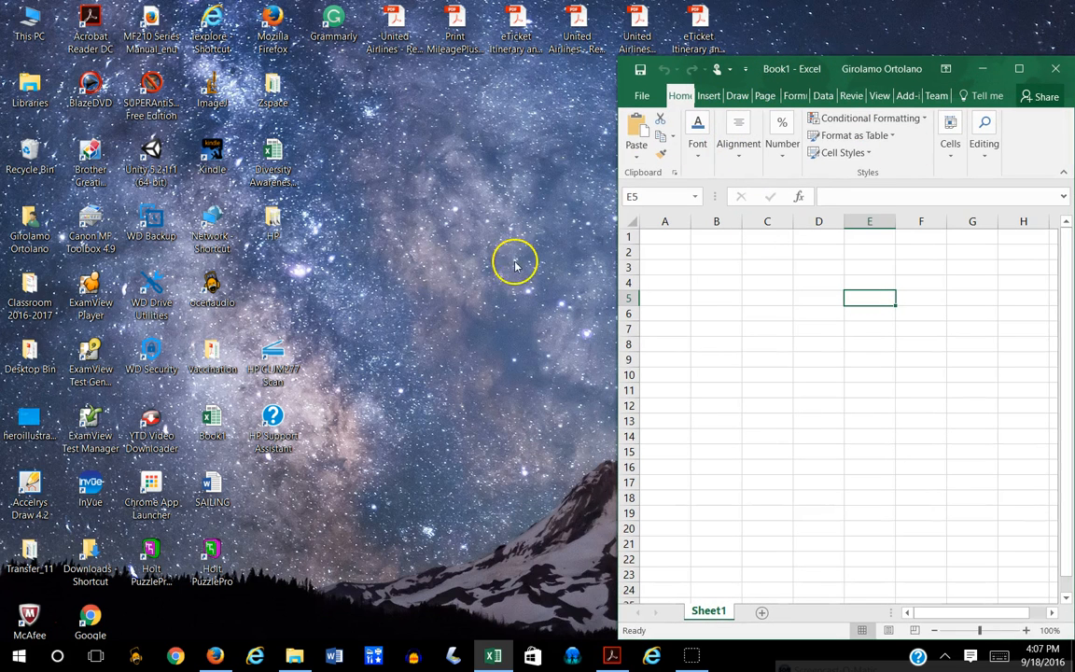
left_click_drag(618, 271, 298, 250)
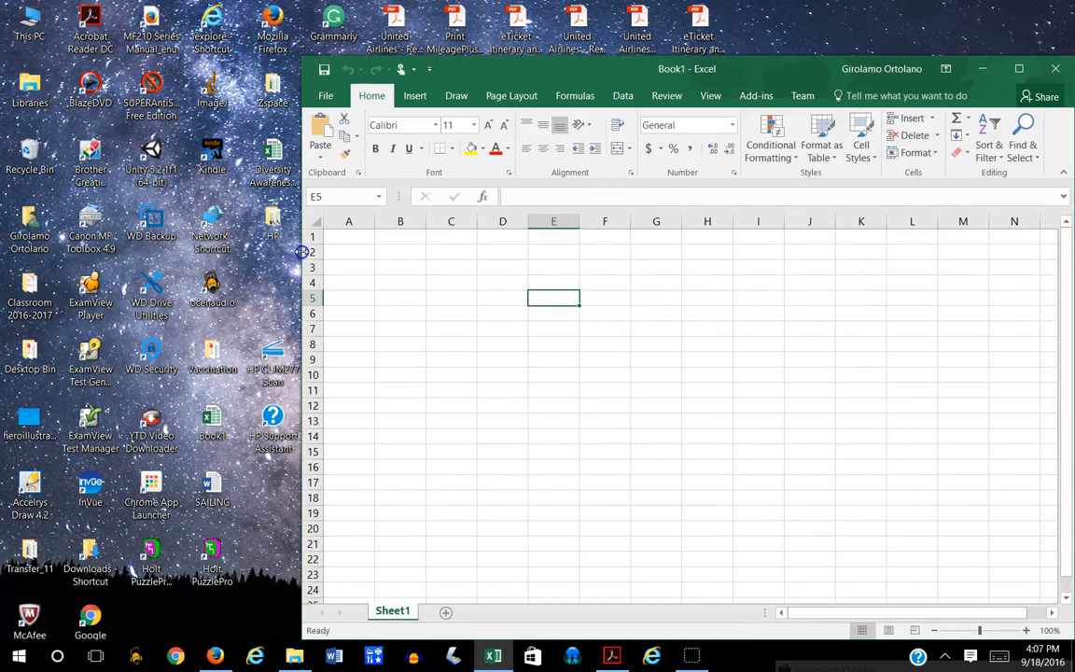
left_click_drag(791, 72, 504, 15)
left_click_drag(772, 585, 528, 632)
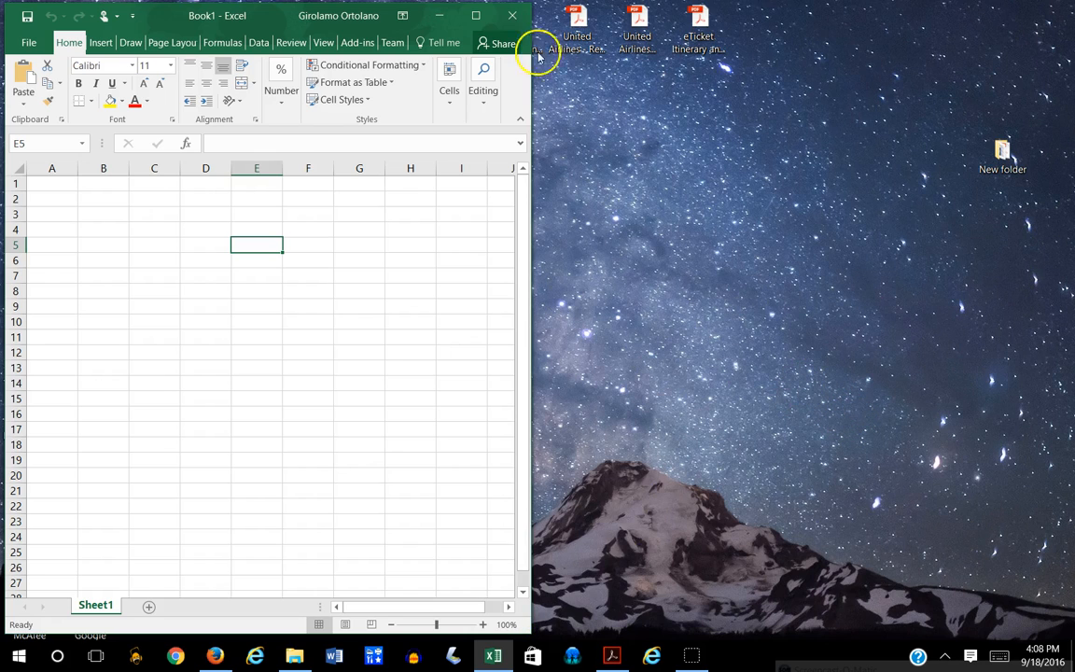
left_click(477, 18)
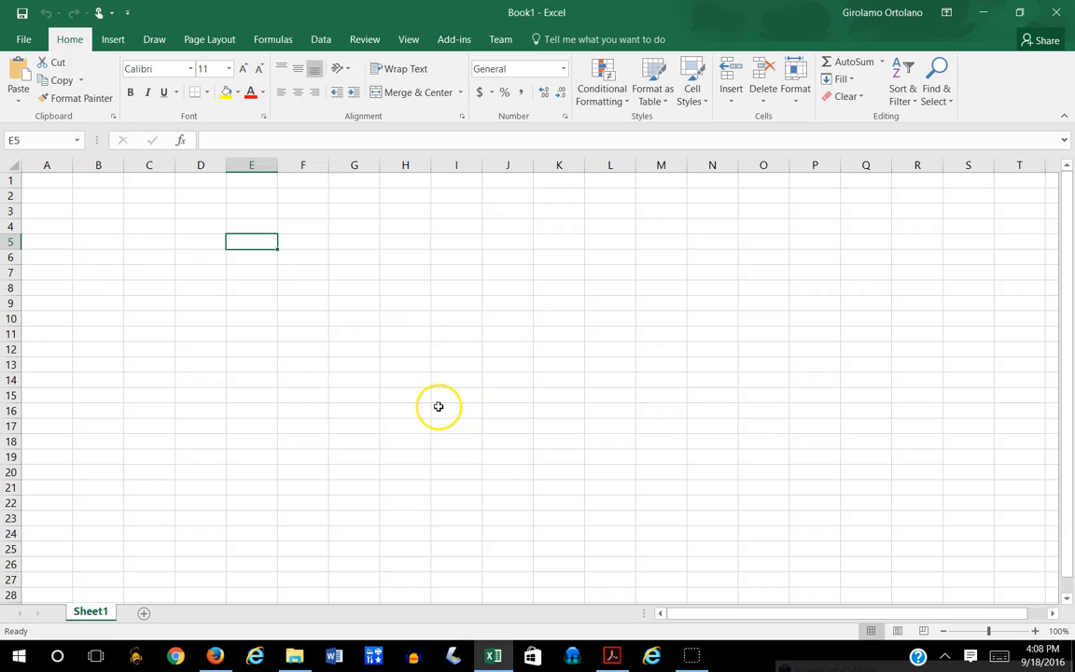
Step: Enter the title "Reaction distance for partners" in cell A1, with a lowercase d in "distance"
scroll(440, 399, "up", 5)
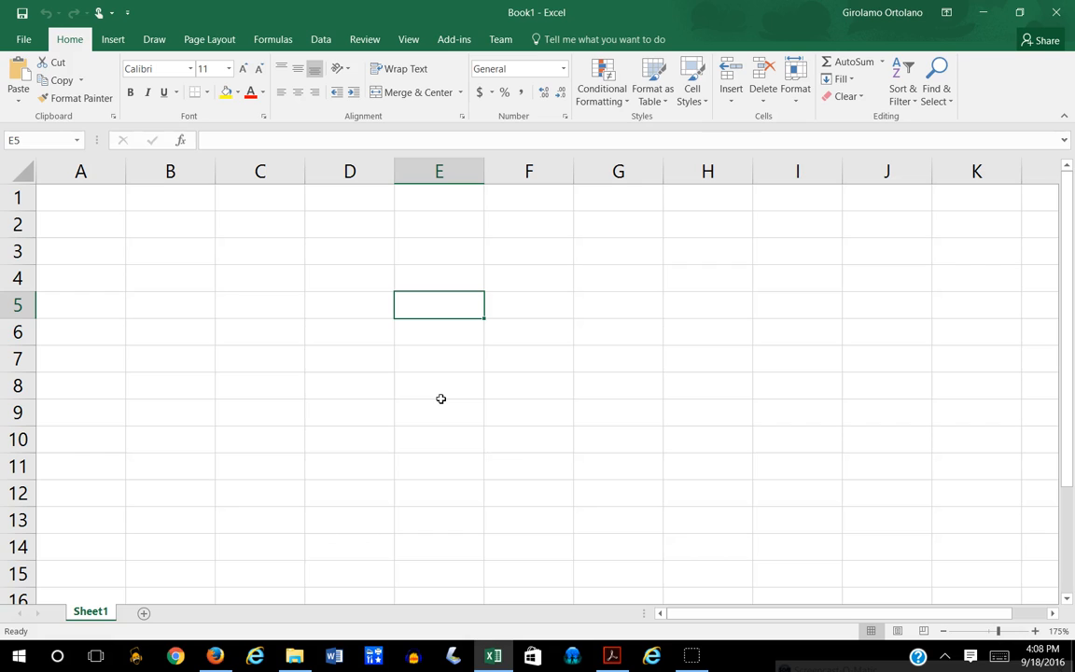
left_click(94, 198)
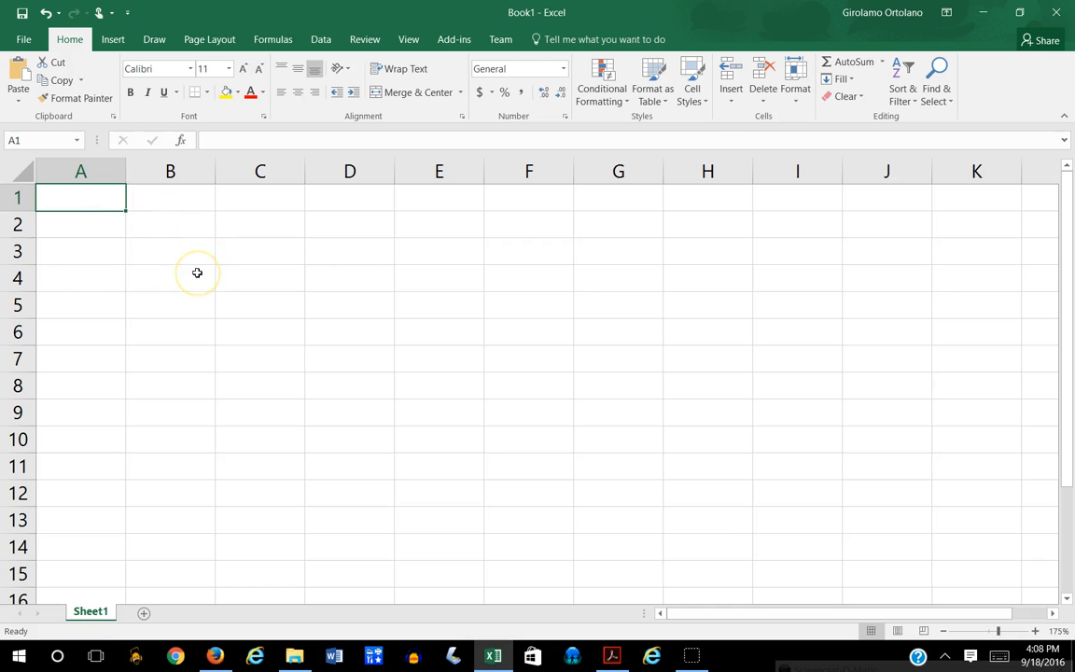
type("Reaction Distance for partners")
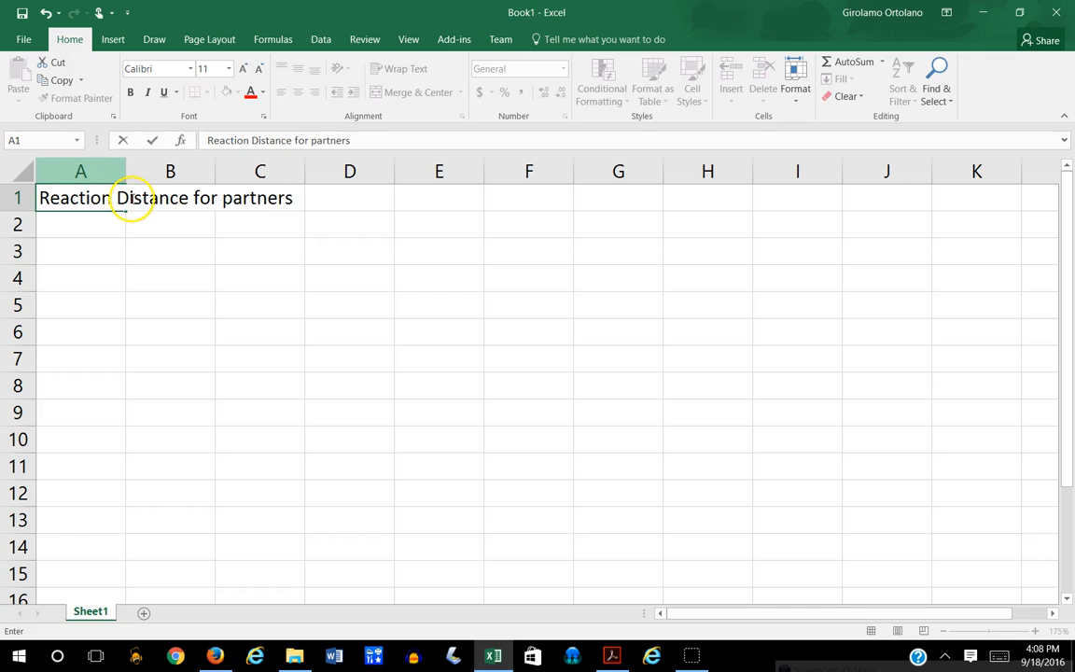
left_click_drag(129, 198, 117, 197)
type("d")
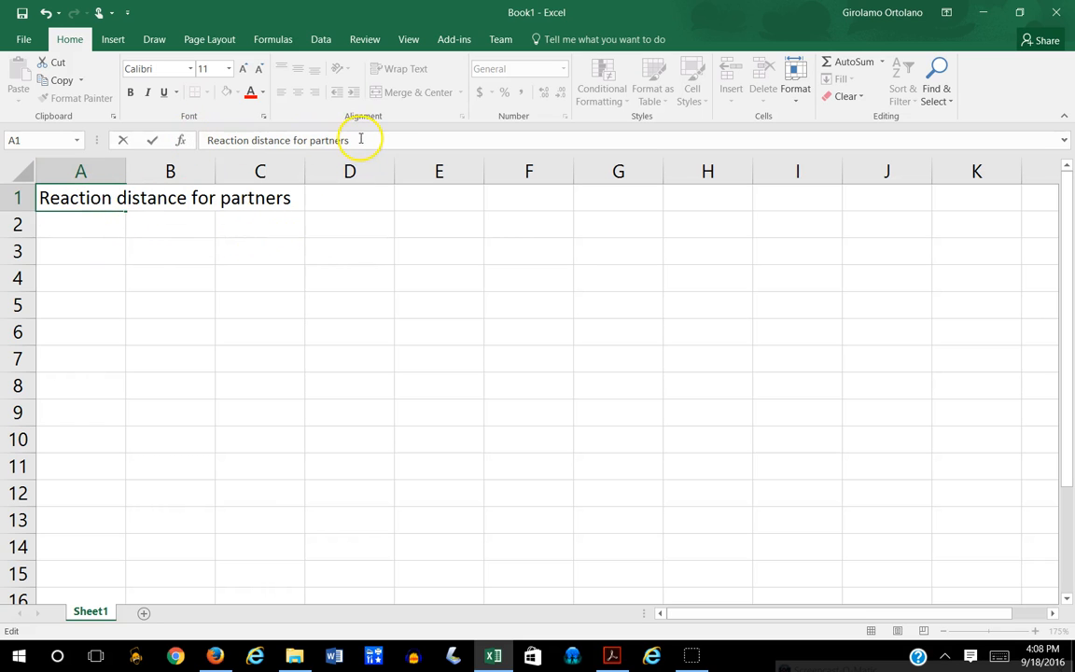
Step: Copy the title text from A1 and rename Sheet1 as "Reaction distance for partners"
left_click_drag(332, 140, 205, 140)
key("ctrl+c")
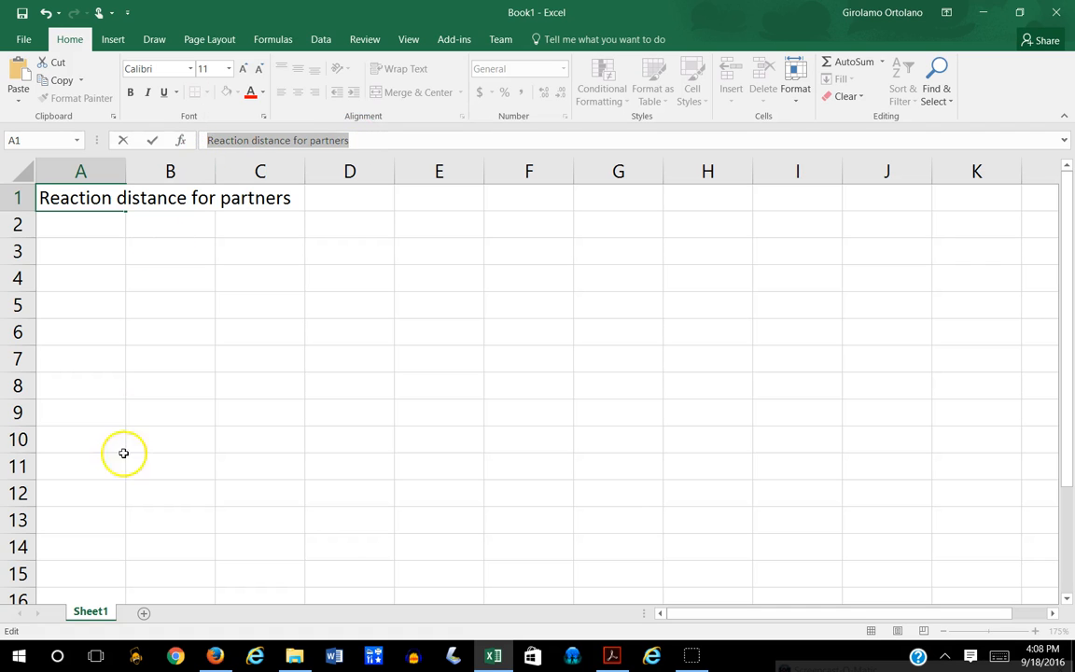
left_click(96, 613)
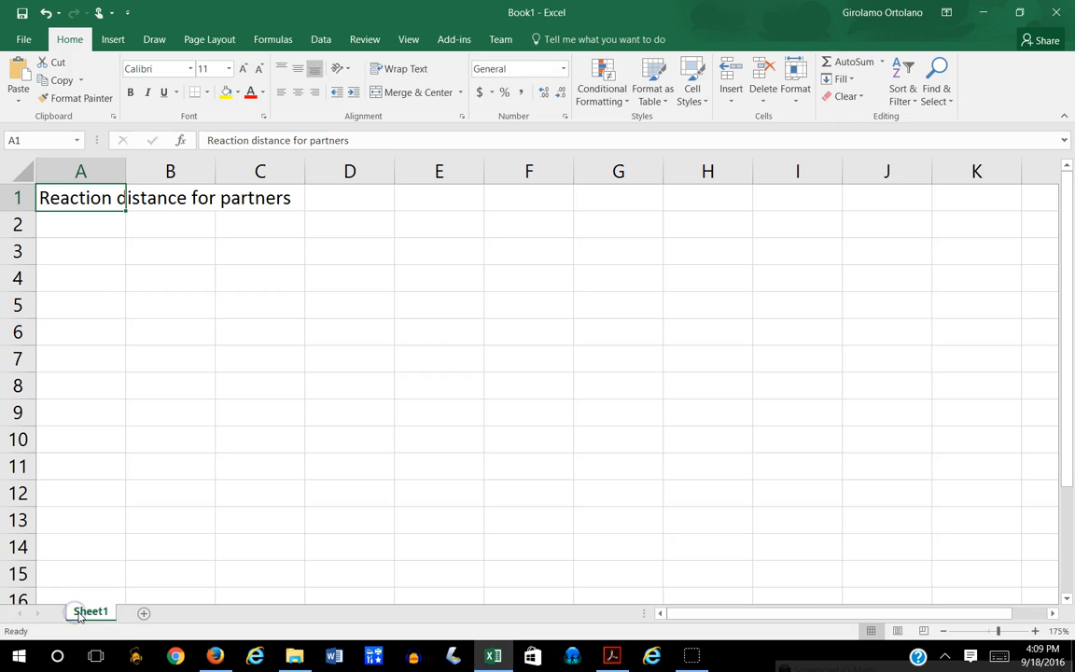
double_click(96, 614)
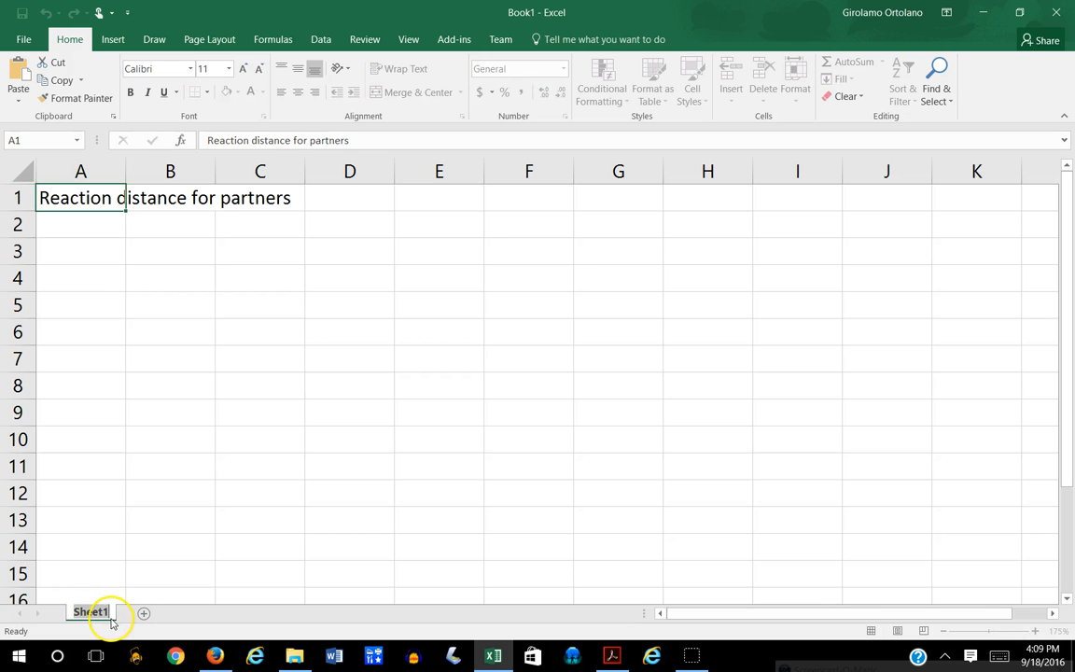
key("ctrl+v")
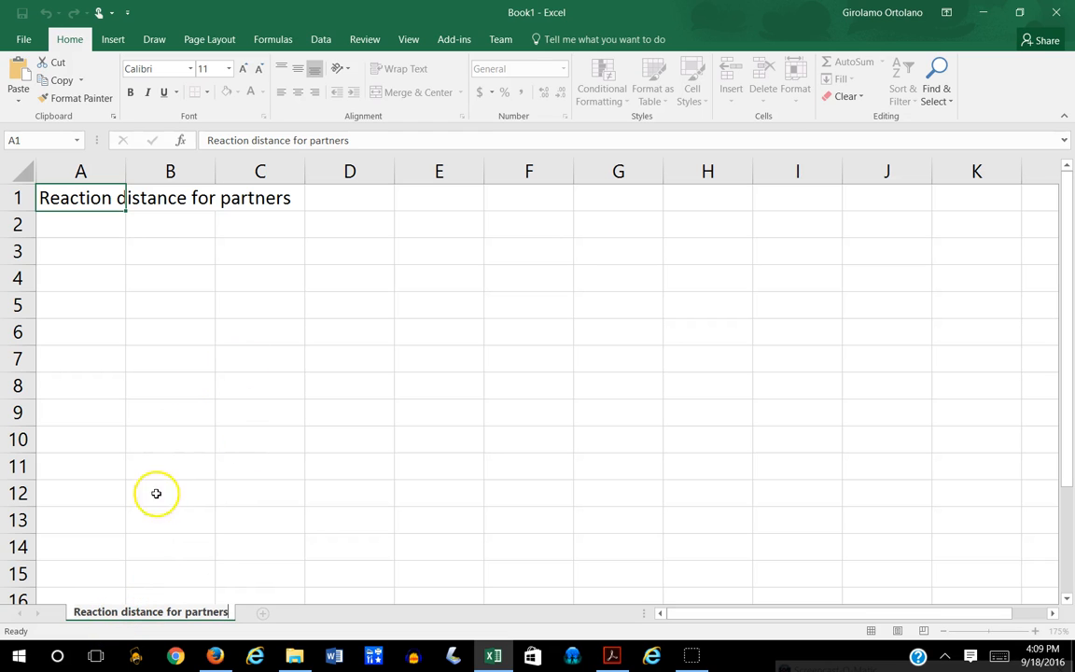
left_click(221, 495)
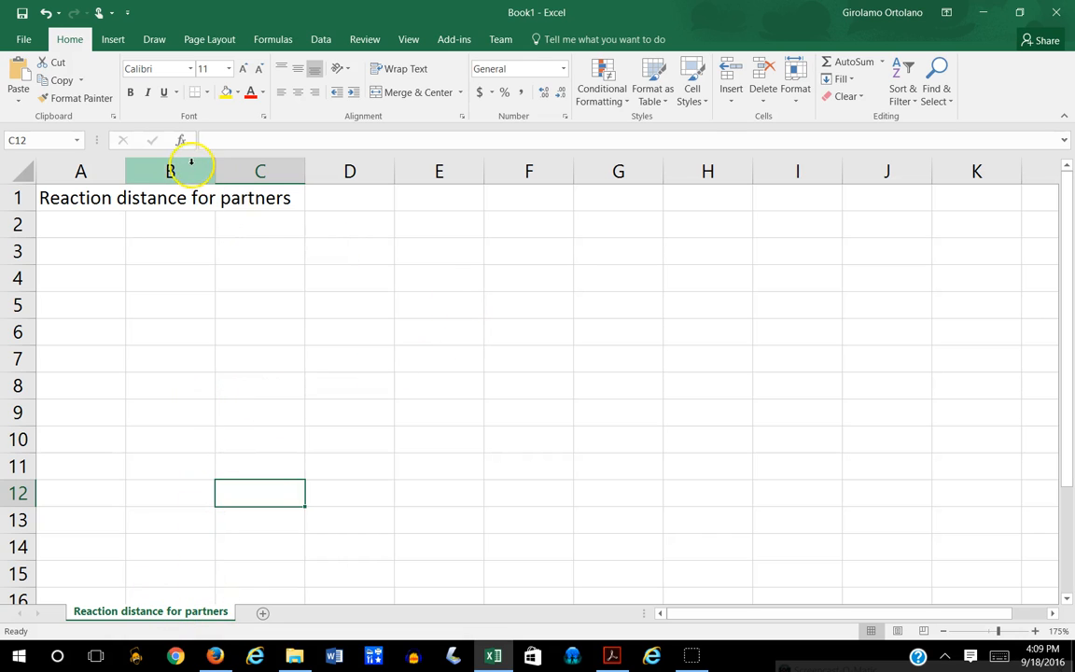
Step: Enter the column heading "Trial" in cell B3
left_click(172, 253)
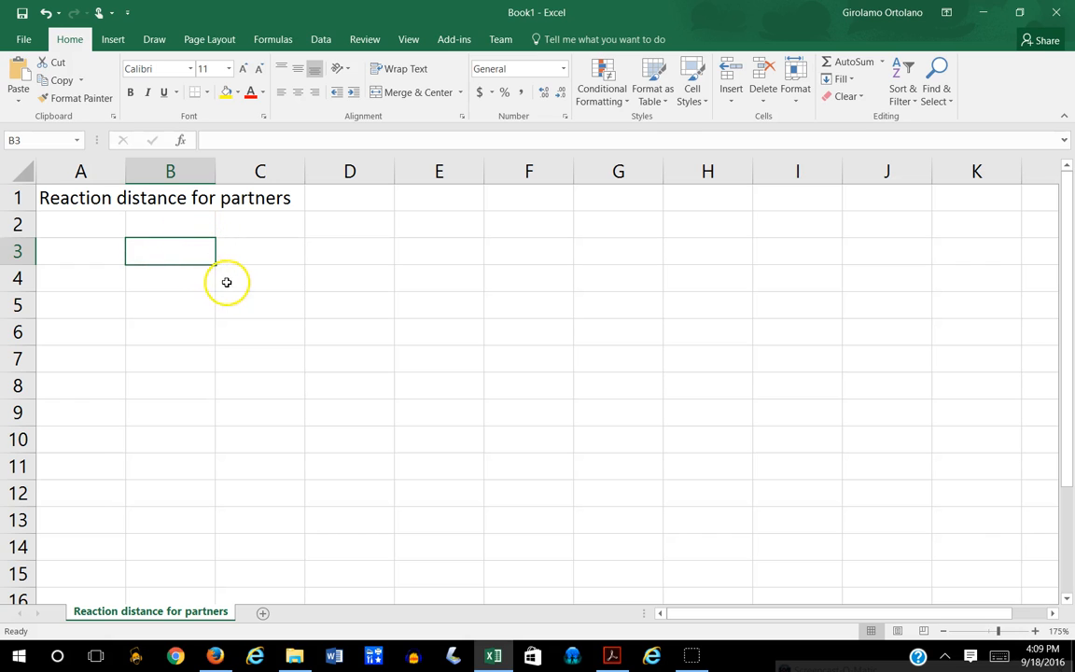
double_click(163, 255)
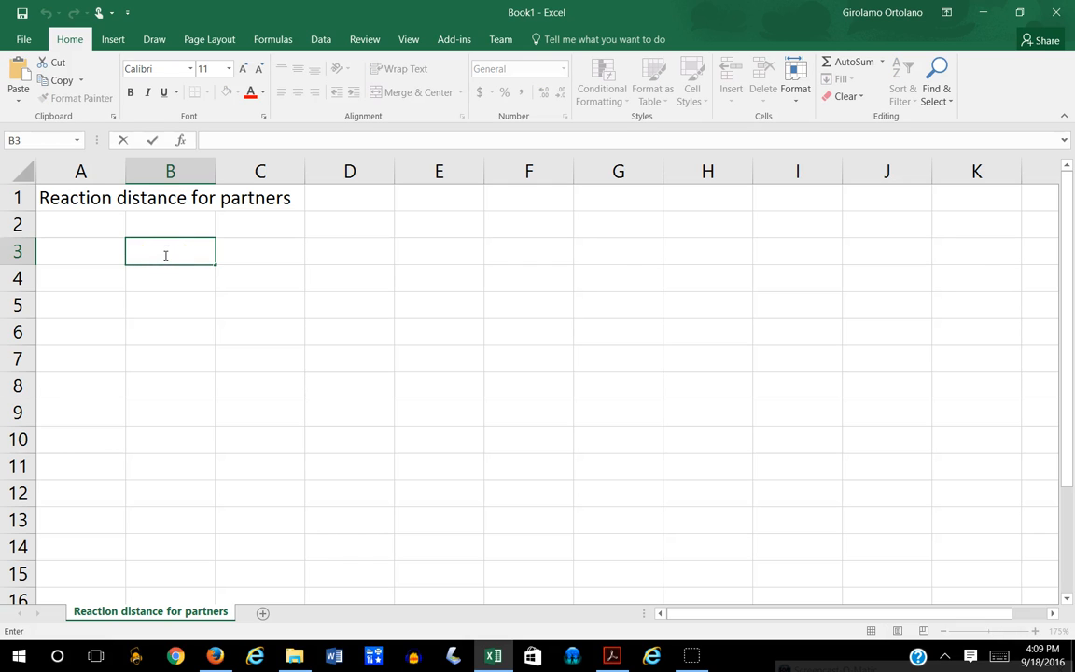
type("Trial")
key("Return")
key("Right")
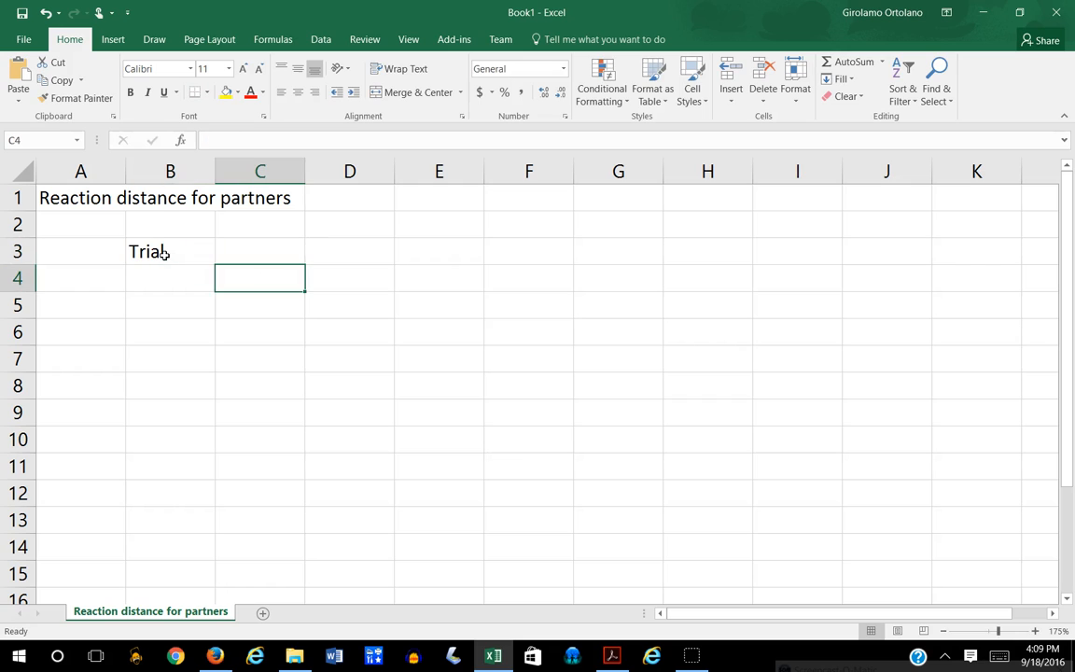
Step: Enter the headings "Partner 1" in cell C3 and "Partner 2" in cell D3
key("Up")
key("Left")
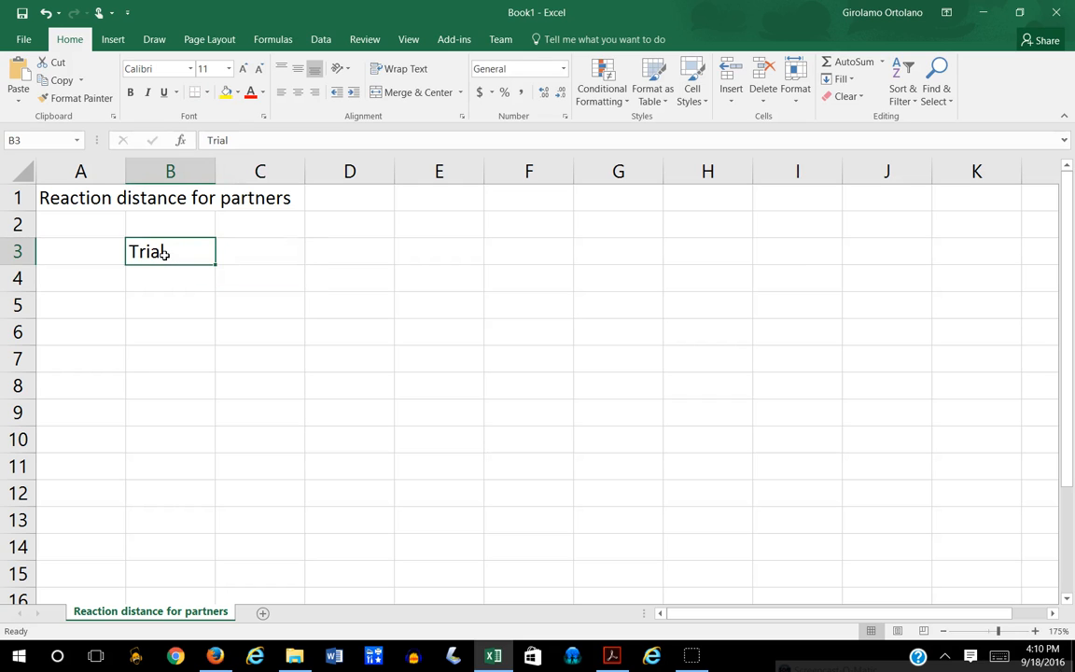
key("Right")
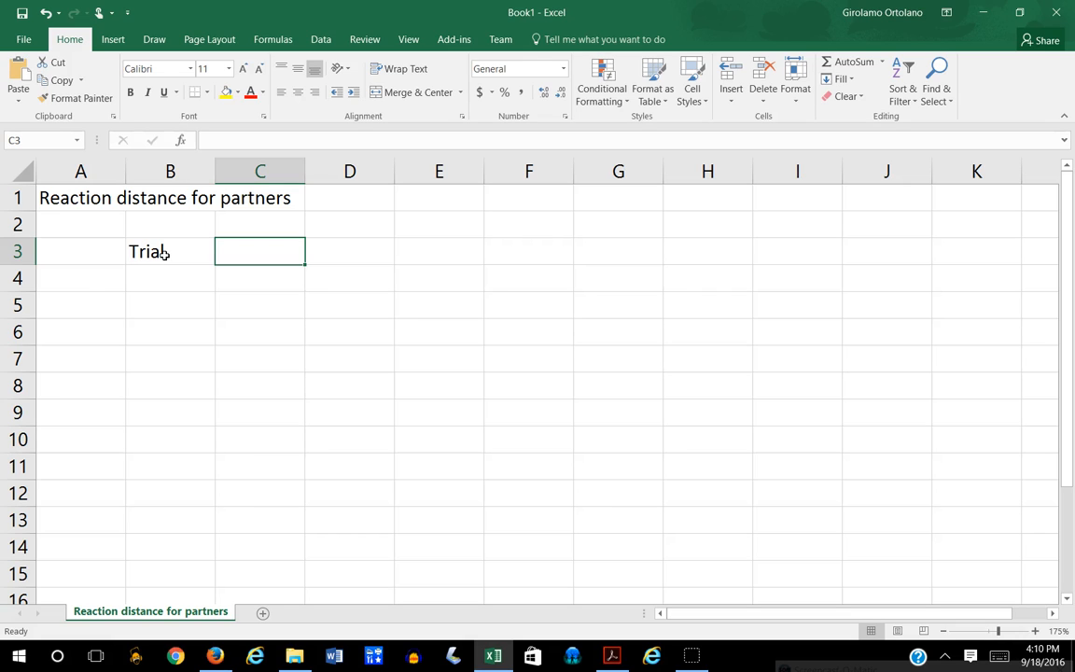
type("Par")
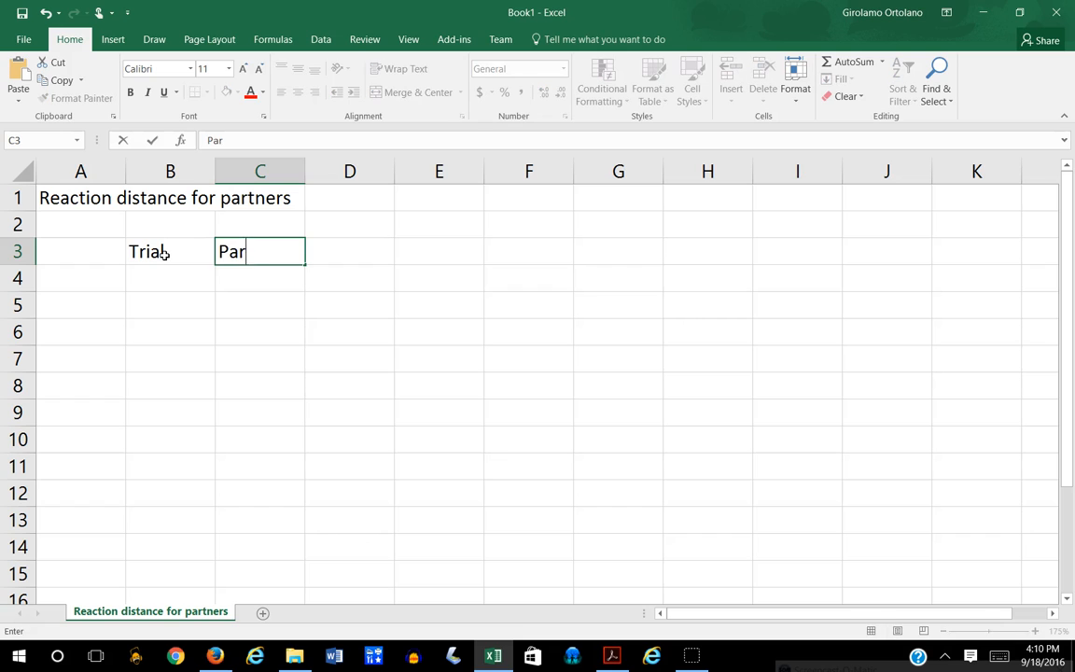
type("tner 1")
key("Tab")
type("Partner")
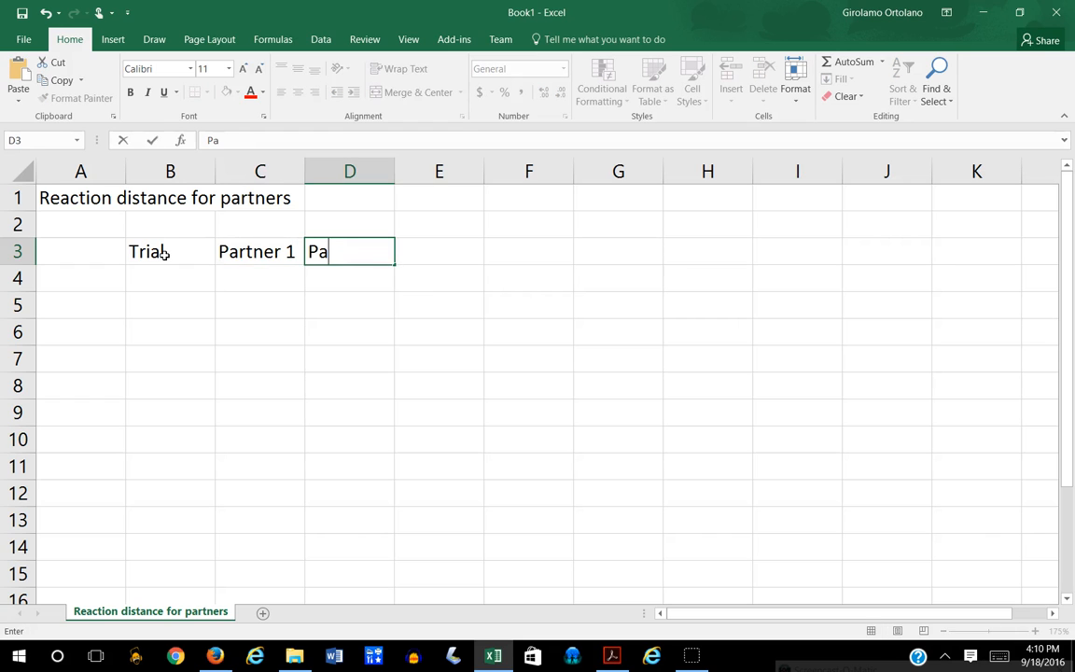
type(" 2")
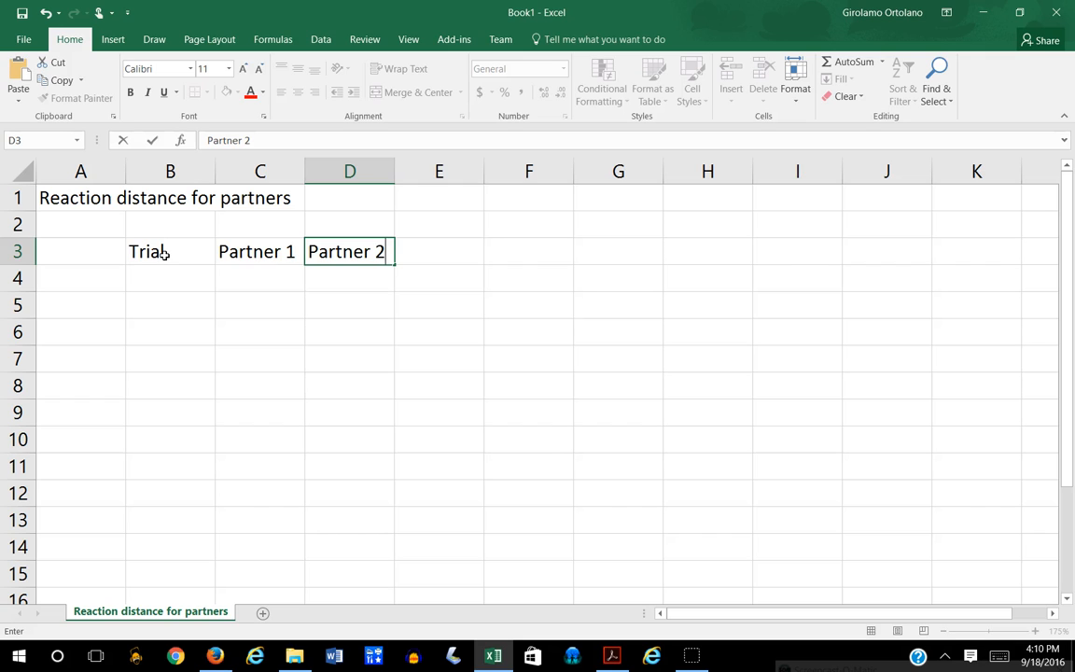
key("Return")
key("Left")
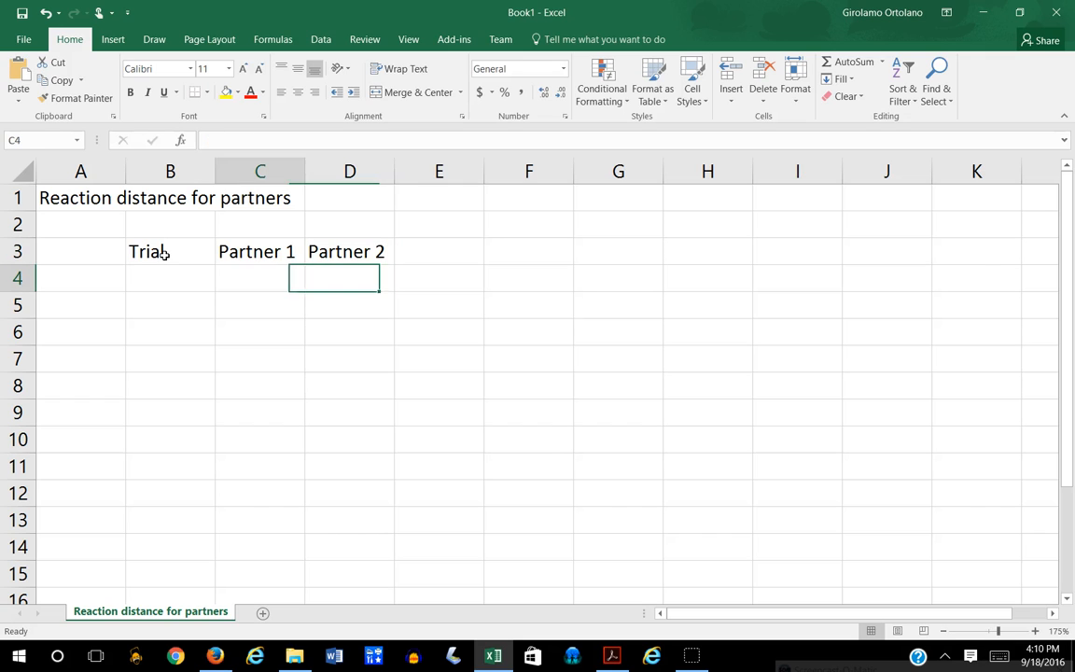
Step: Enter the trial numbers 1 and 2 in cells B4 and B5 below the "Trial" heading
key("Left")
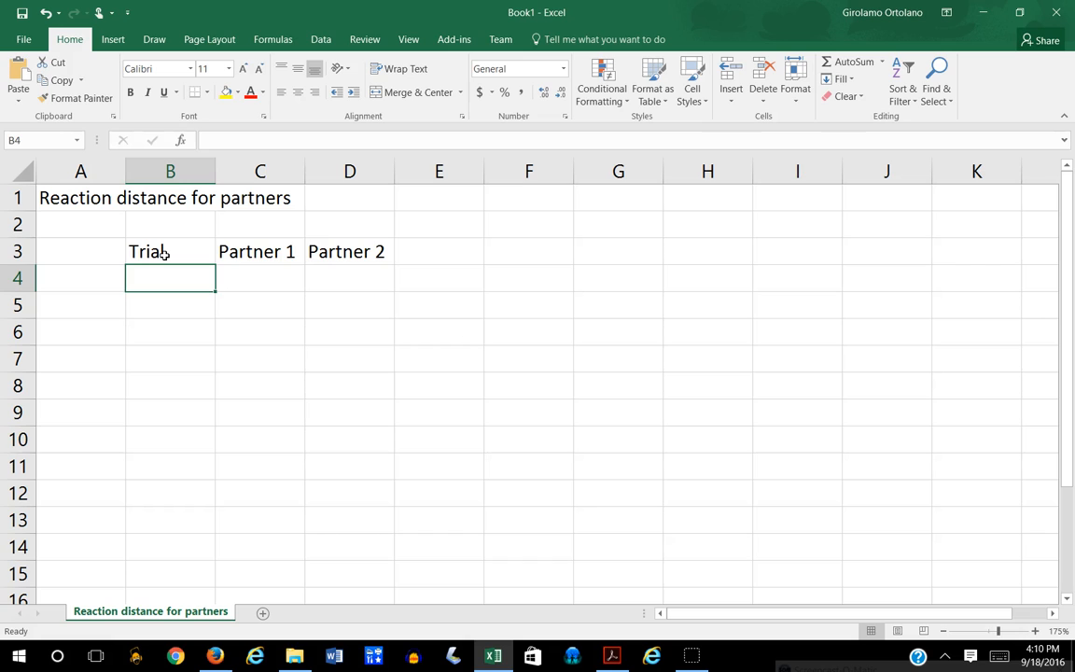
type("1")
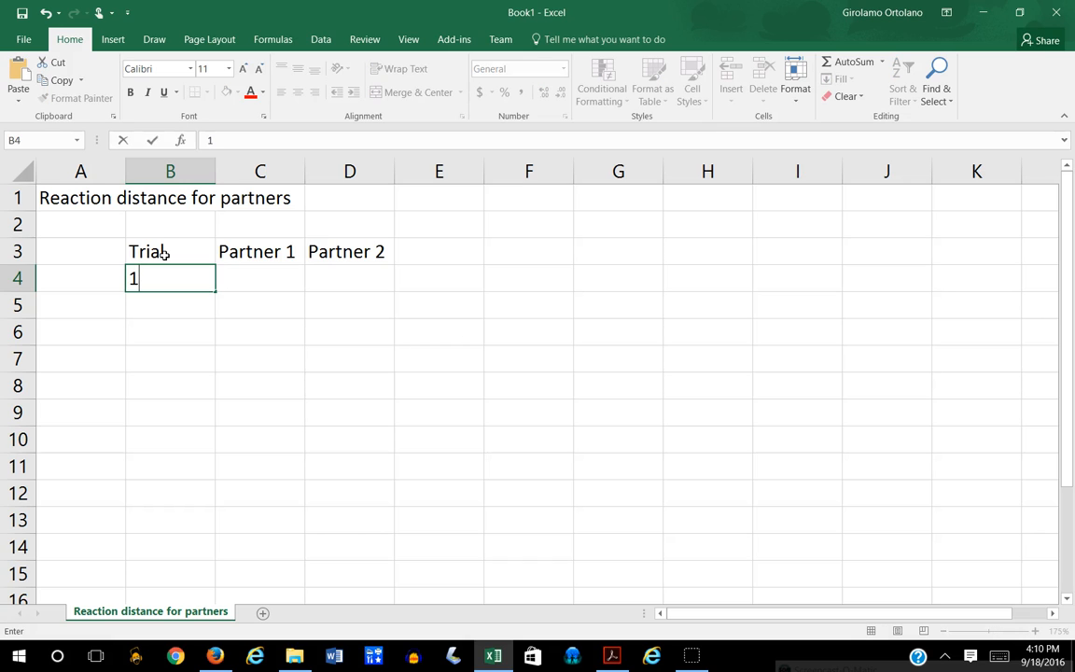
key("Return")
type("2")
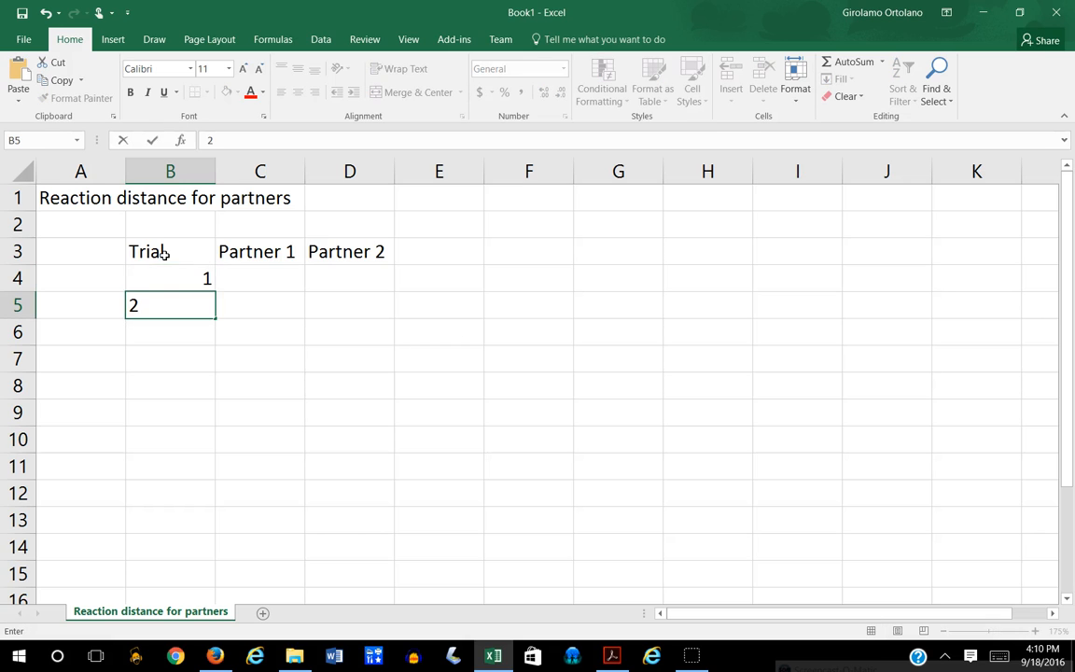
key("Return")
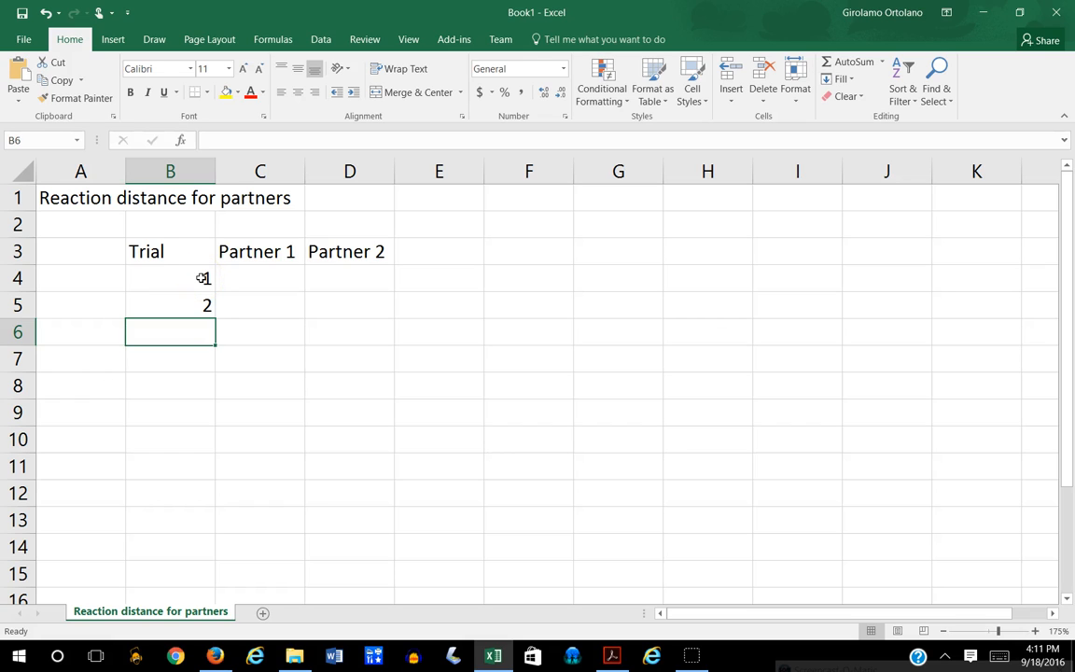
Step: Extend the trial number series from B4:B5 down to 10 in cell B13
left_click(202, 278)
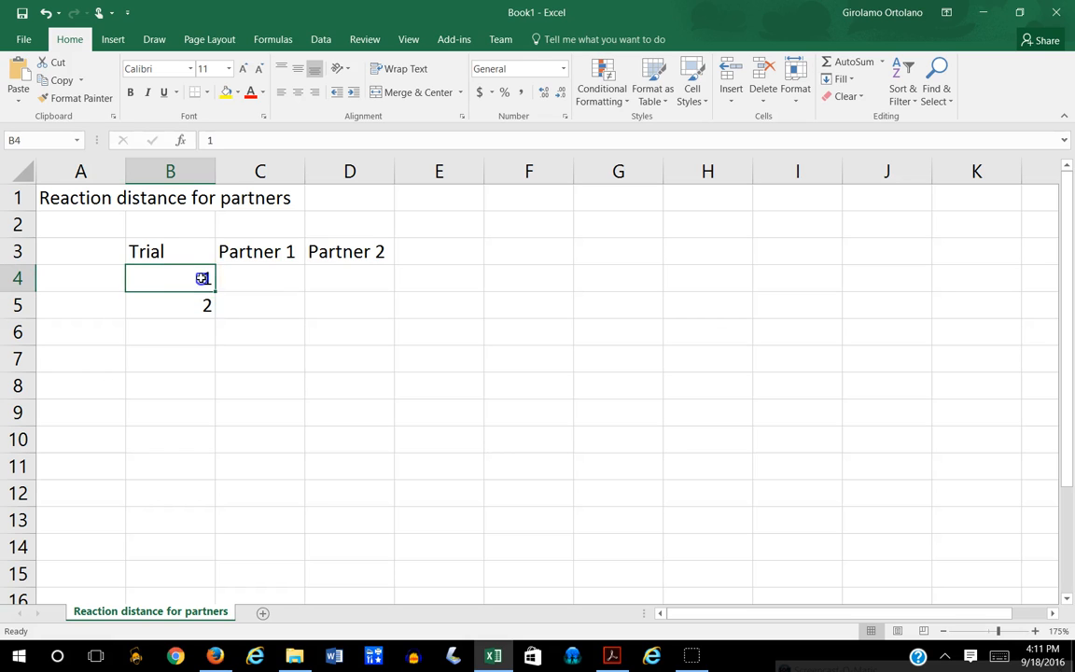
left_click_drag(204, 278, 200, 303)
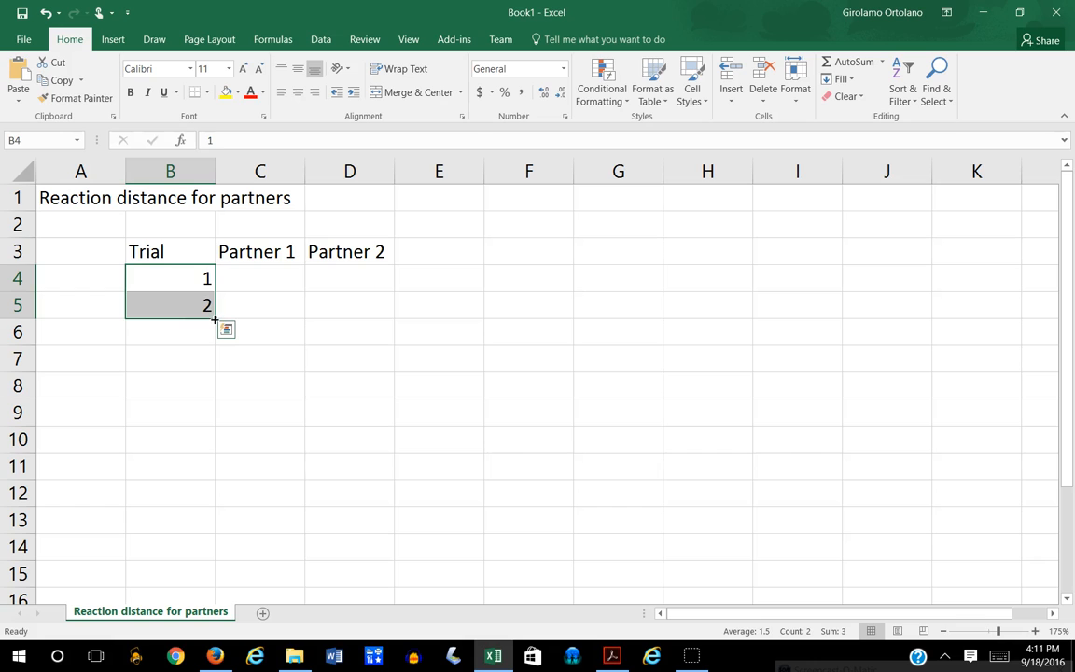
left_click_drag(213, 319, 206, 522)
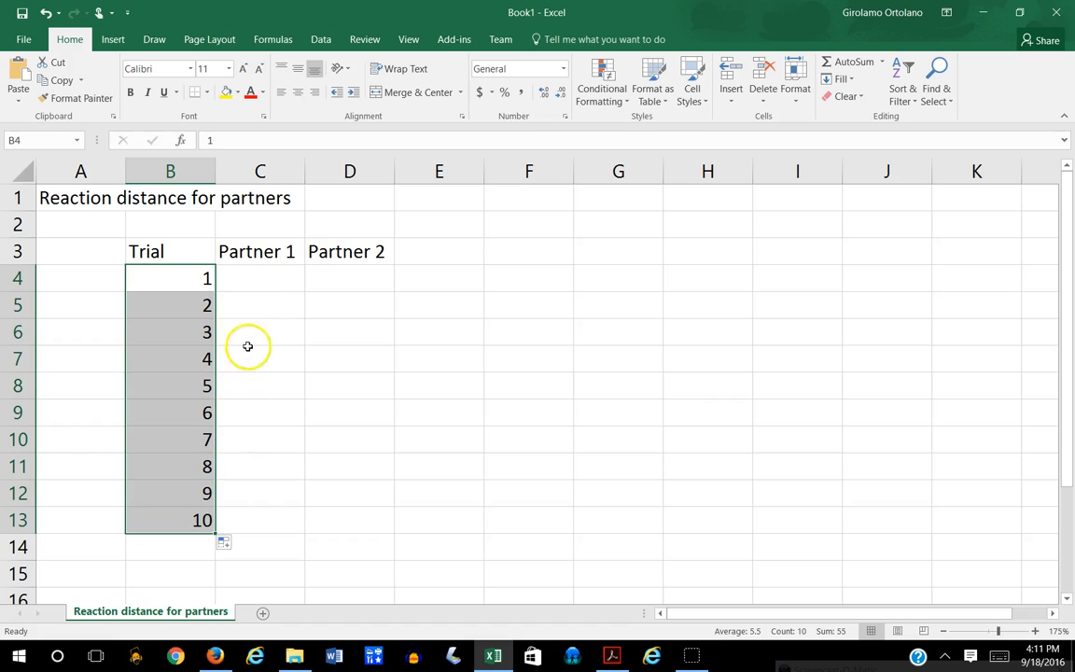
left_click(264, 278)
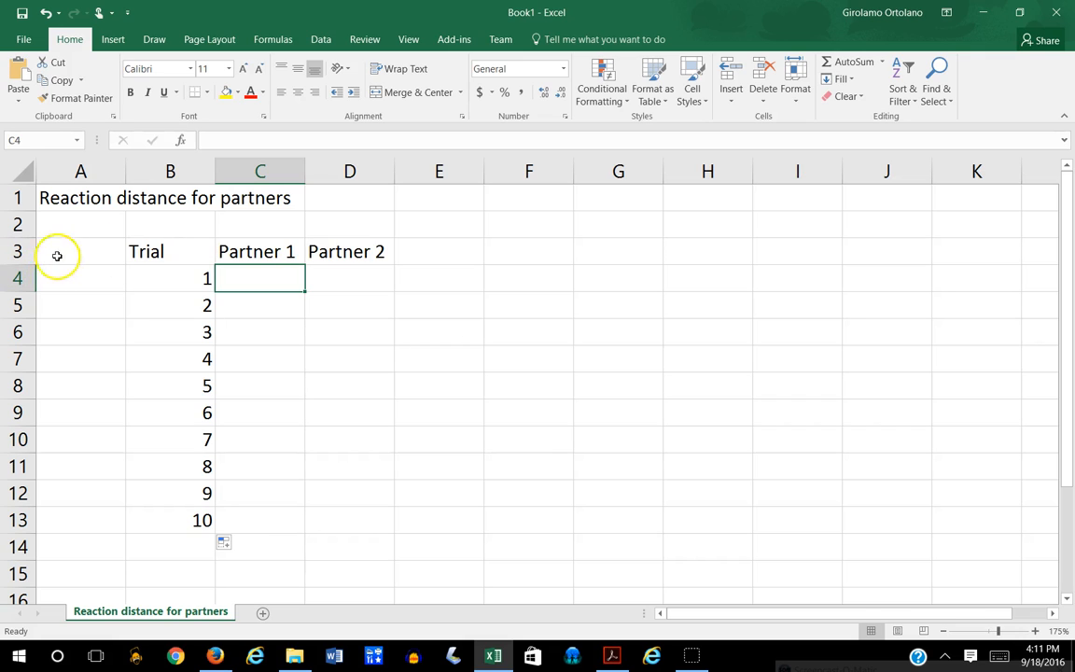
Step: Change the heading in cell B3 to "Practice Trials" and fit the width of column B to its content
double_click(134, 251)
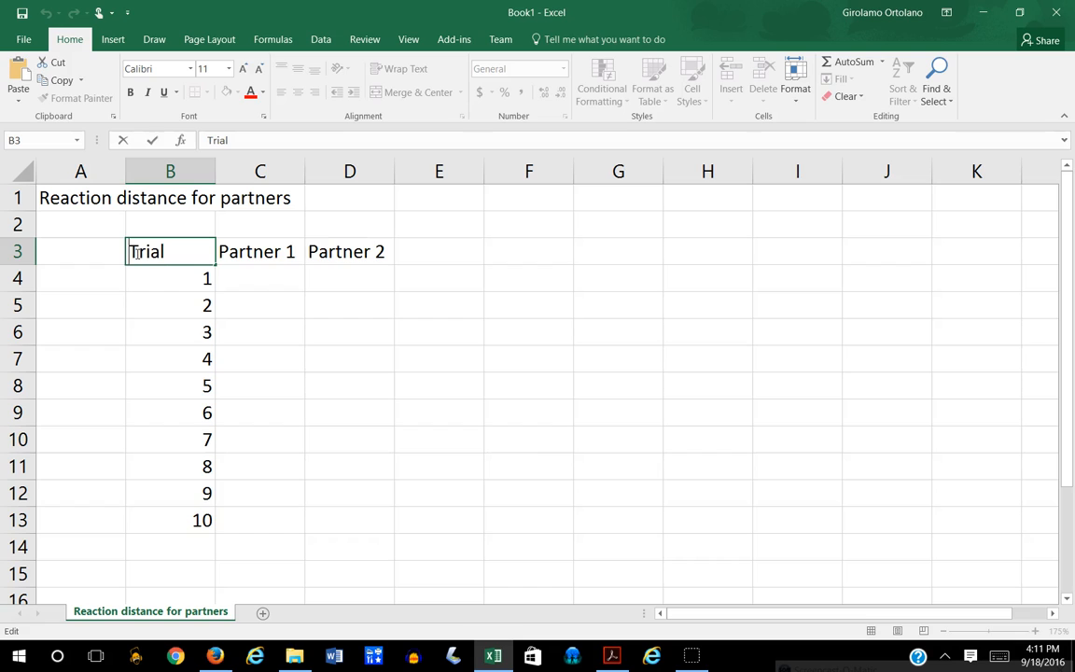
type("Practi")
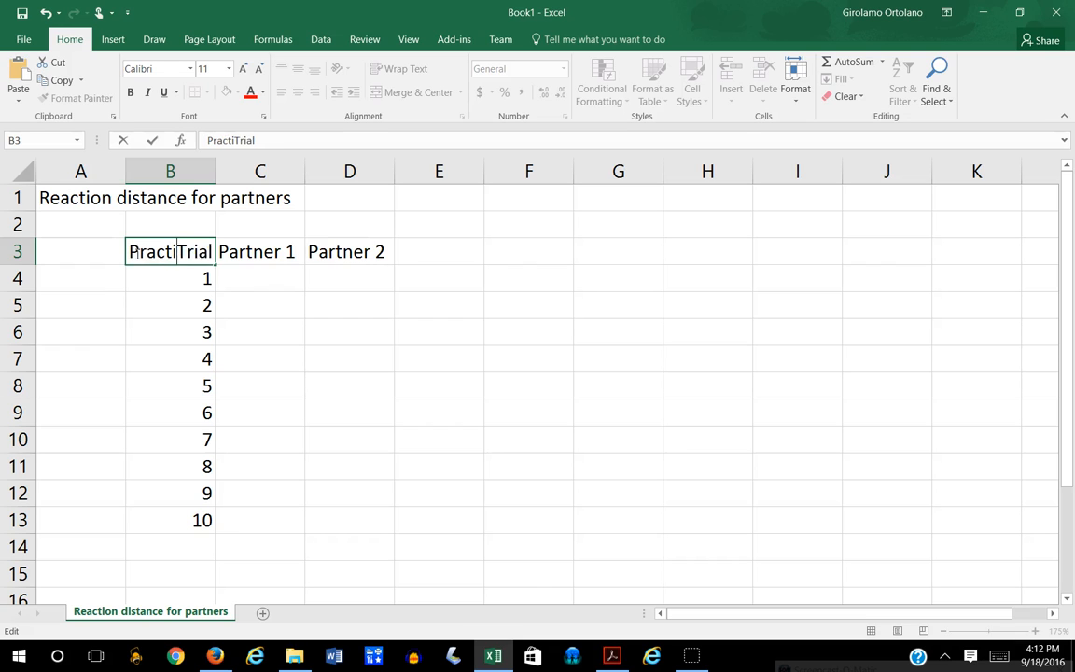
type("ce")
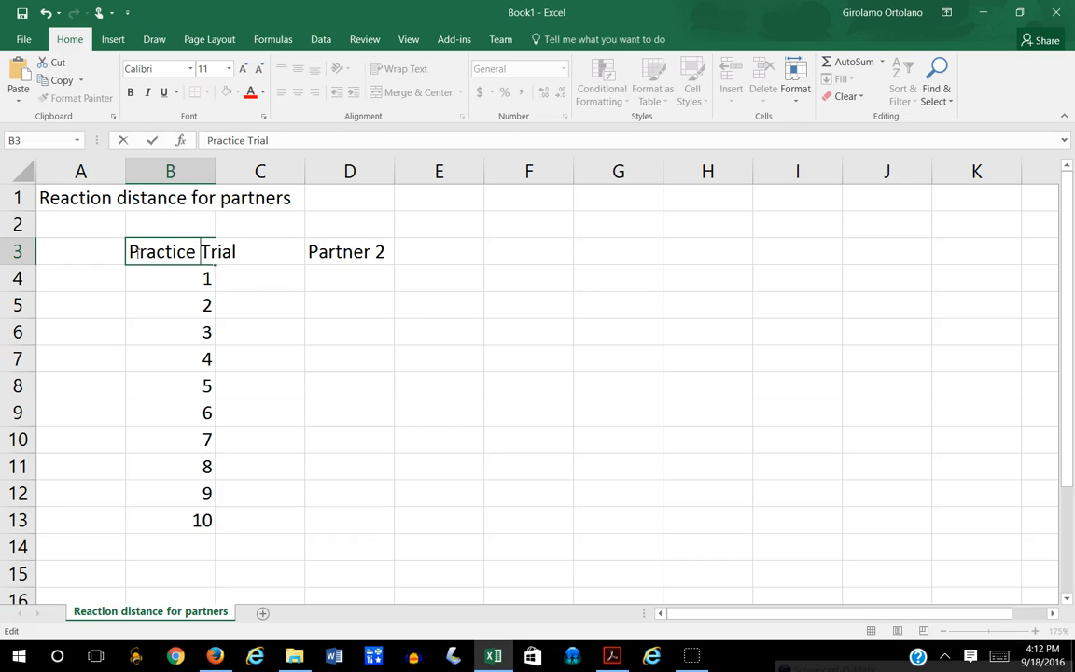
key("Right")
key("Right")
key("Right")
key("Right")
key("Right")
type("s")
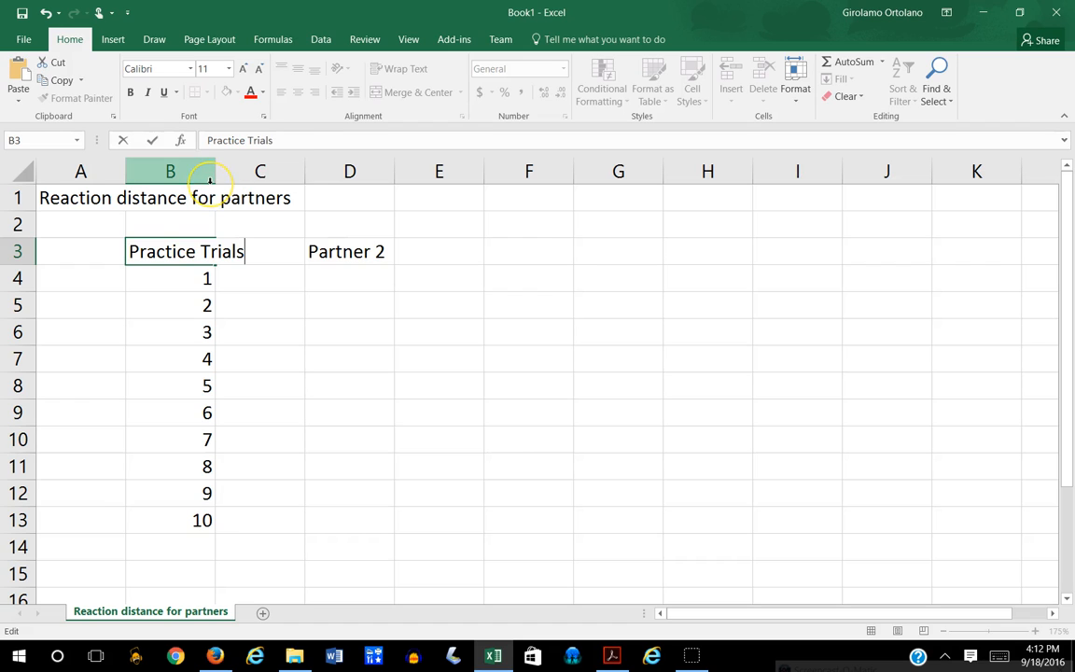
left_click(210, 175)
double_click(213, 176)
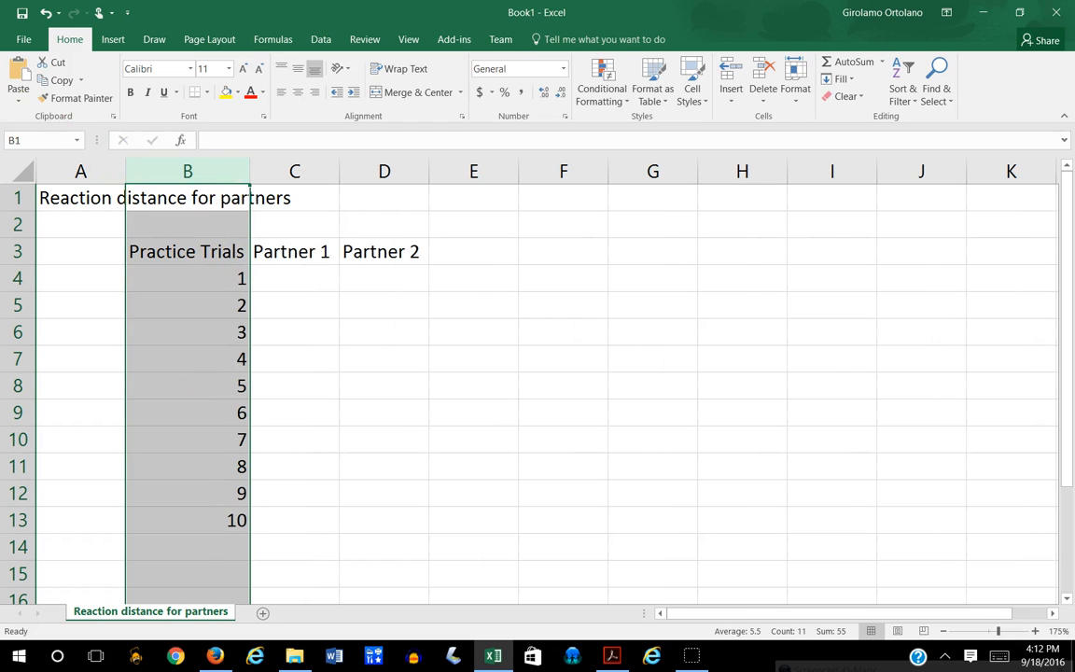
Step: Open the recent workbook "Reaction distance data" from the PowerPoint MIX folder
left_click(25, 39)
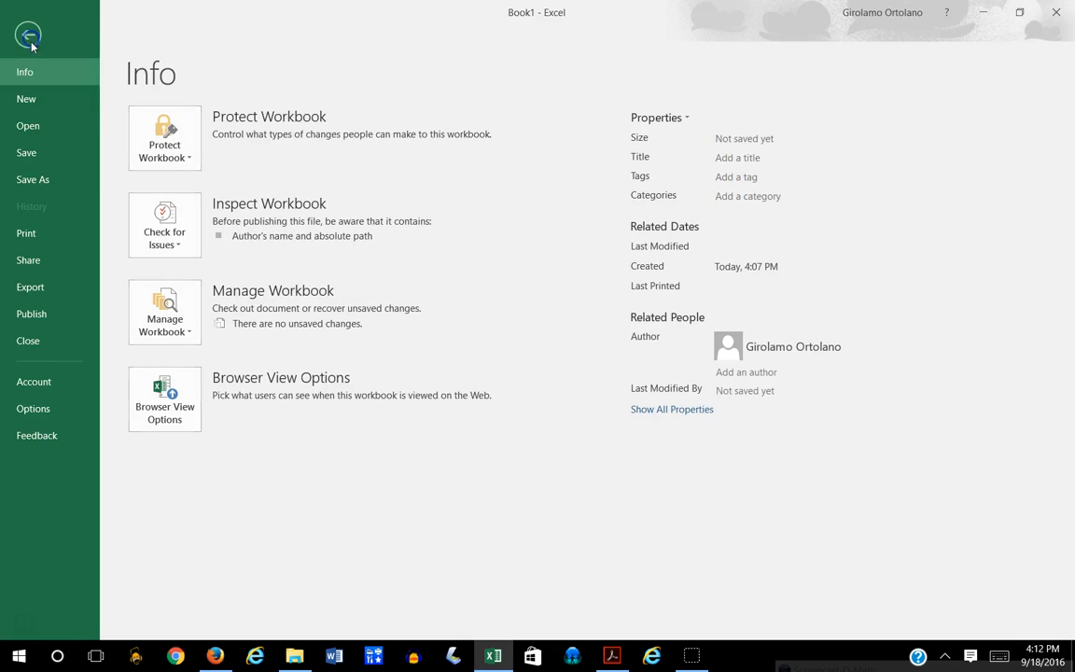
left_click(31, 129)
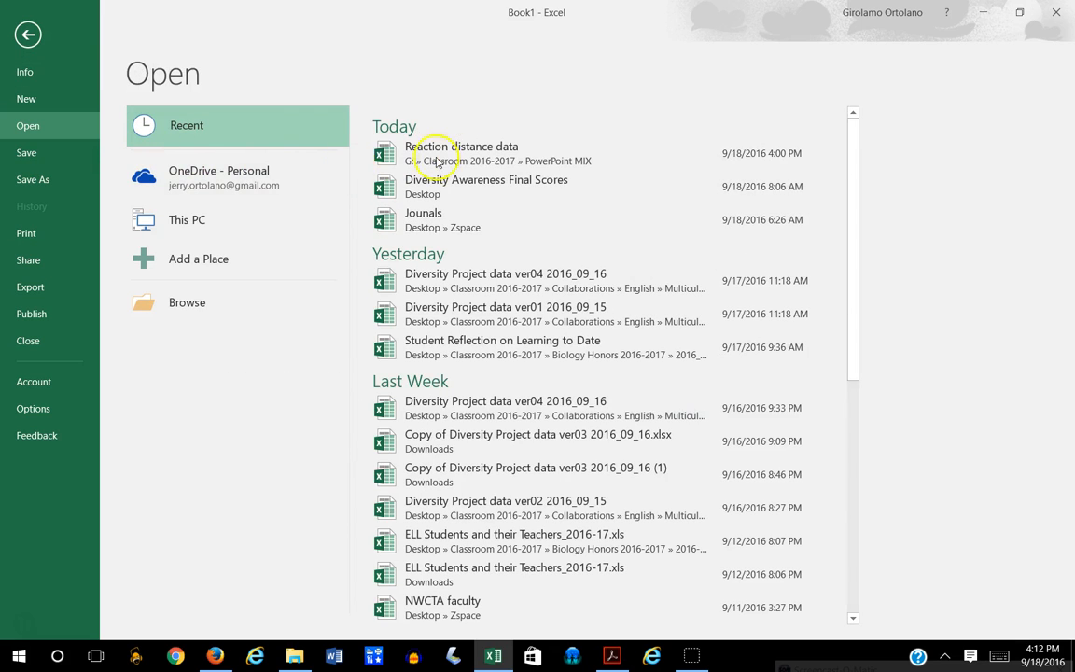
left_click(467, 155)
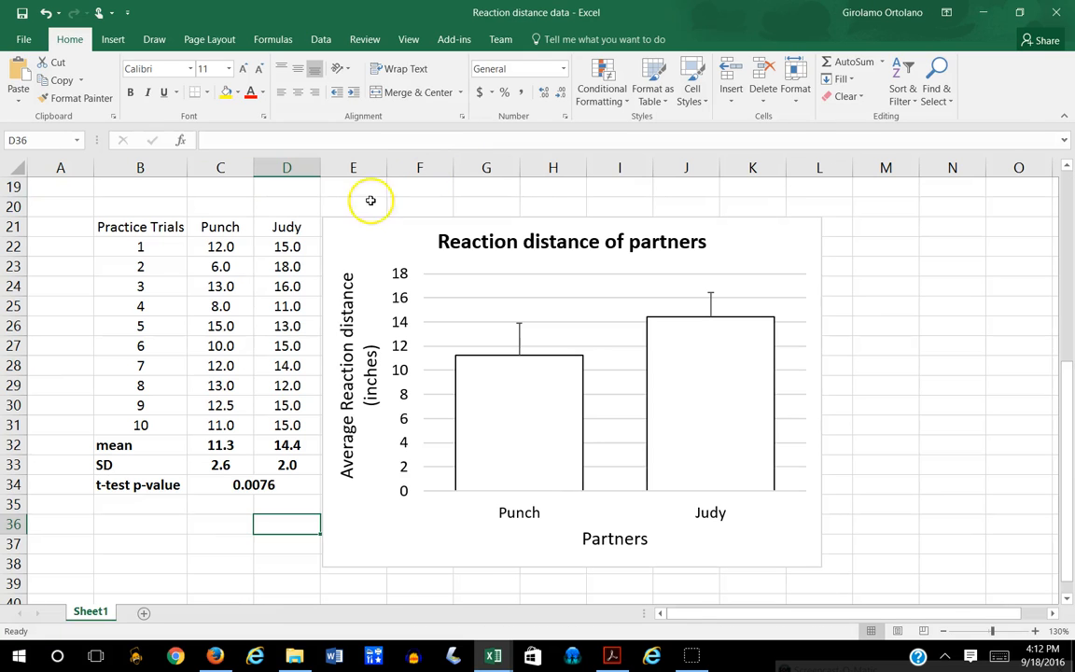
Step: Copy the practice trials table with its headings and ten rows of data, range B21:D31
left_click(140, 229)
mouse_move(140, 229)
left_mouse_down()
mouse_move(262, 269)
mouse_move(268, 432)
left_mouse_up()
right_click(268, 434)
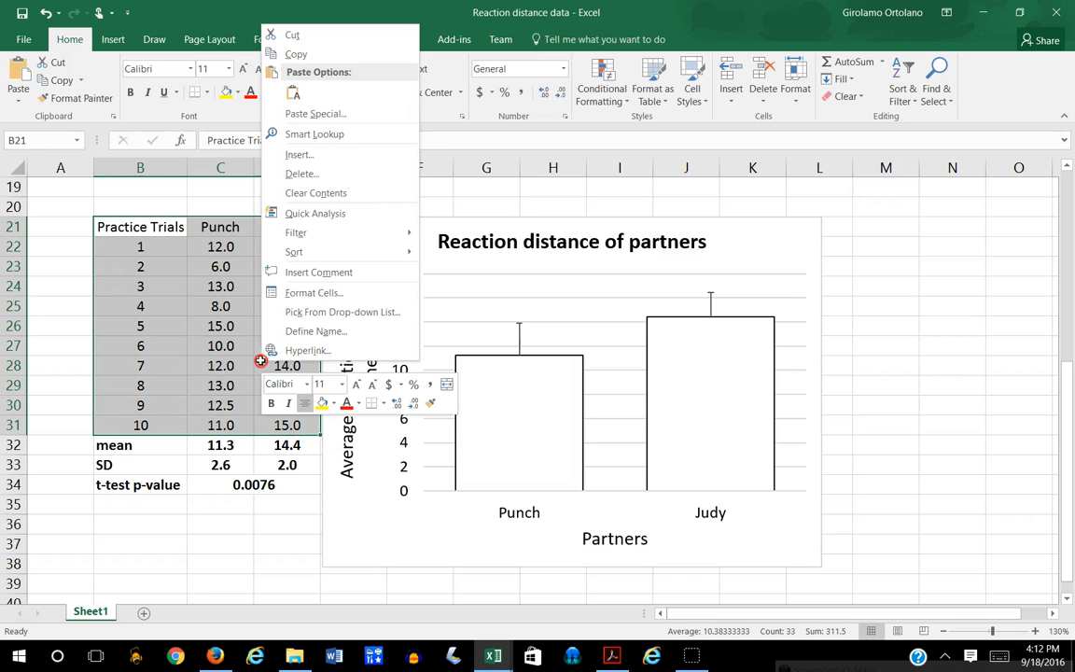
left_click(306, 56)
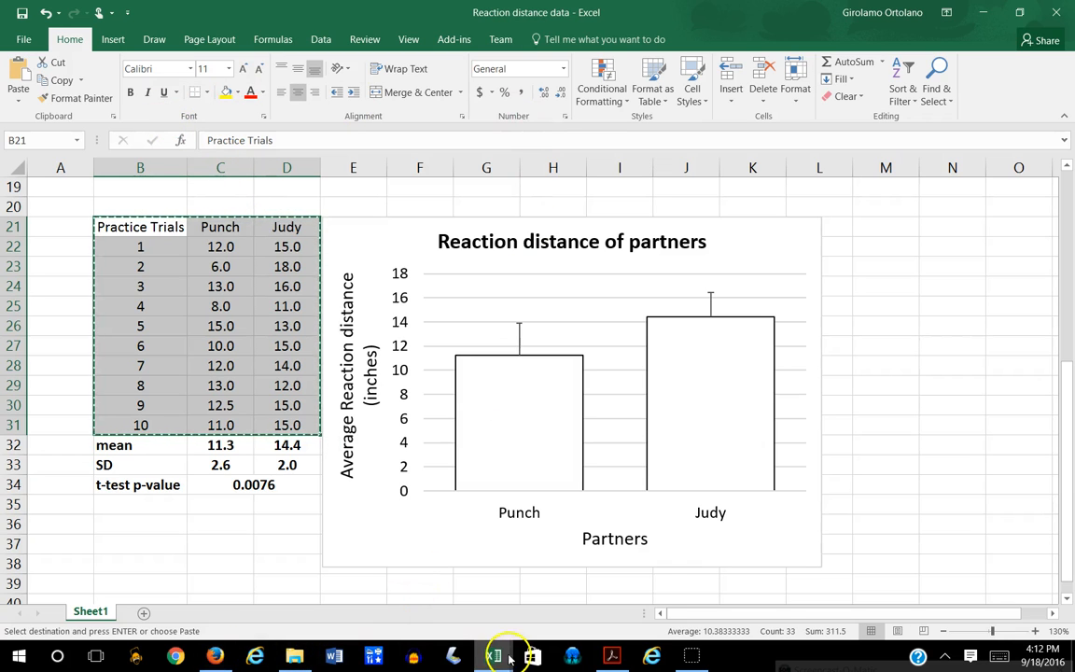
Step: Switch back to the Book1 workbook with the "Reaction distance for partners" sheet
mouse_move(493, 656)
left_click(445, 594)
left_click(188, 171)
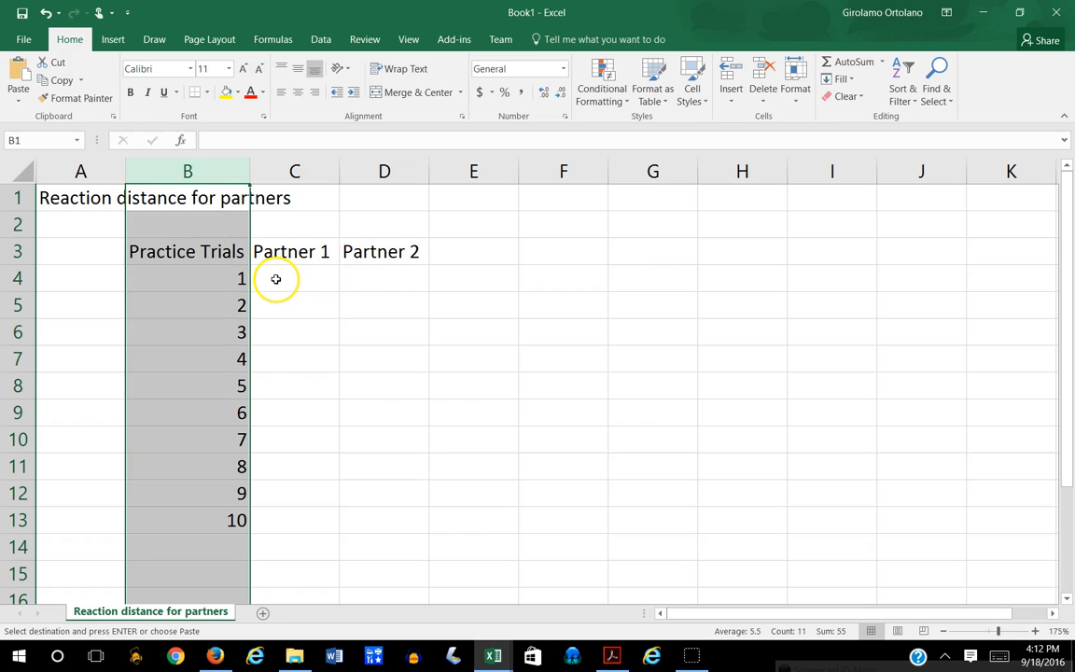
right_click(224, 254)
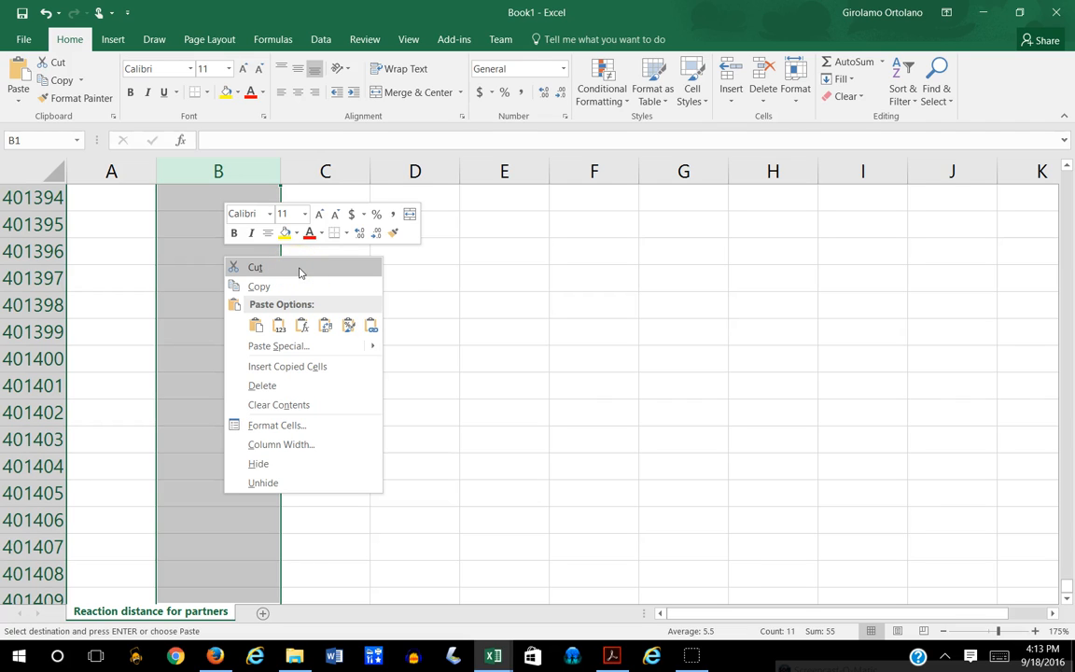
left_click(508, 288)
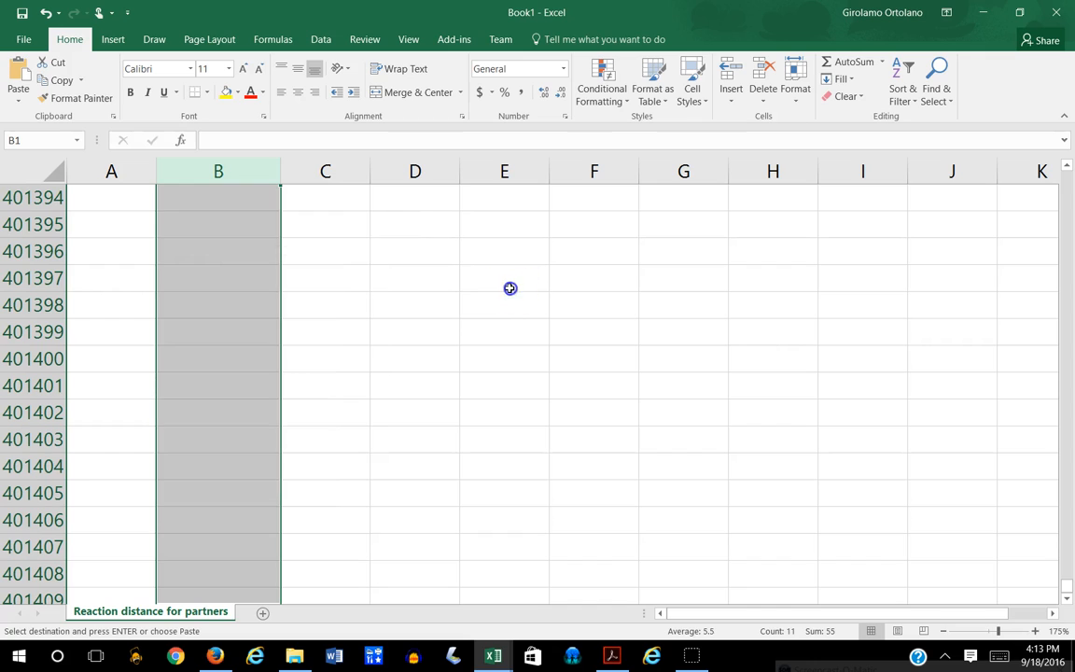
left_click(357, 262)
key("Home")
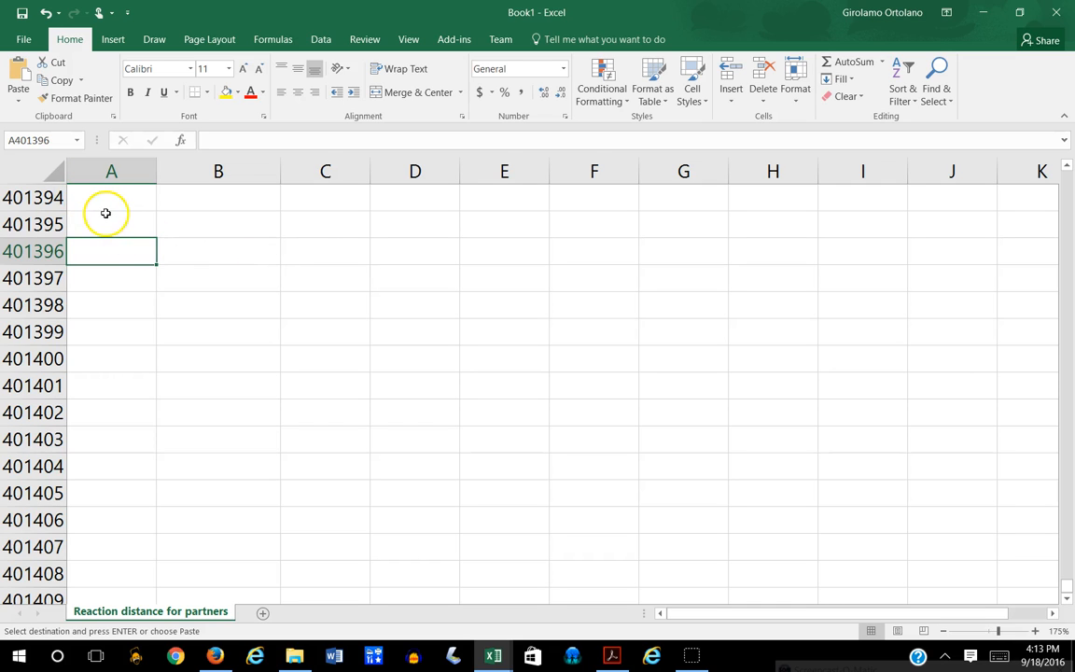
Step: Paste the copied practice trials table at cell B3, over the existing headings and trial numbers
scroll(106, 211, "up", 20)
scroll(106, 208, "up", 20)
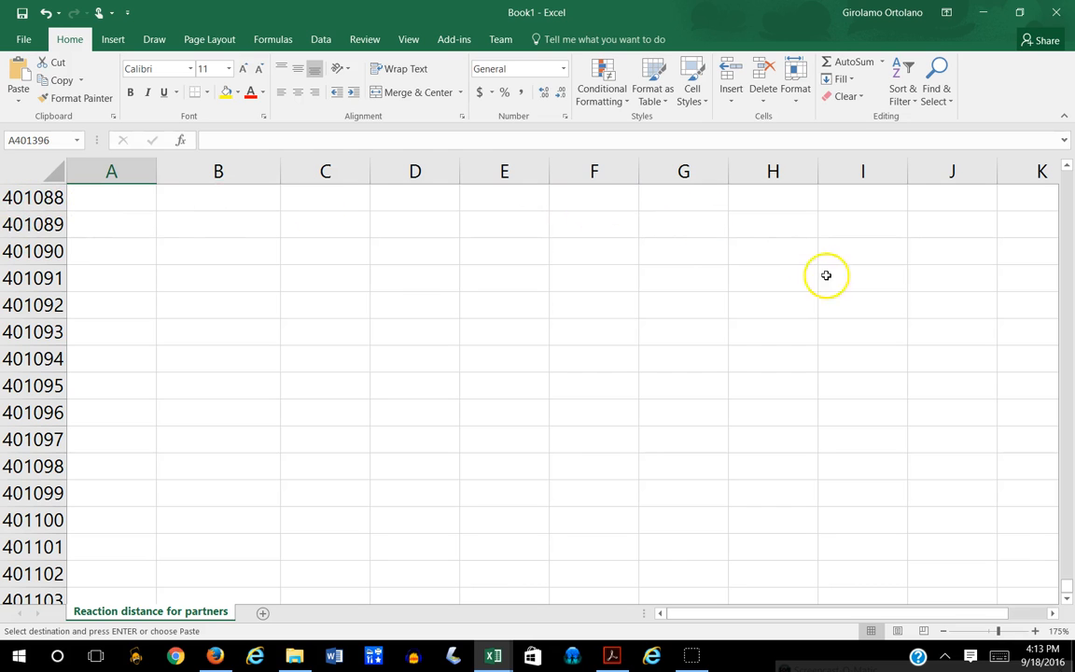
left_click_drag(1069, 585, 1062, 165)
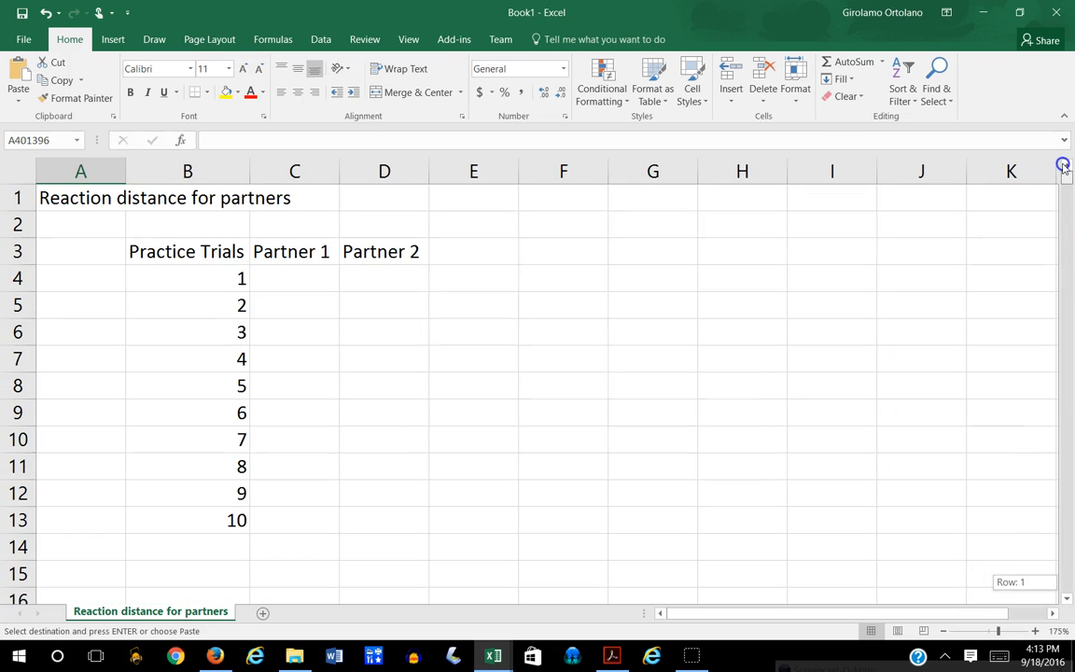
right_click(211, 252)
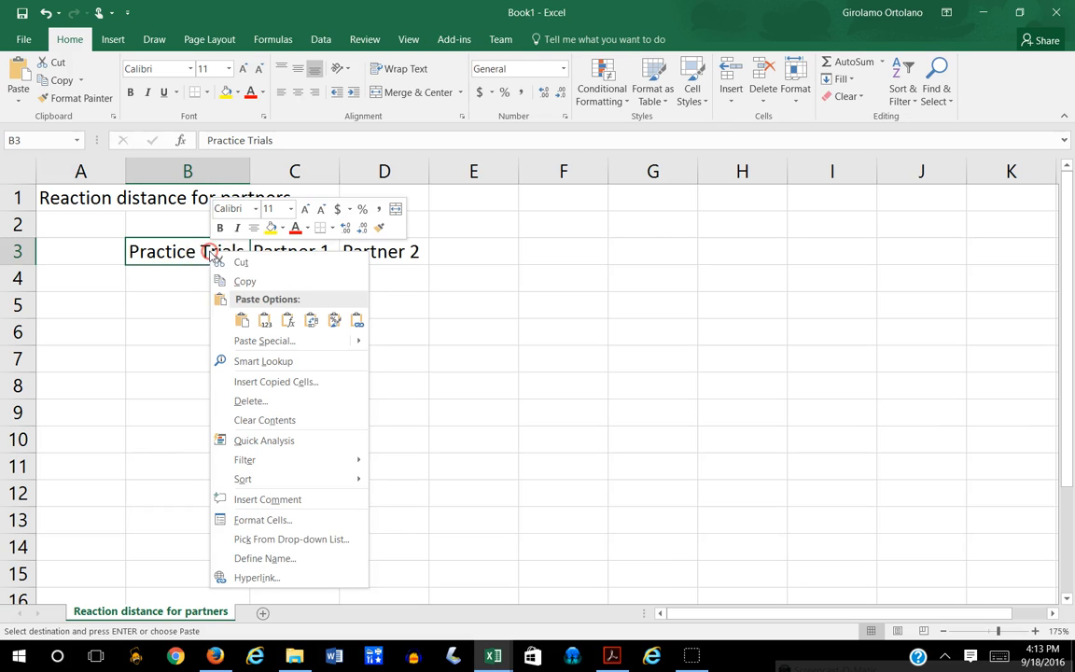
left_click(242, 321)
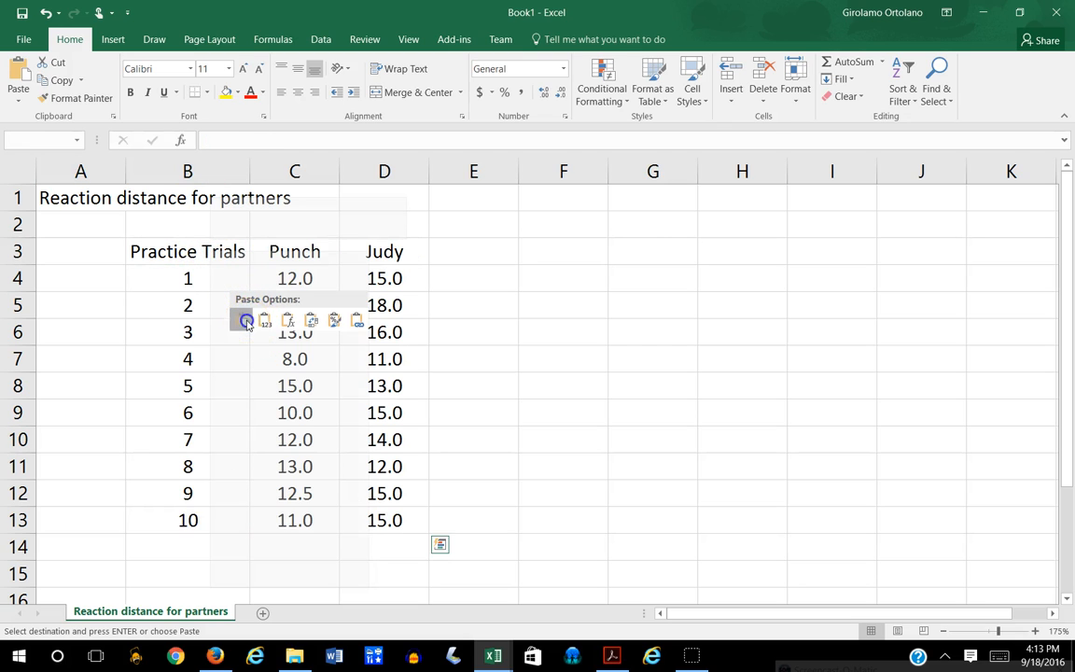
Step: Review the pasted column headings and both partners' reaction distances in C4:D13
left_click(297, 252)
left_click(368, 250)
left_click(324, 252)
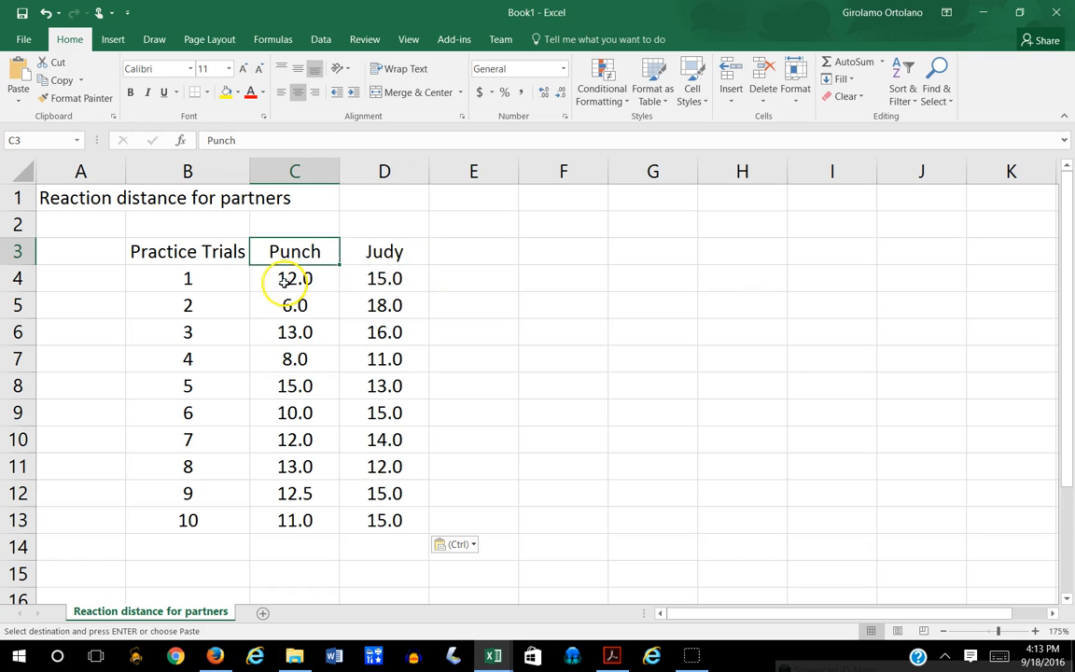
left_click_drag(307, 278, 348, 521)
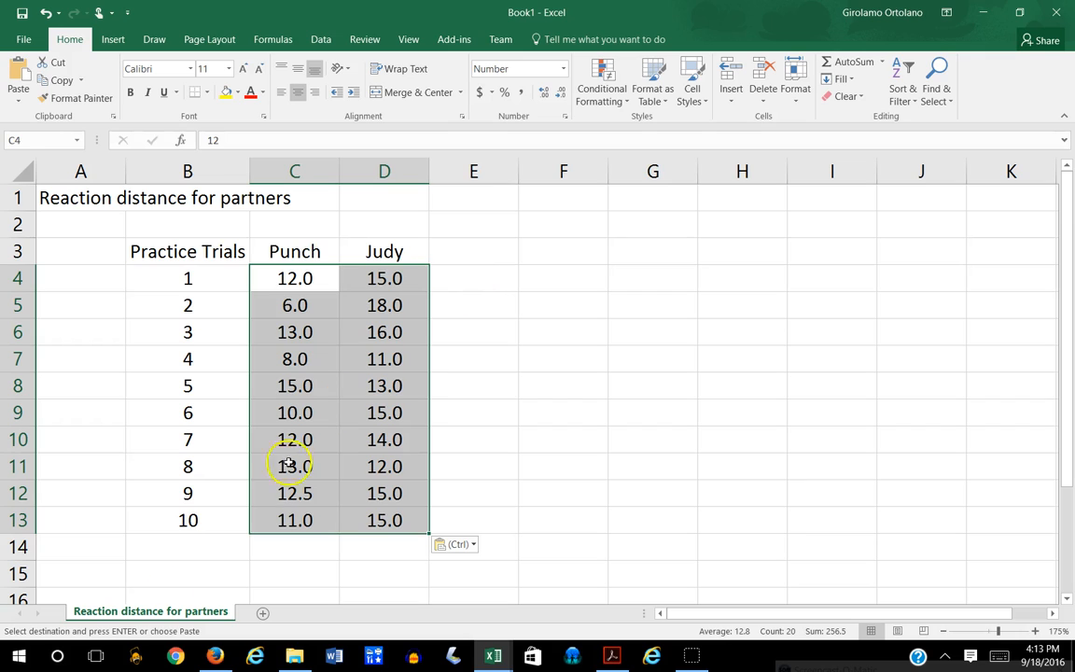
left_click(216, 548)
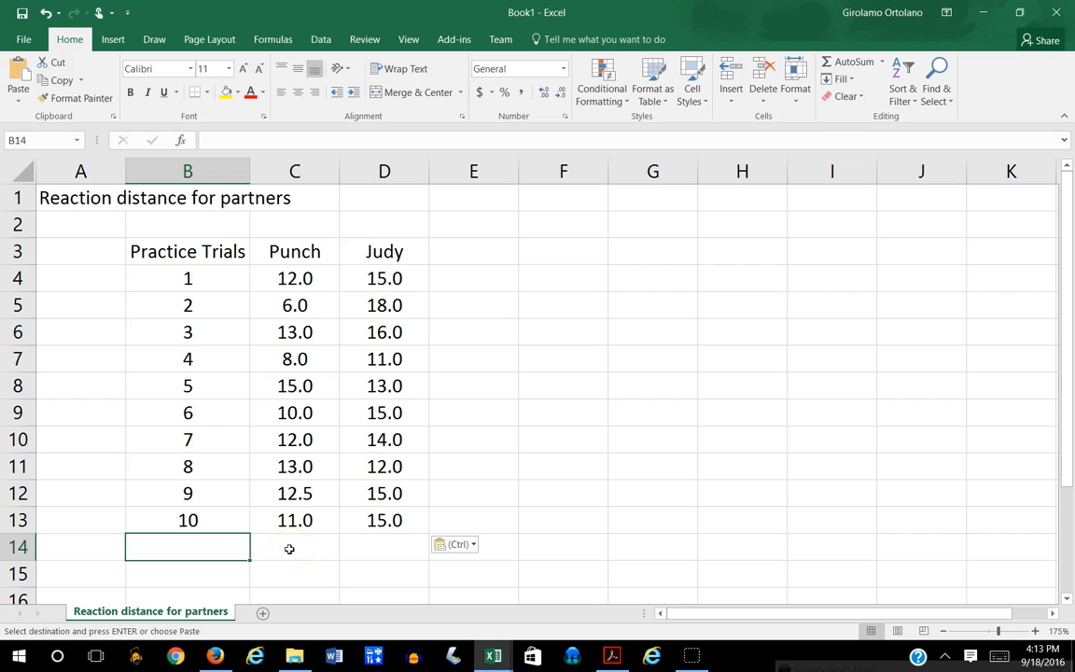
left_click(178, 251)
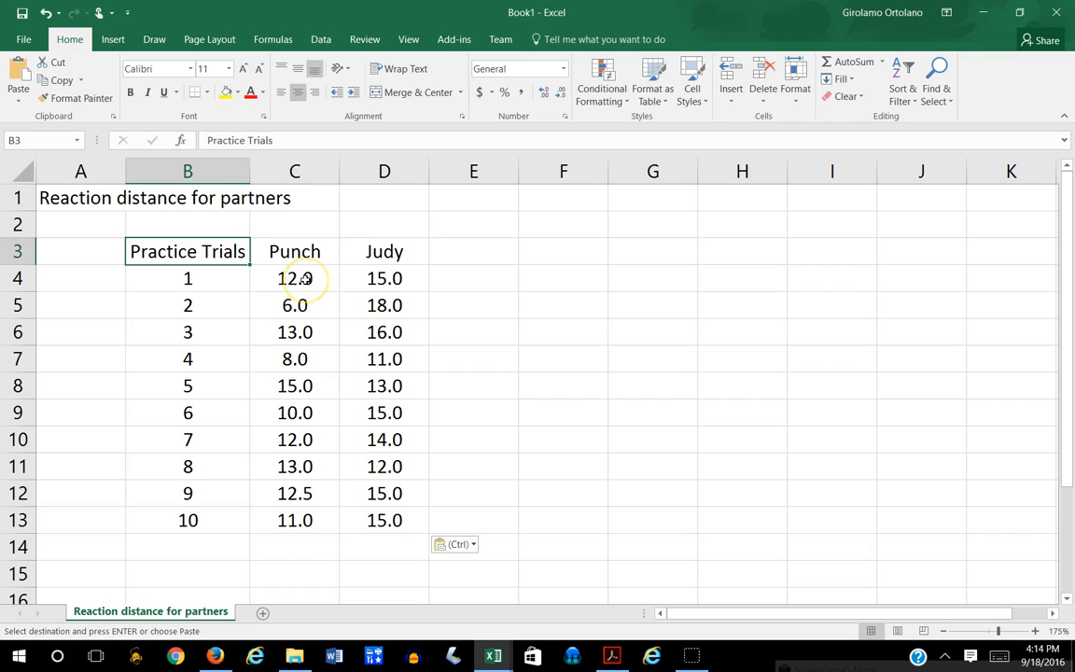
left_click(306, 279)
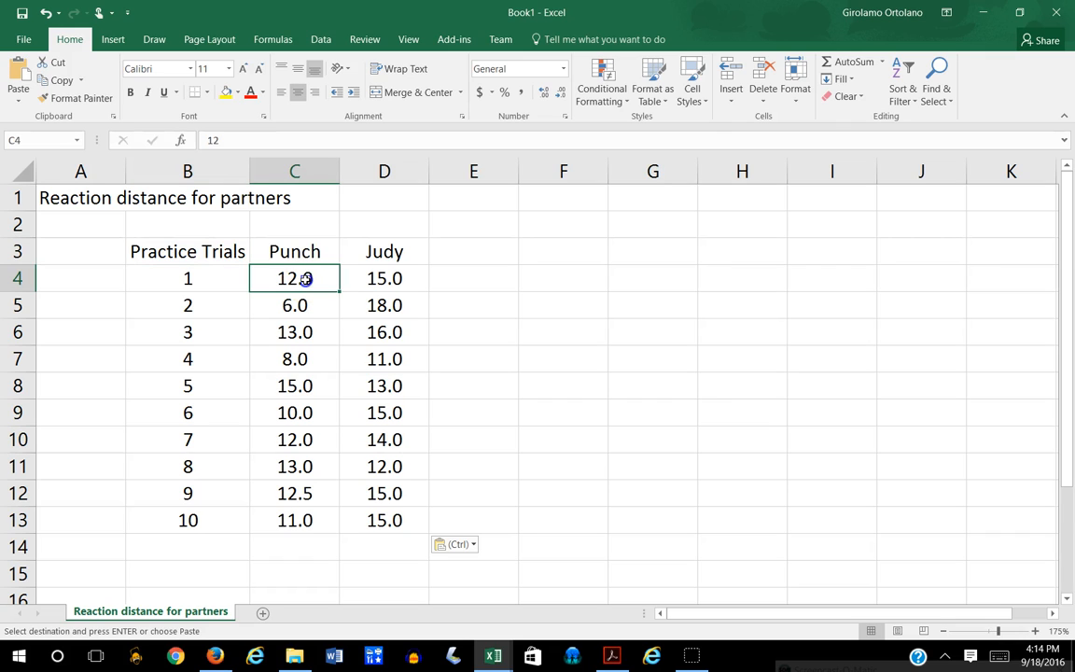
left_click_drag(305, 279, 297, 526)
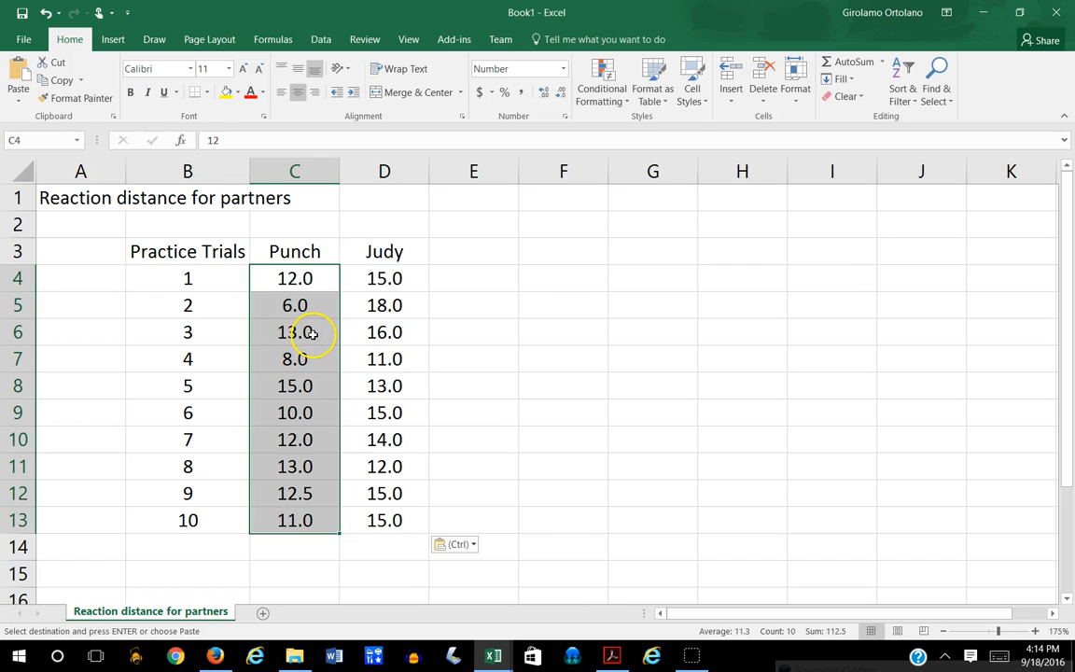
Step: Format both partners' reaction distances in C4:D13 as Number with 1 decimal place
left_click(307, 280)
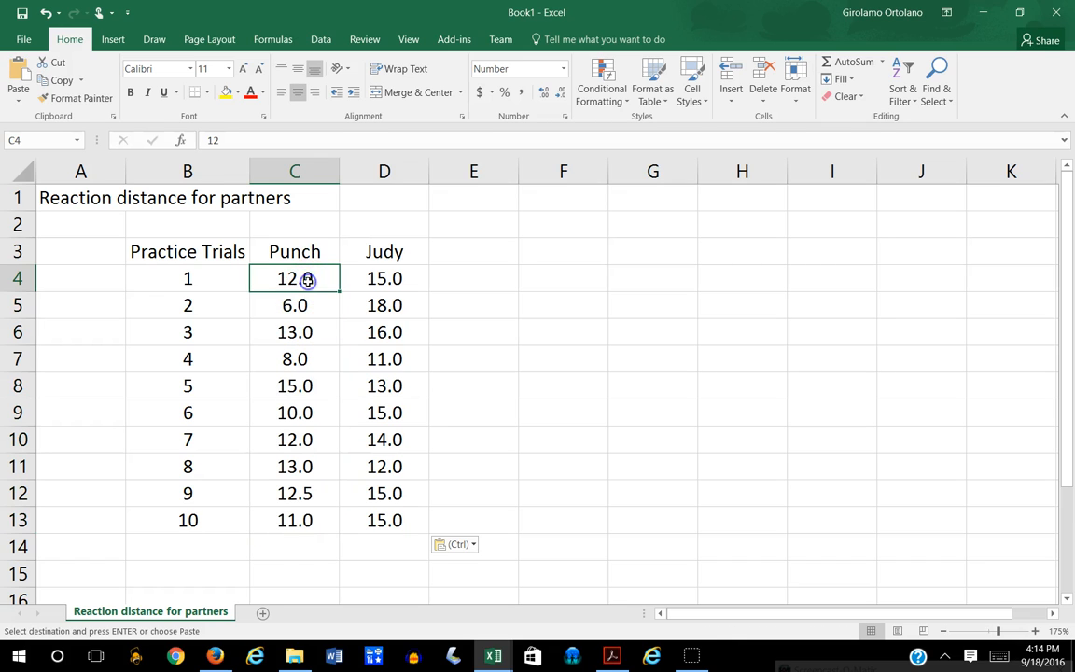
left_click_drag(305, 281, 383, 515)
right_click(348, 385)
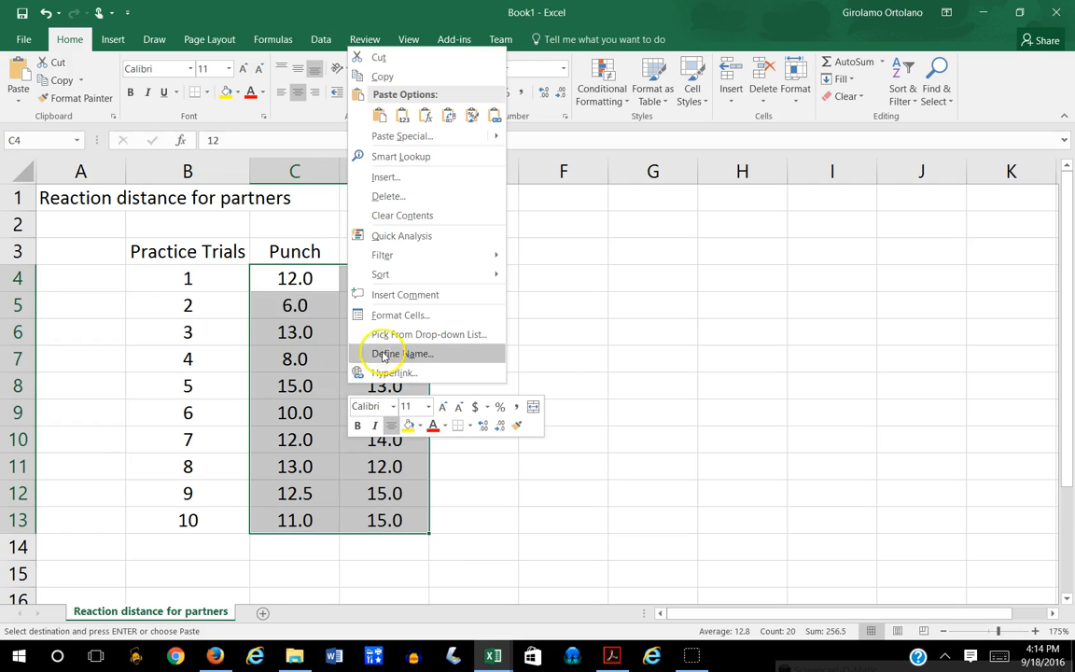
left_click(399, 317)
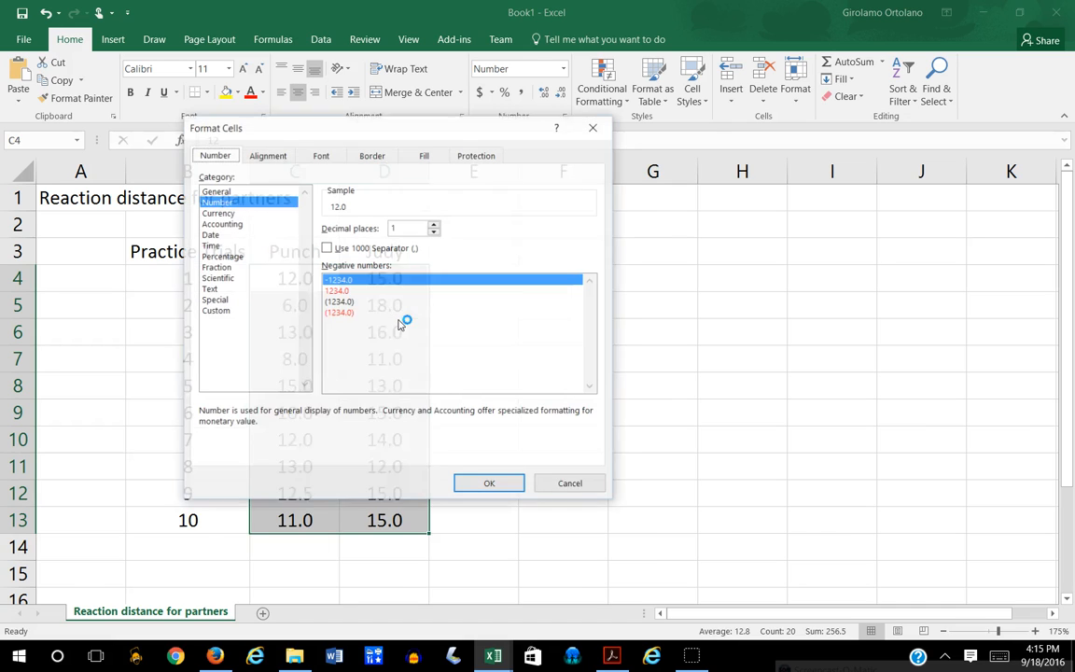
left_click(224, 204)
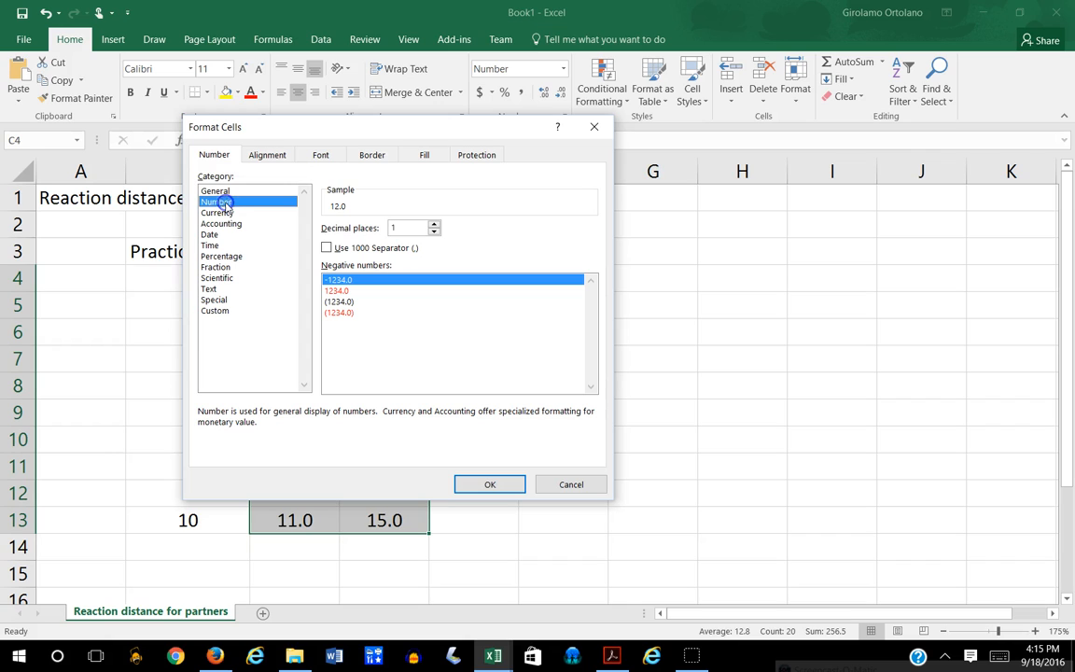
left_click(246, 191)
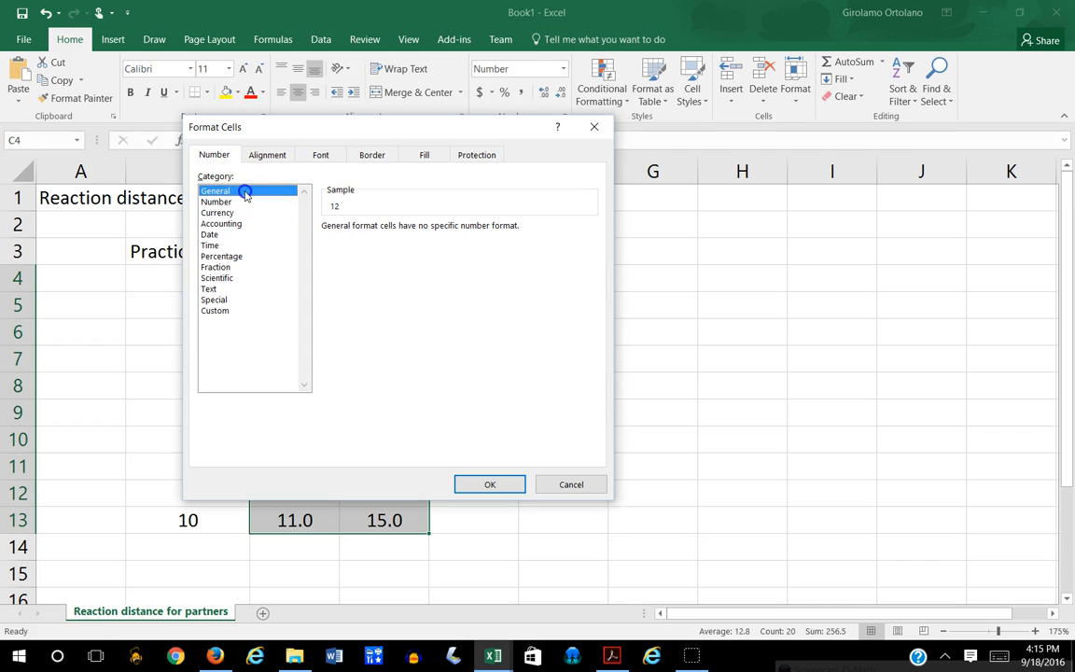
left_click(241, 202)
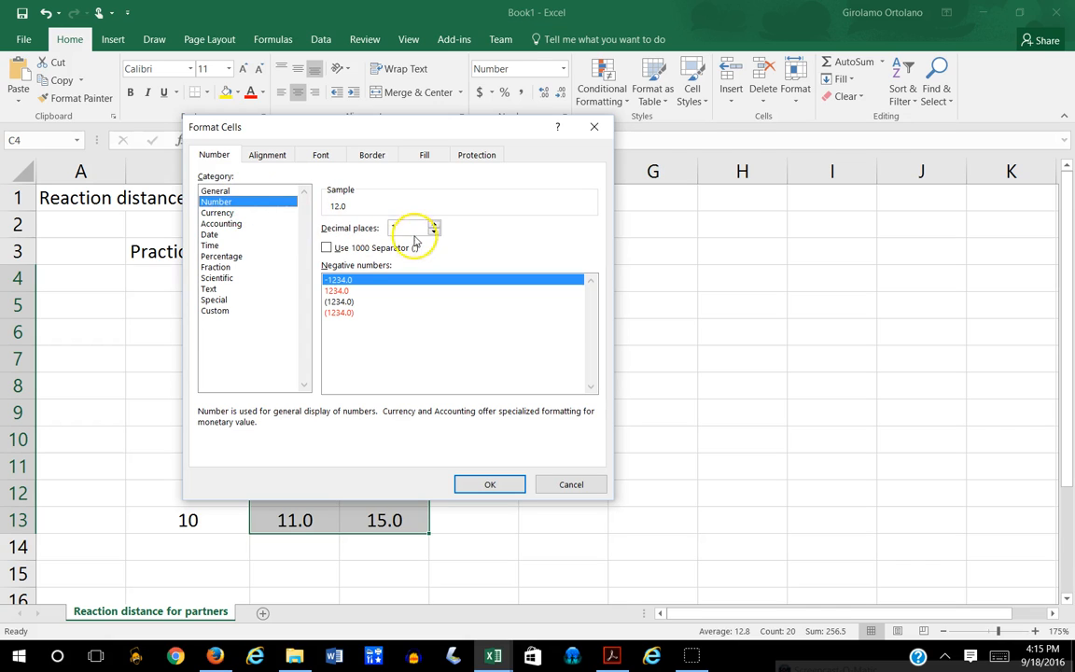
left_click(380, 228)
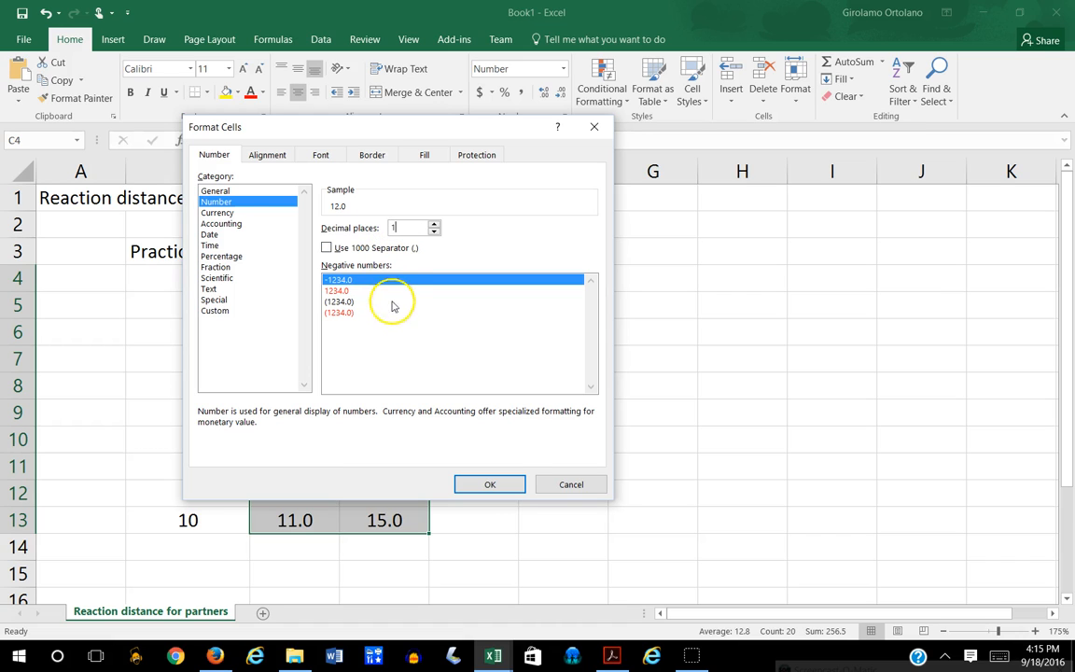
left_click(498, 485)
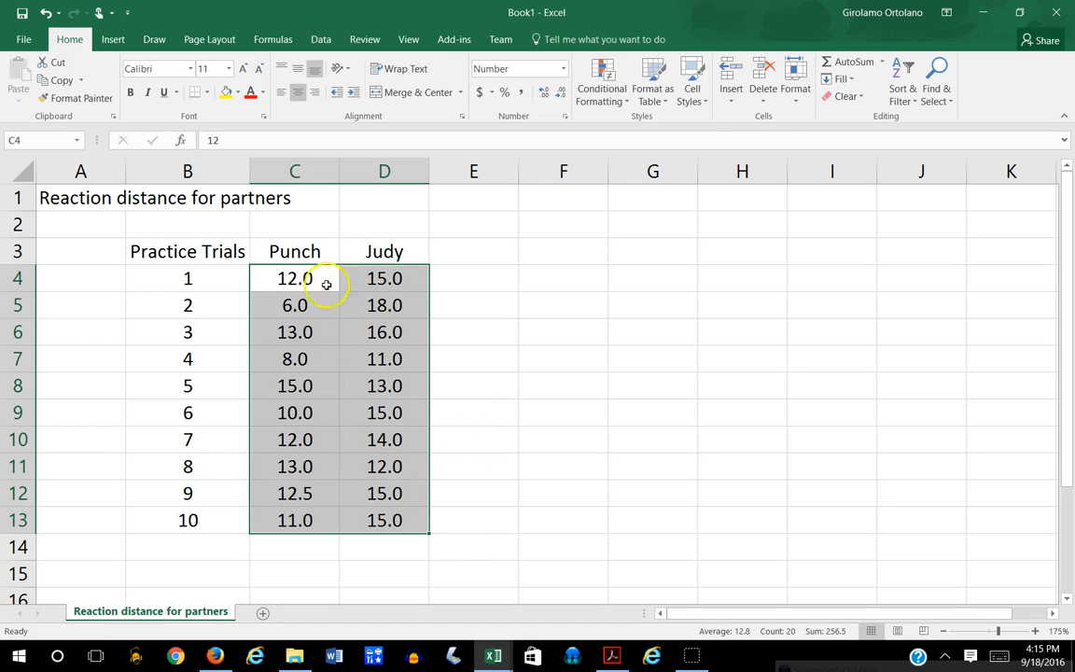
left_click(511, 310)
Step: Insert a markers-only scatter chart of the first partner's distances in C4:C13 and place it beside the data table
left_click_drag(308, 278, 290, 515)
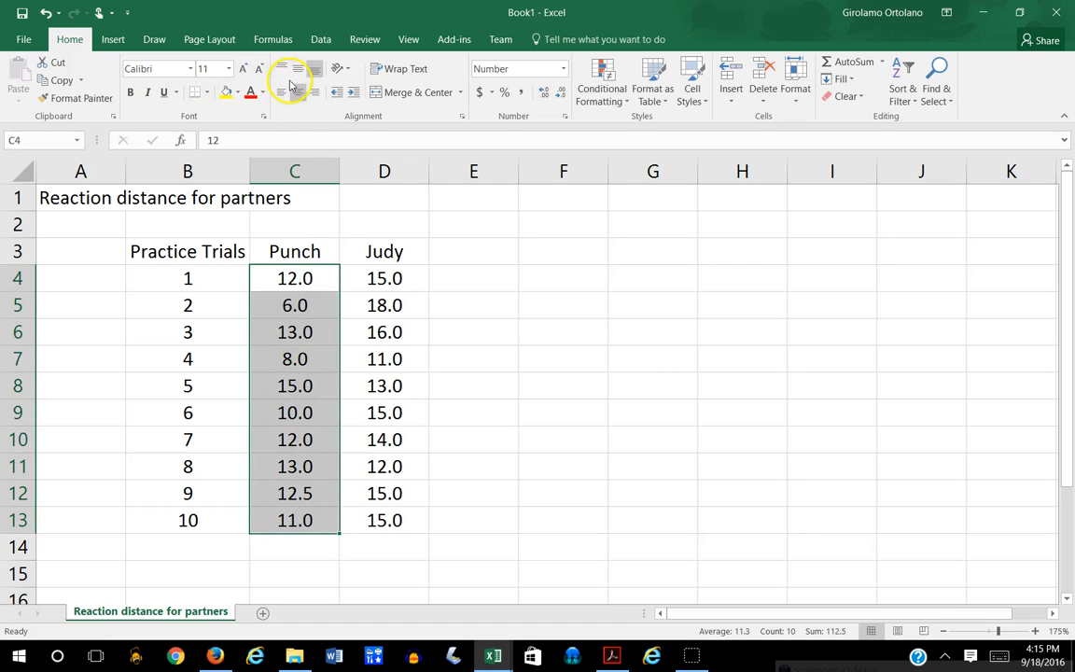
left_click(112, 40)
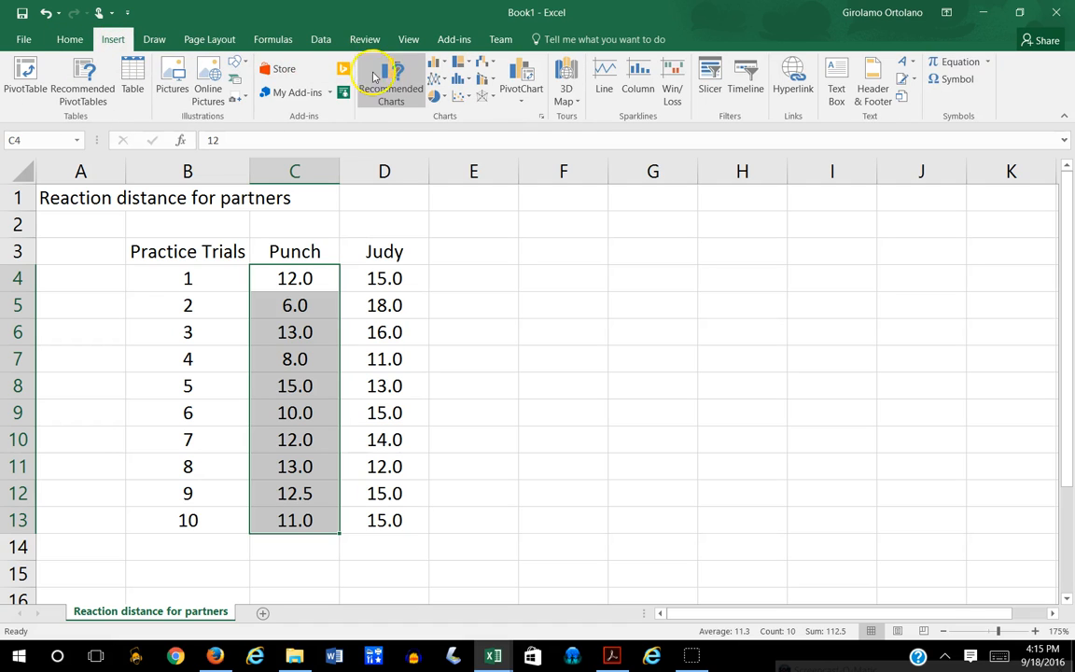
left_click(459, 98)
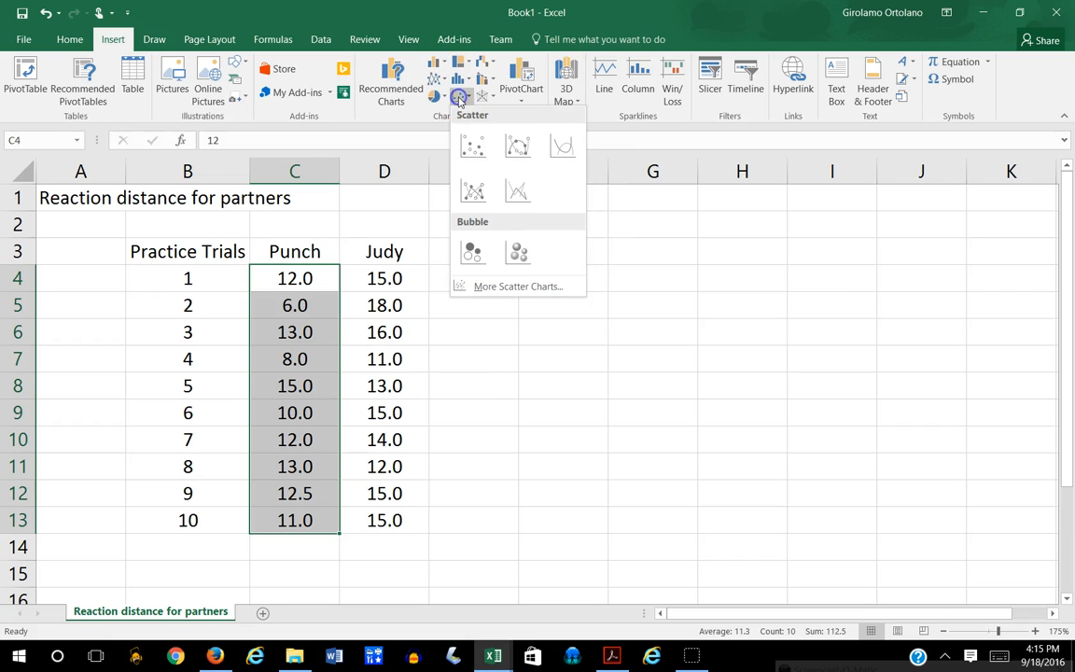
left_click(474, 152)
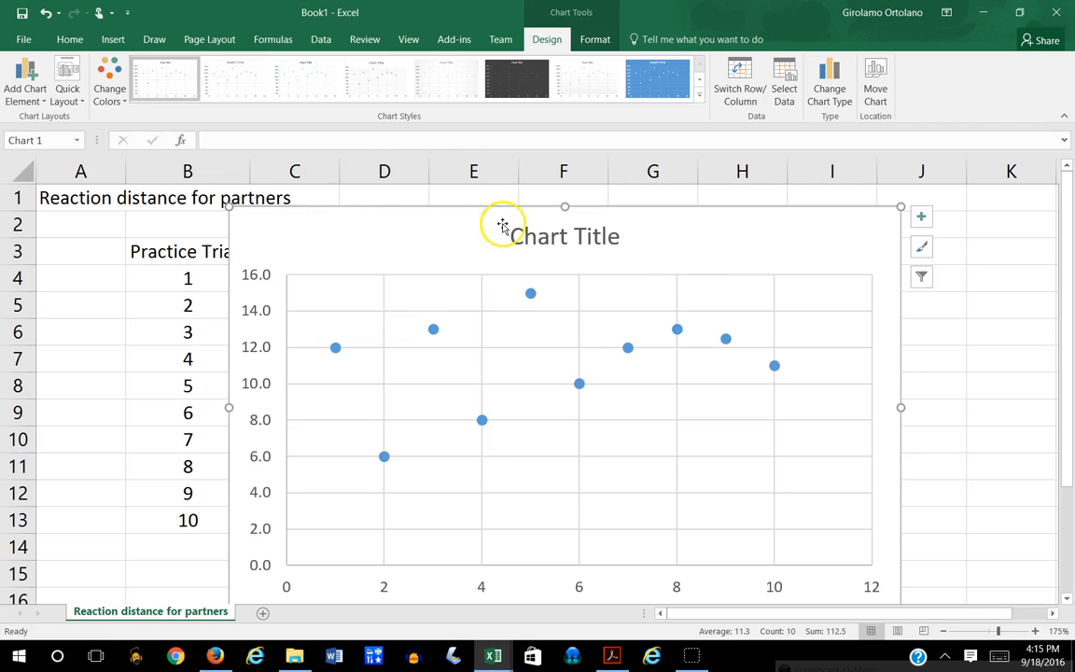
left_click_drag(395, 223, 595, 257)
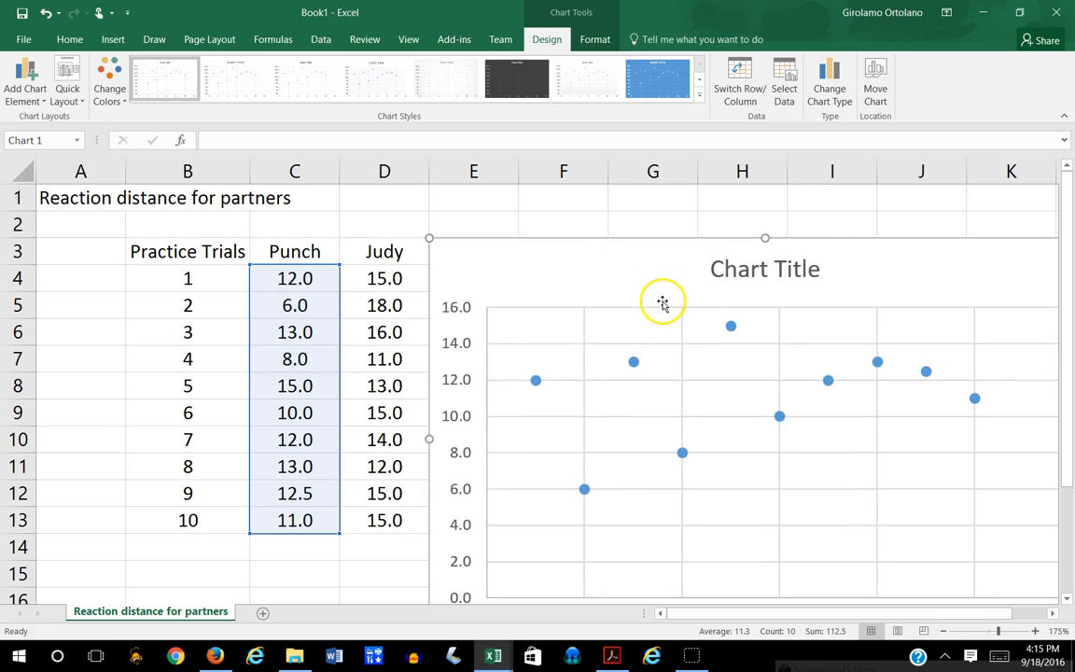
scroll(662, 303, "down", 1, "ctrl")
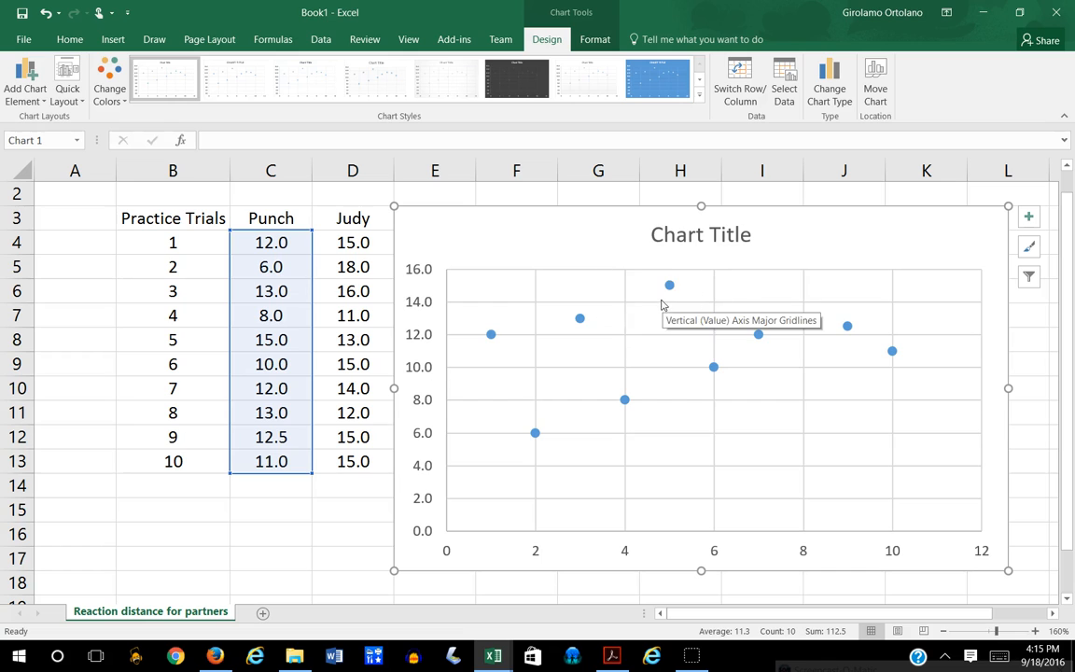
Step: Delete the scatter chart's default title
left_click(703, 243)
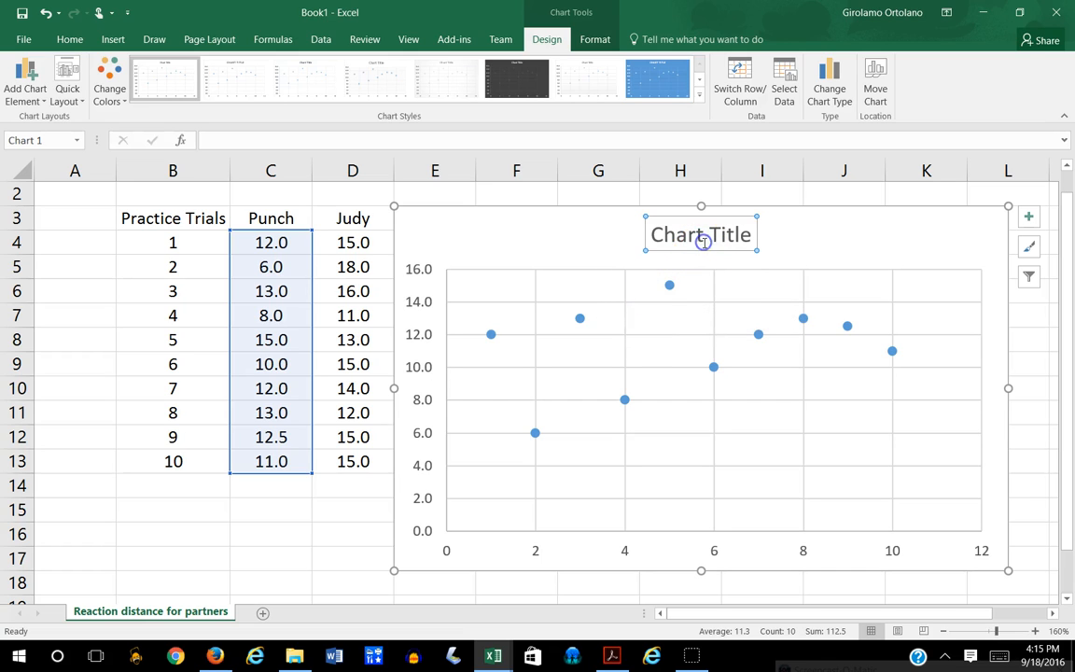
key("Delete")
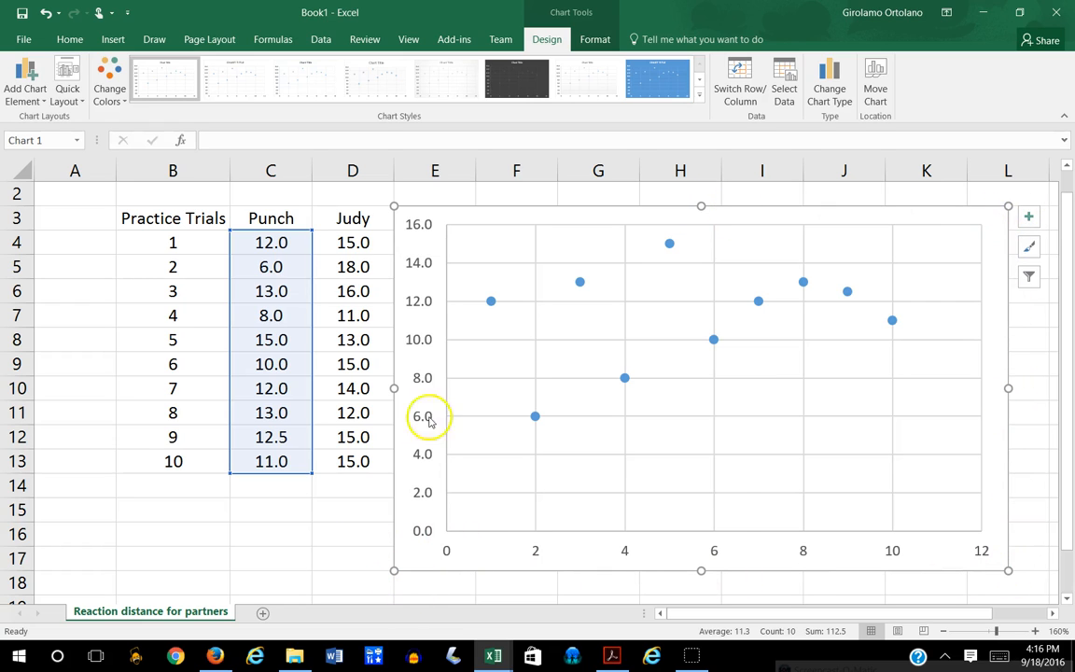
left_click(344, 509)
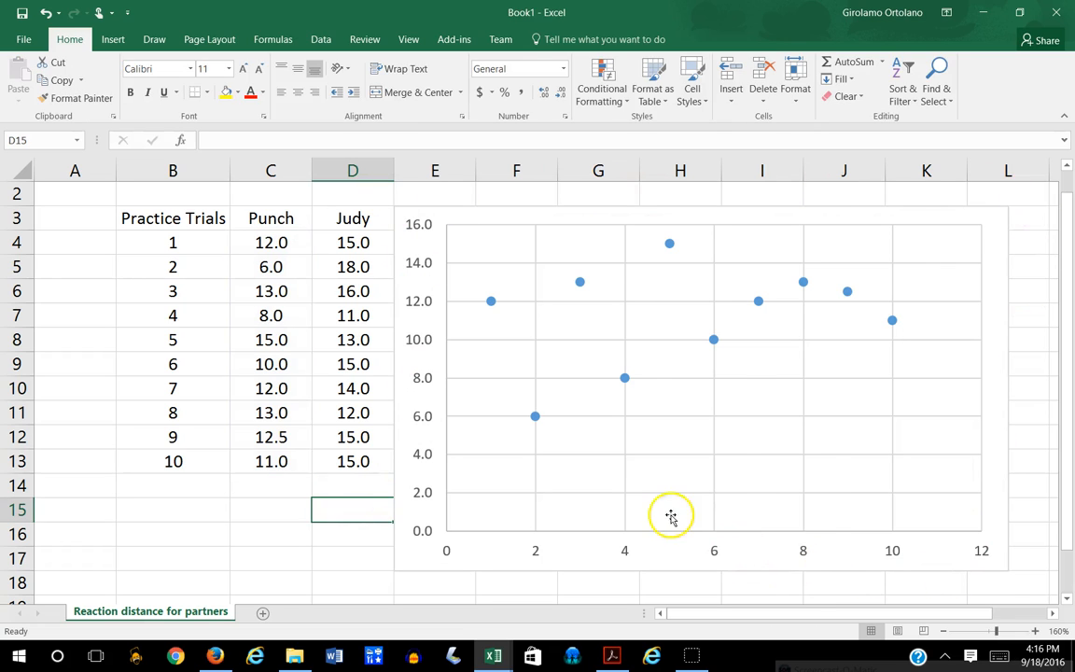
Step: Add a chart title to the scatter chart using the Above Chart placement
left_click(802, 368)
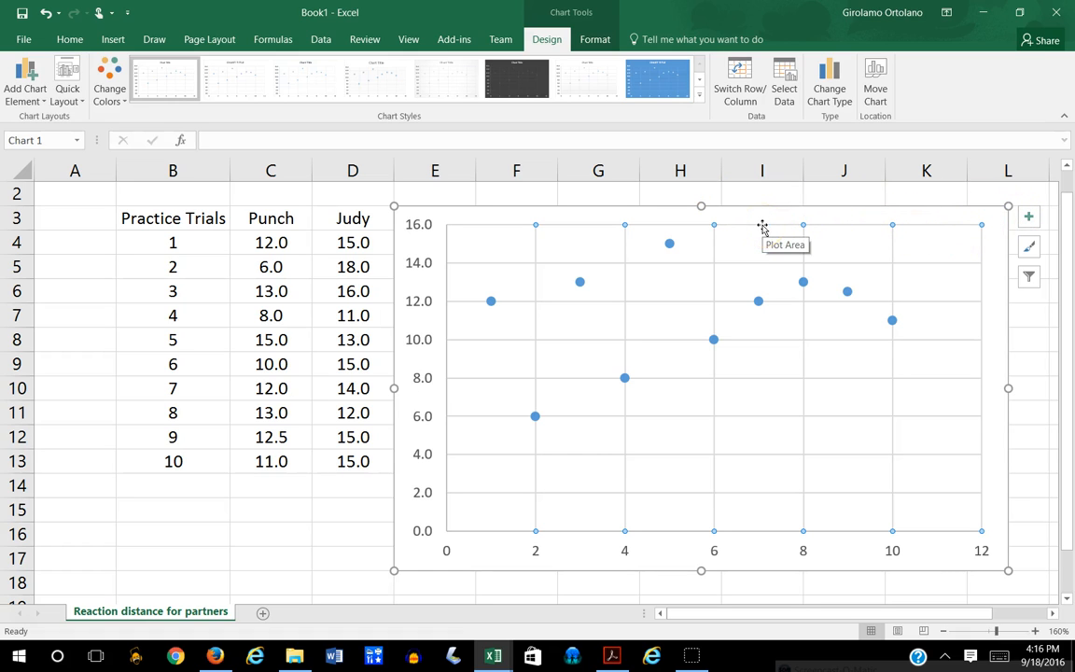
left_click(995, 219)
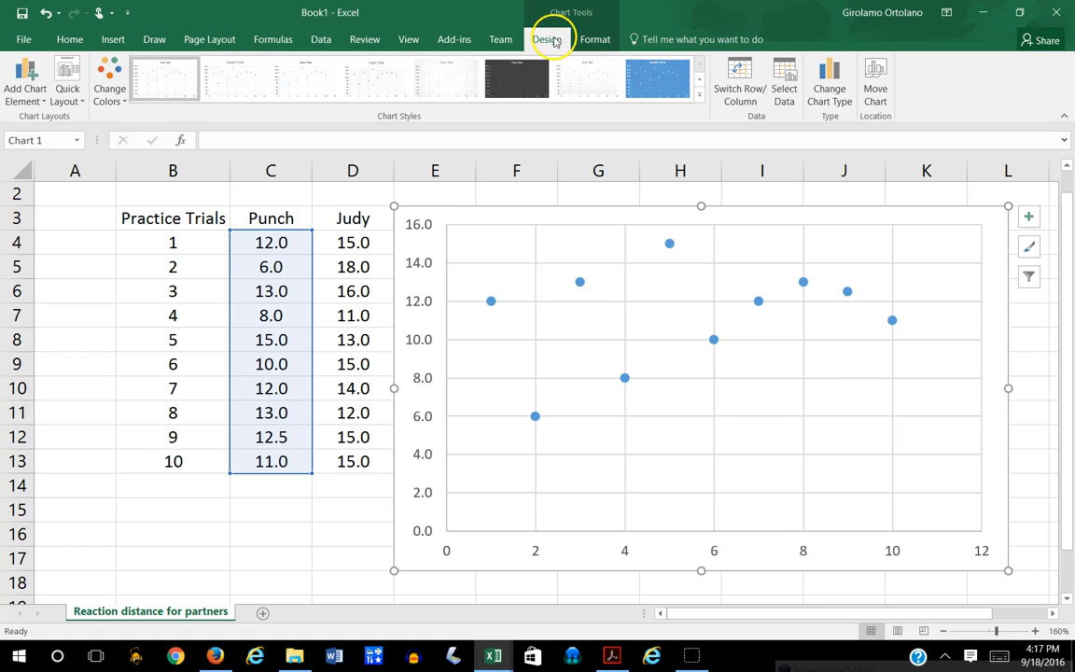
left_click(42, 103)
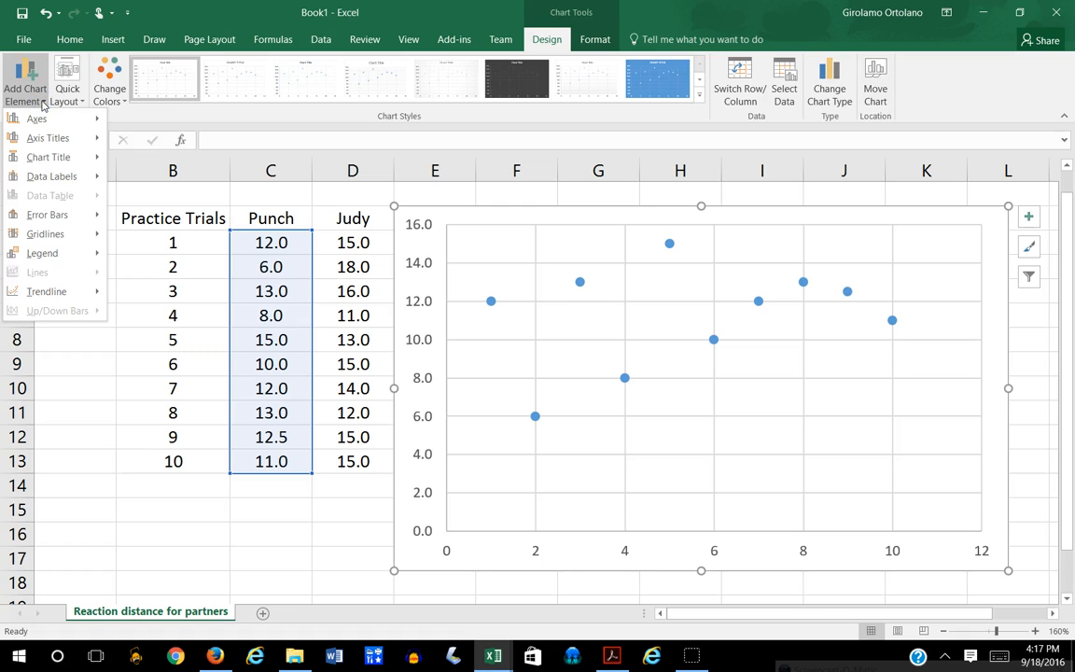
mouse_move(56, 157)
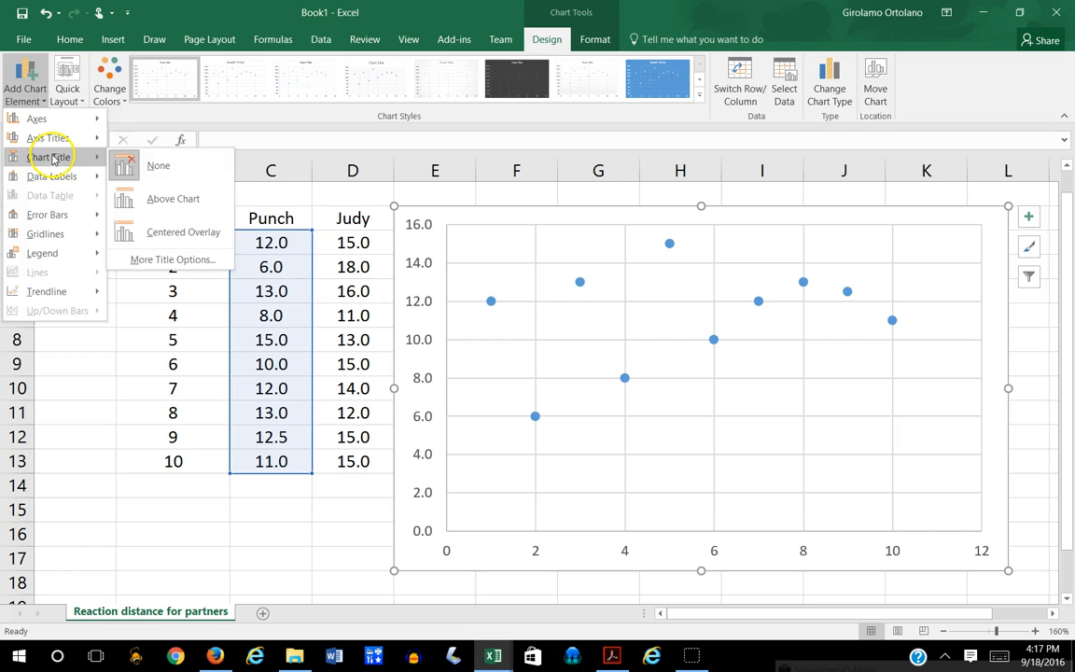
left_click(154, 201)
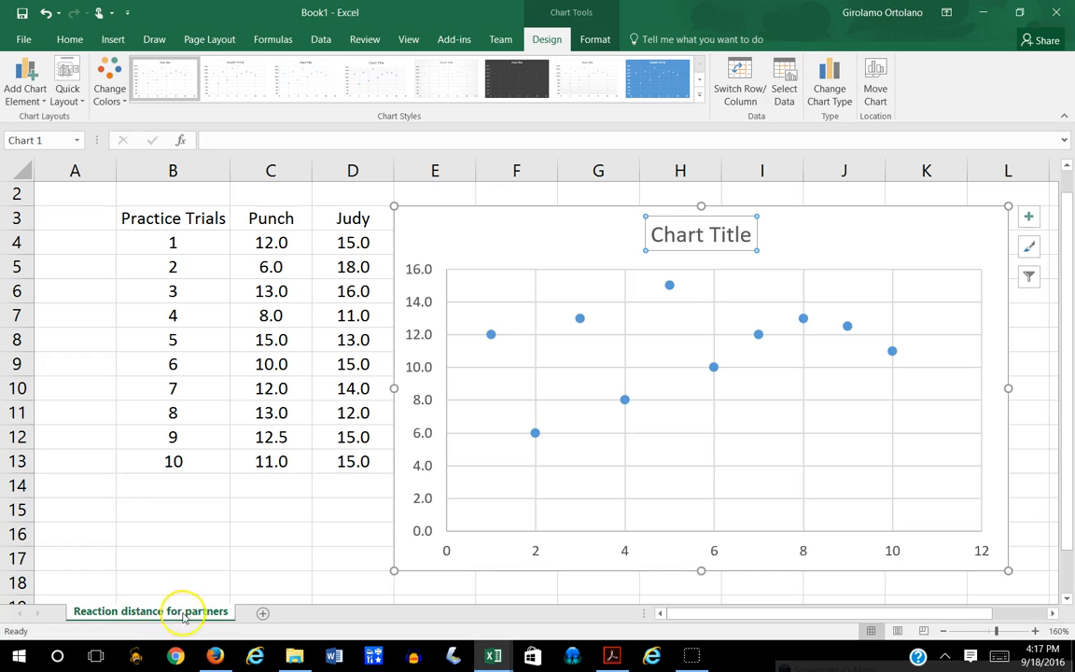
Step: Replace the placeholder chart title with the text "Reaction distance for partners" copied from cell A1
scroll(207, 268, "up", 1)
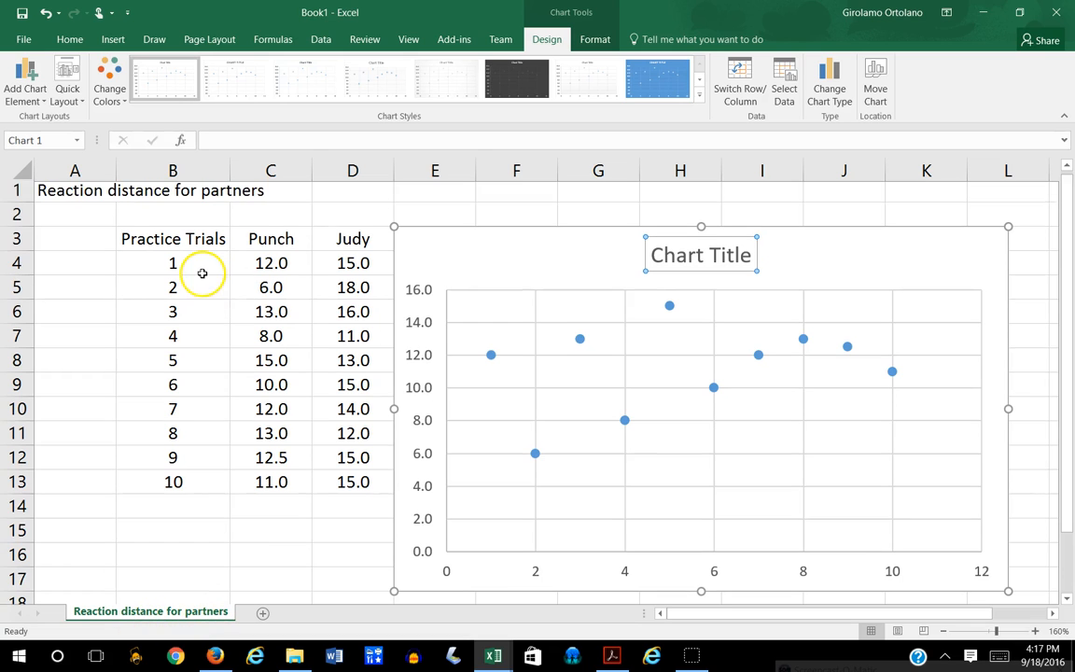
left_click(79, 193)
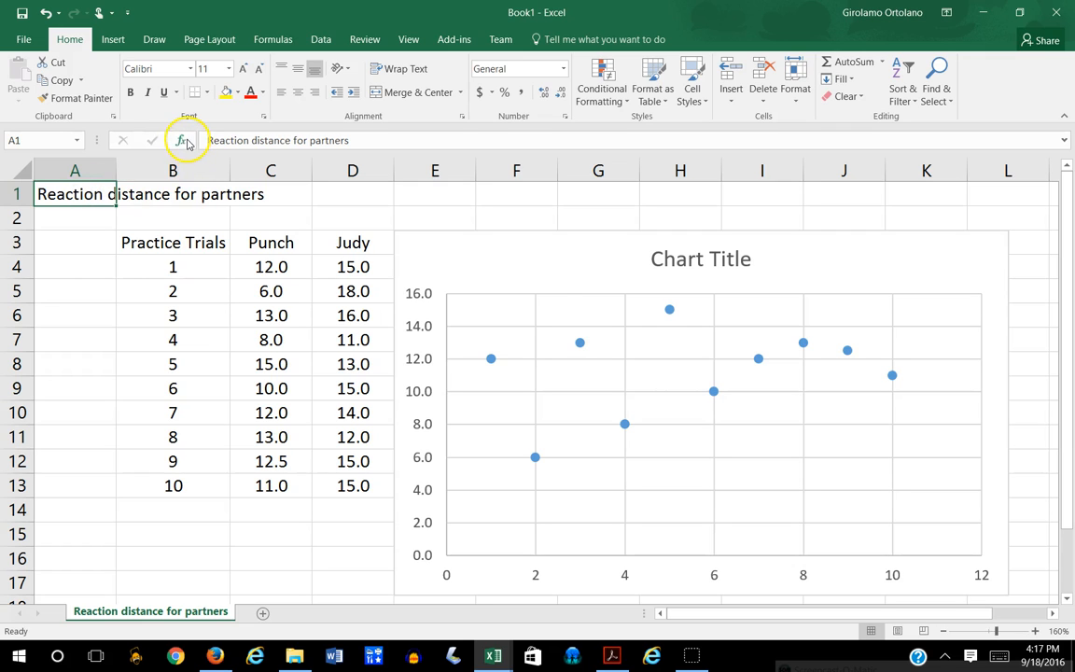
left_click_drag(384, 140, 204, 140)
key("ctrl+c")
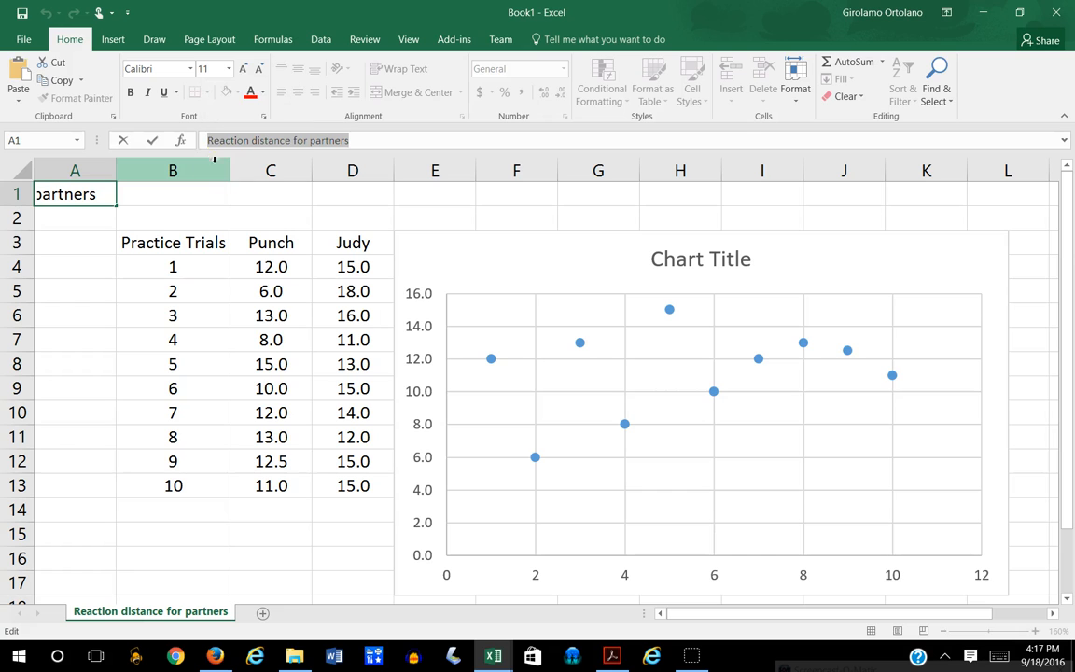
left_click(660, 258)
left_click_drag(656, 259, 743, 256)
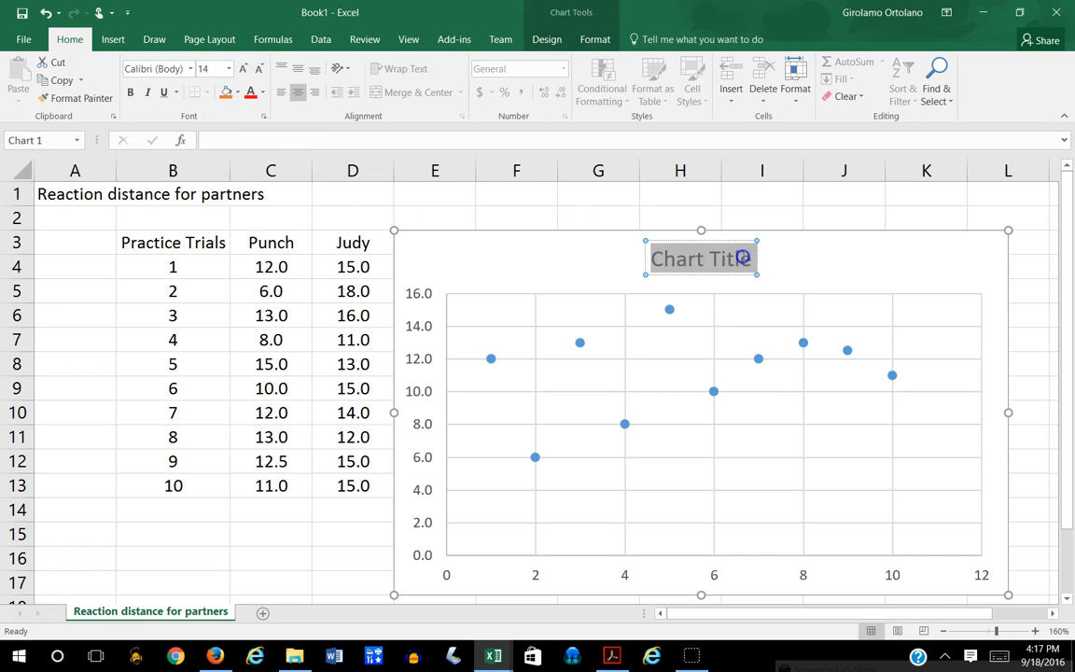
key("ctrl+v")
left_click(709, 271)
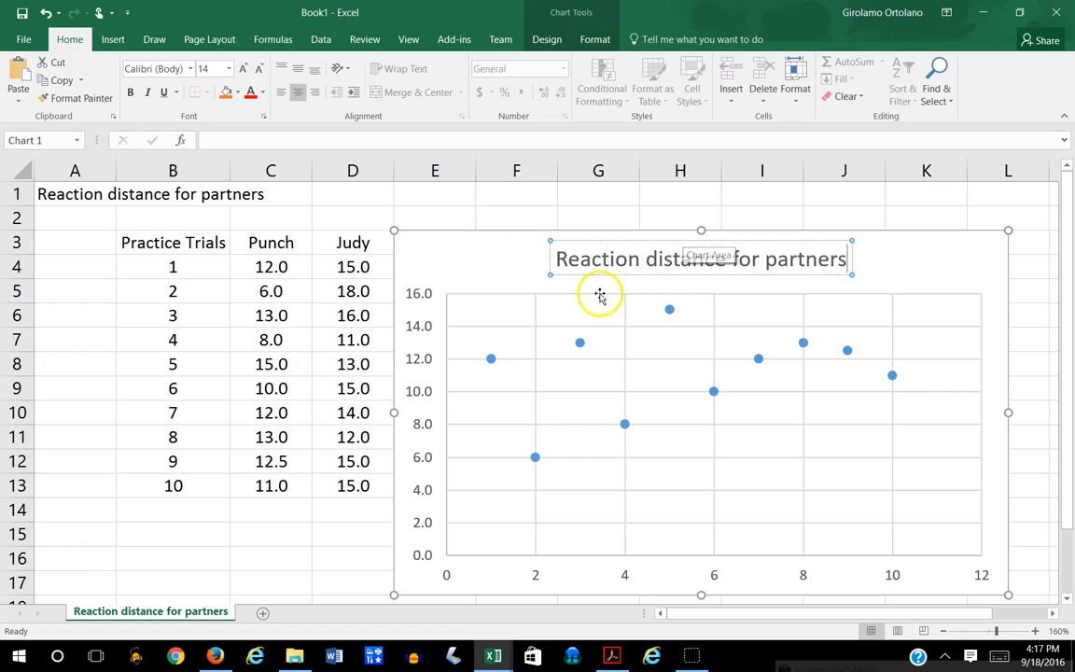
Step: Format the chart title as 16-point, black, bold text
left_click(666, 275)
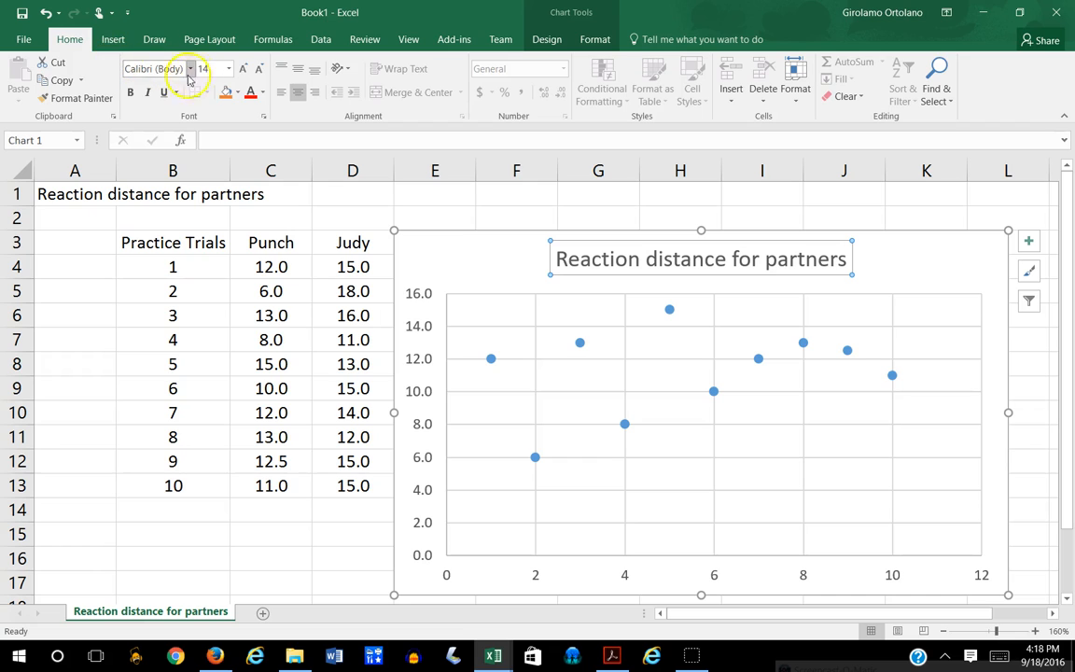
left_click(229, 71)
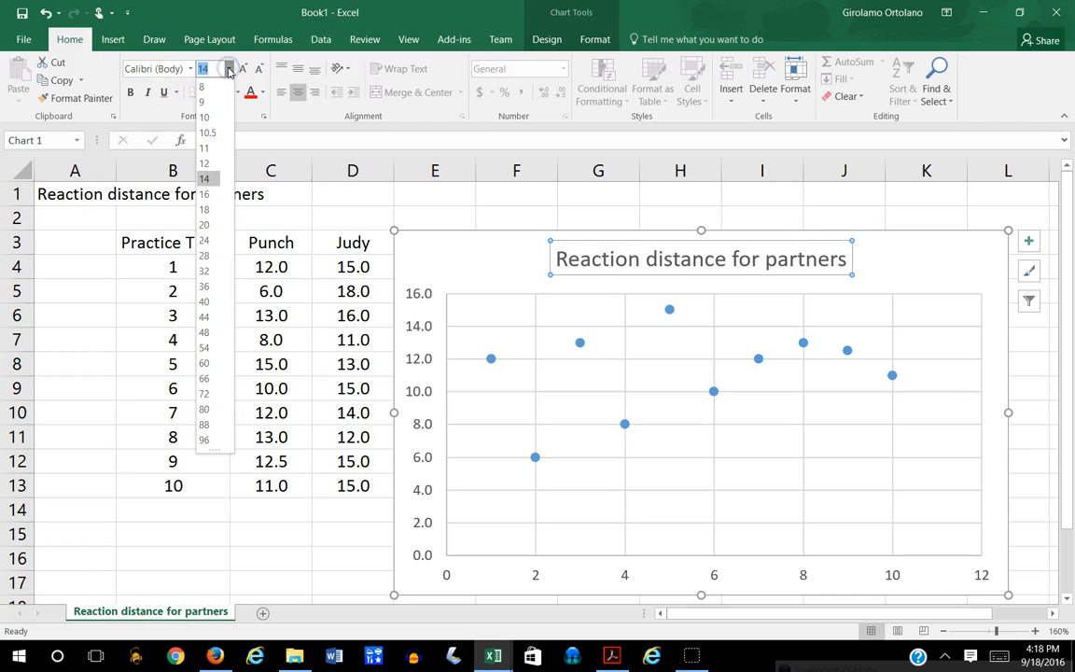
left_click(207, 194)
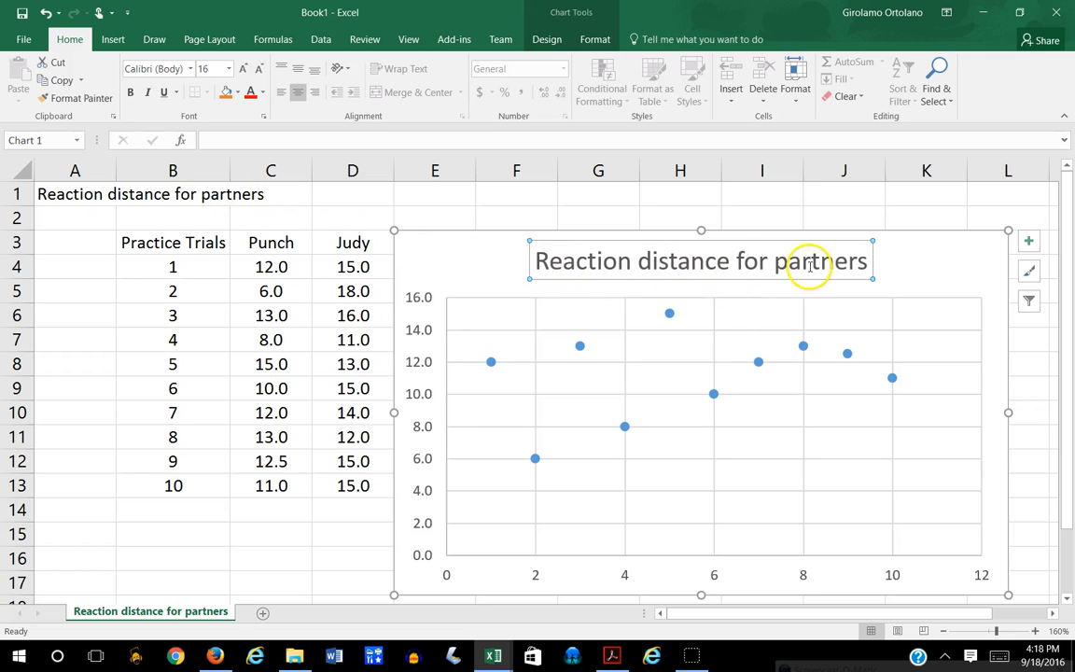
left_click(264, 94)
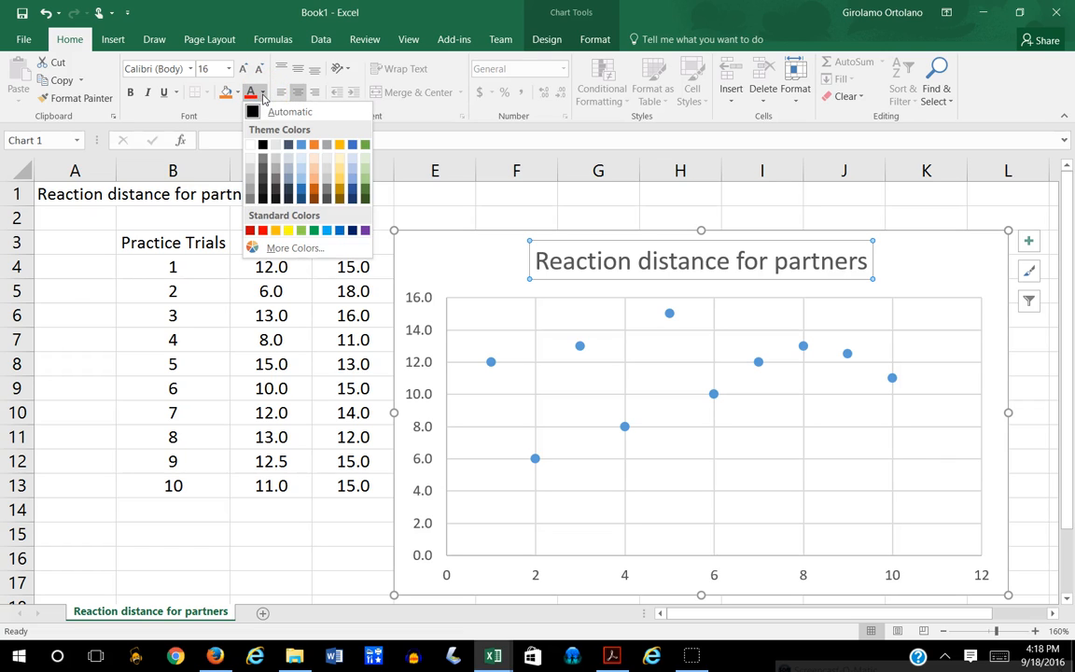
left_click(262, 144)
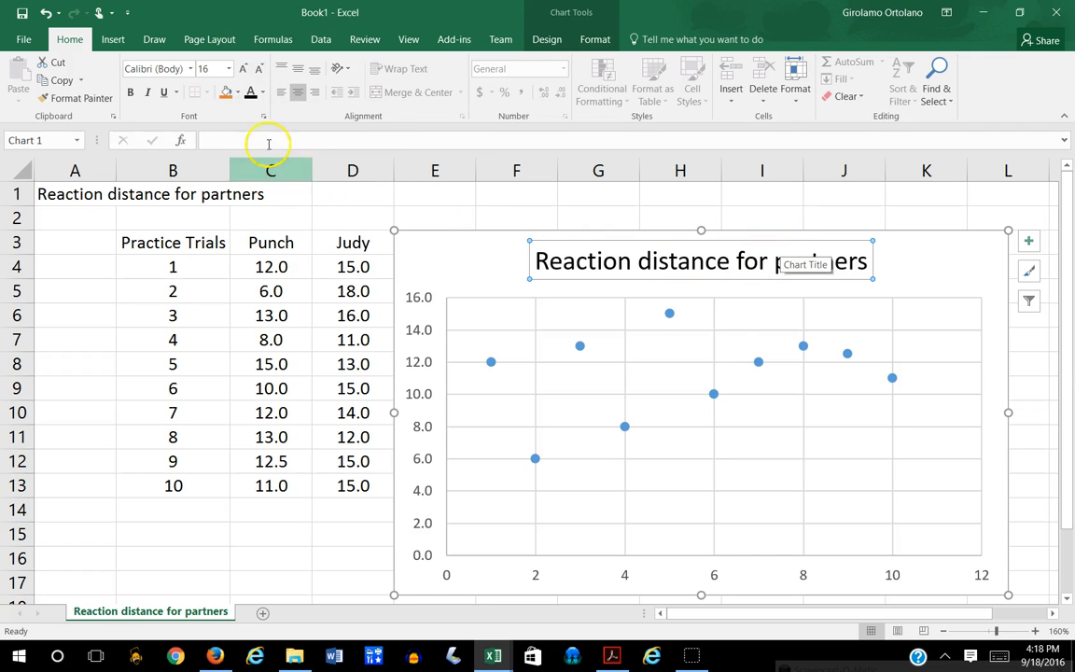
left_click(130, 92)
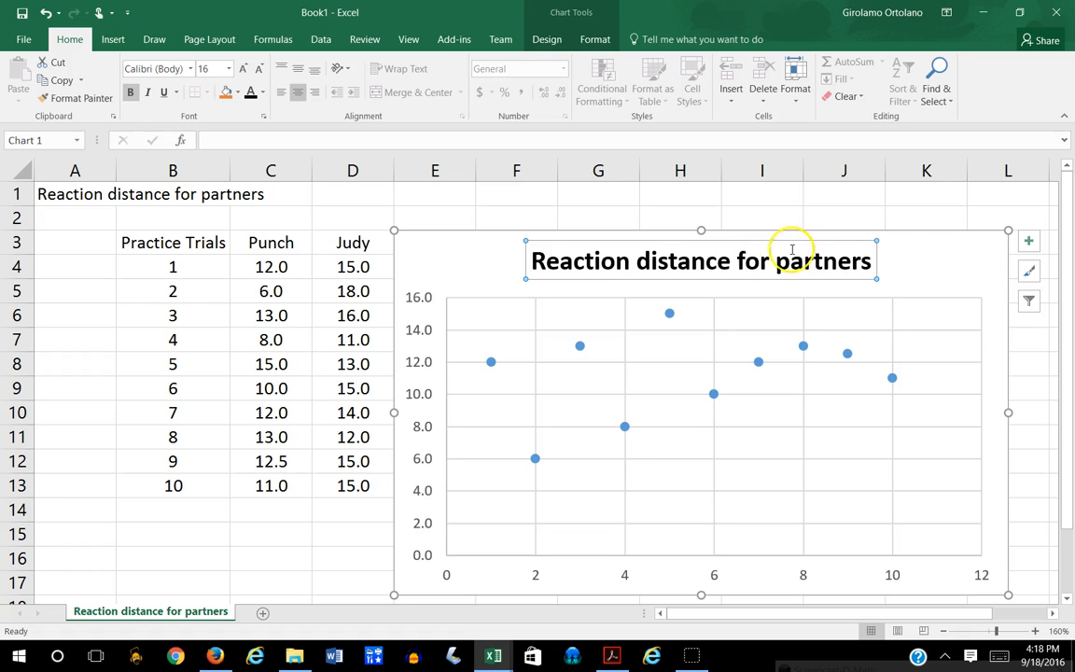
Step: Add a primary vertical axis title to the scatter chart
left_click(991, 249)
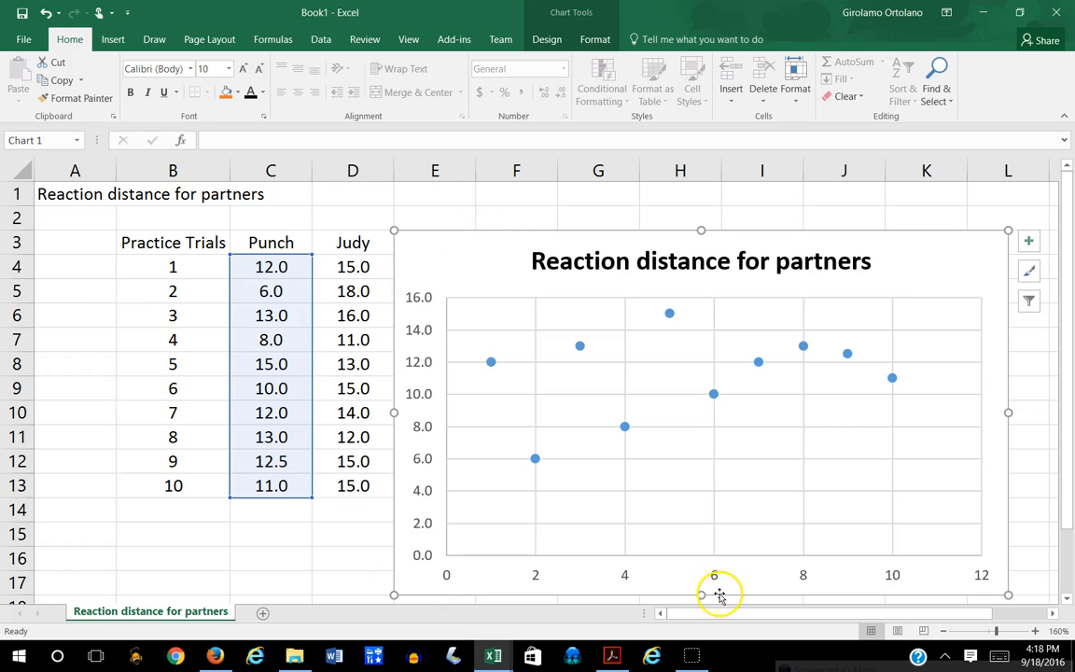
left_click(547, 41)
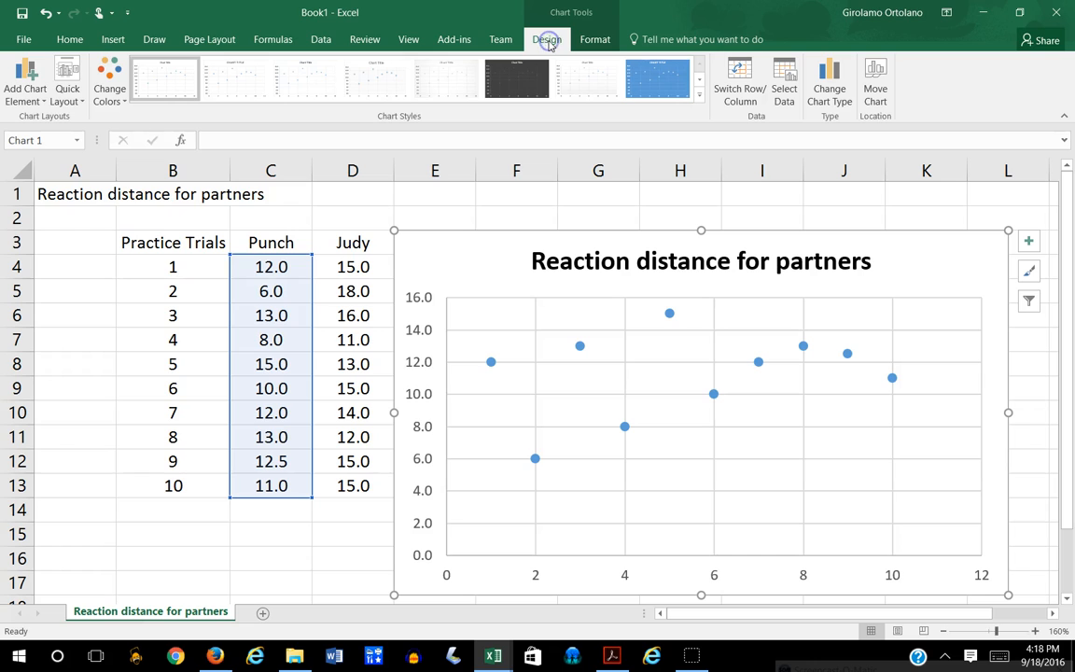
left_click(45, 100)
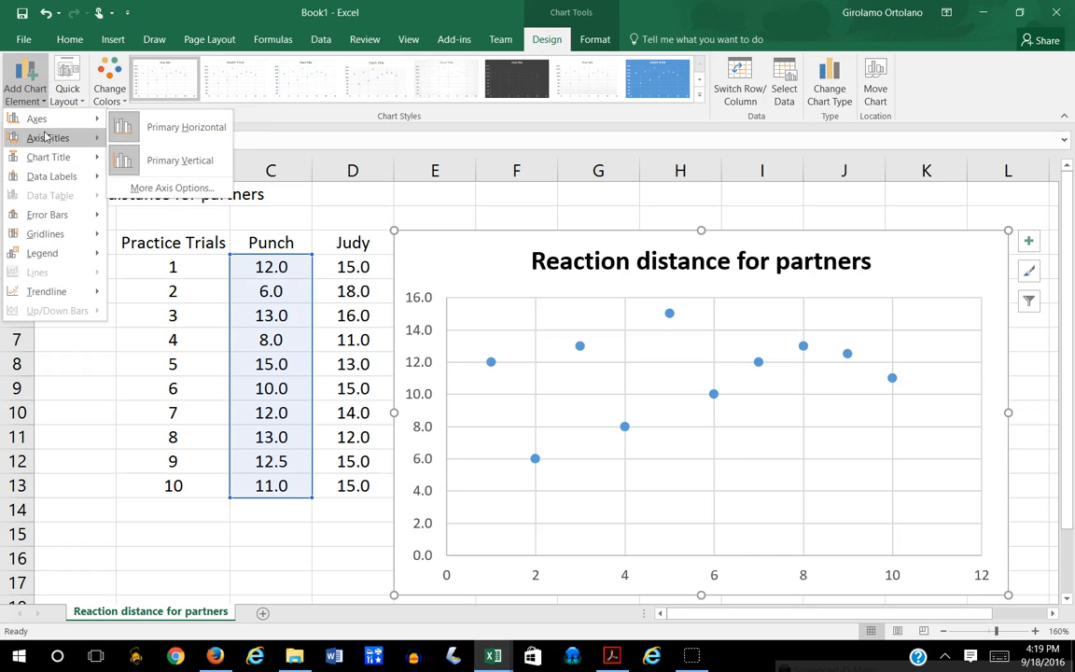
mouse_move(49, 140)
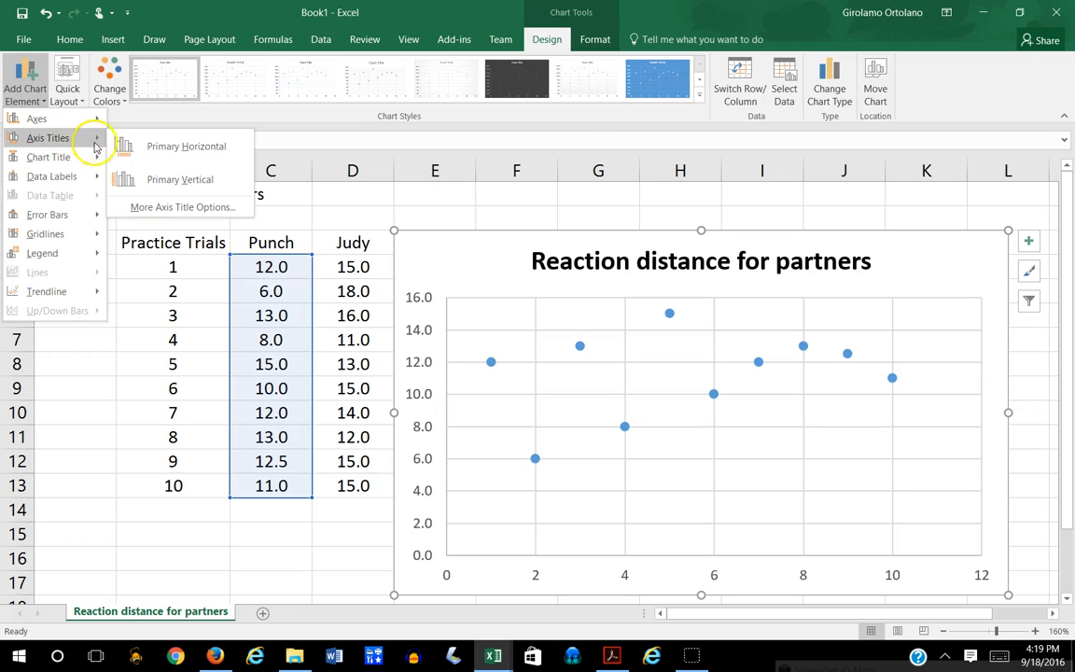
left_click(164, 180)
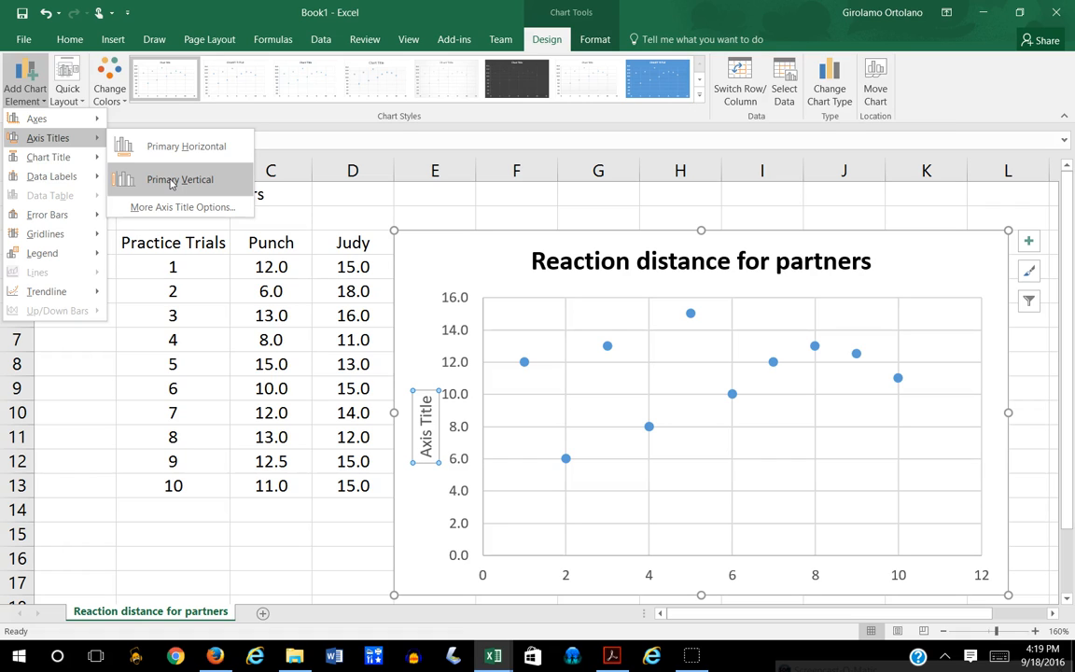
left_click(170, 181)
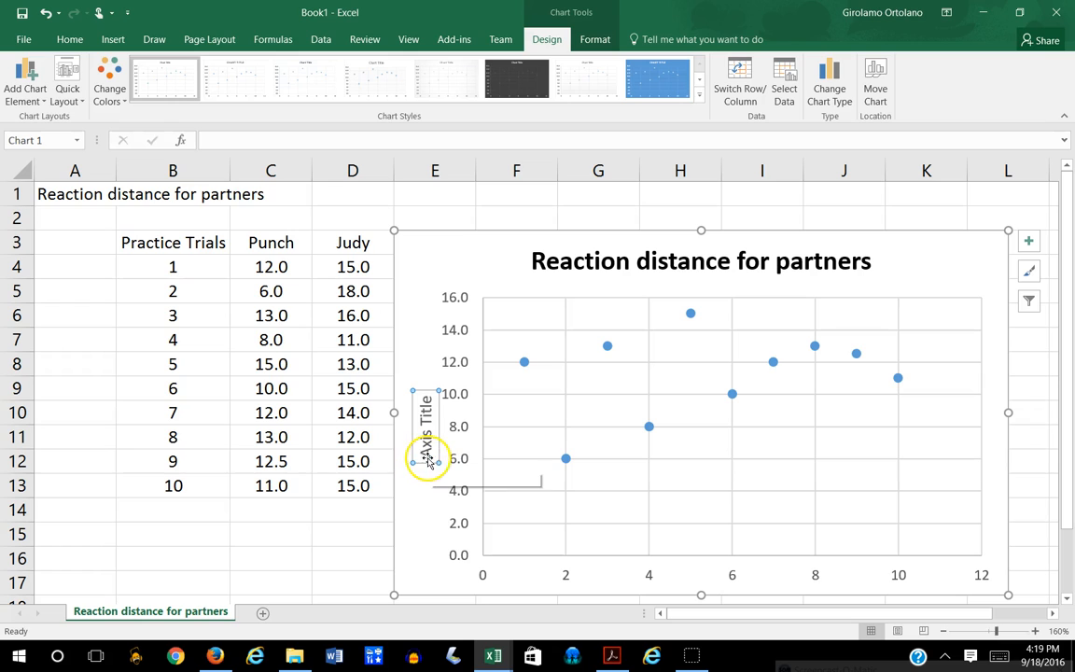
Step: Replace the placeholder vertical axis title with the text "Reactrion distance (inches)"
left_click_drag(424, 457, 424, 396)
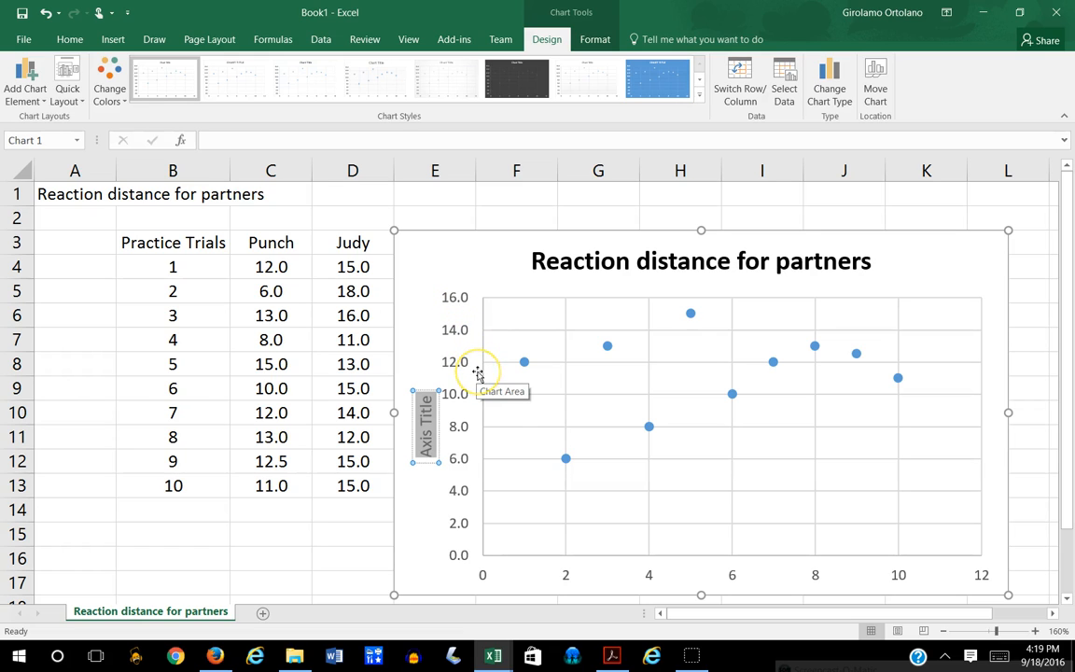
type("Reacti")
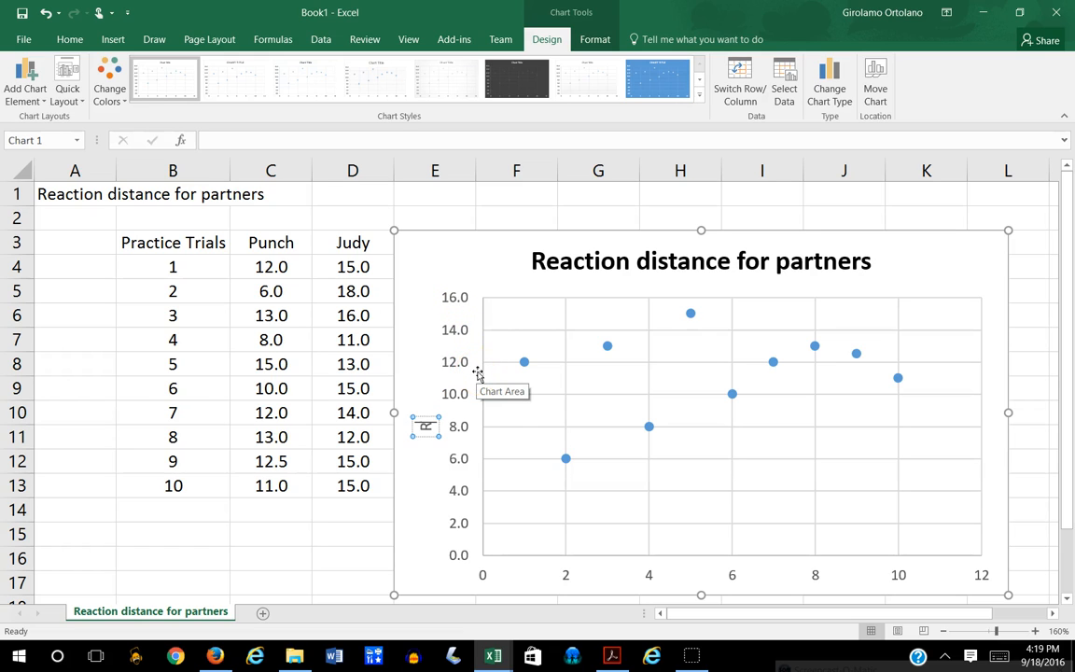
type("on")
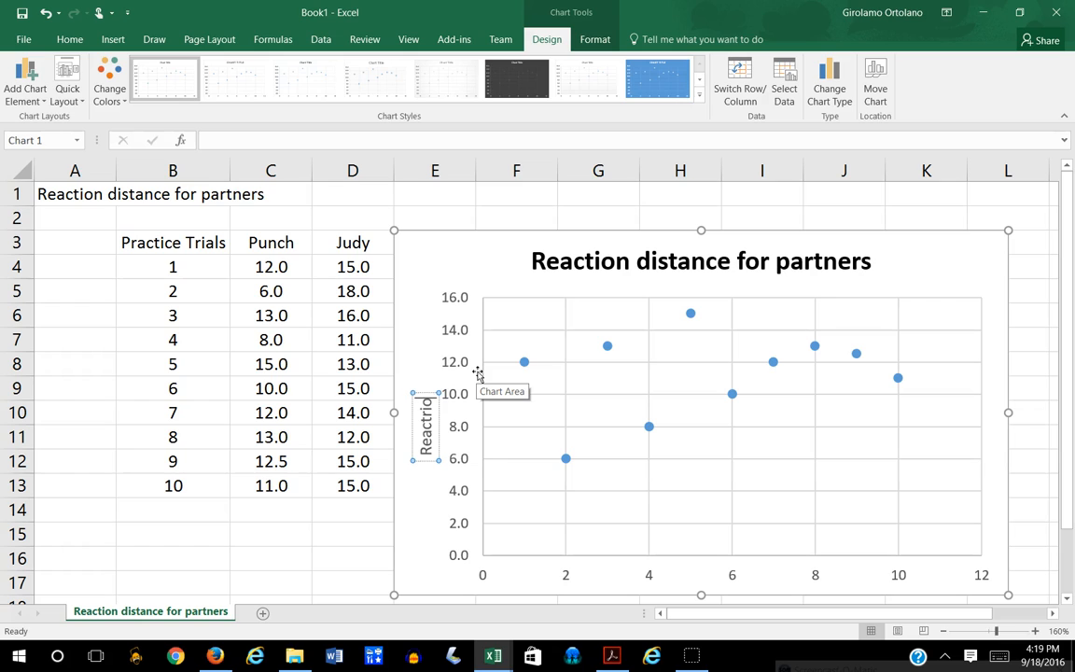
type(" distance")
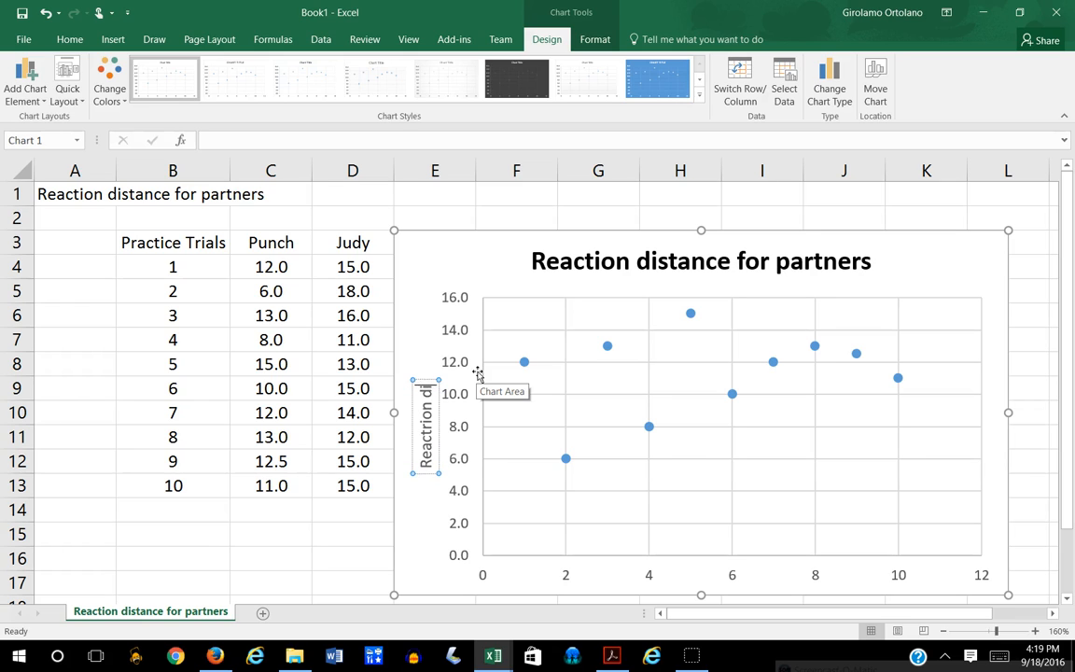
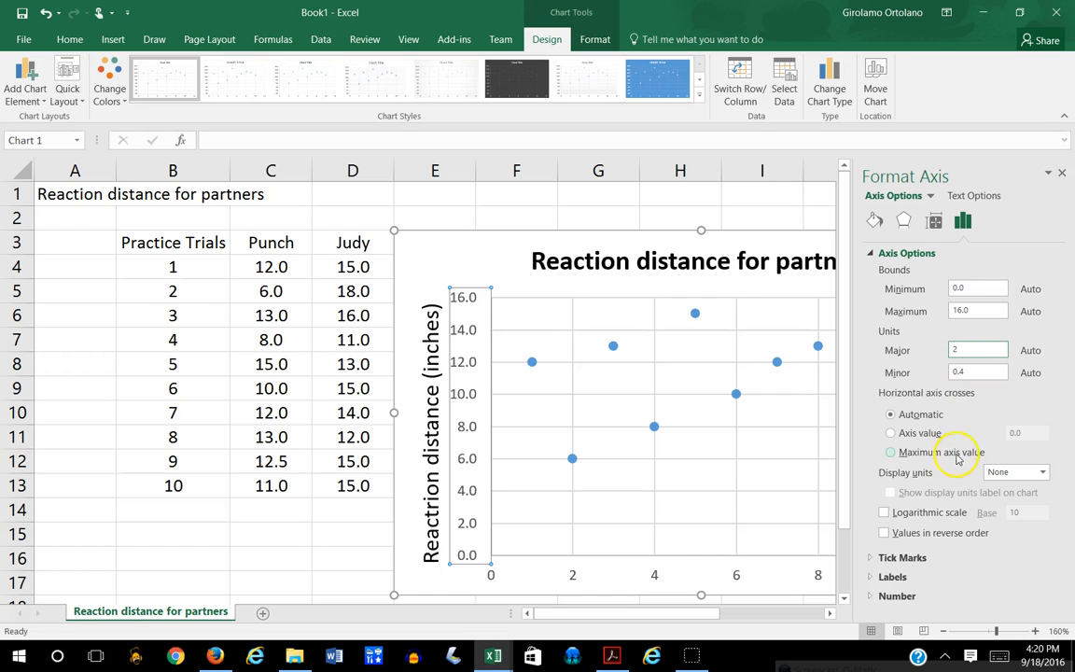
Step: Set the vertical axis's minor unit to 2 and show its numbers with 0 decimal places
left_click_drag(984, 372, 949, 378)
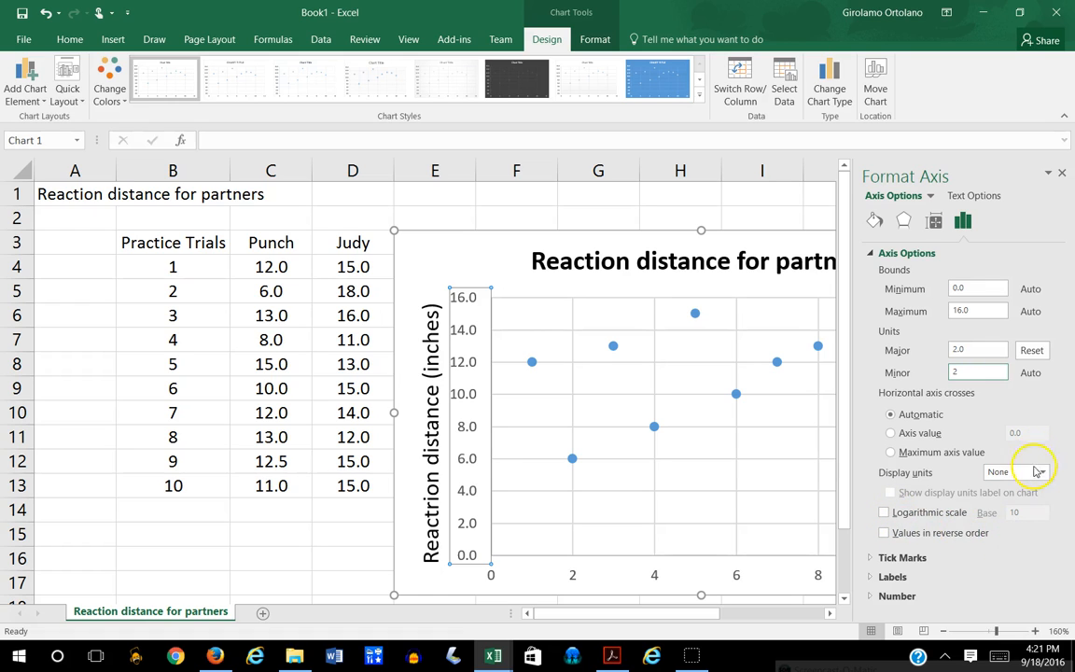
left_click(900, 598)
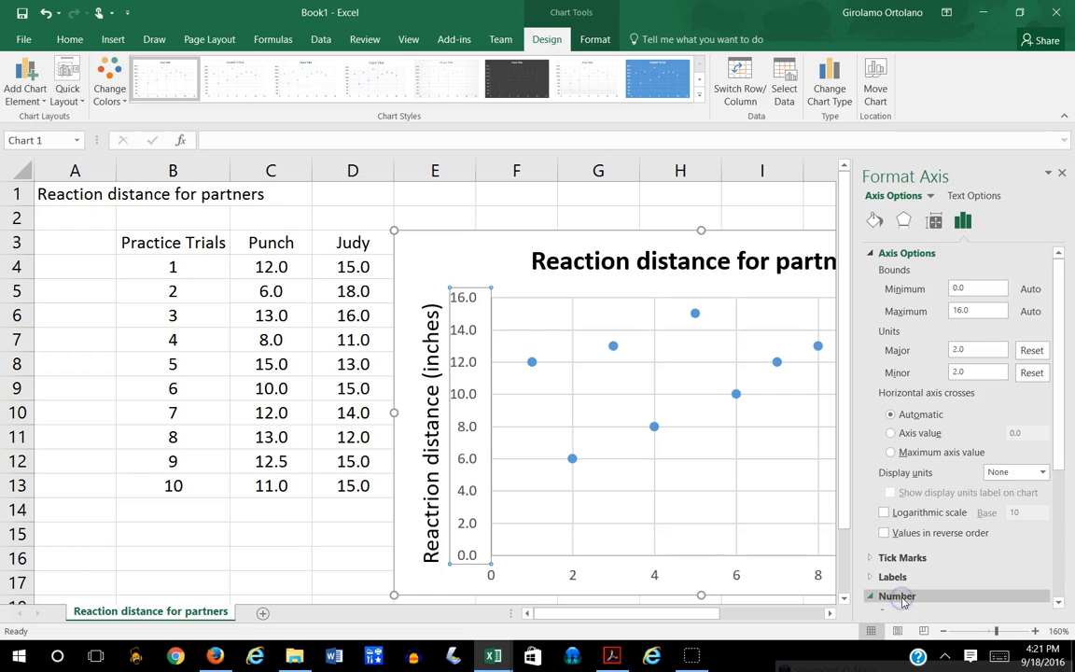
left_click_drag(1060, 605, 1060, 604)
left_click(1059, 604)
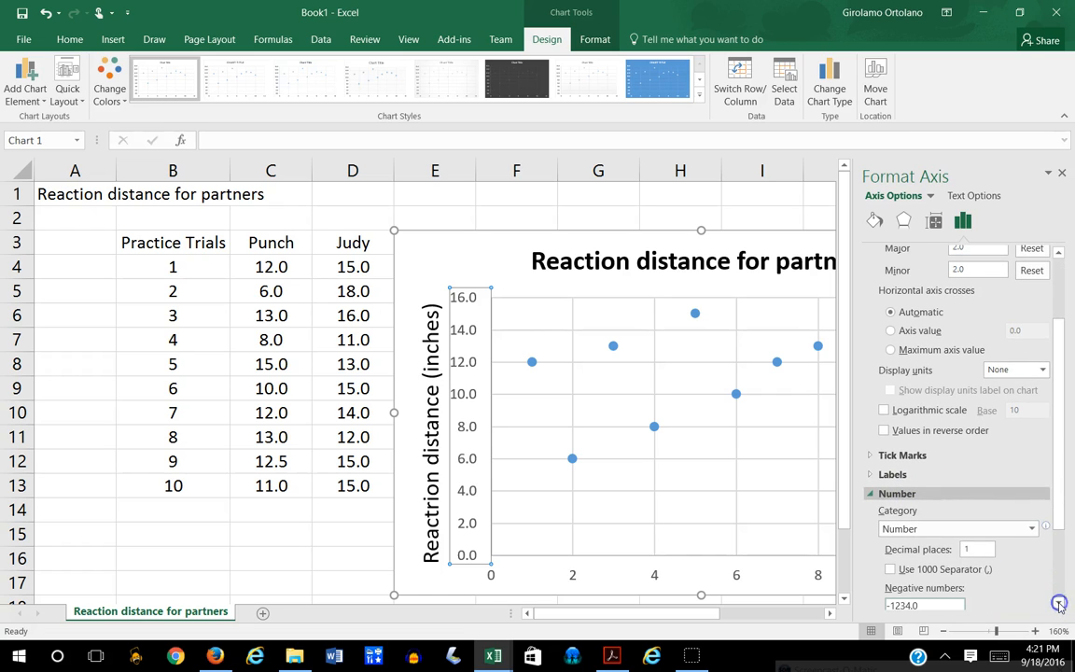
left_click_drag(1058, 521, 1055, 588)
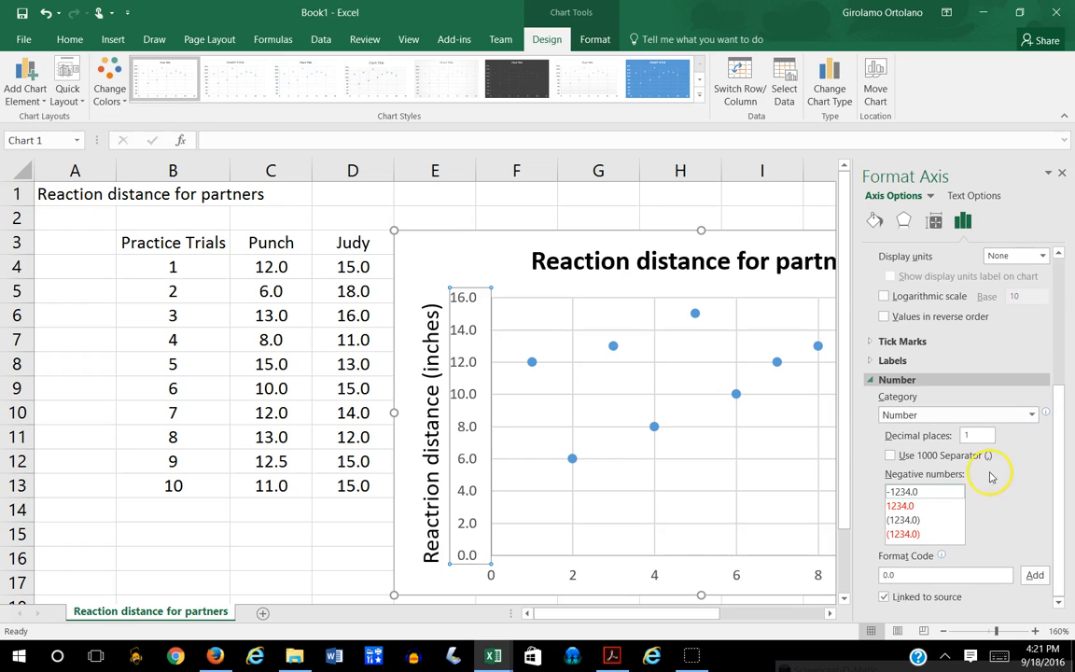
left_click(982, 435)
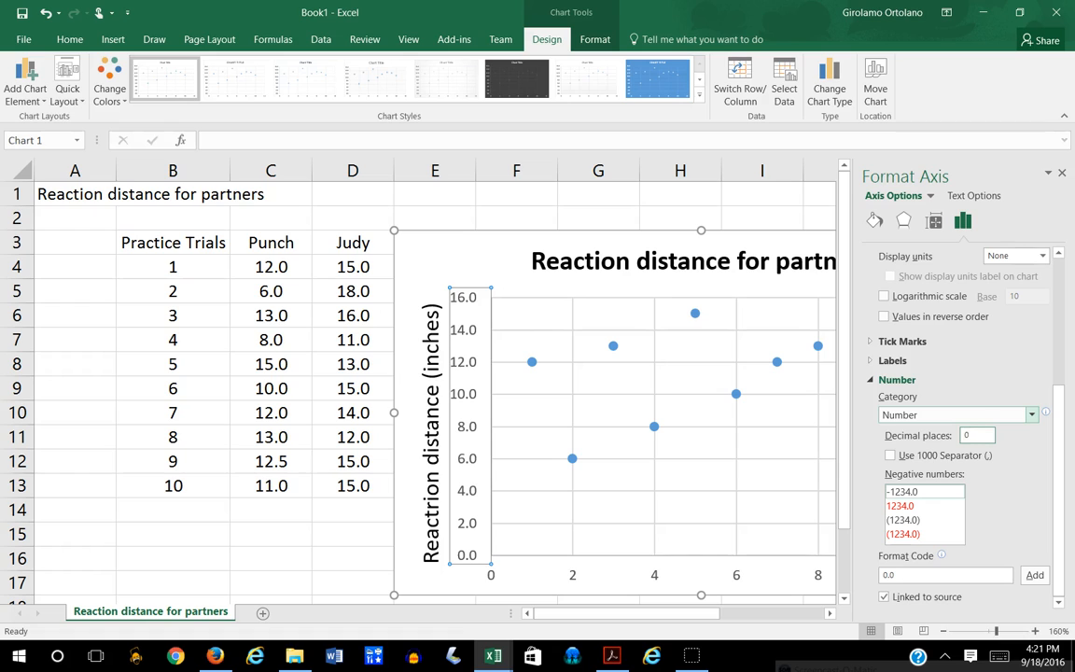
type("0")
key("Return")
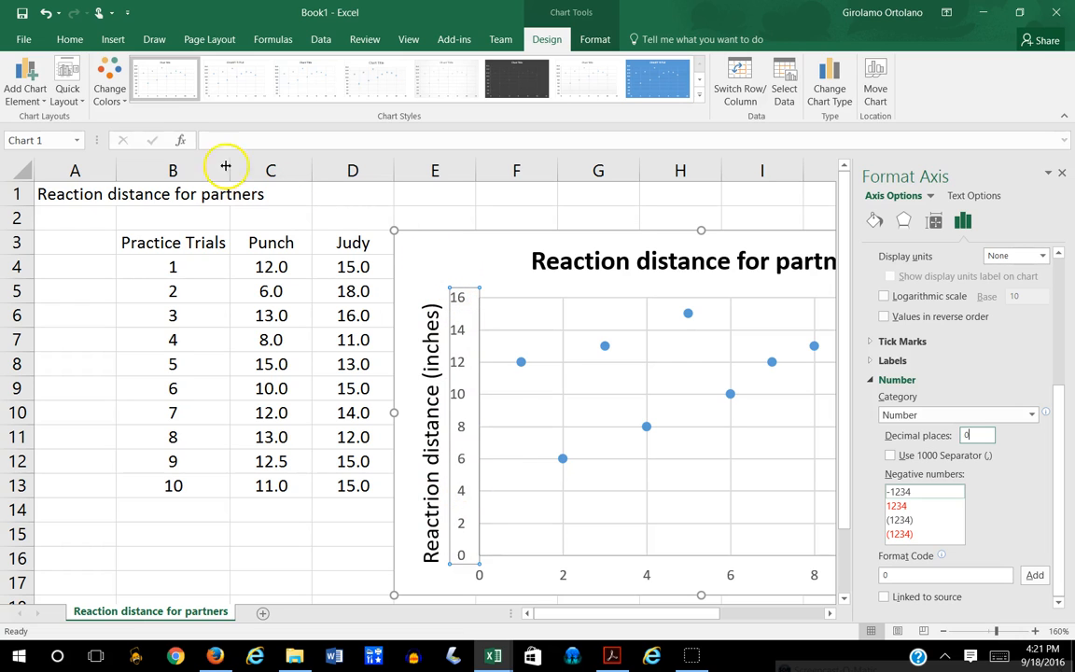
Step: Set the font size of the vertical axis numbers to 12 points and compare it with the axis title's size
left_click(69, 39)
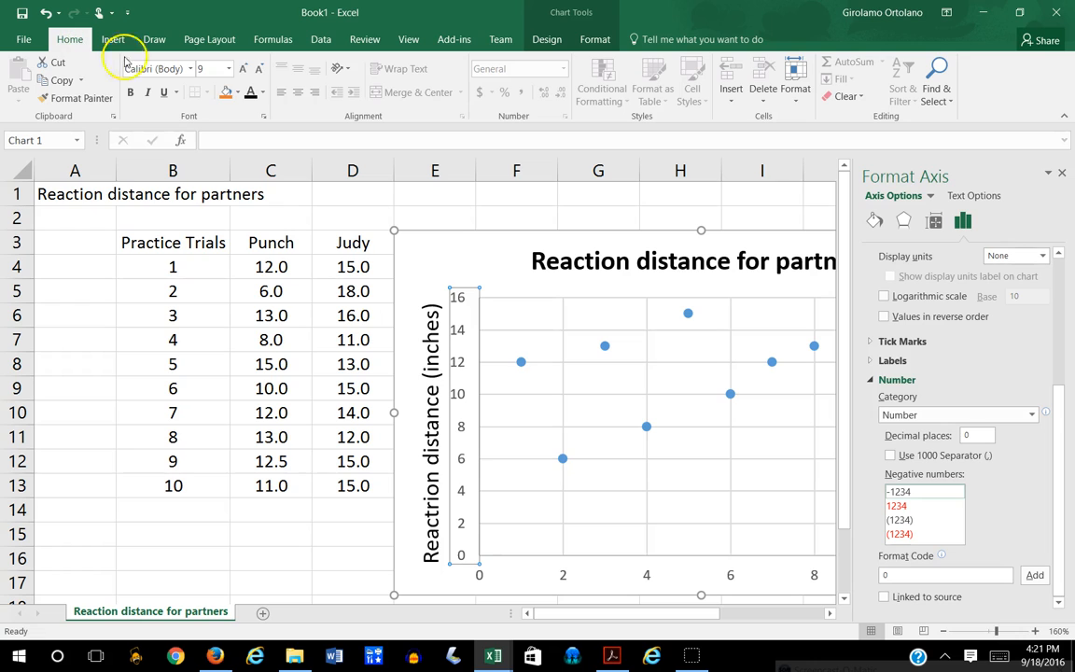
left_click(228, 69)
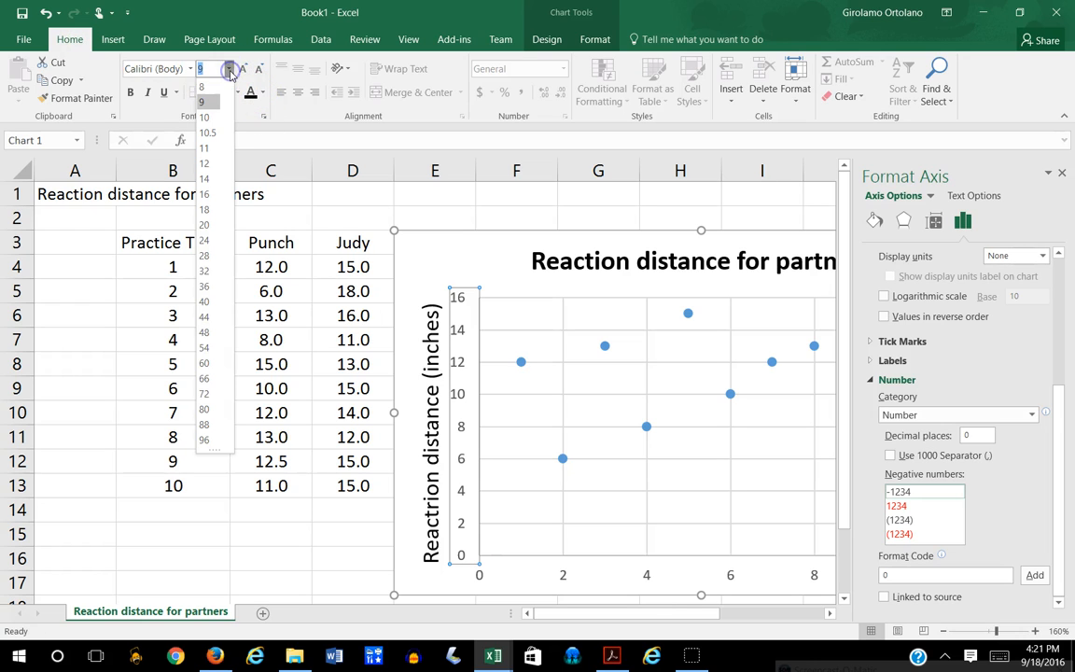
left_click(204, 165)
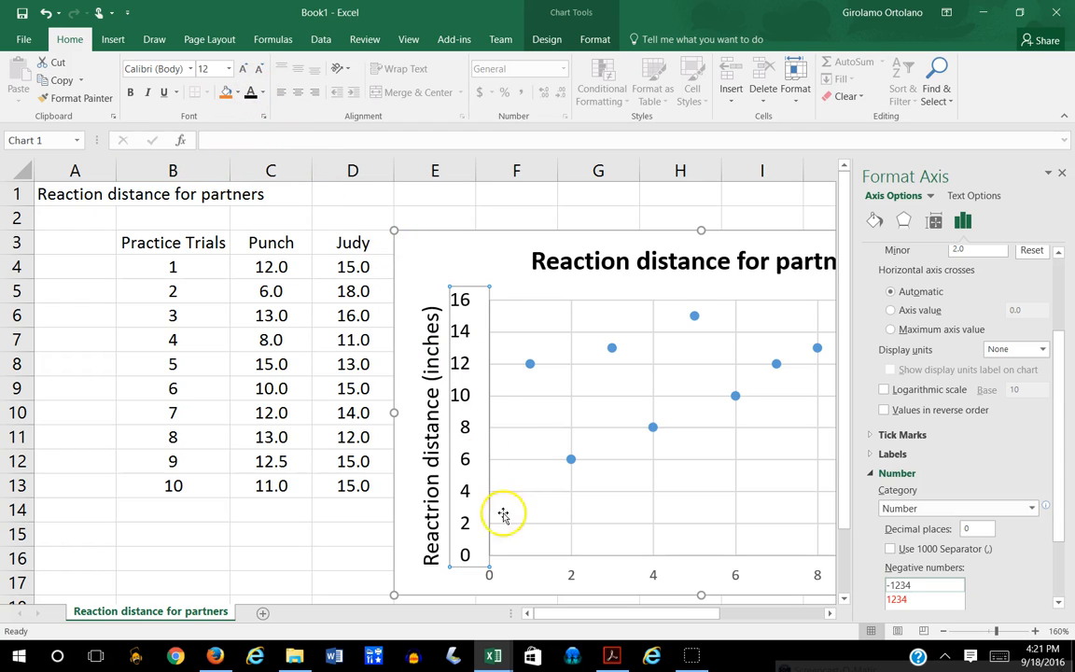
left_click(434, 461)
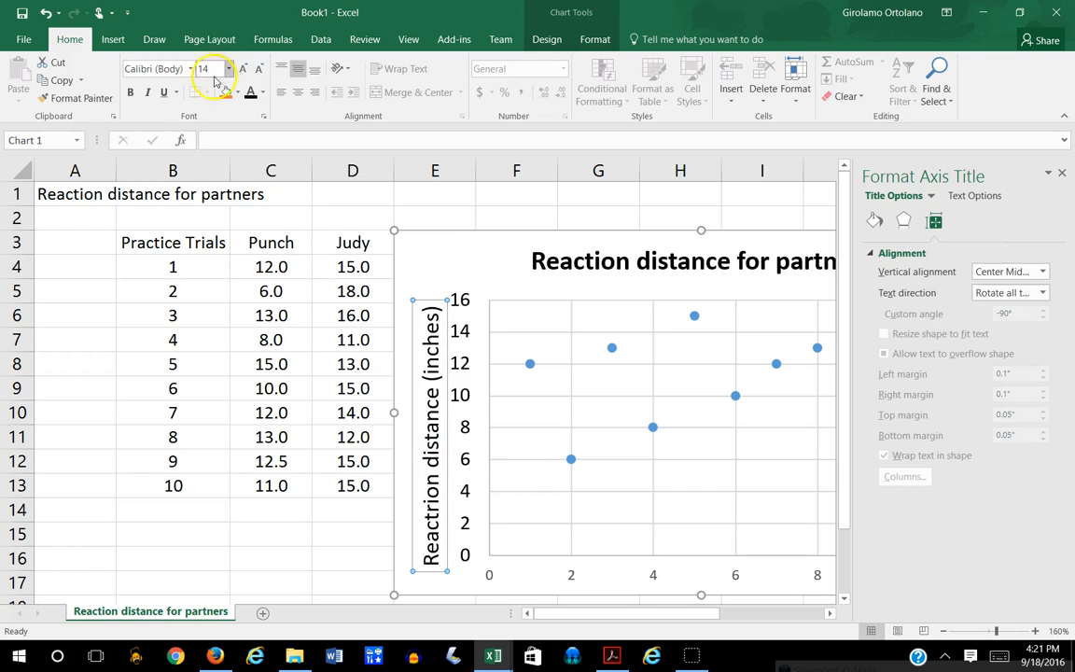
left_click(467, 402)
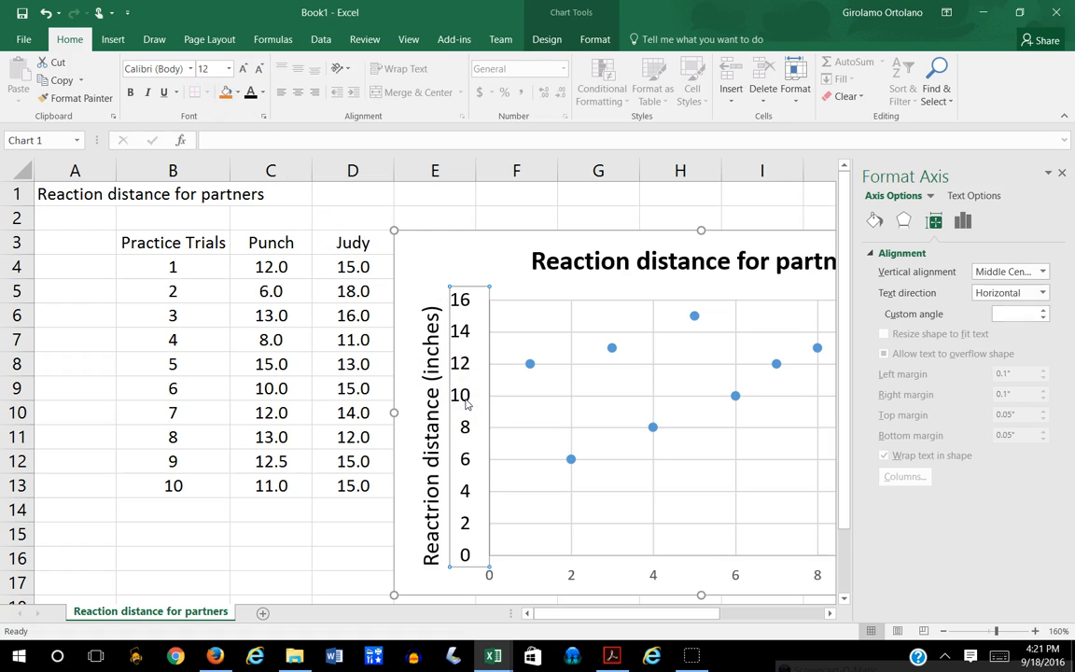
Step: Select the horizontal axis and examine its fill, line, effects and alignment settings
left_click(572, 579)
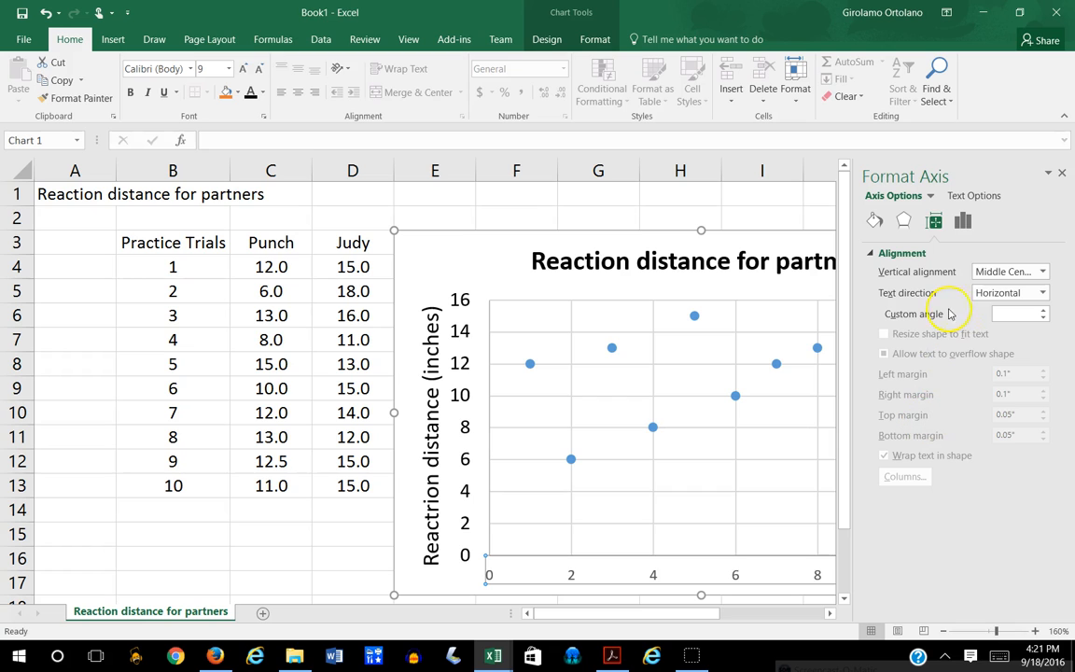
left_click_drag(840, 502, 843, 543)
left_click_drag(642, 613, 685, 611)
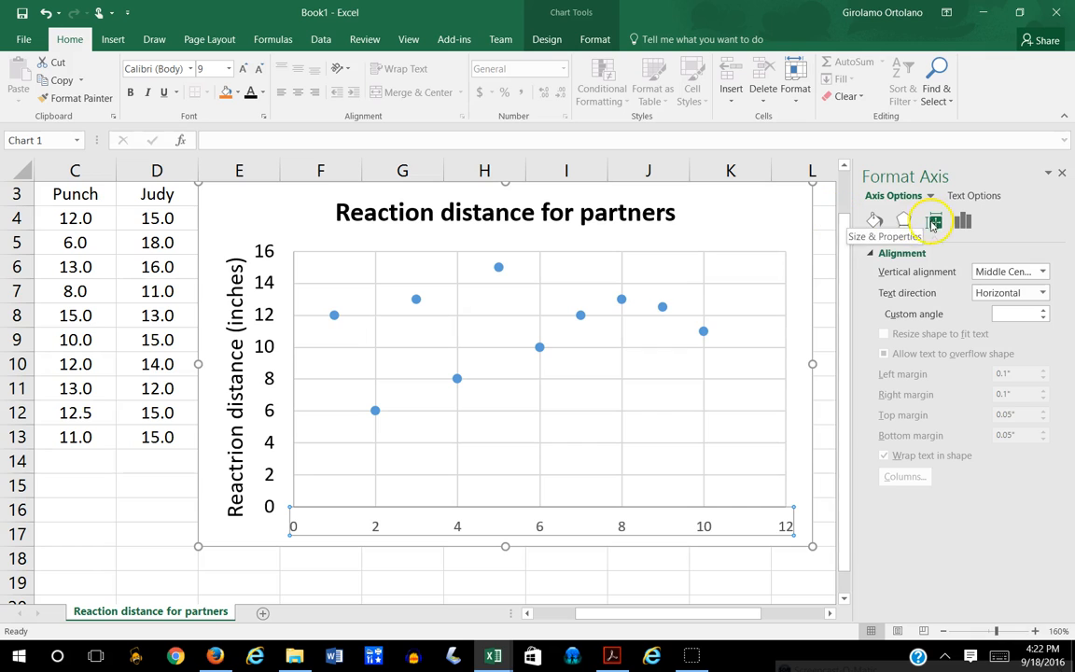
left_click(875, 221)
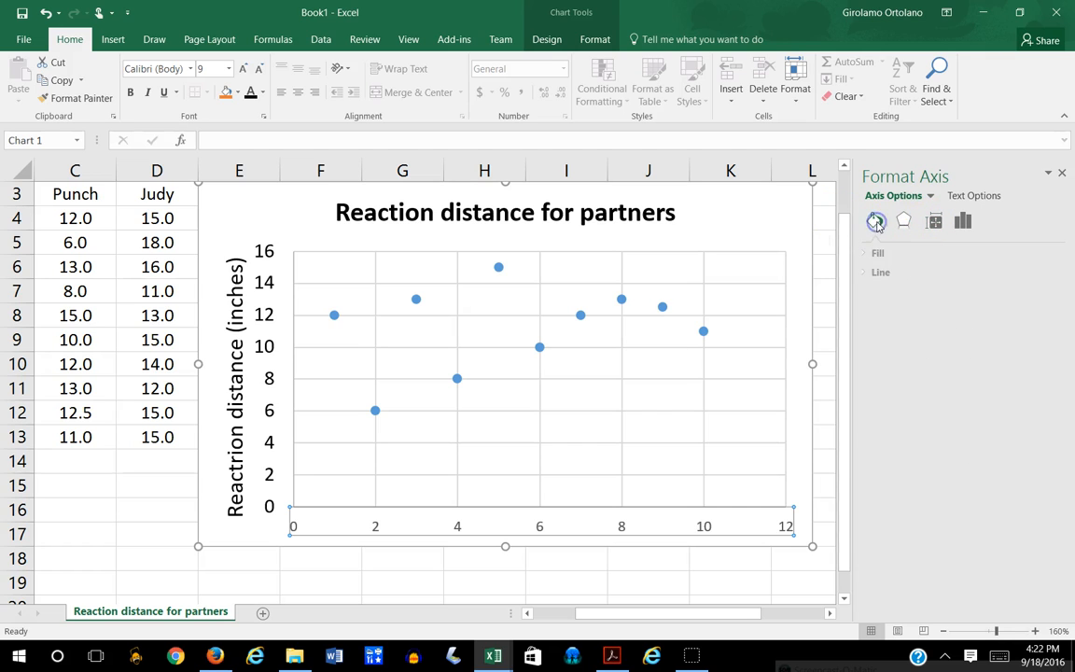
left_click(879, 253)
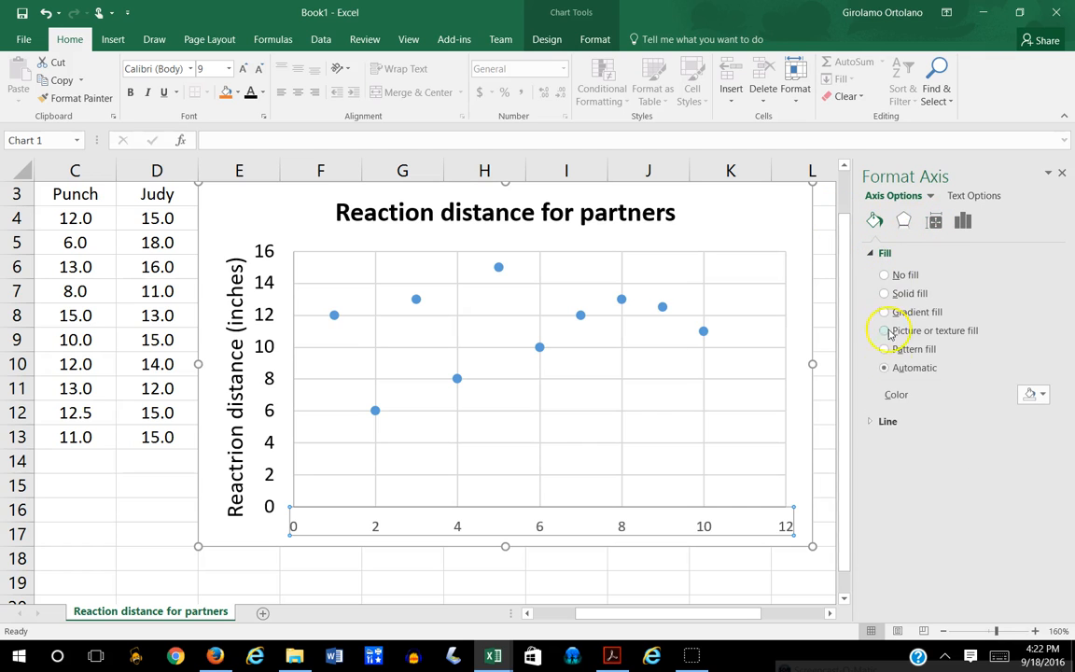
left_click(894, 422)
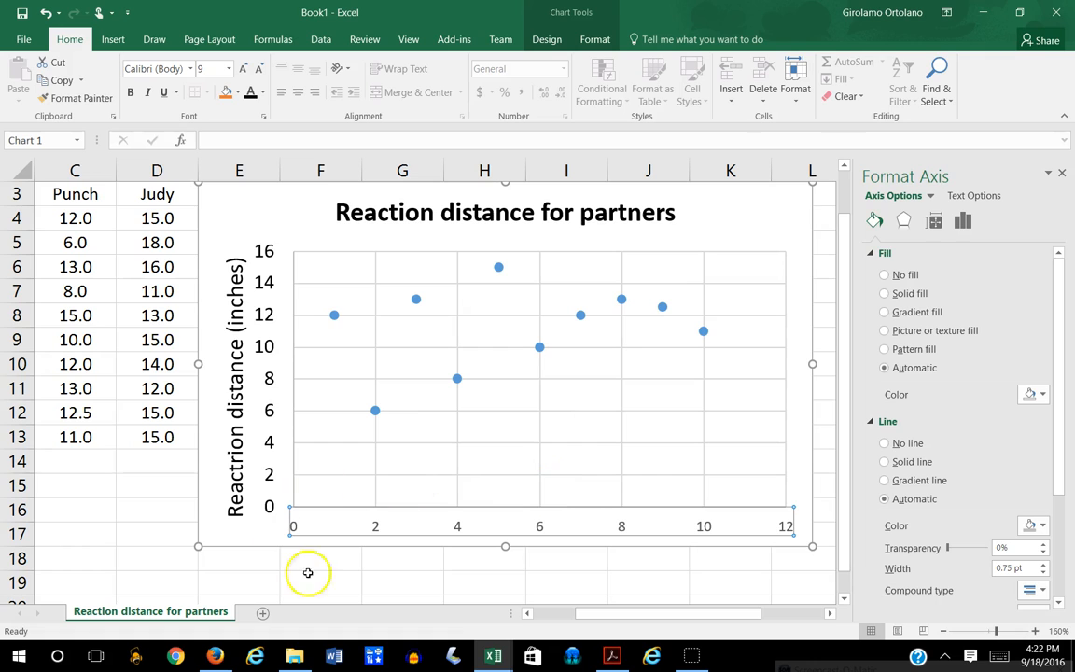
left_click(905, 224)
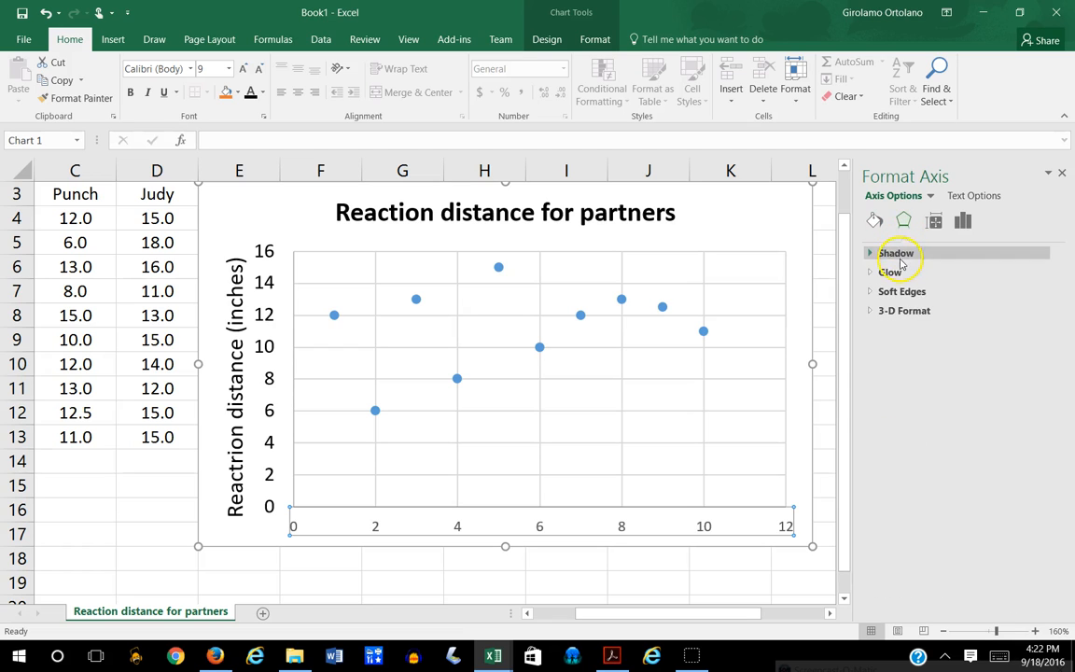
left_click(936, 224)
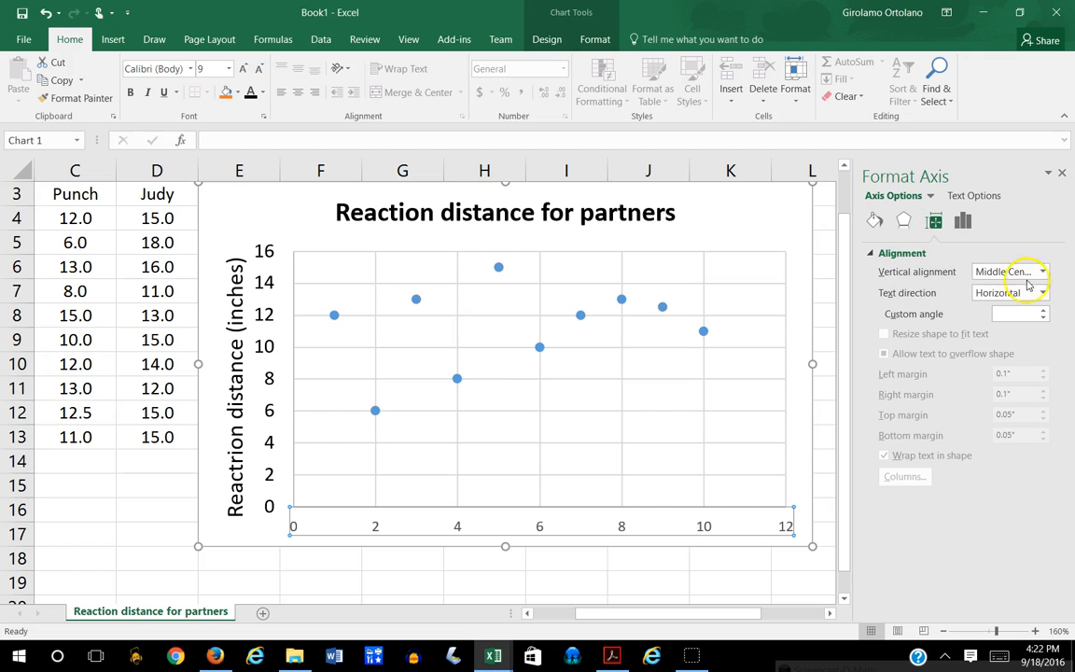
Step: Set the horizontal axis's major unit to 1
left_click(964, 222)
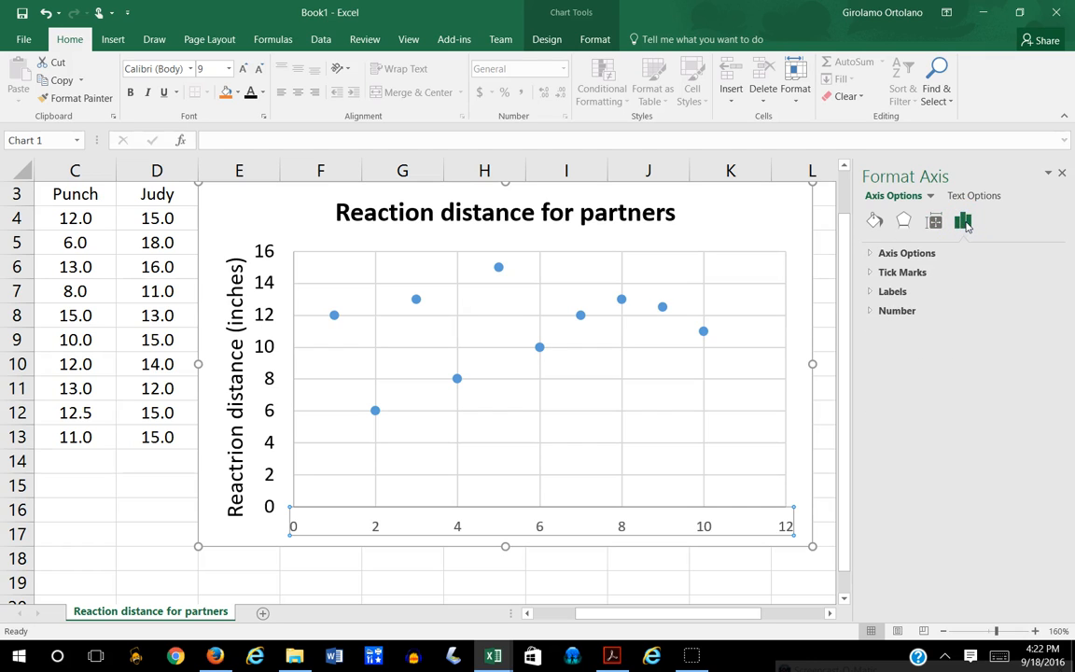
left_click(888, 255)
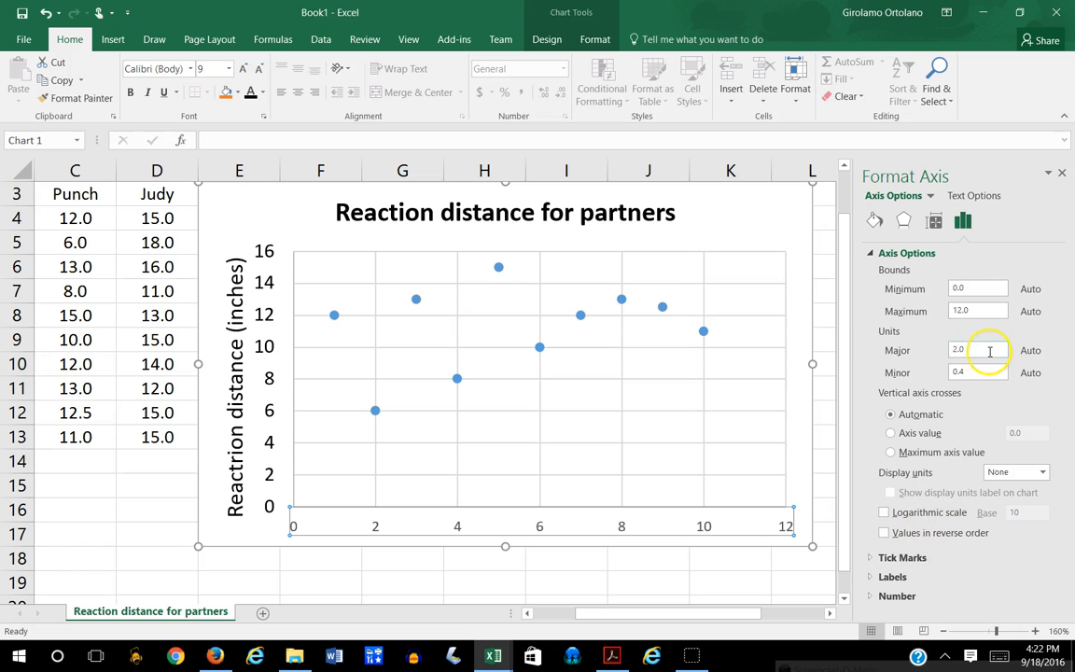
left_click_drag(974, 349, 949, 350)
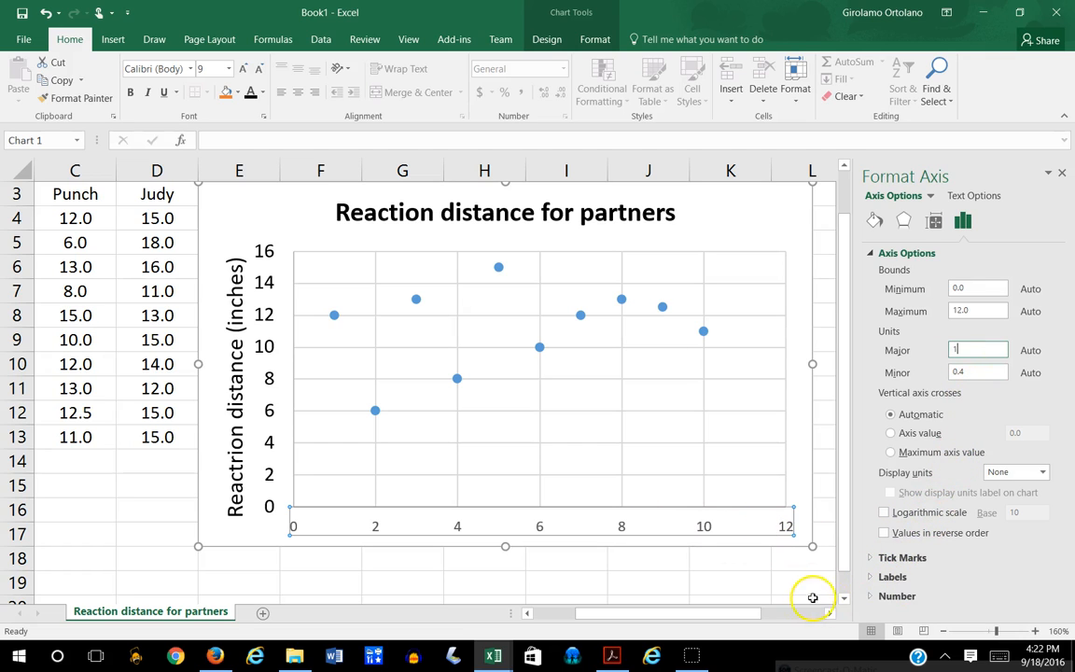
Step: Format the horizontal axis labels with the Number category and 0 decimal places
left_click(898, 597)
left_click_drag(1058, 500, 1051, 579)
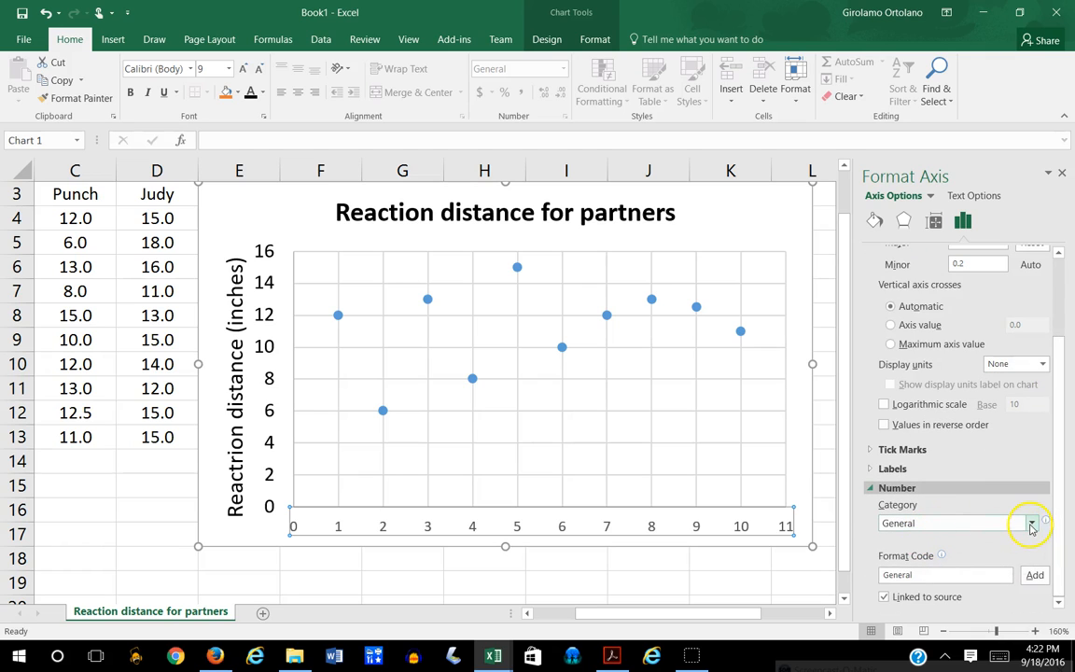
left_click(1032, 527)
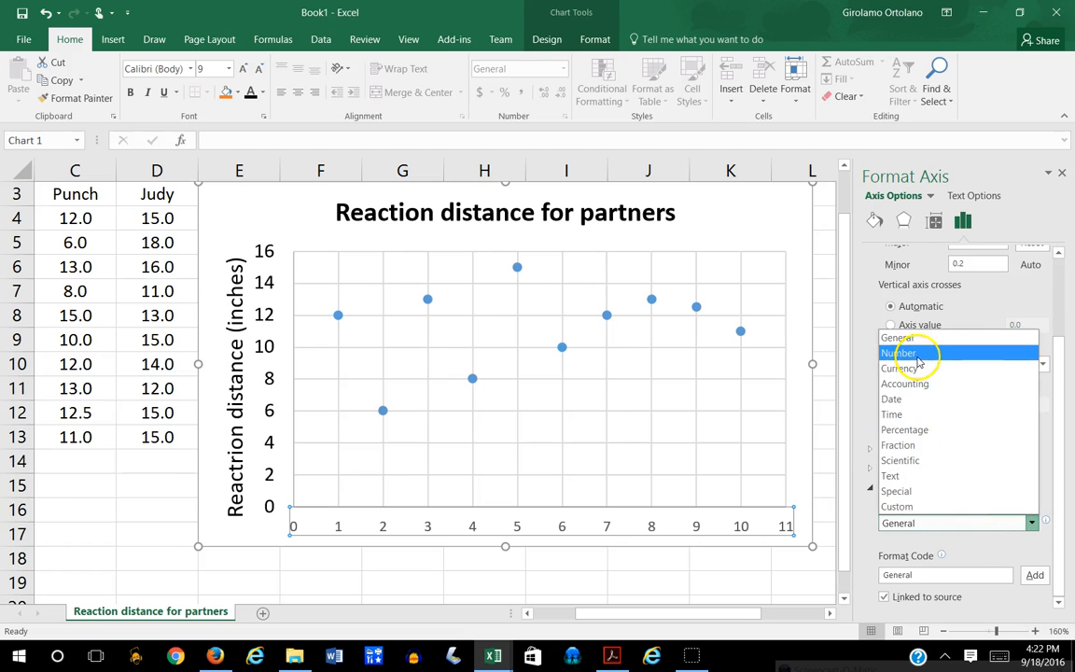
left_click(920, 354)
double_click(971, 543)
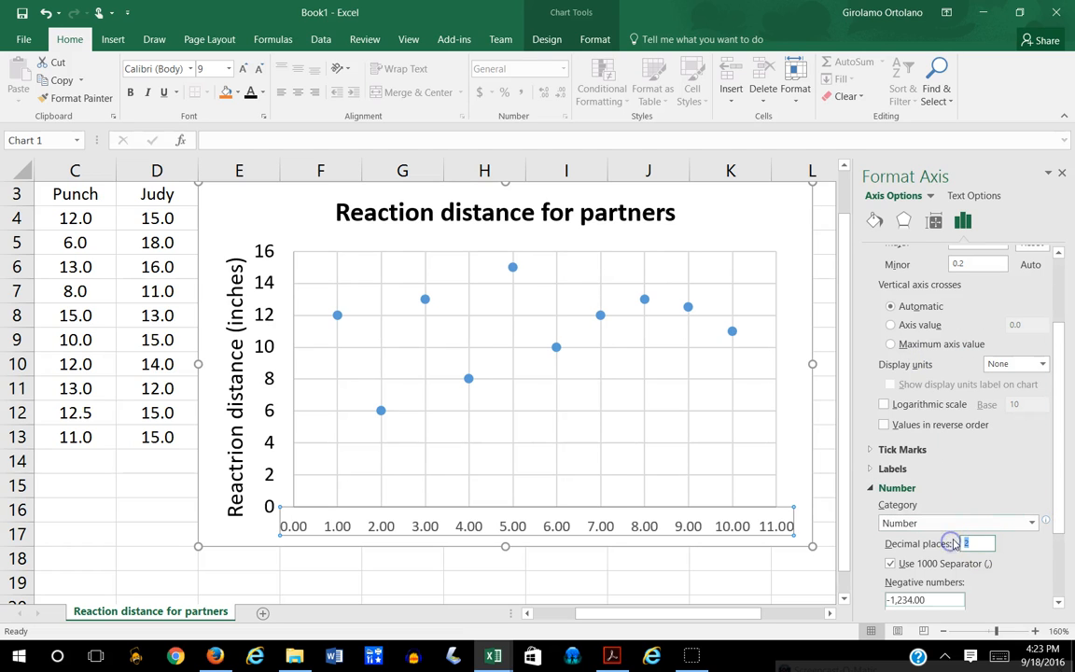
double_click(973, 541)
type("0")
left_click(751, 573)
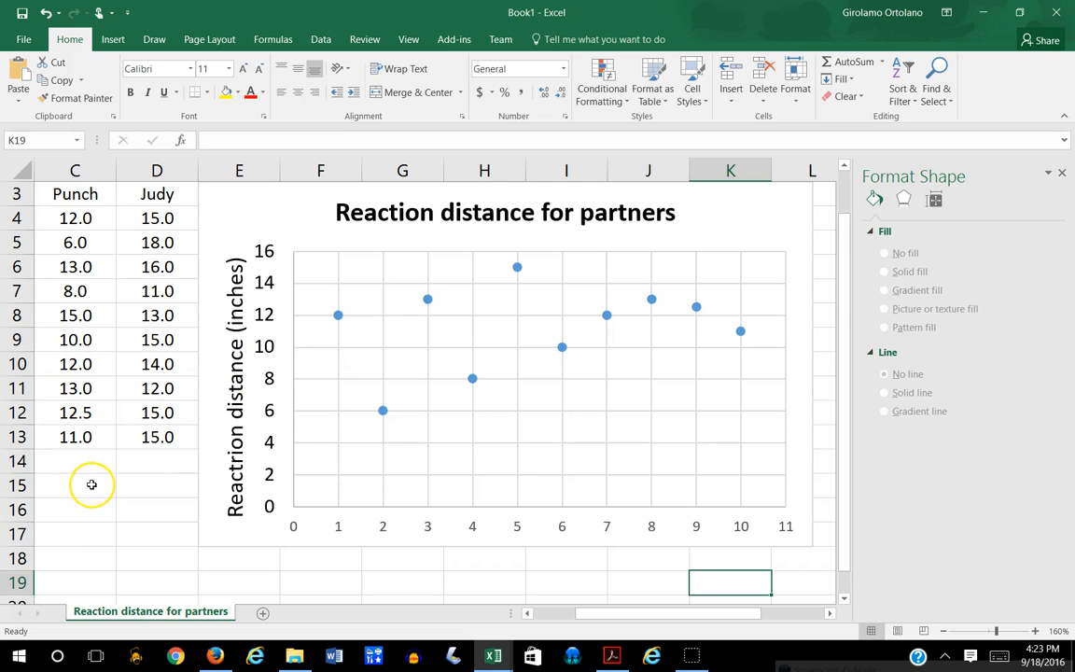
Step: Give the chart's data series markers a solid white fill
left_click(175, 449)
mouse_move(339, 317)
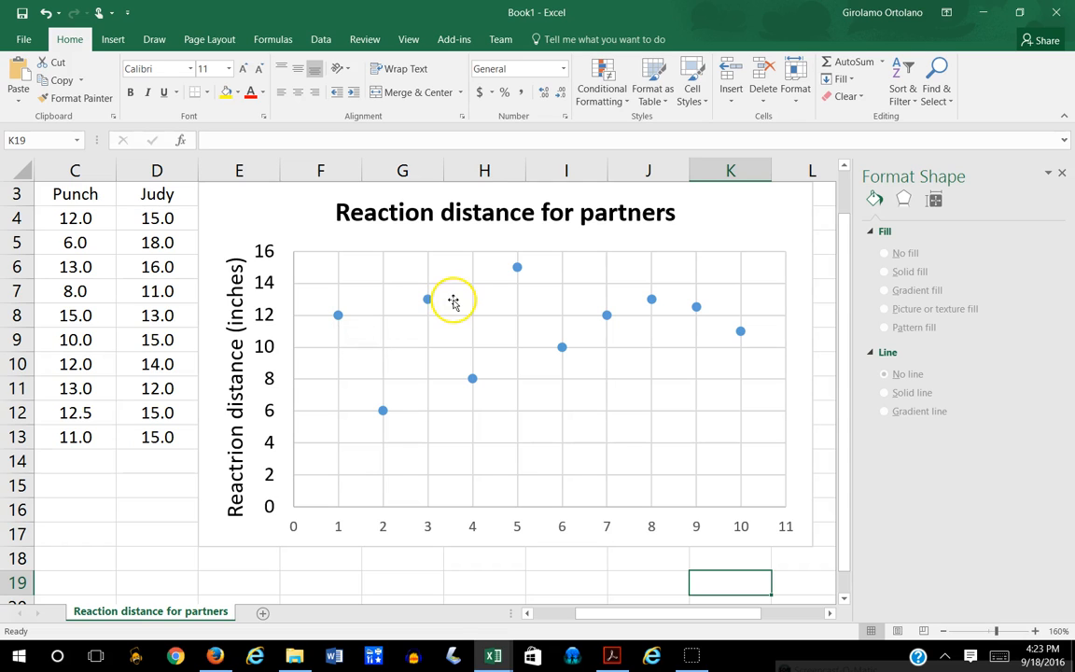
right_click(562, 348)
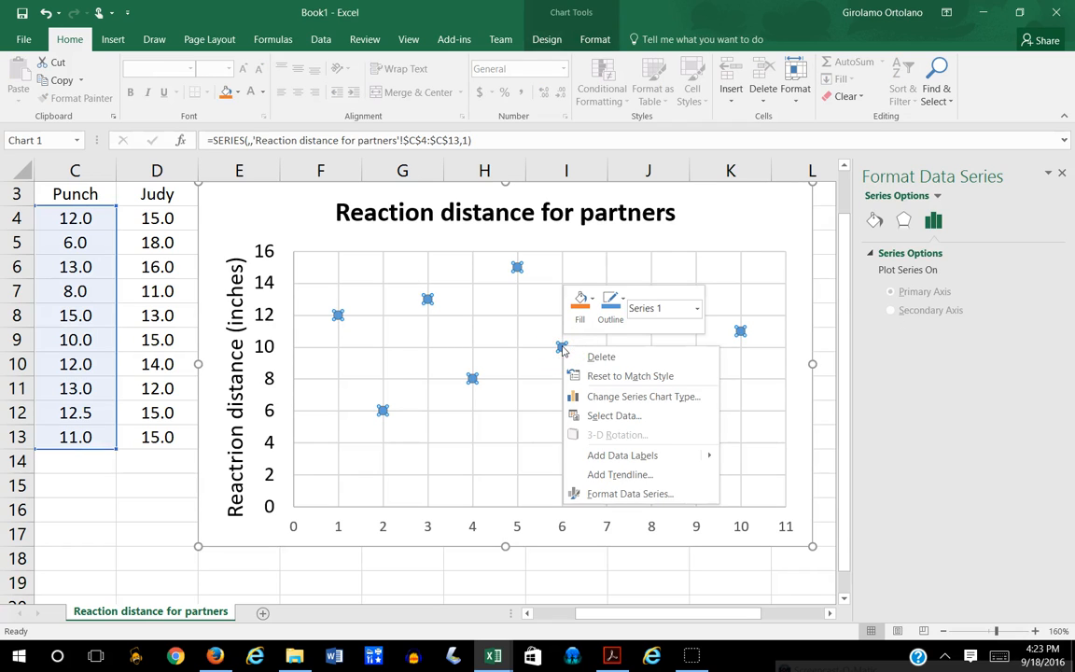
left_click(606, 495)
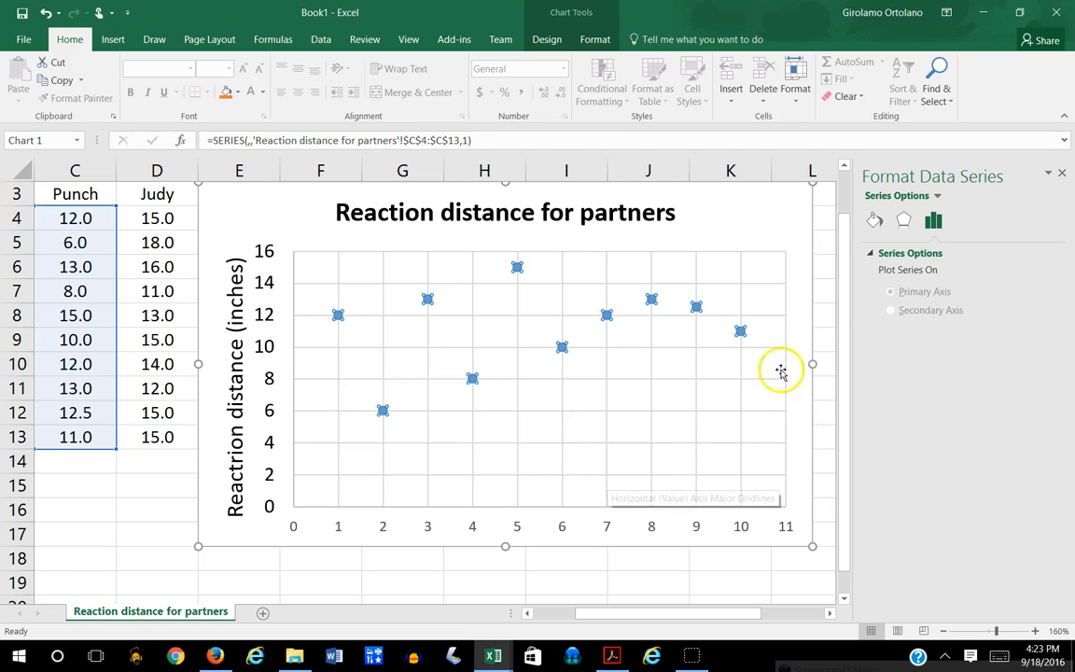
left_click(877, 225)
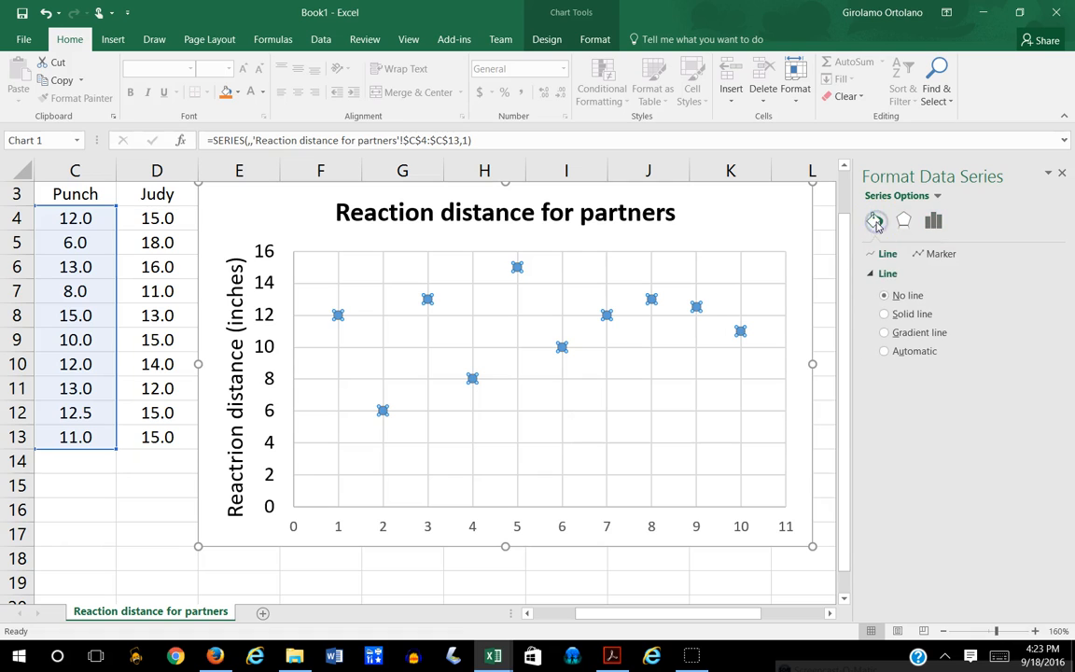
left_click(941, 255)
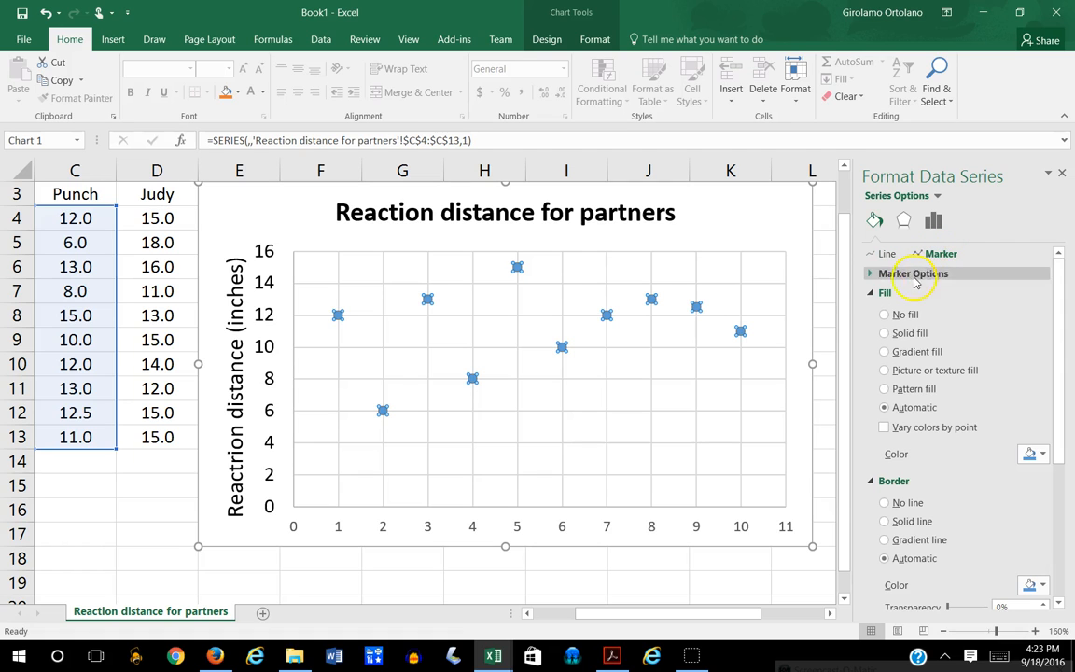
left_click(884, 334)
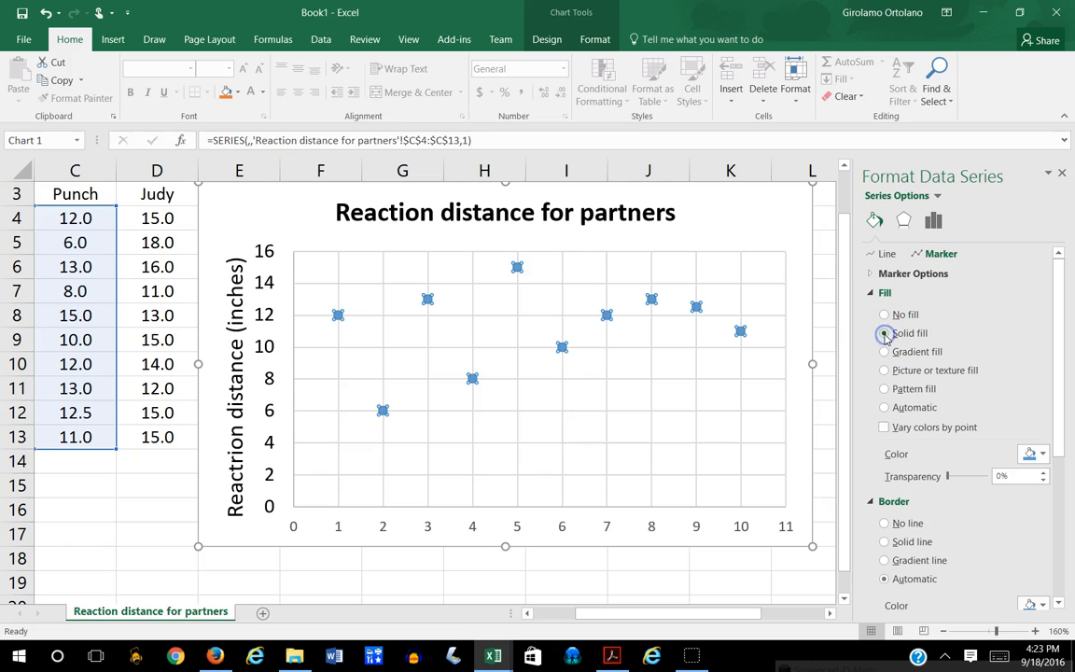
left_click(1043, 455)
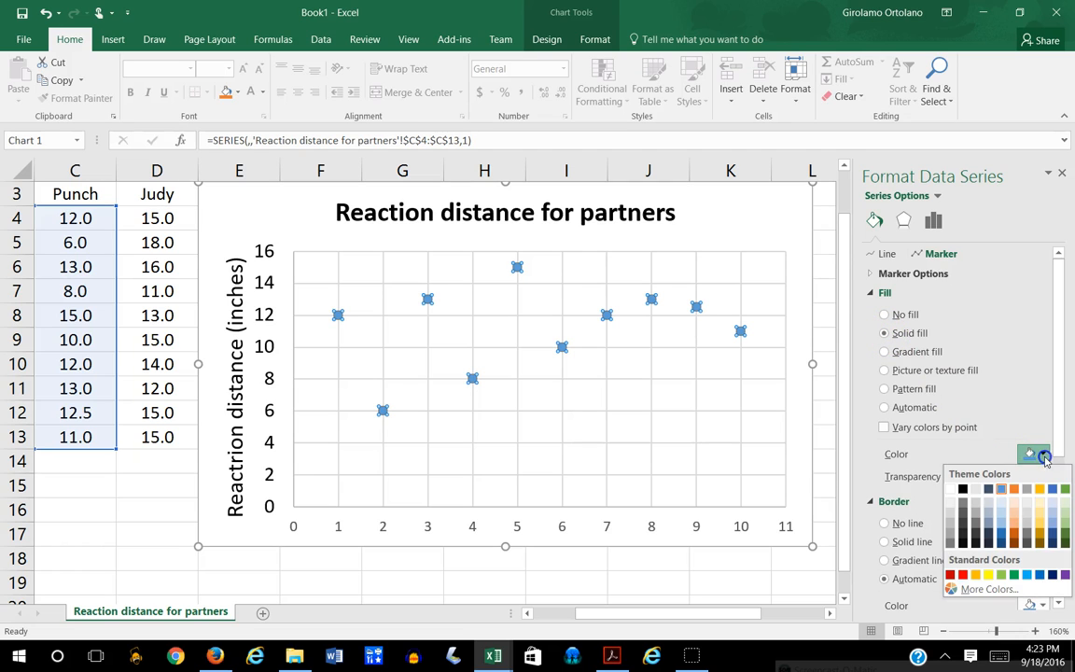
left_click(953, 488)
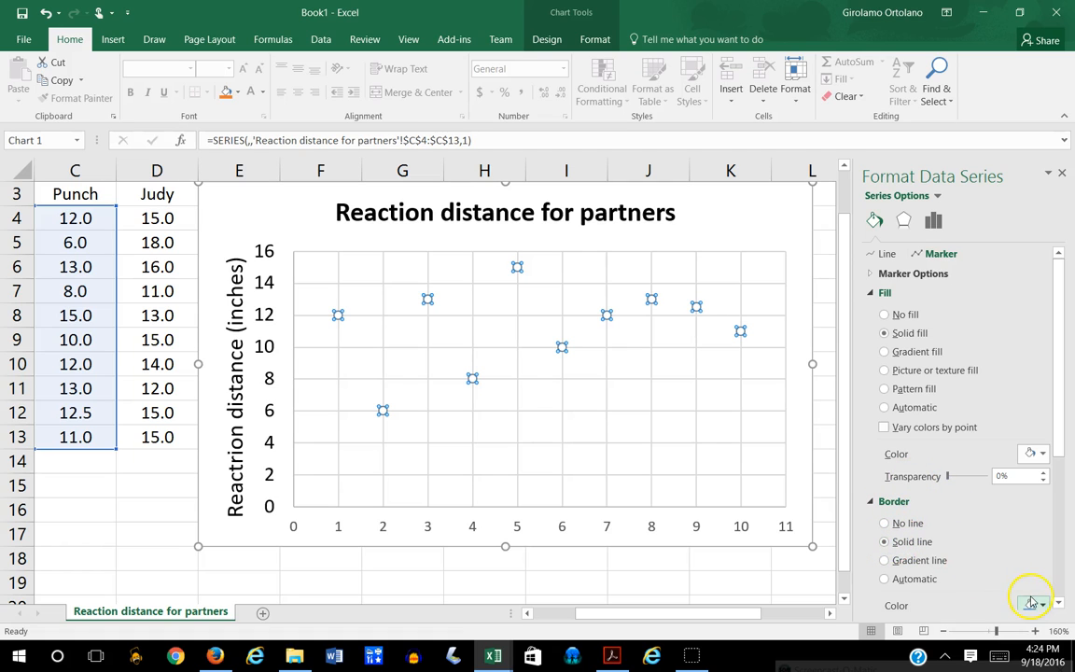
Step: Set the series markers' border to a solid black line and deselect the chart
left_click(1058, 606)
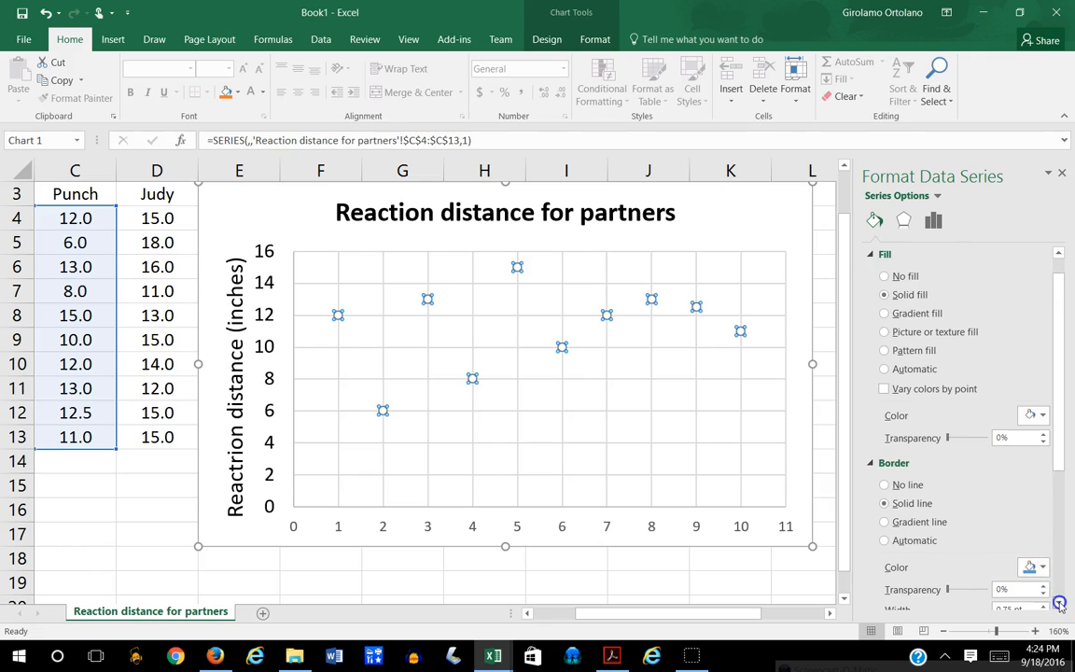
left_click(1033, 567)
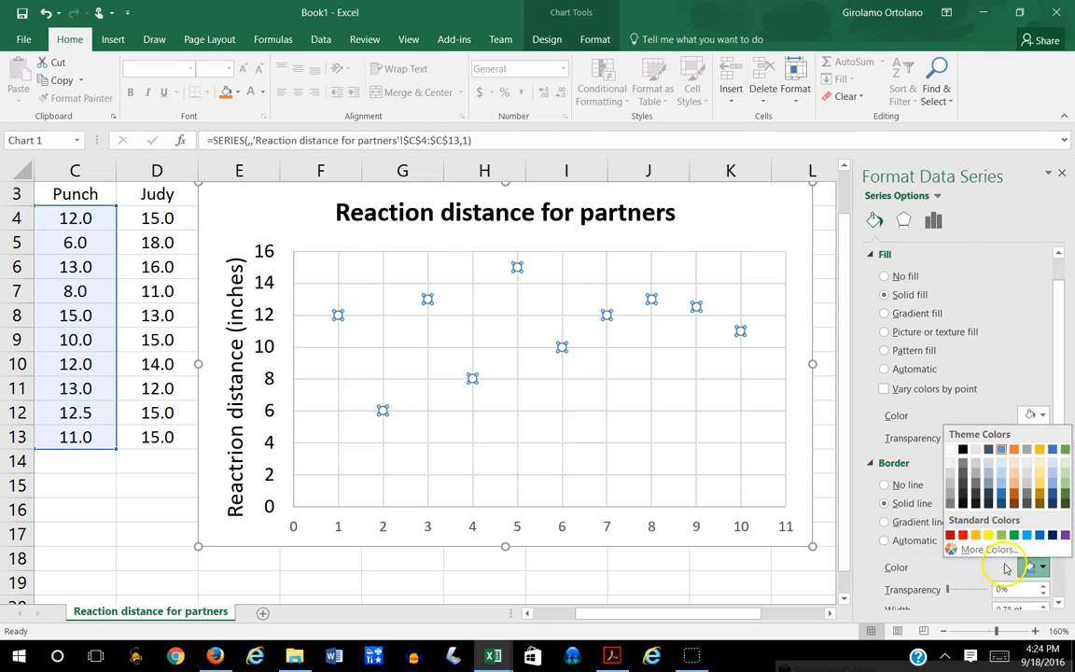
left_click(963, 452)
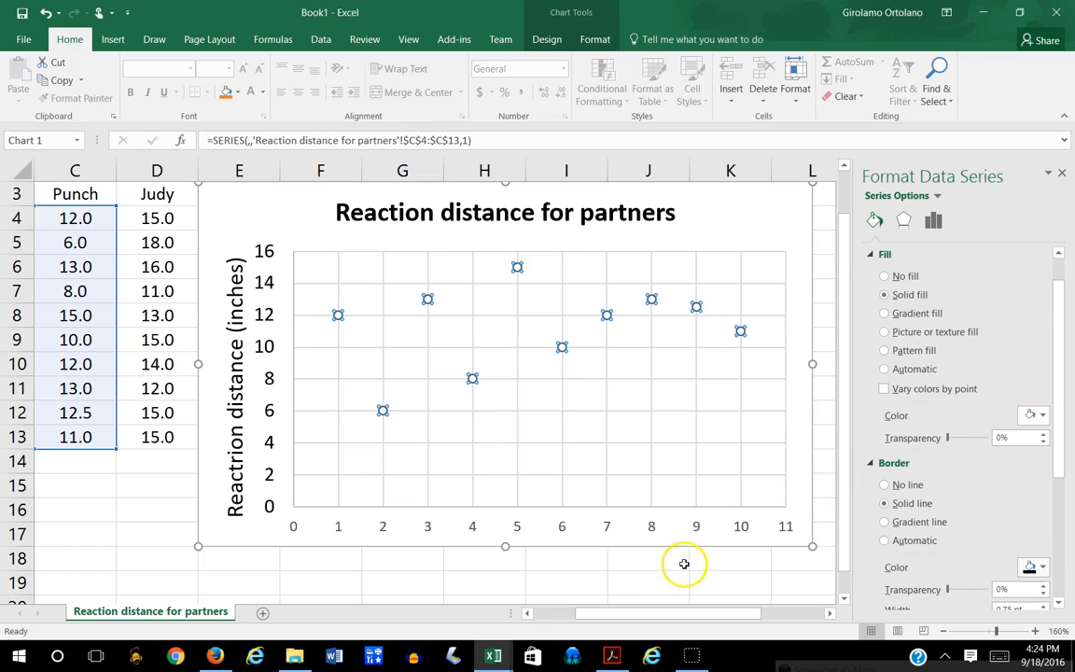
left_click(581, 577)
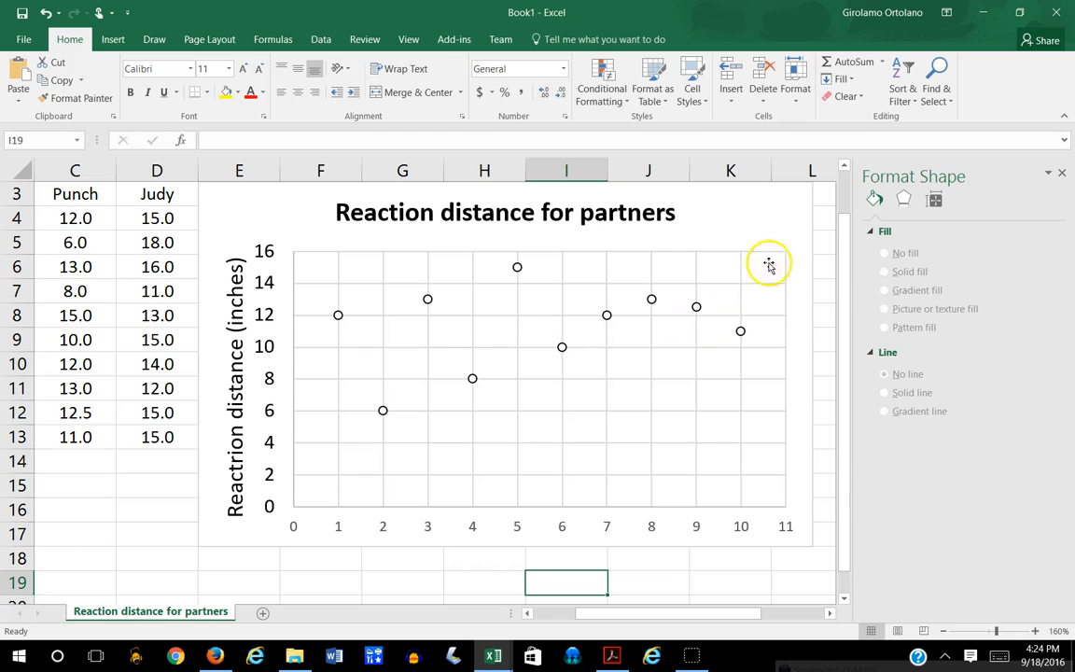
Step: Add a legend on the right side of the chart and move it up beside the upper part of the plot
left_click(795, 203)
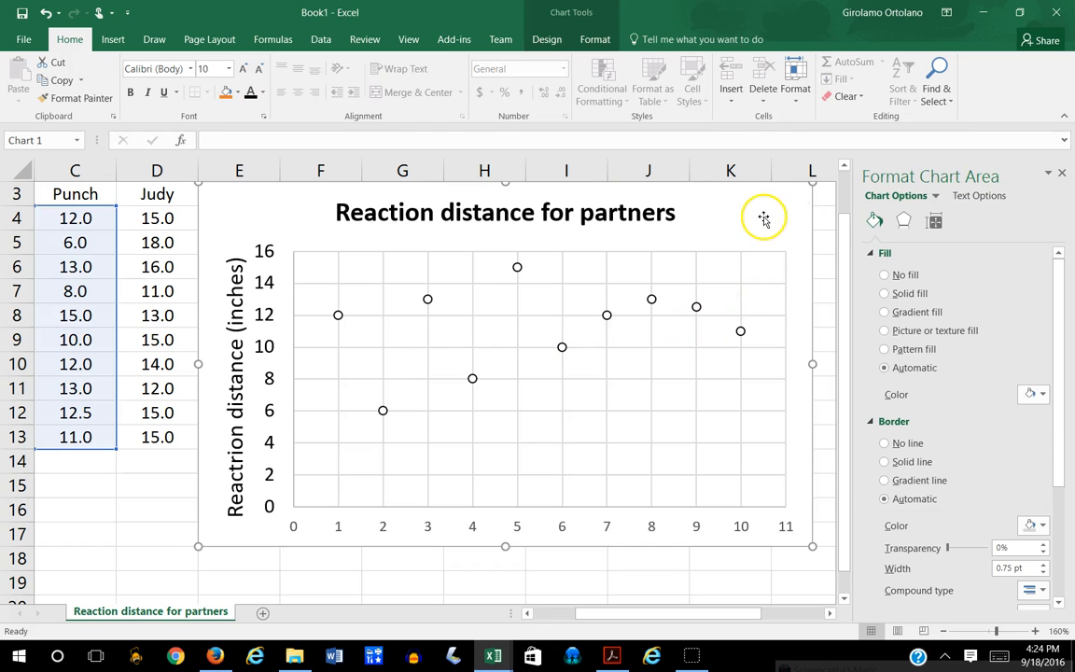
left_click(547, 40)
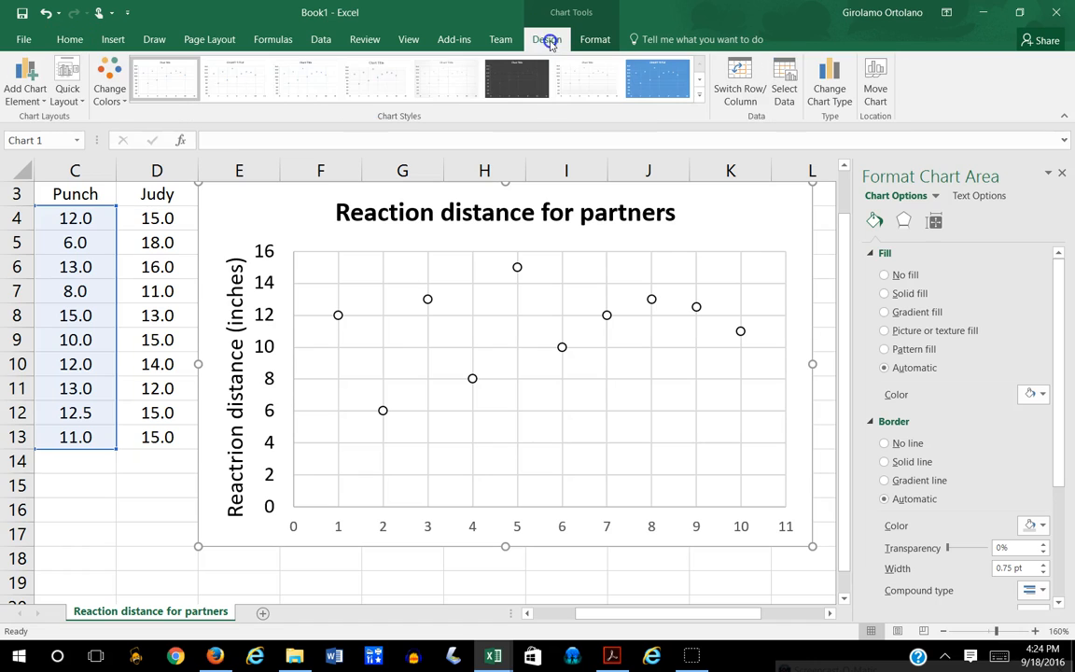
left_click(44, 104)
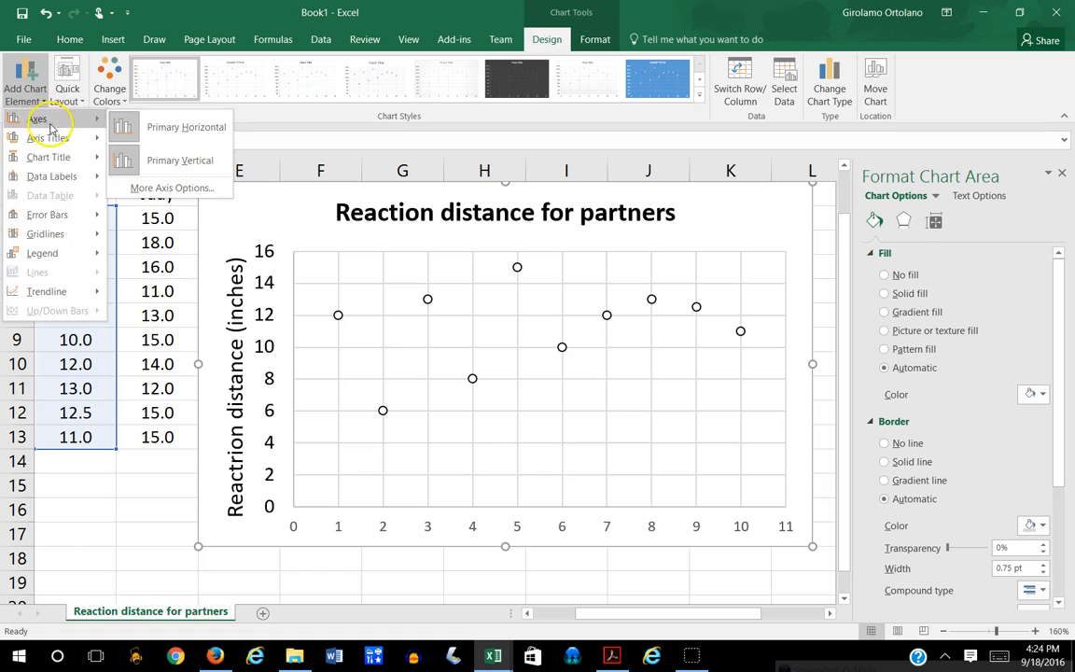
mouse_move(58, 258)
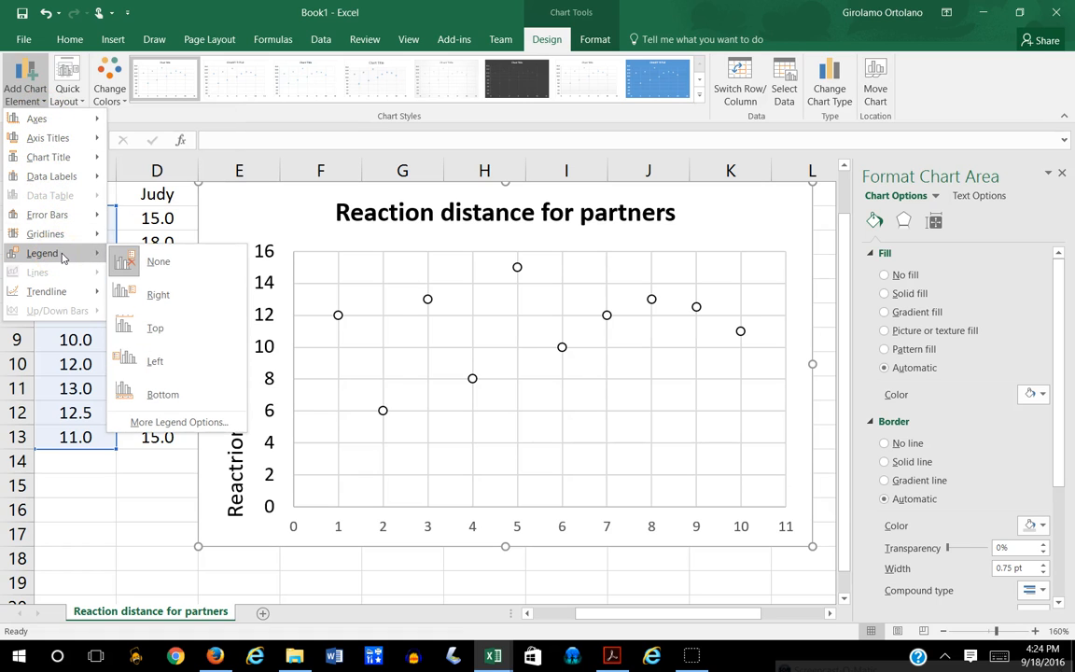
left_click(155, 294)
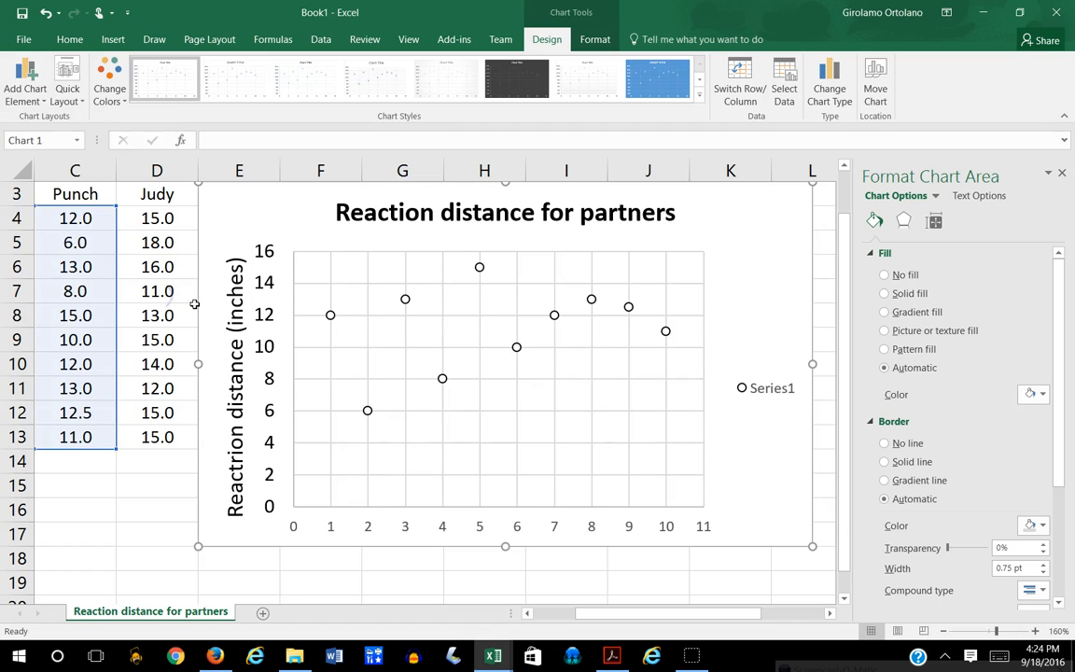
left_click(773, 391)
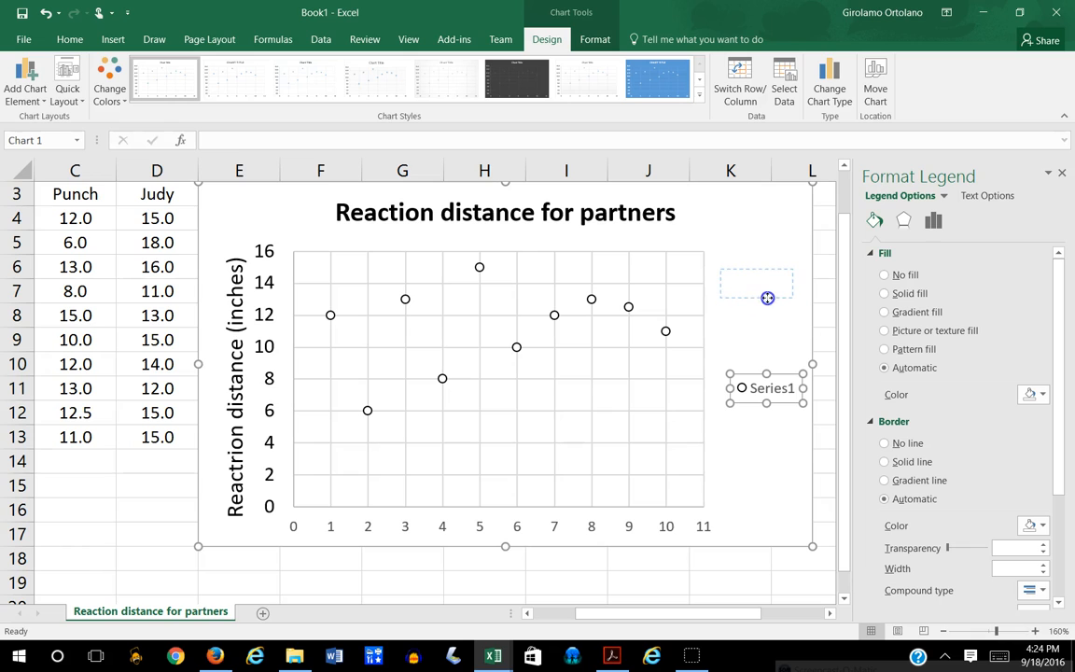
left_click_drag(767, 297, 766, 295)
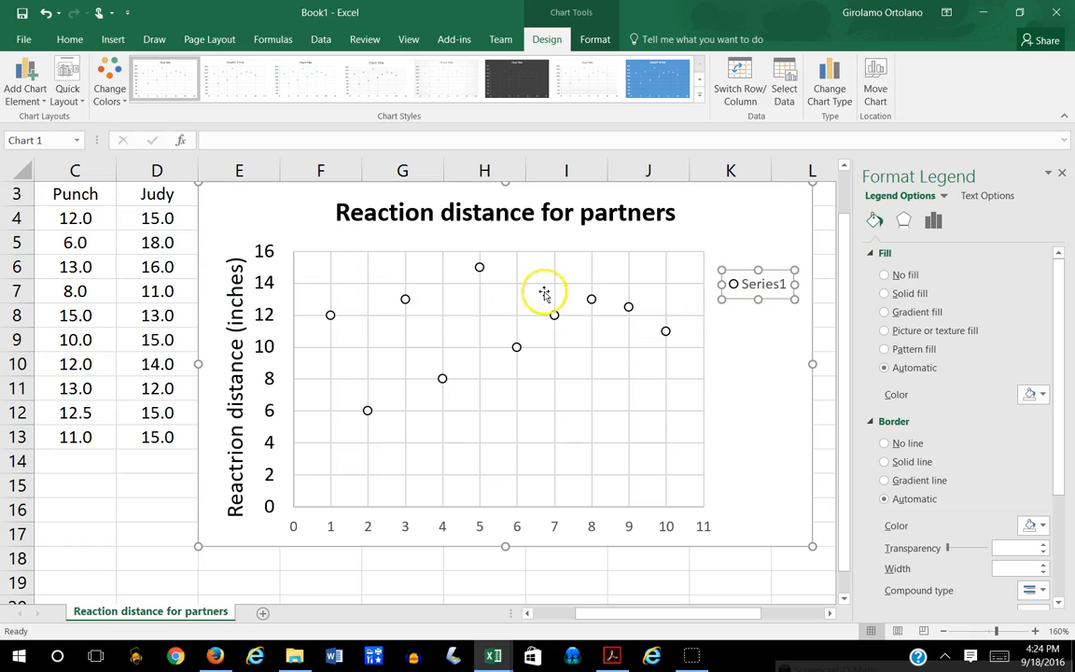
Step: Open the chart's data source and edit the existing series so its name comes from header cell C3
left_click(790, 204)
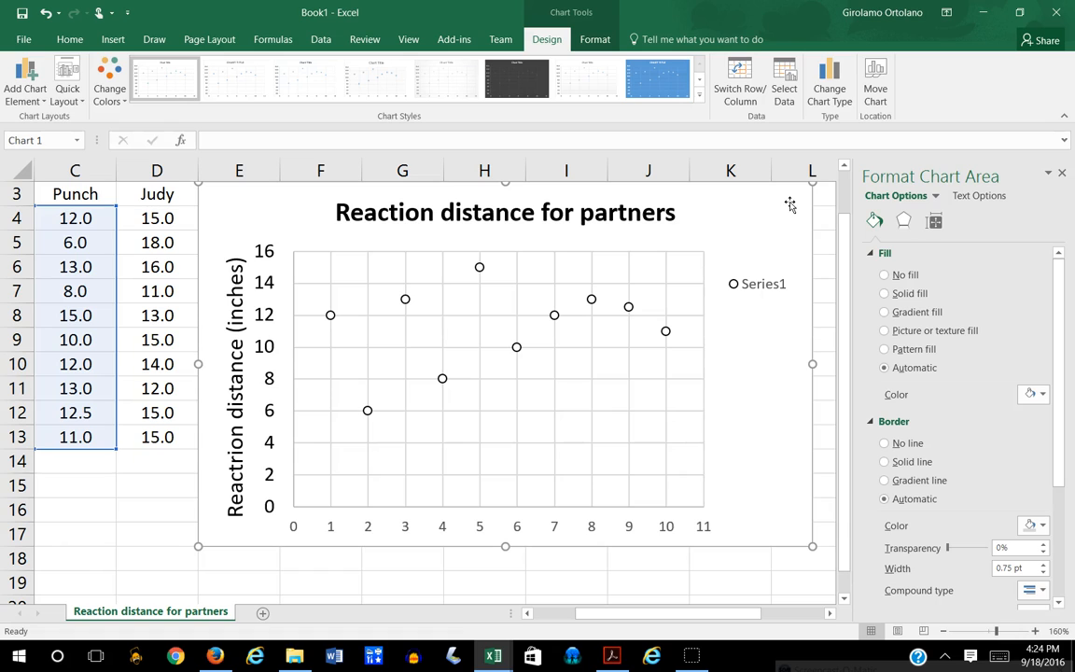
right_click(789, 204)
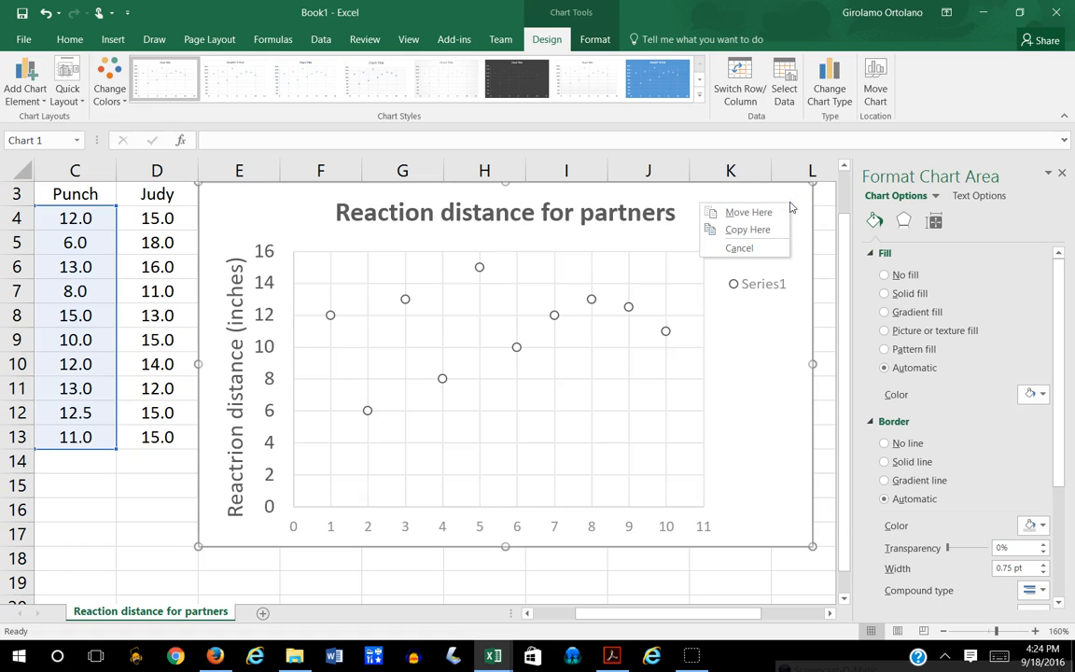
left_click(752, 364)
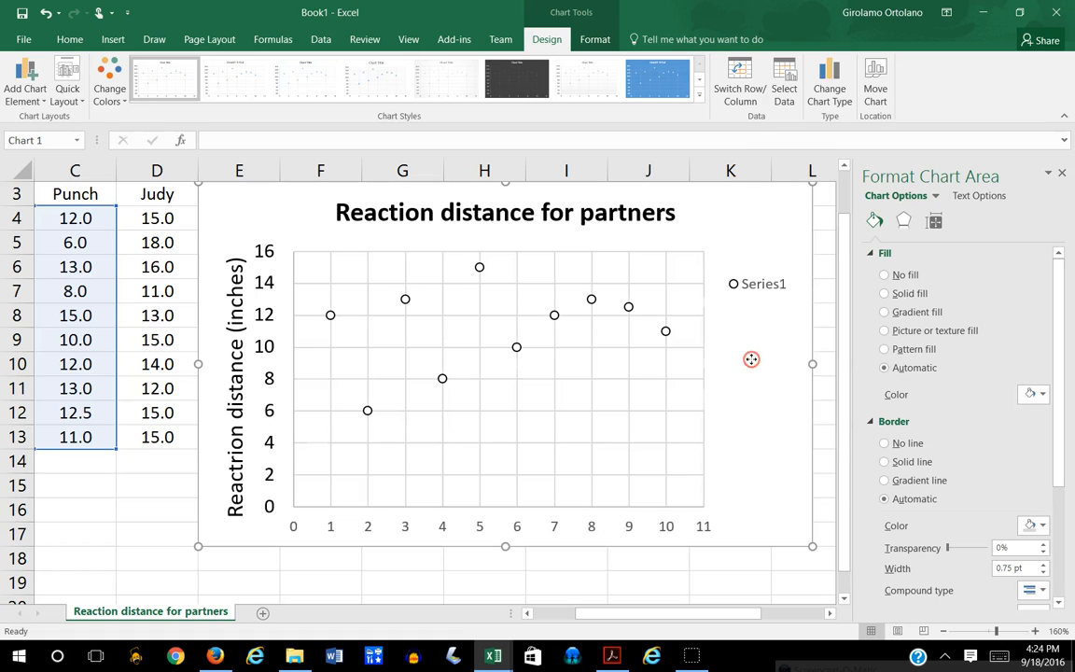
right_click(753, 364)
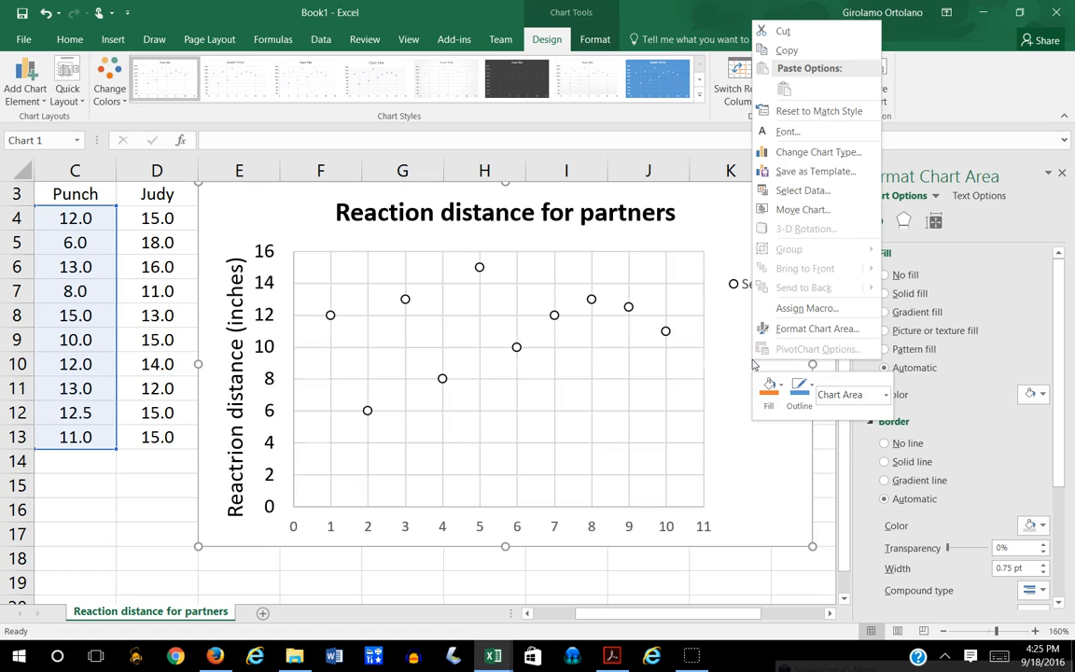
left_click(786, 191)
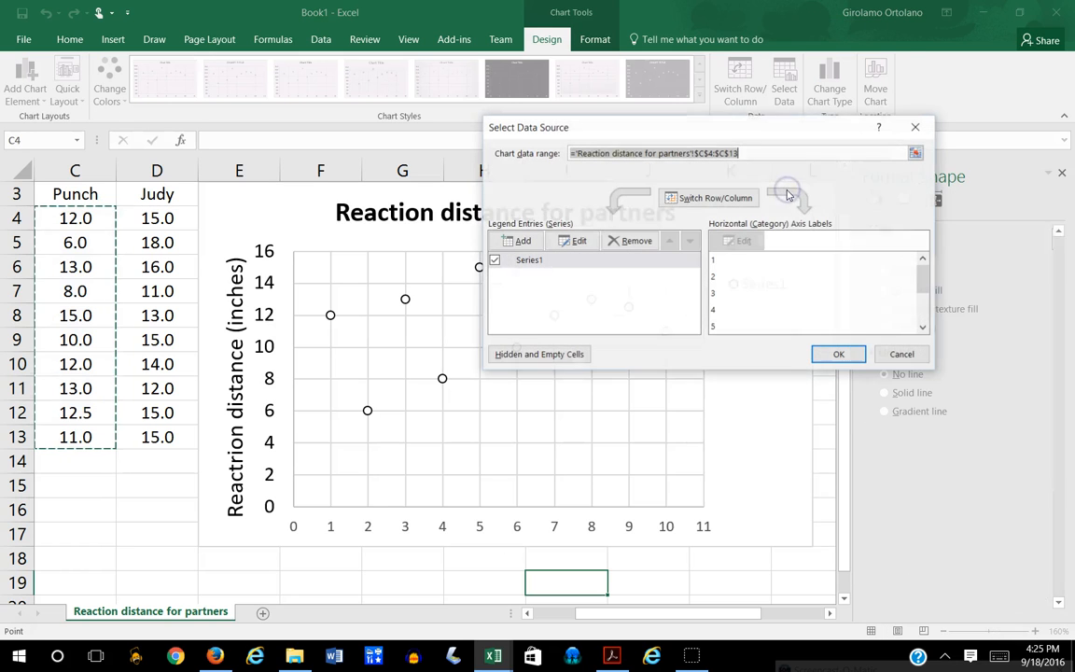
left_click_drag(762, 122, 772, 109)
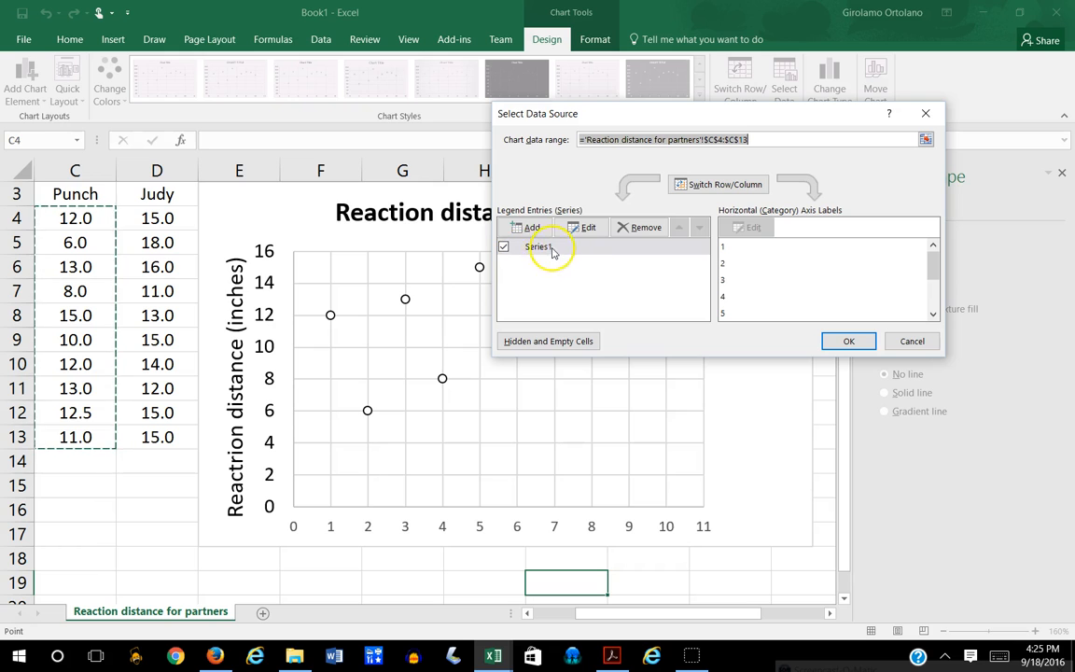
left_click(588, 227)
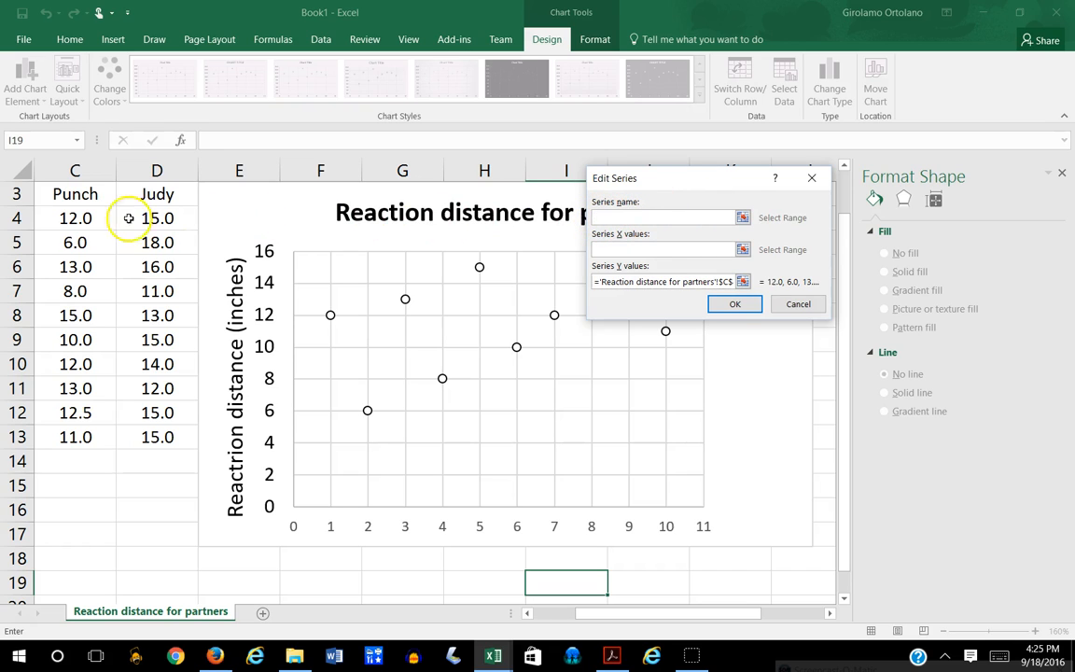
left_click(84, 194)
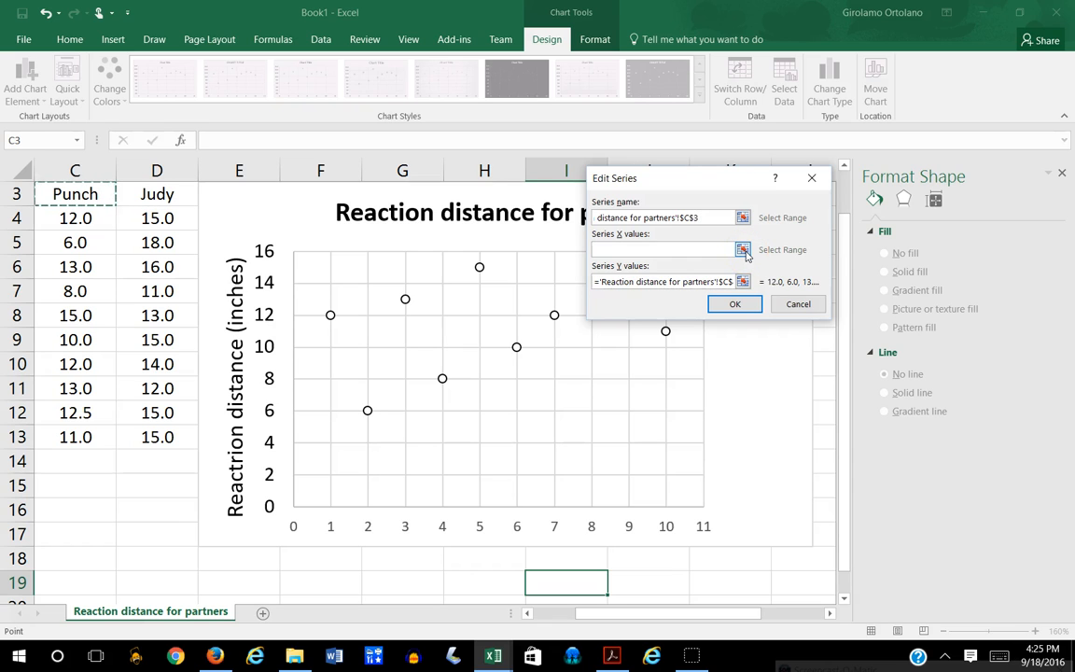
Step: Set the series' X values to the practice trial numbers in B4:B13
left_click(743, 249)
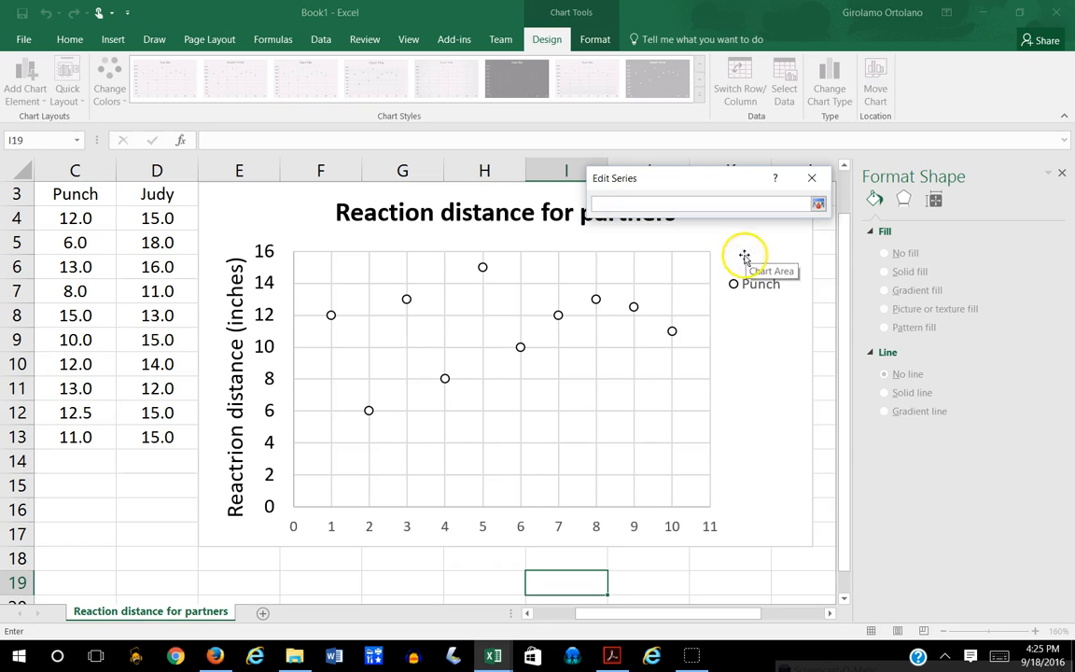
left_click_drag(653, 616, 612, 613)
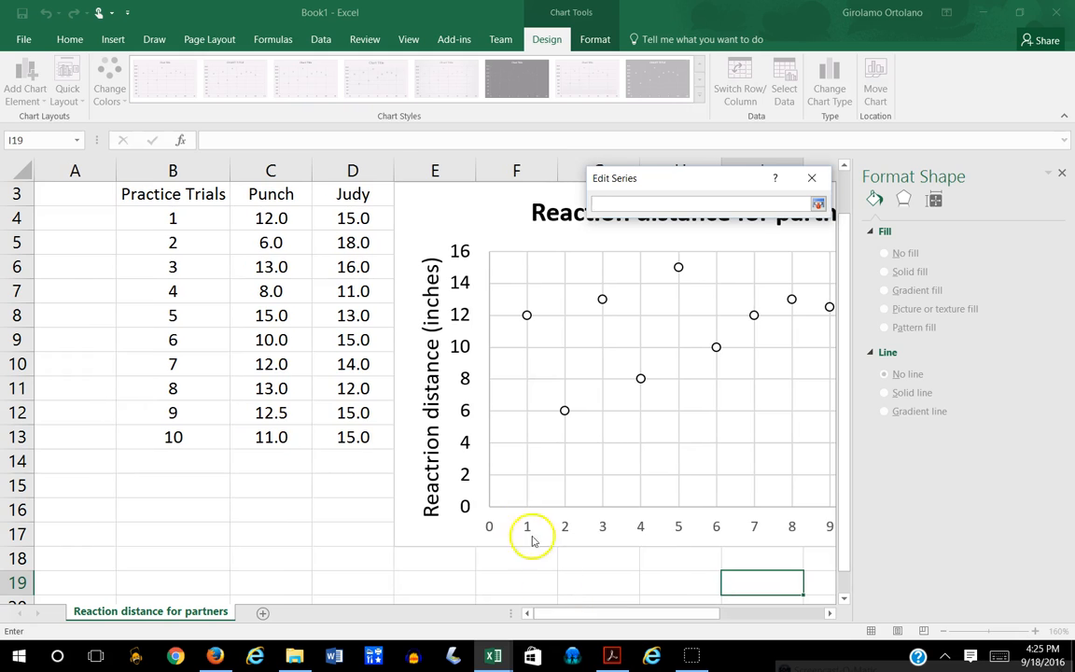
left_click_drag(202, 217, 194, 387)
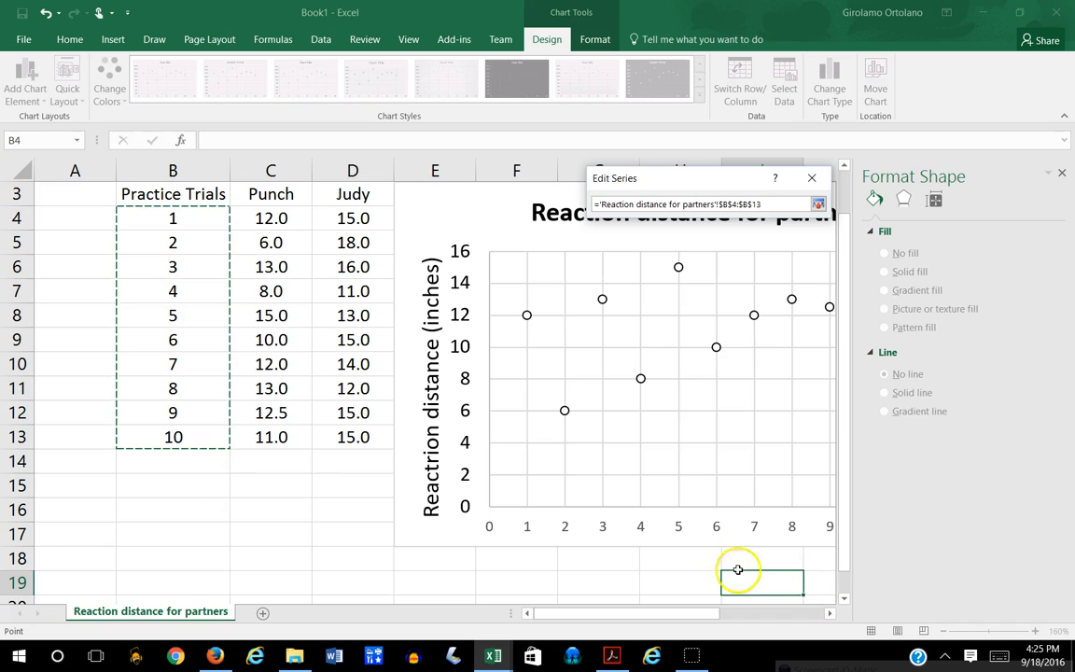
left_click(818, 203)
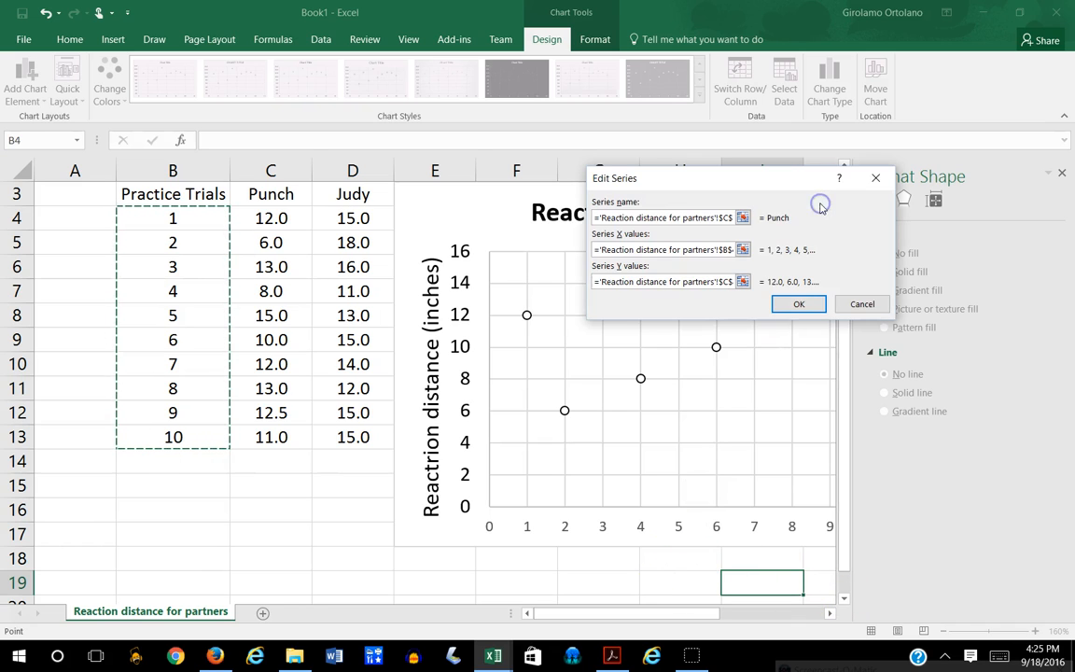
Step: Keep C4:C13 as the series' Y values, apply the series and data source edits, and close the formatting pane
left_click(744, 283)
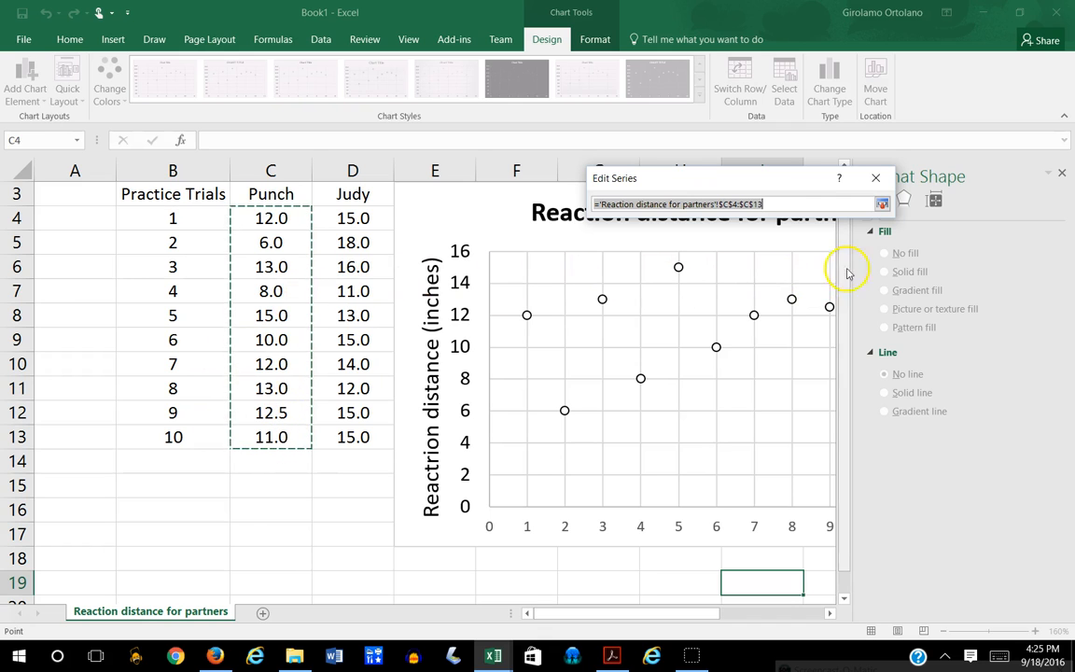
left_click(880, 204)
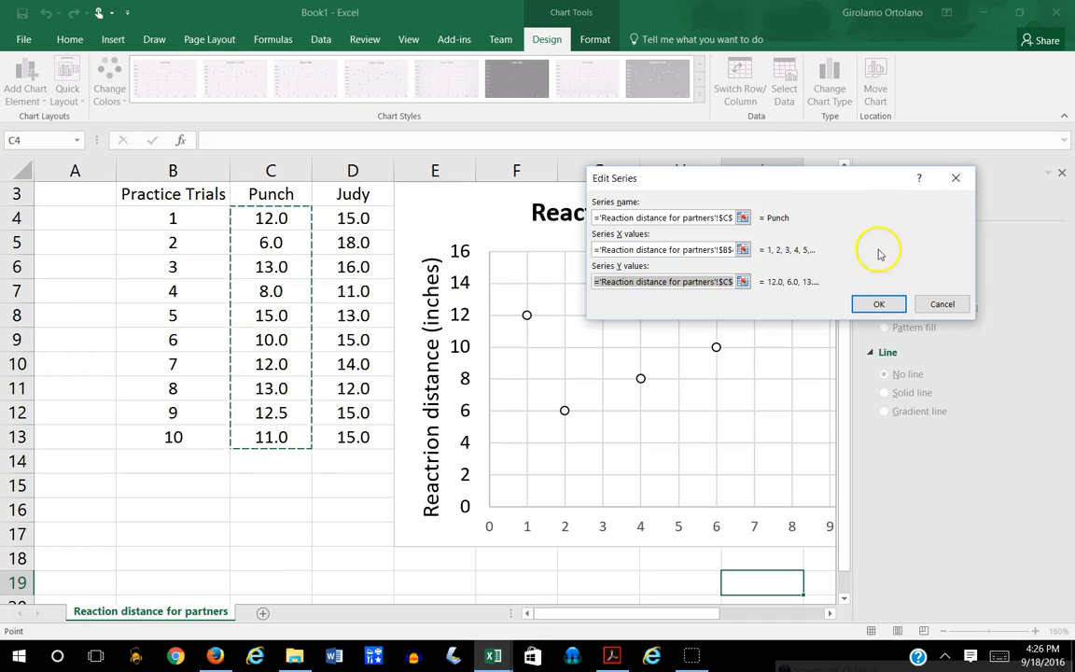
left_click(878, 303)
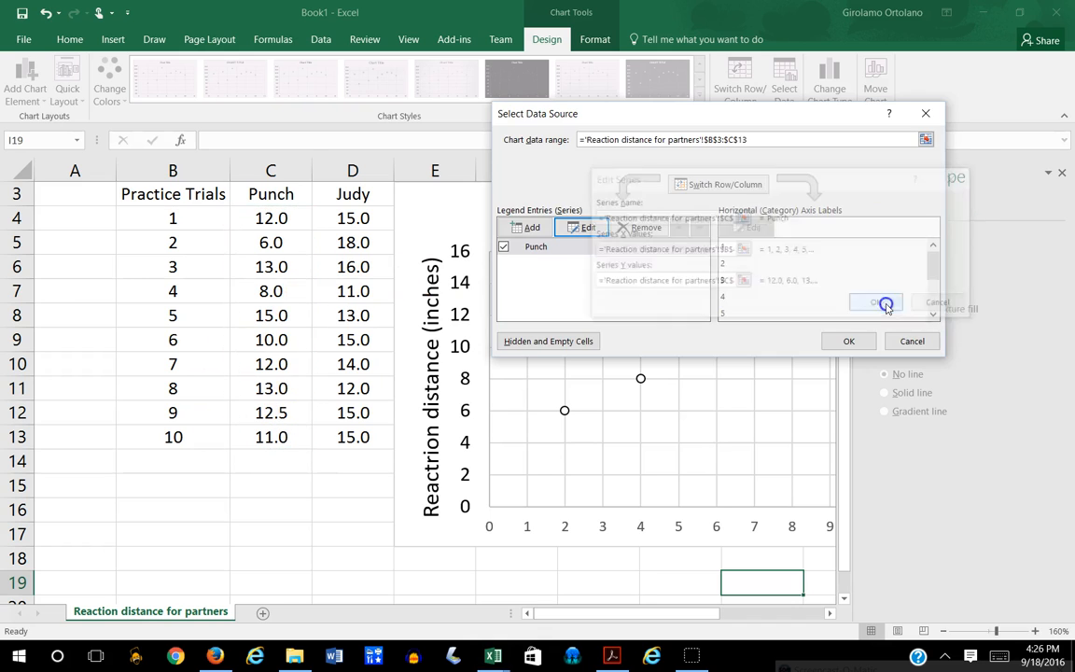
left_click(849, 341)
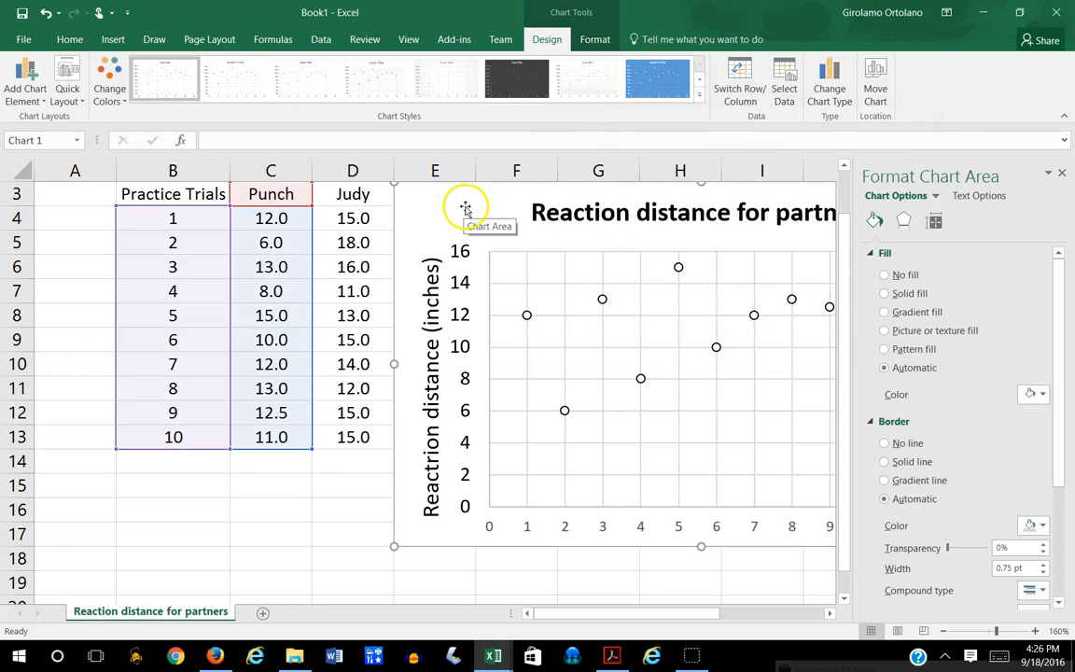
left_click(1062, 176)
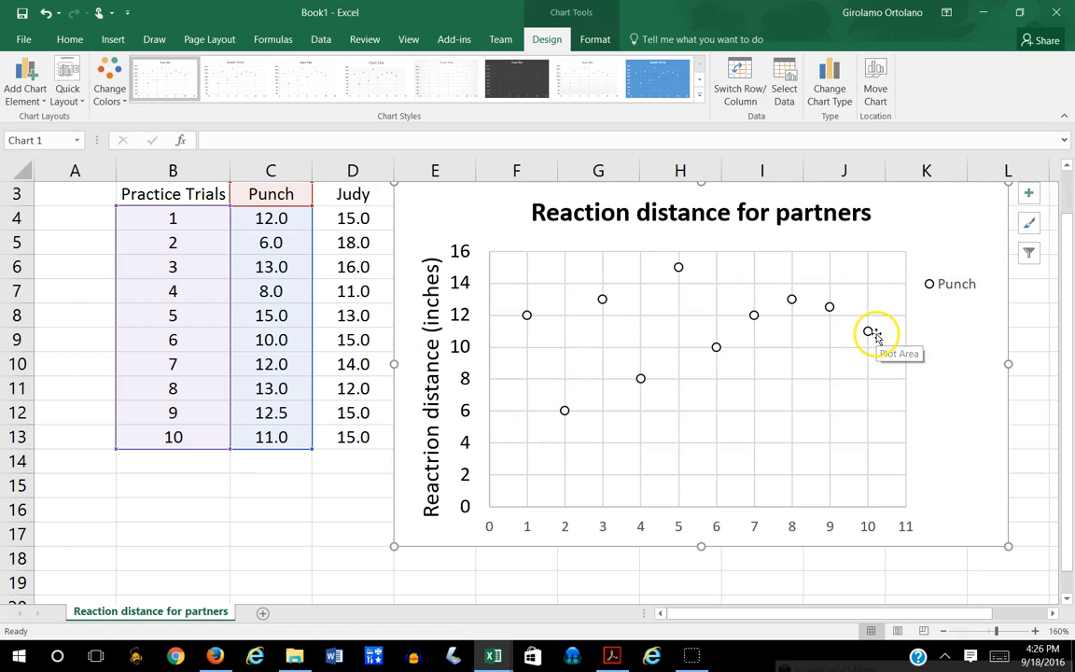
Step: Set the horizontal axis maximum bound to 10, deselect the chart and close the formatting pane
double_click(873, 530)
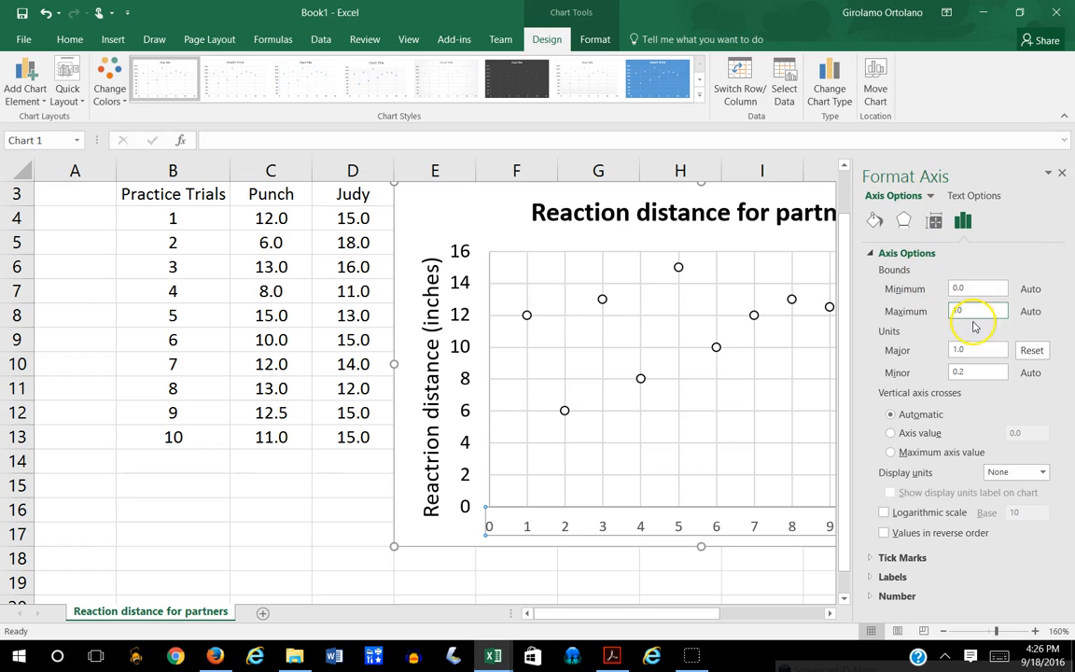
key("Return")
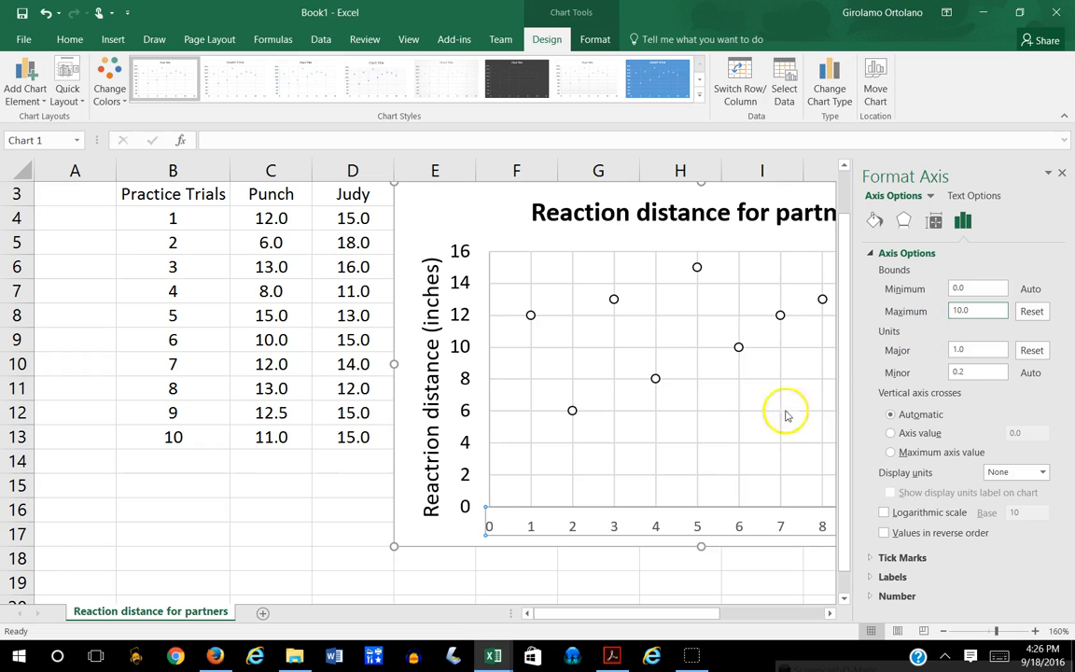
left_click(758, 572)
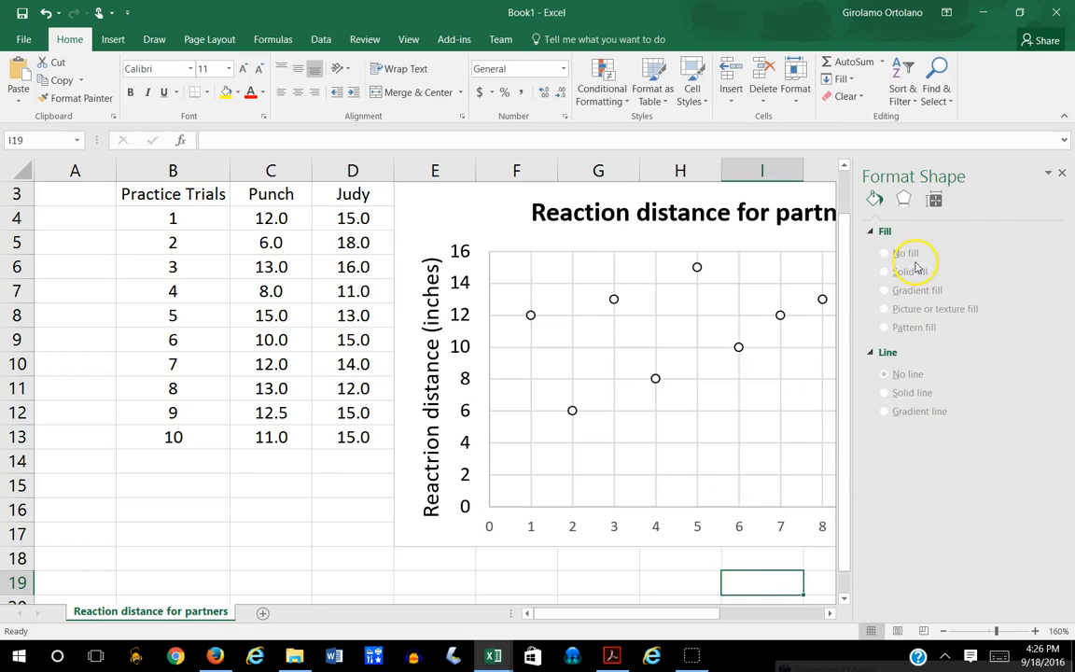
left_click(1063, 174)
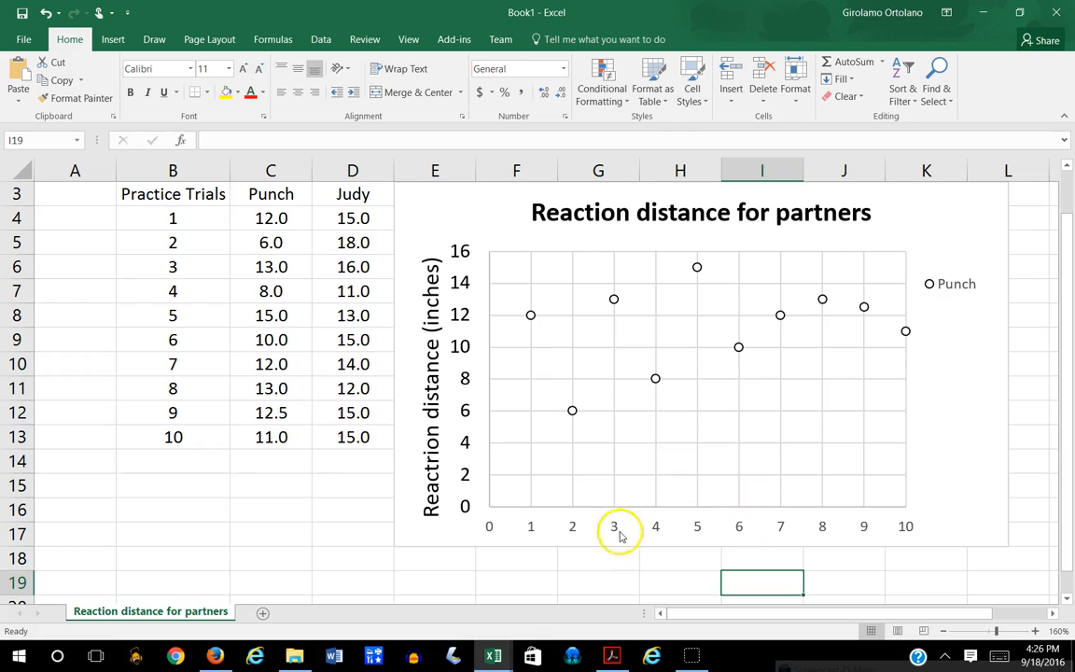
left_click(740, 530)
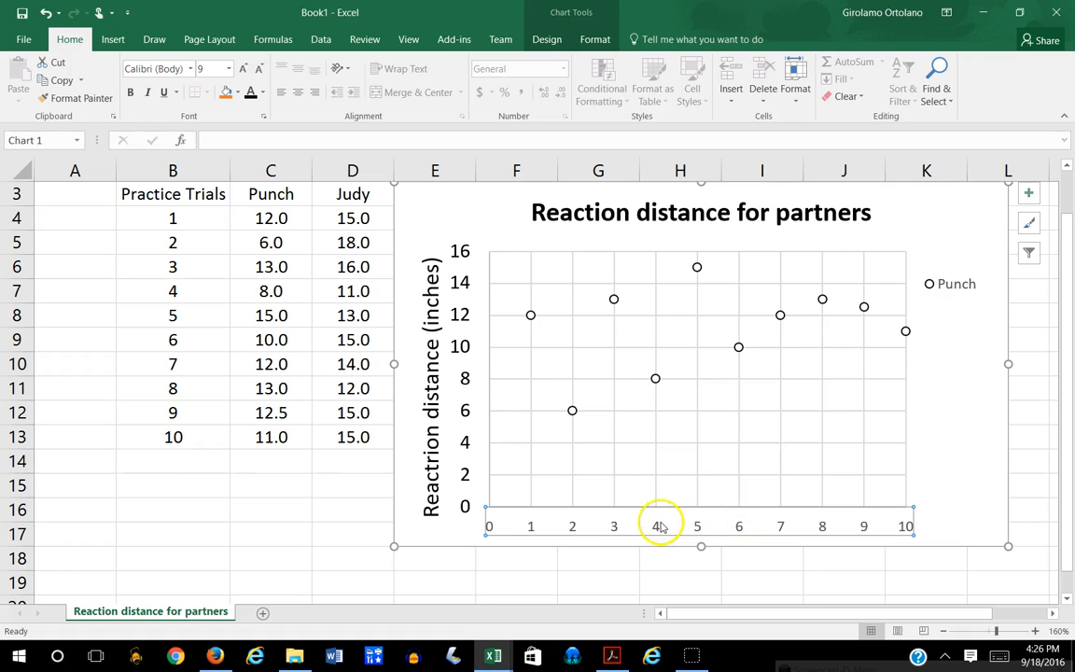
left_click(740, 528)
double_click(740, 528)
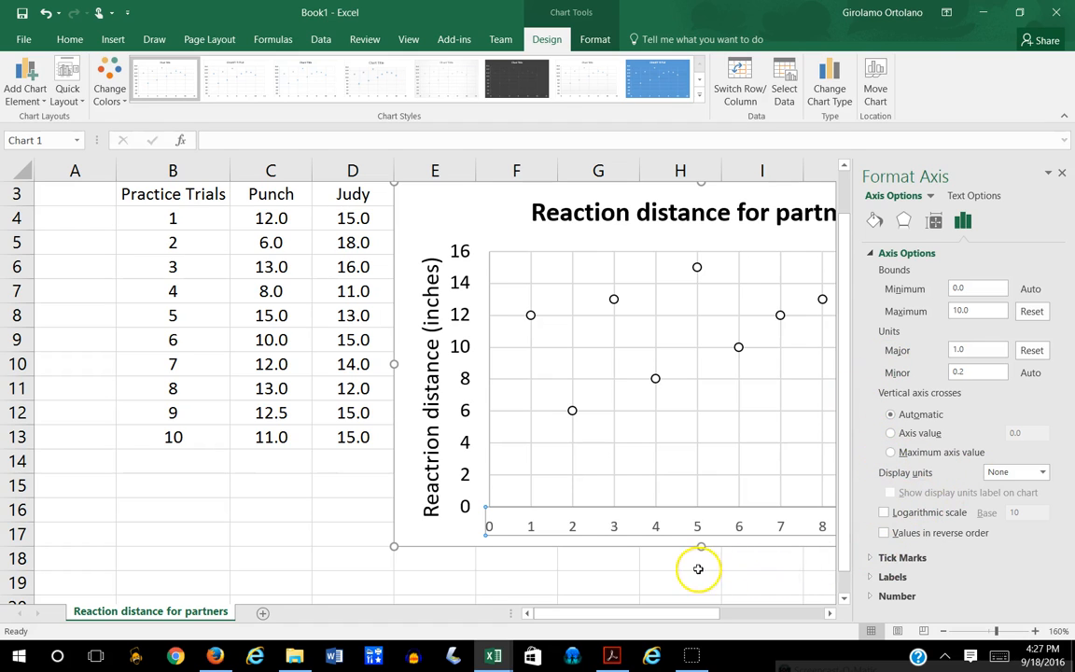
left_click(666, 560)
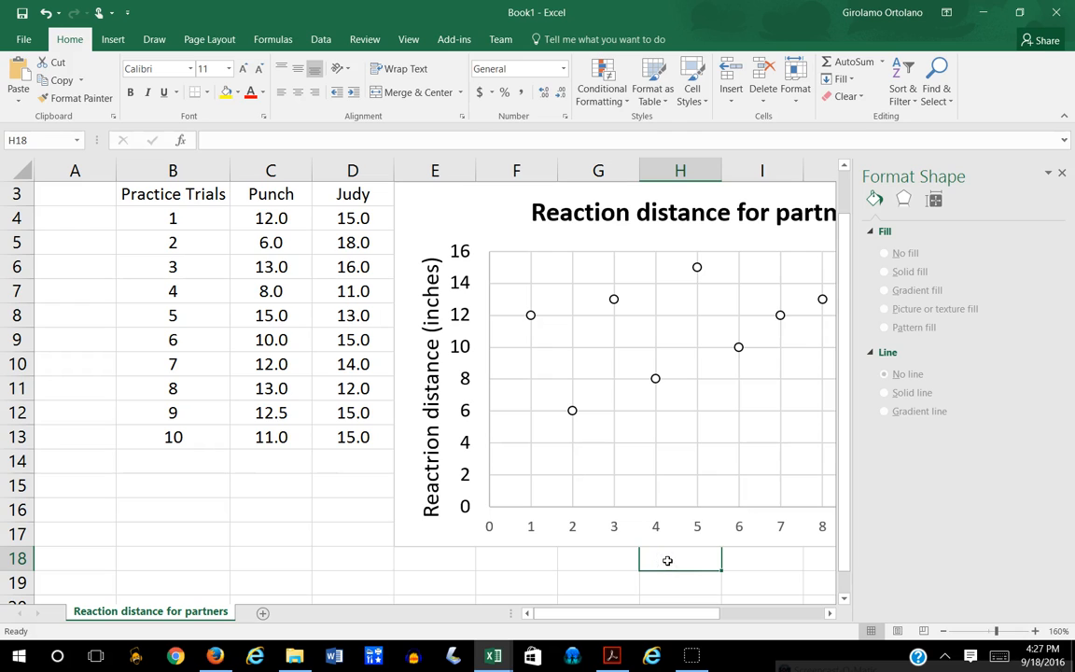
Step: Set the horizontal axis numbers to 12-point black text, deselect the chart and close the formatting pane
left_click(614, 529)
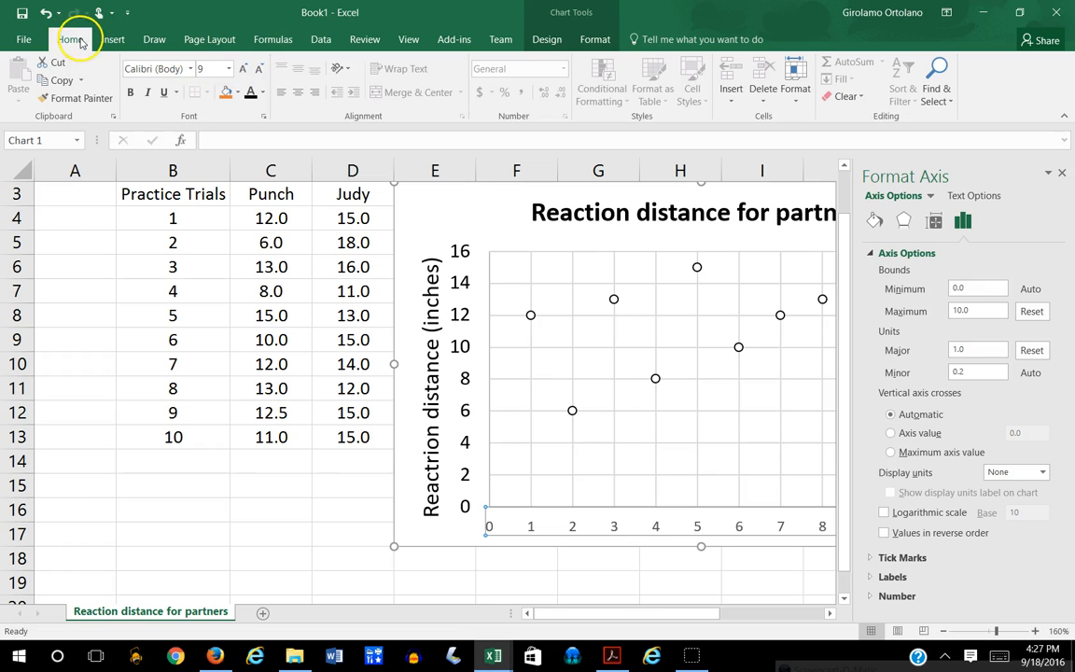
left_click(230, 70)
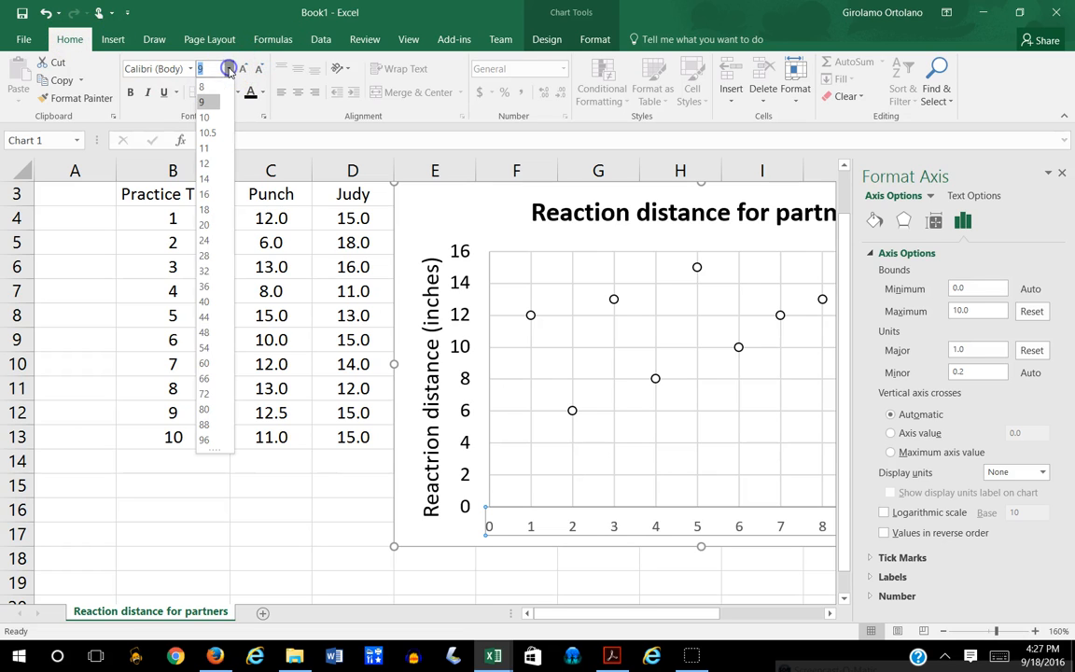
left_click(209, 162)
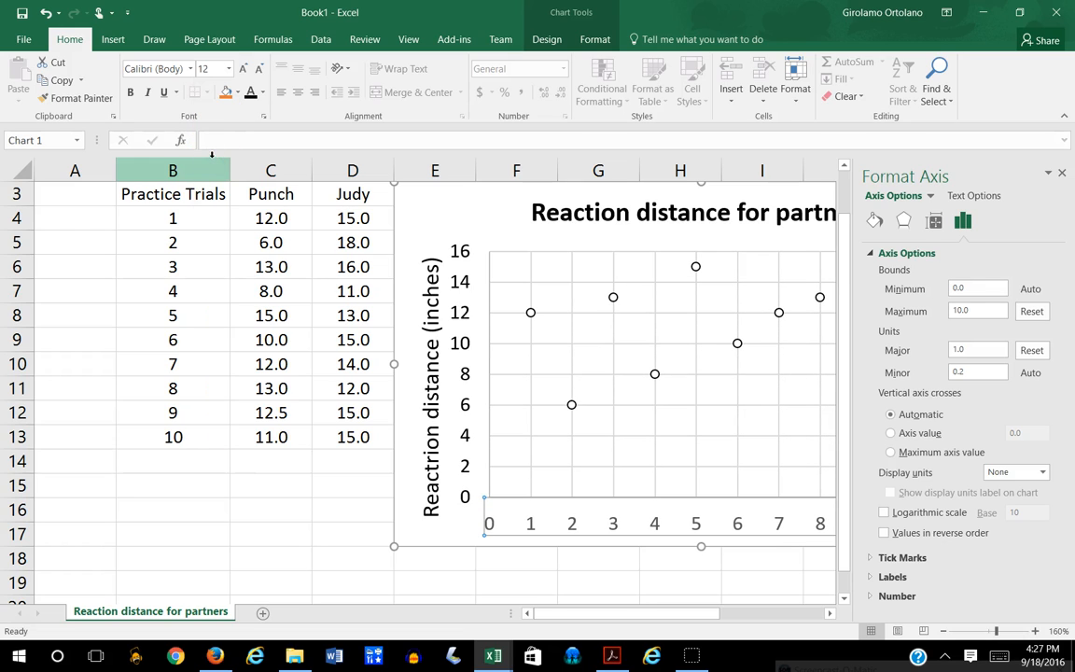
left_click(251, 96)
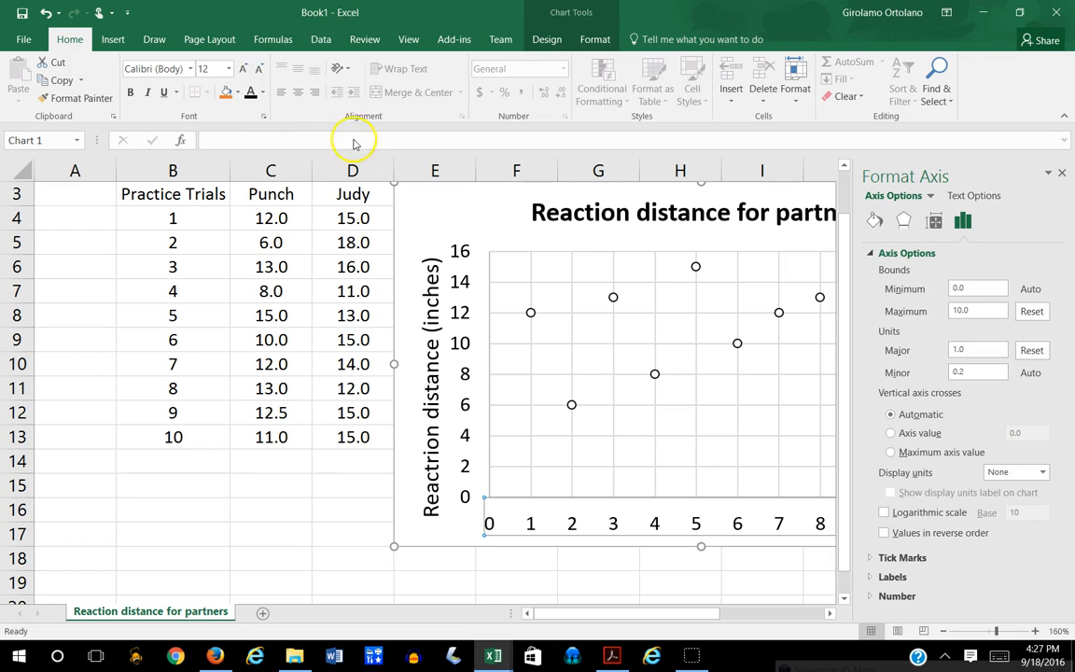
left_click(690, 576)
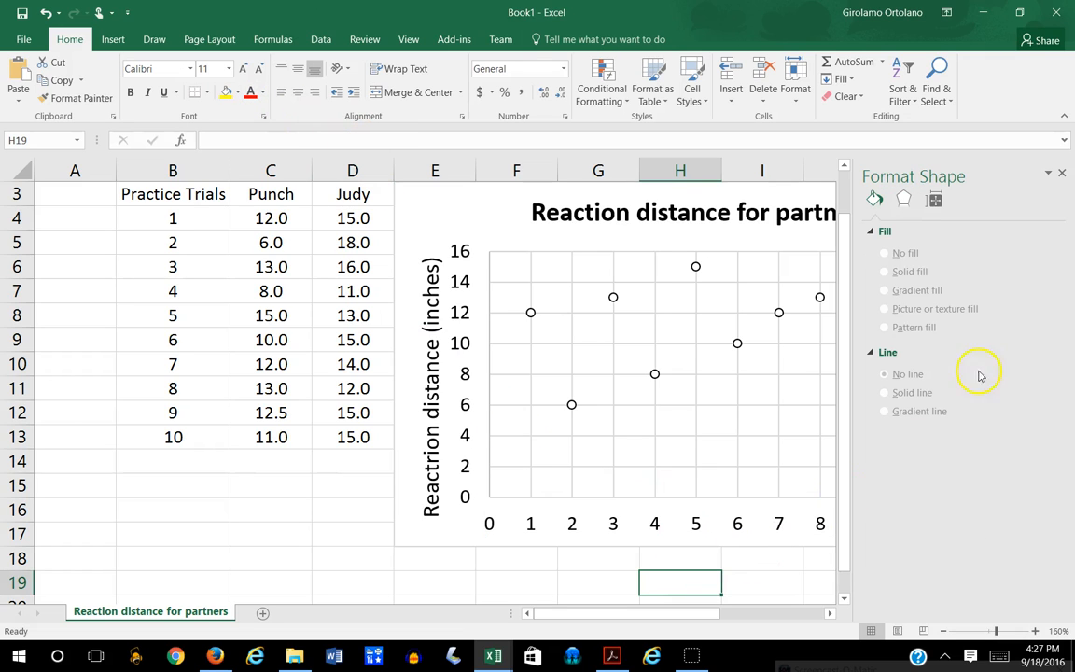
left_click(1061, 172)
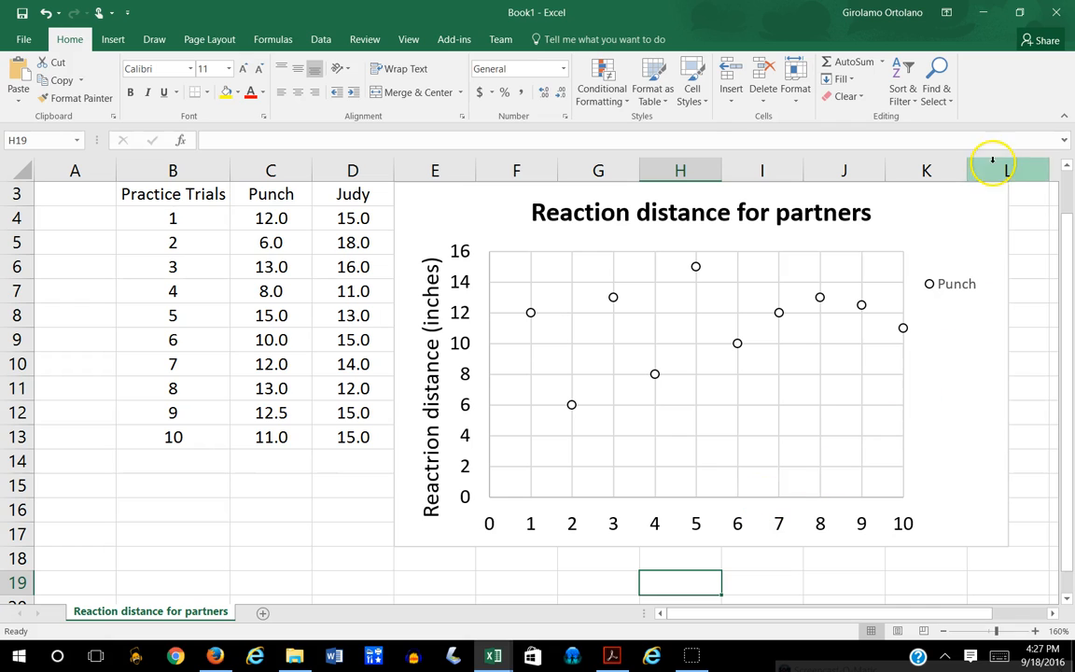
Step: Add a primary horizontal axis title to the chart and replace its placeholder text with "Trials"
left_click(997, 195)
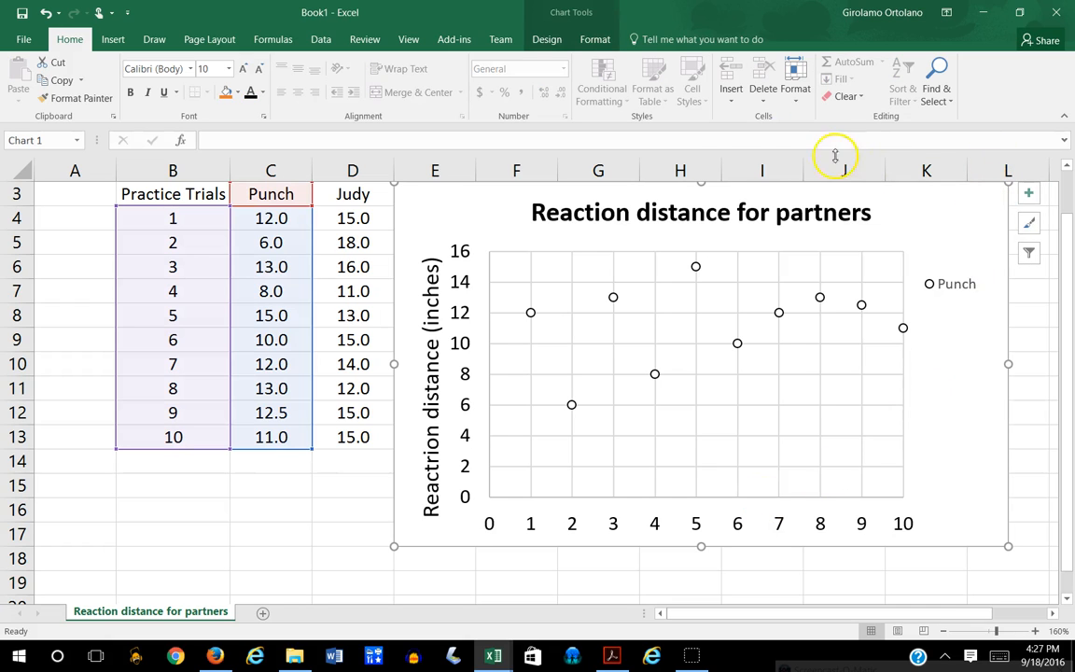
left_click(547, 40)
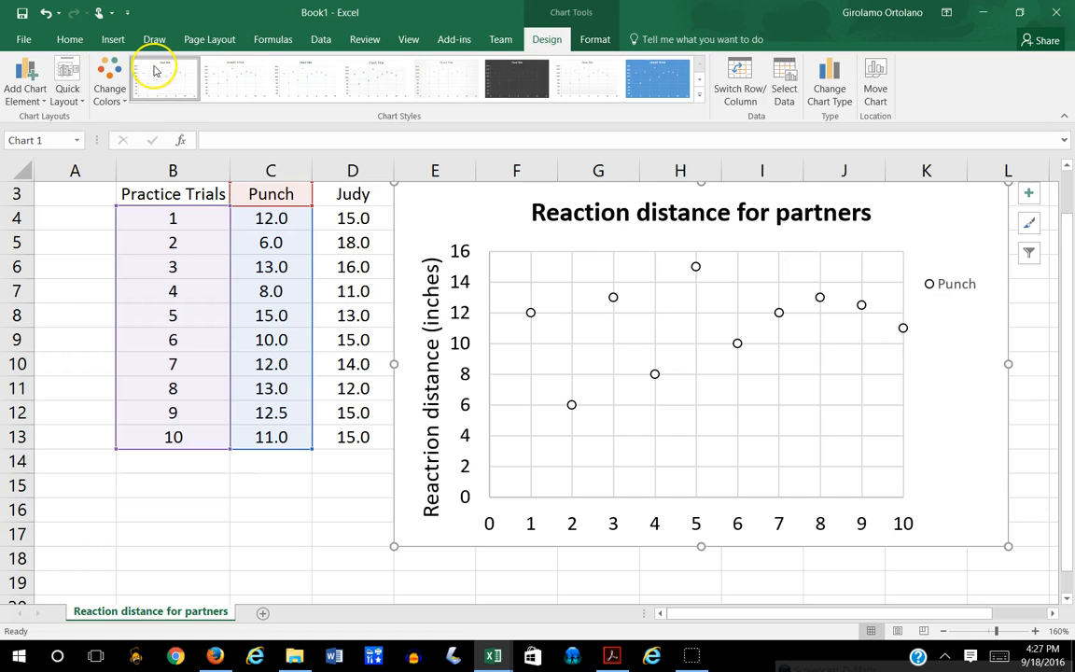
left_click(34, 103)
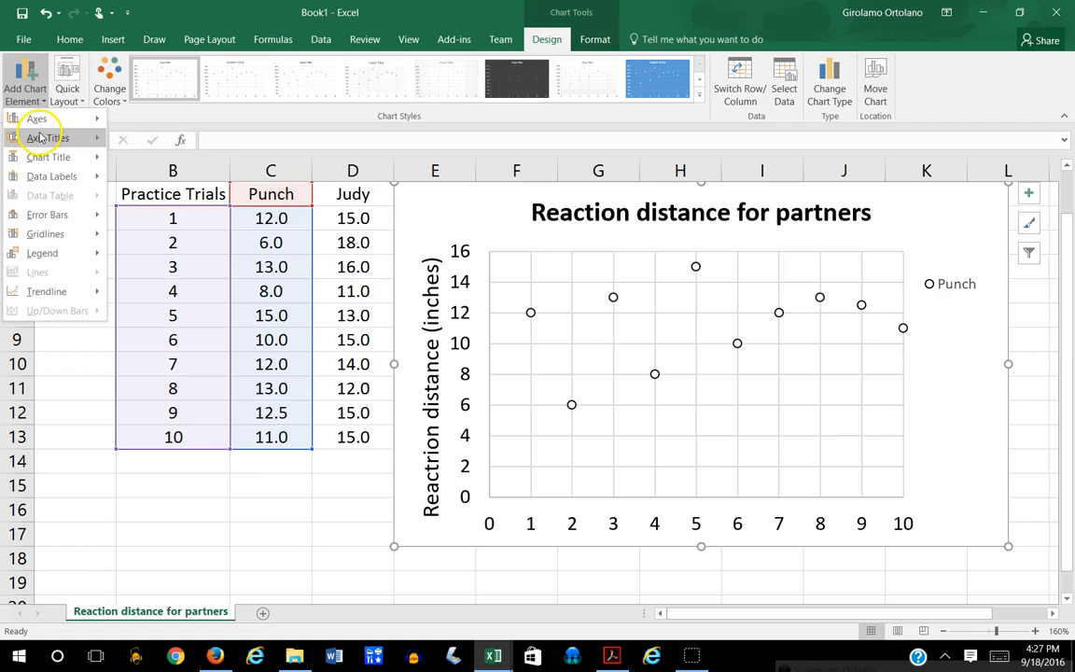
left_click(42, 139)
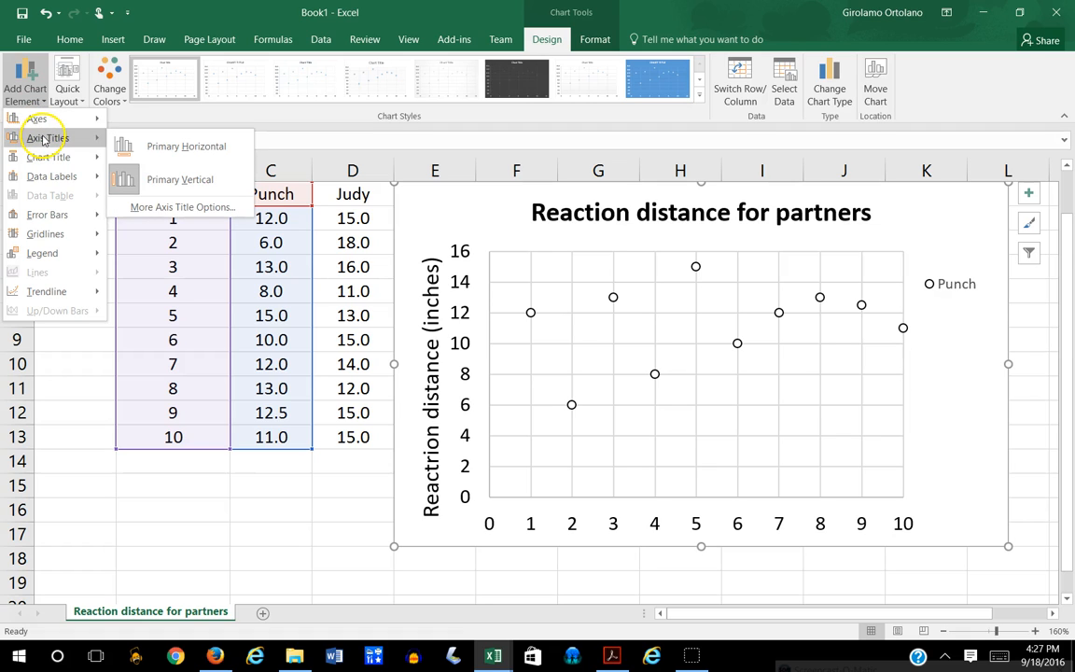
left_click(169, 149)
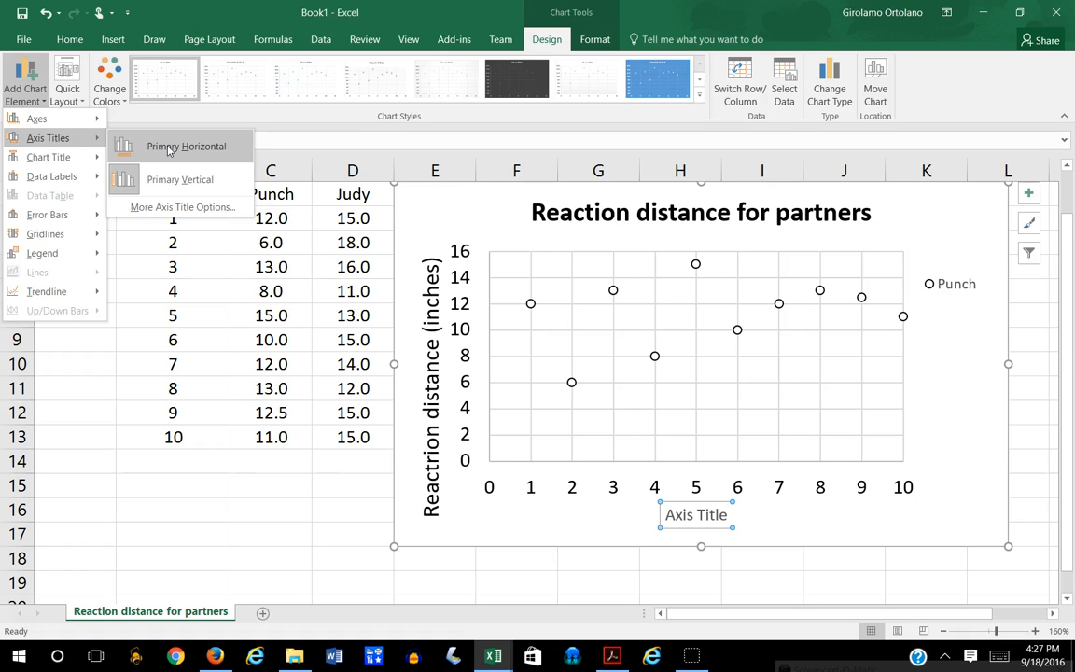
left_click(168, 150)
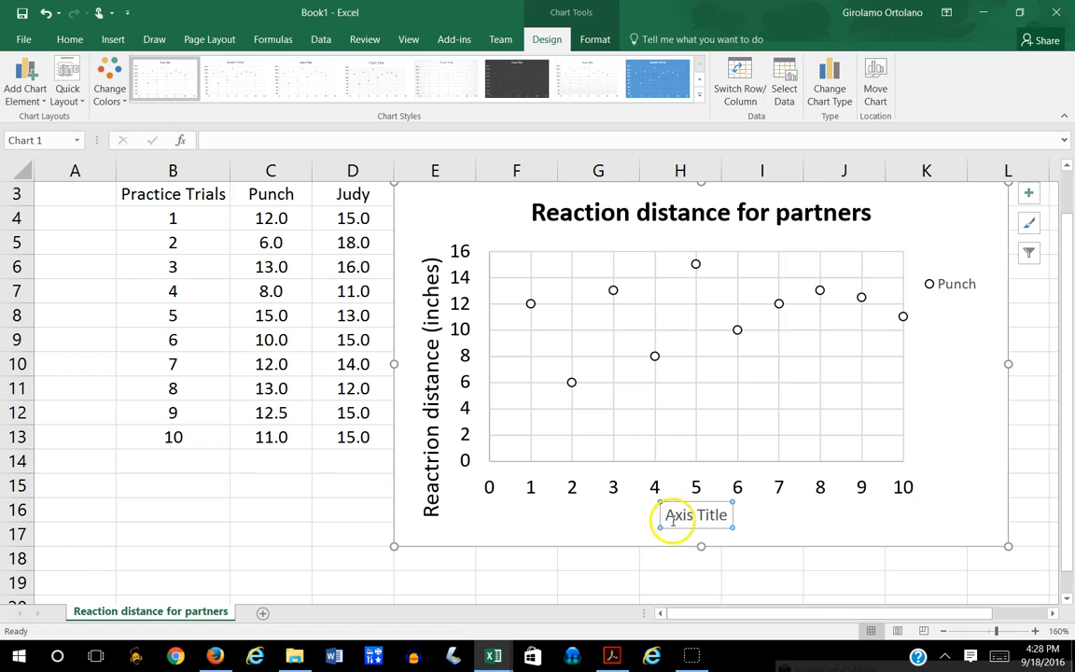
left_click_drag(661, 514, 733, 522)
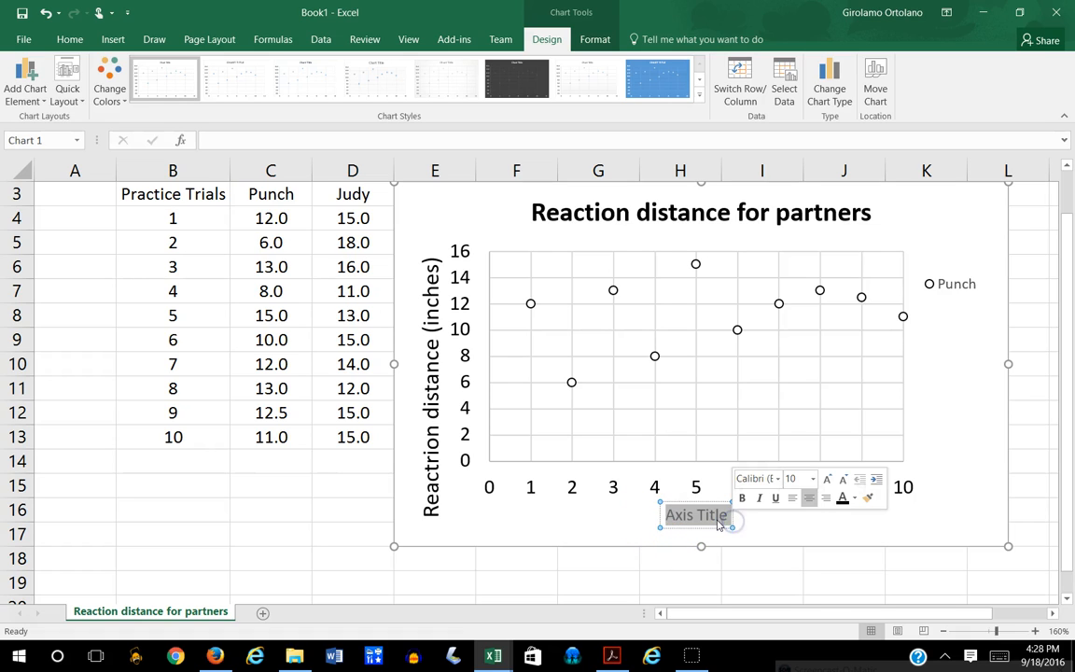
type("T")
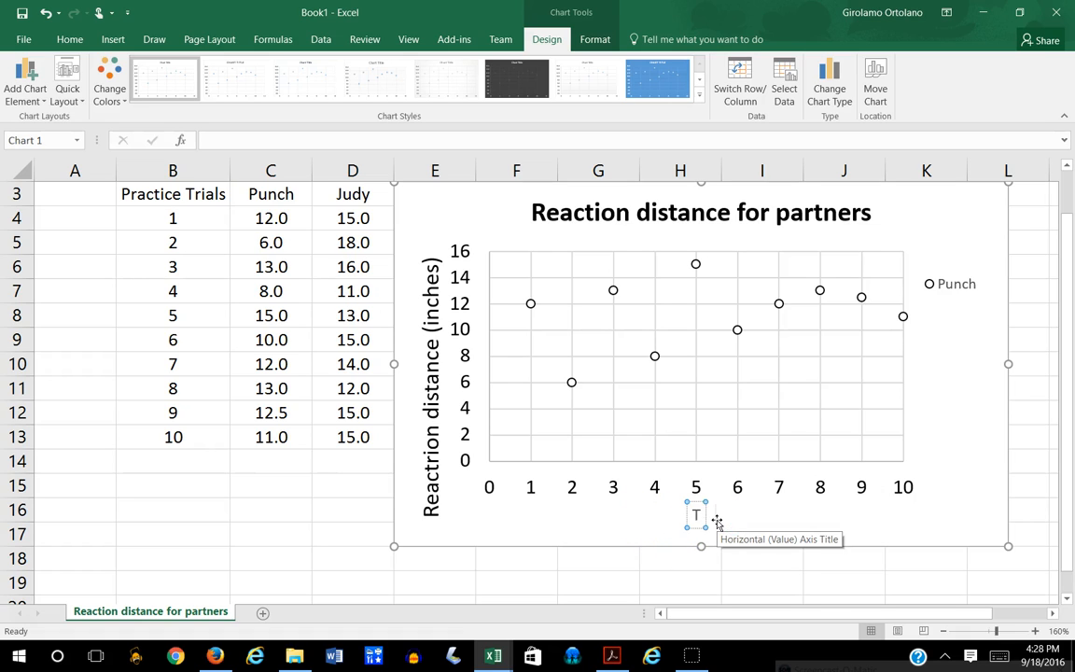
type("rials")
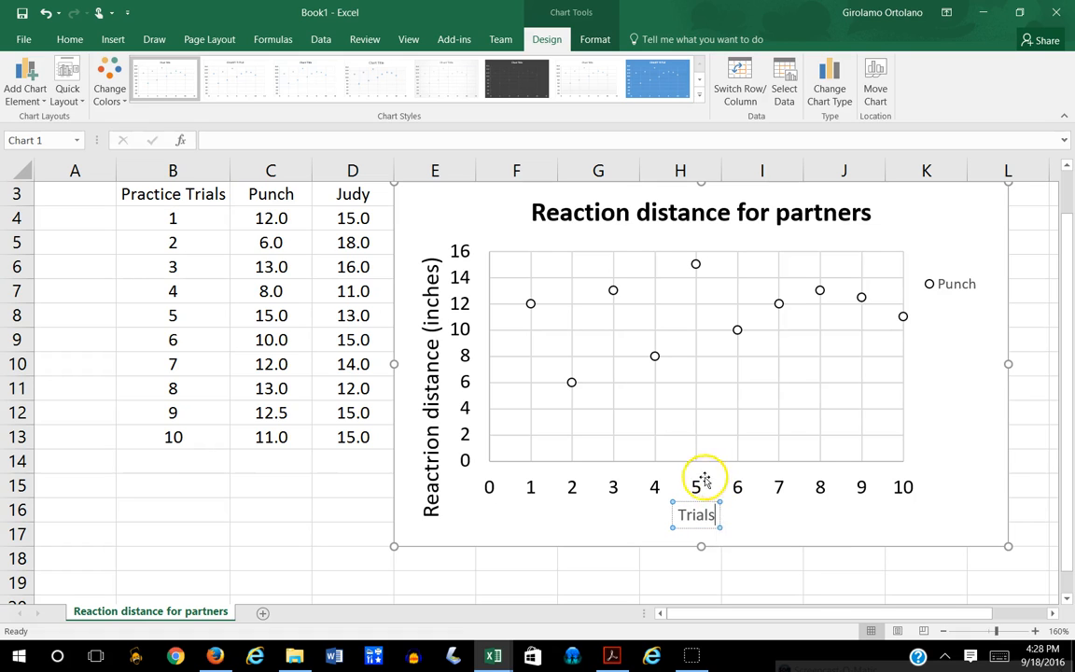
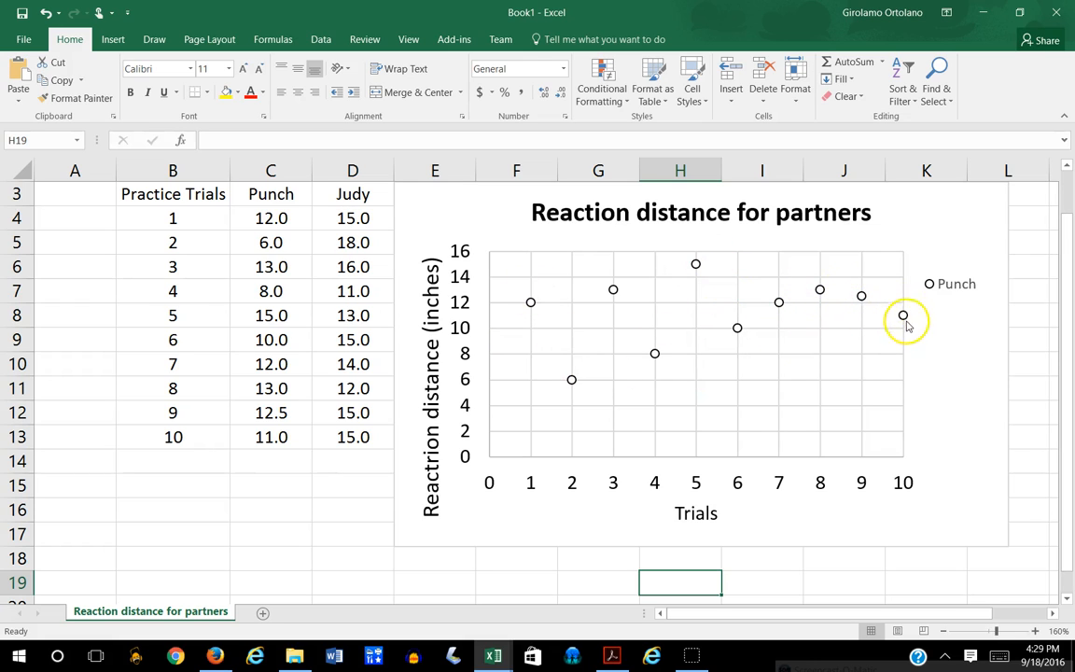
Step: Move the vertical axis title slightly up and away from the axis numbers, and reselect the whole chart
mouse_move(903, 318)
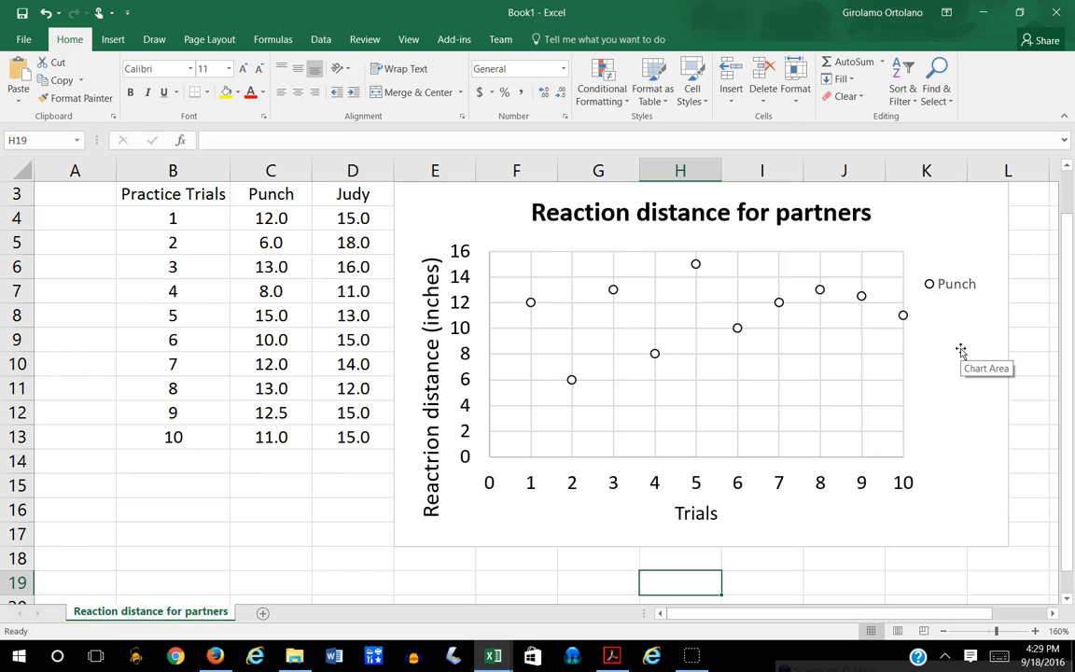
left_click(435, 375)
left_click(446, 374)
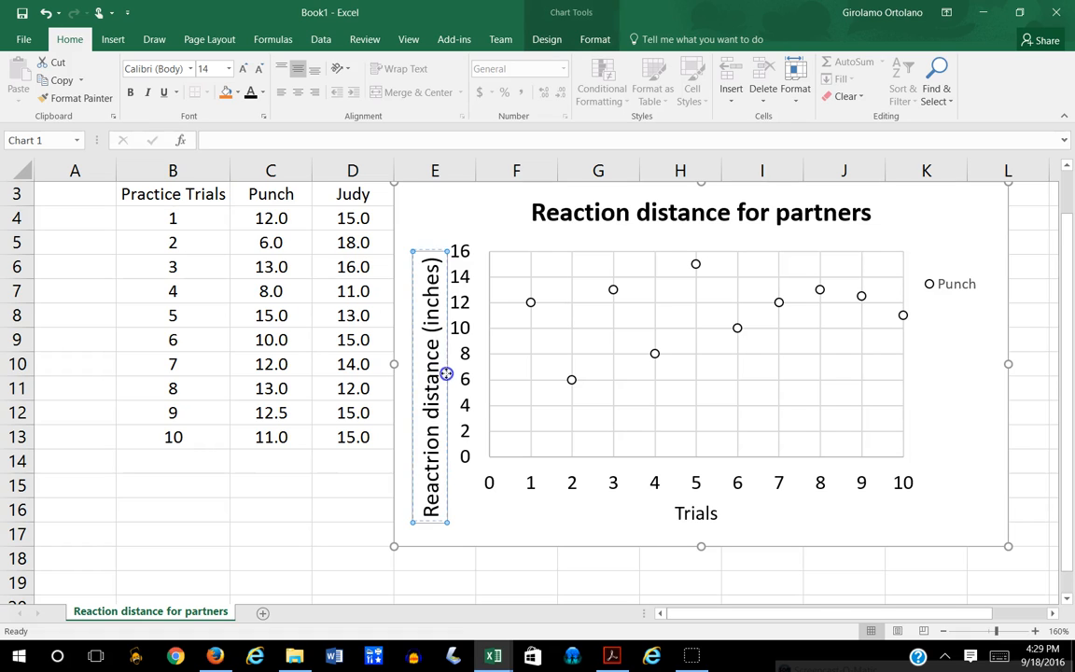
left_click_drag(446, 366, 439, 352)
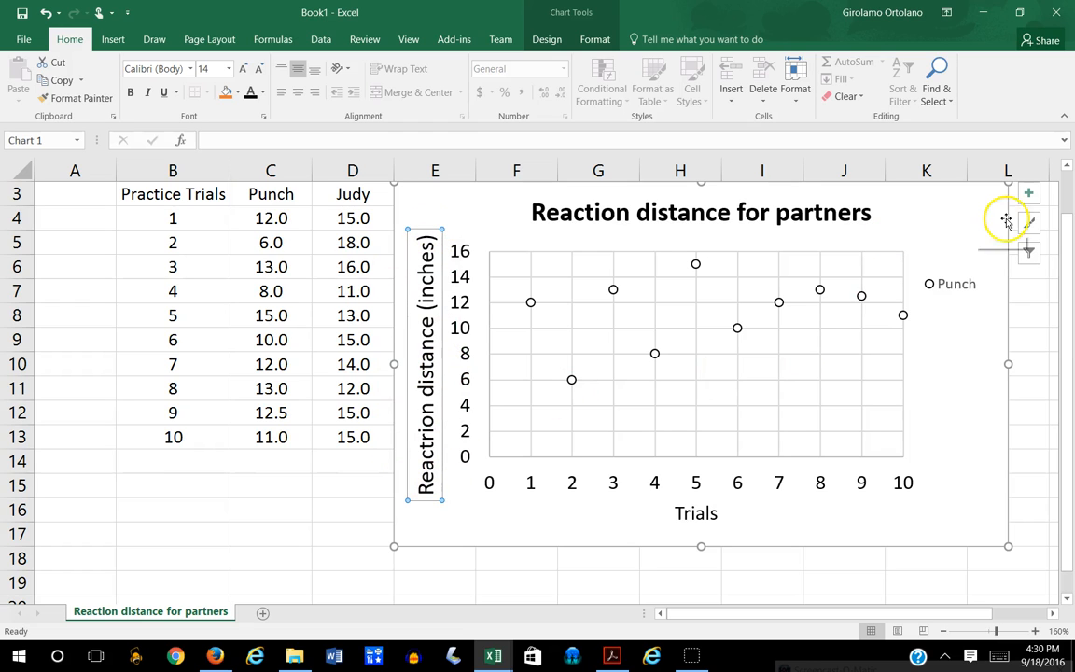
left_click(980, 205)
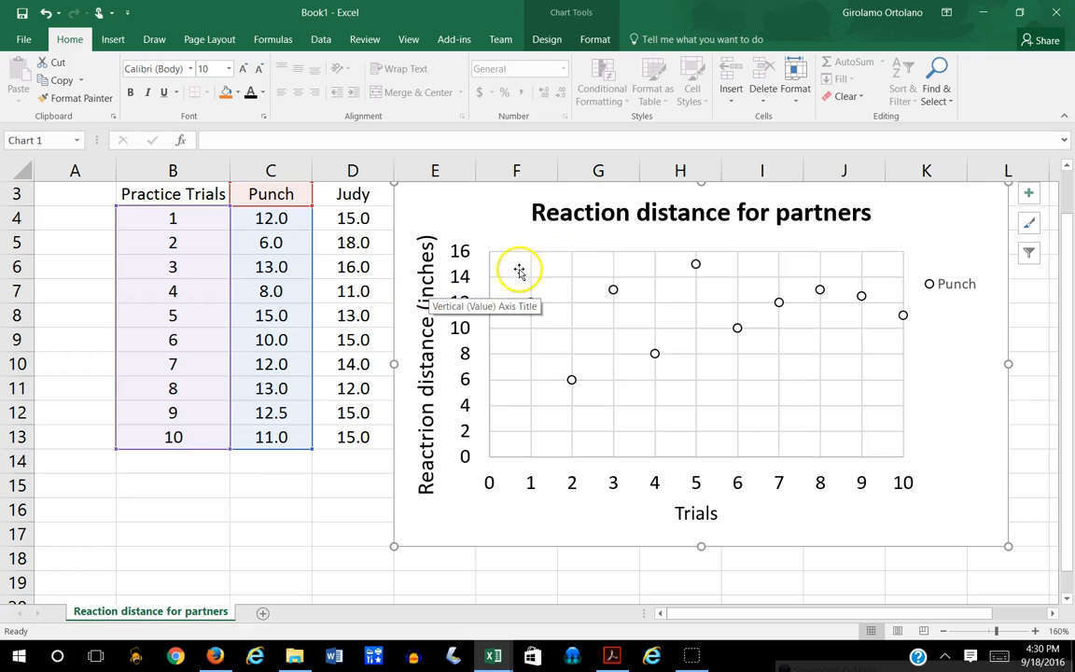
Step: Add a new data series to the chart, taking its name from cell D3, the second partner's column header
left_click(970, 205)
right_click(970, 204)
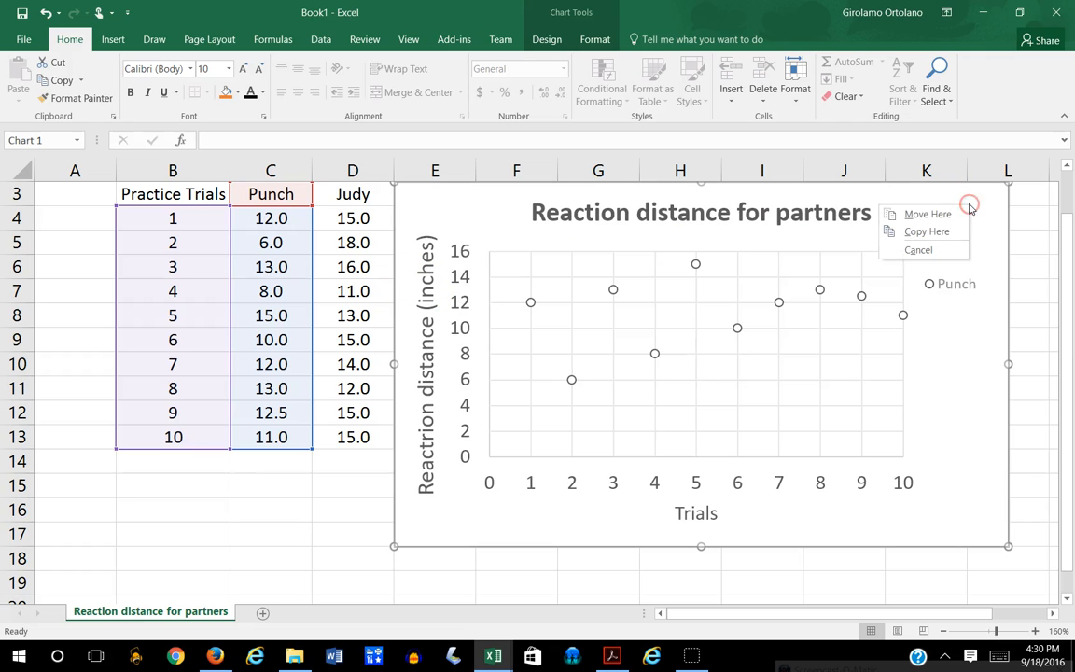
left_click(953, 378)
right_click(954, 383)
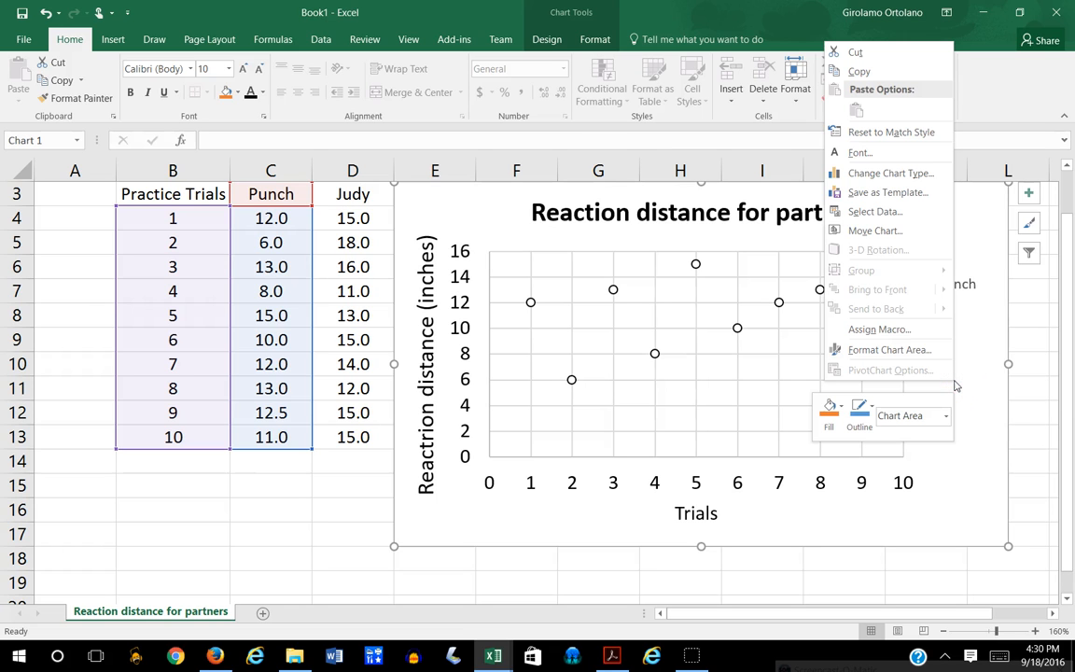
left_click(875, 212)
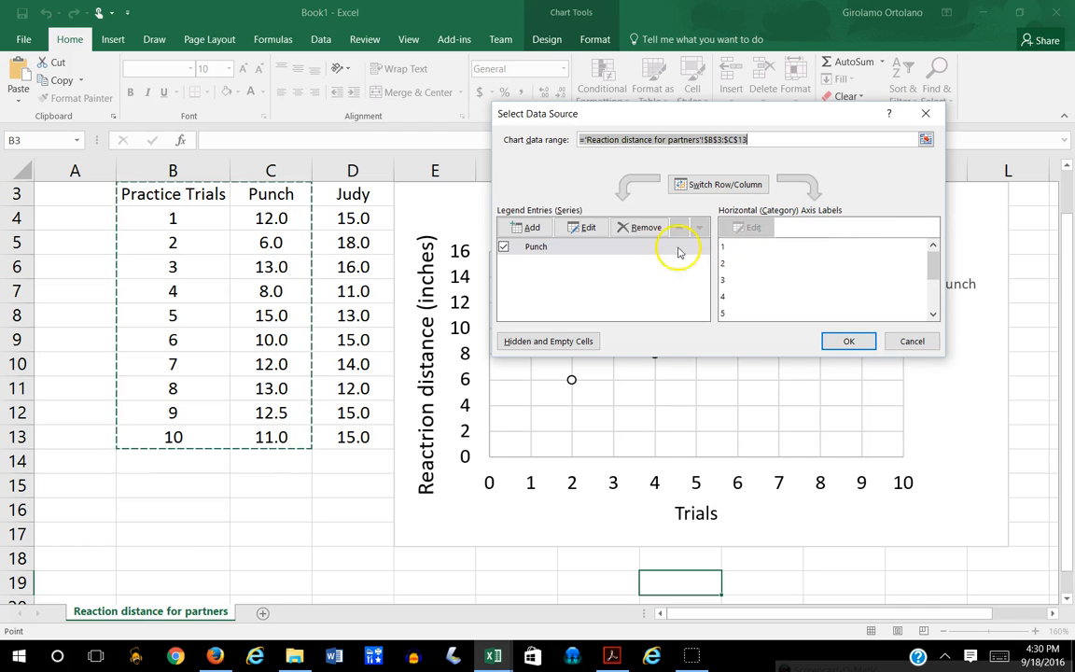
left_click(530, 232)
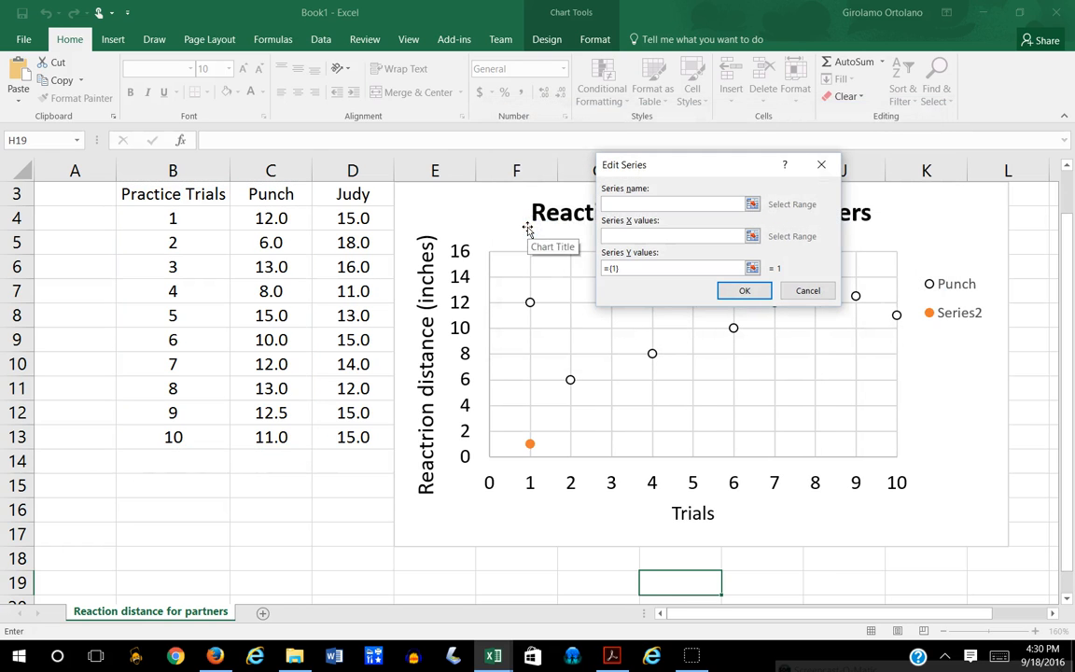
left_click(710, 168)
left_click_drag(710, 168, 785, 141)
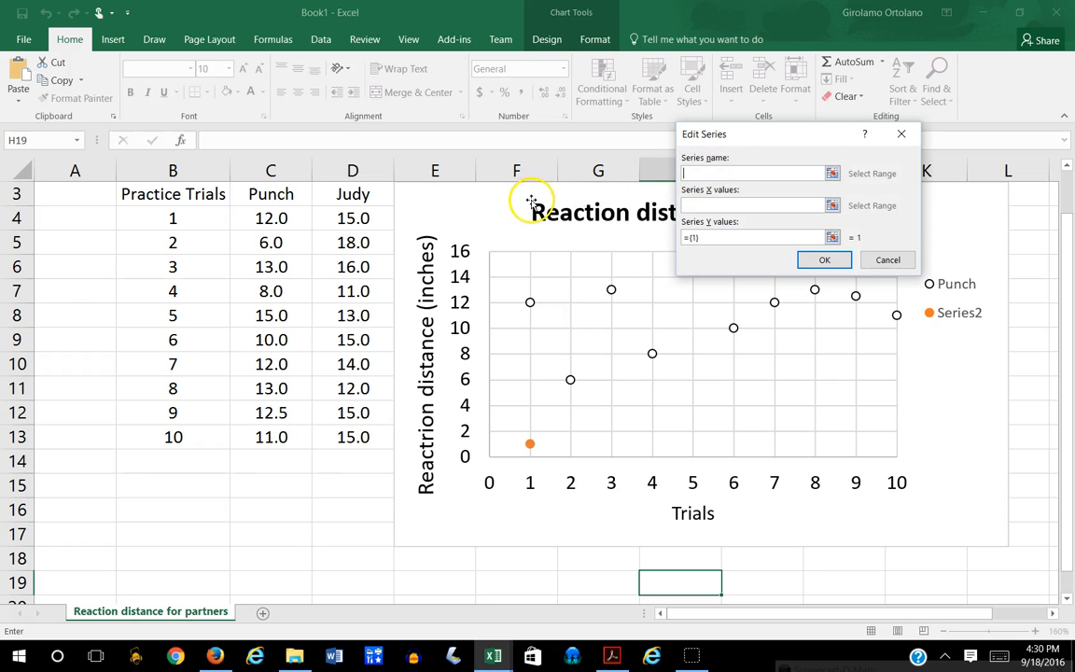
left_click(357, 194)
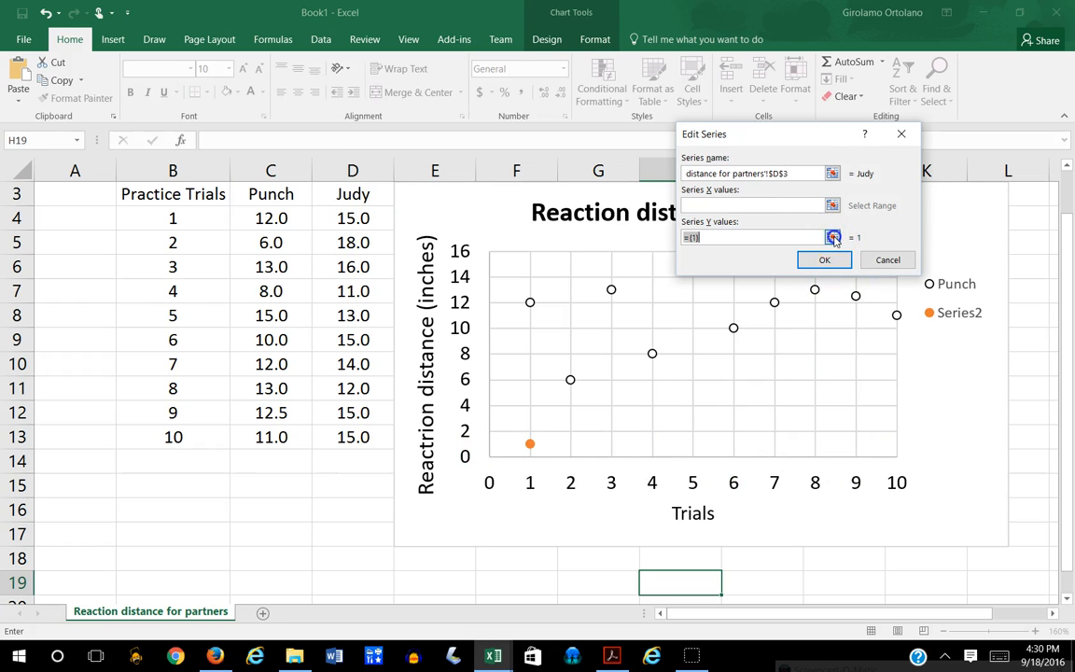
Step: Set the new series' Y values to the range D4:D13 and apply the updated data source to the chart
left_click(831, 238)
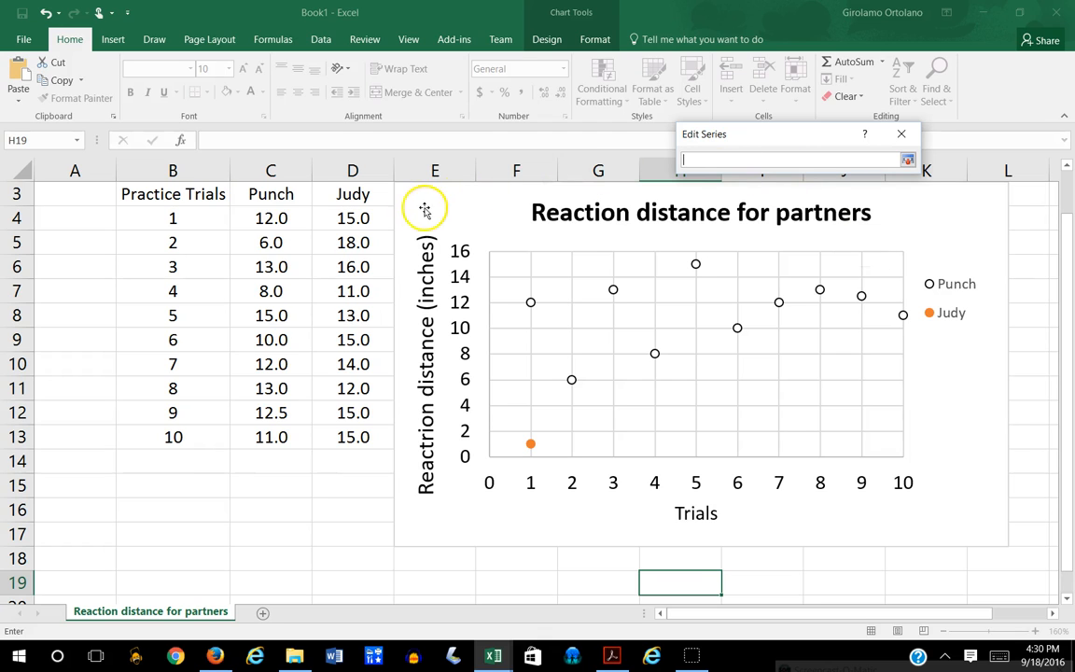
left_click(354, 220)
left_click_drag(356, 222, 356, 438)
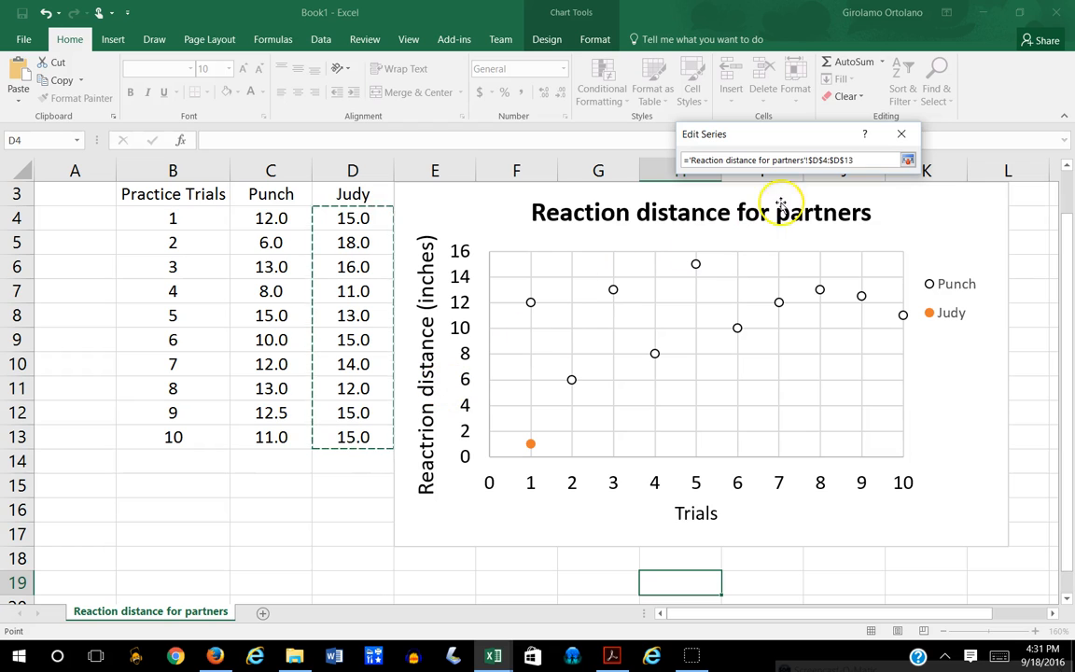
left_click(907, 163)
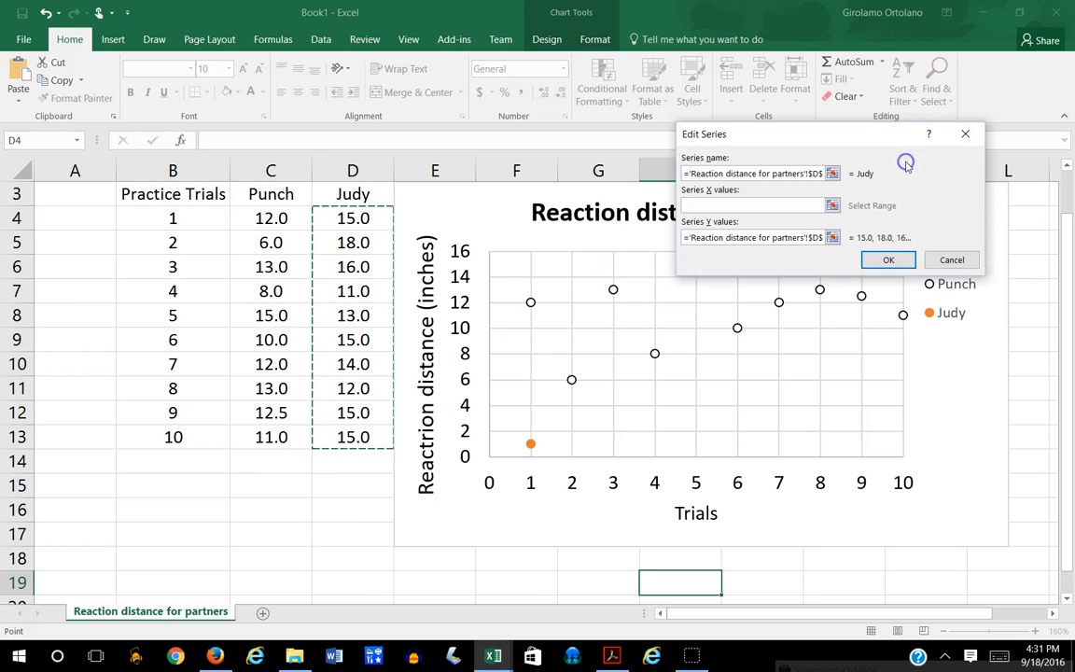
left_click(889, 260)
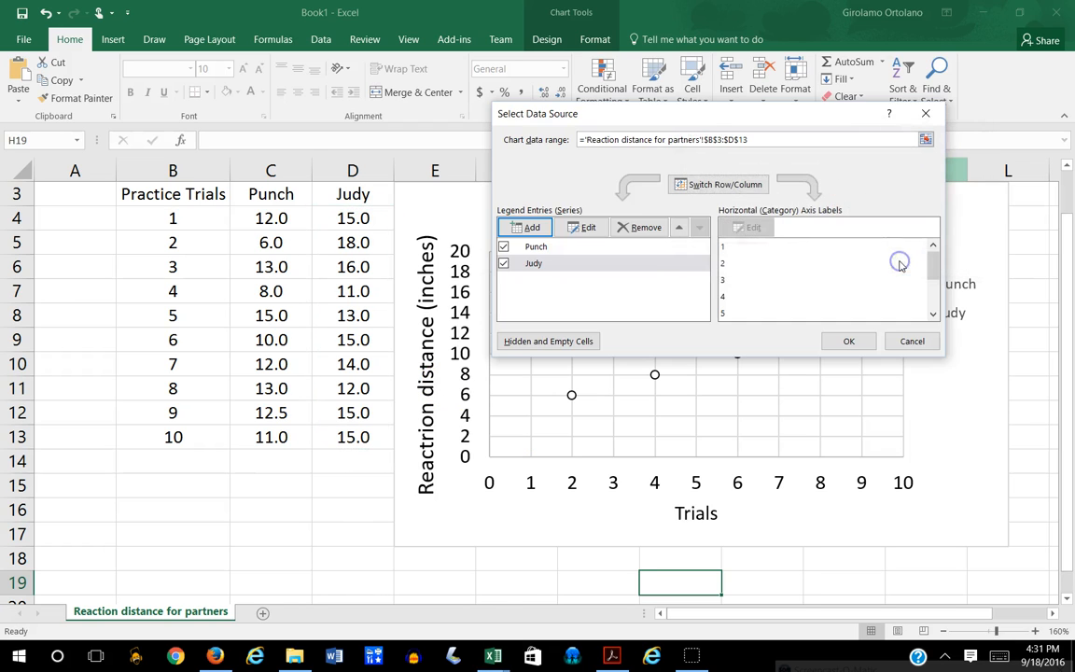
left_click(848, 341)
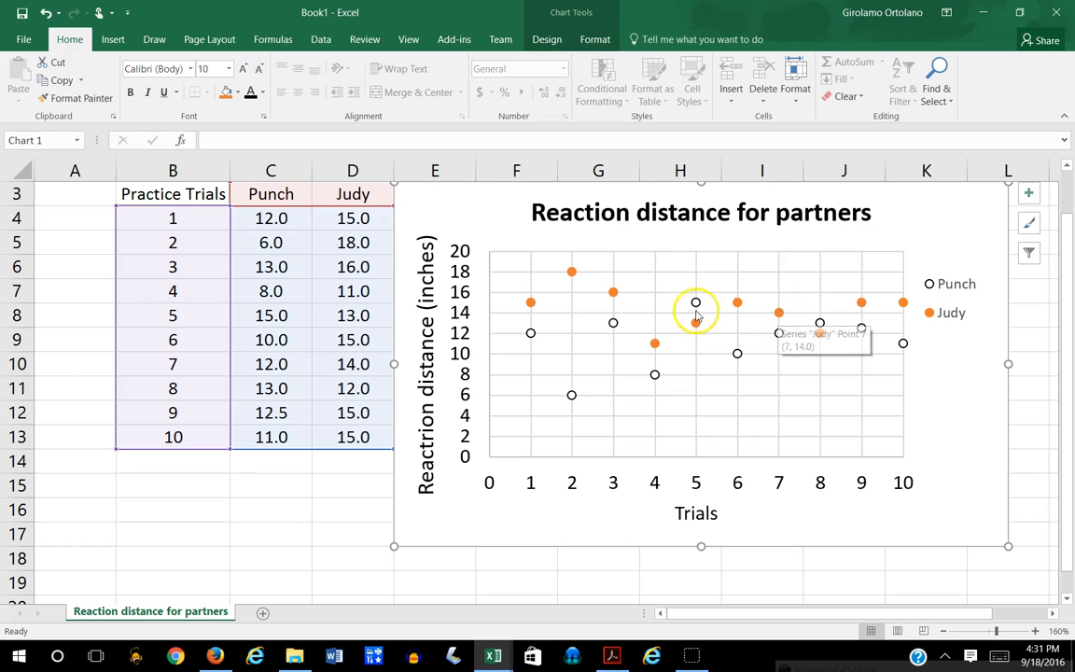
Step: Give the markers of the orange series a solid black fill
right_click(656, 346)
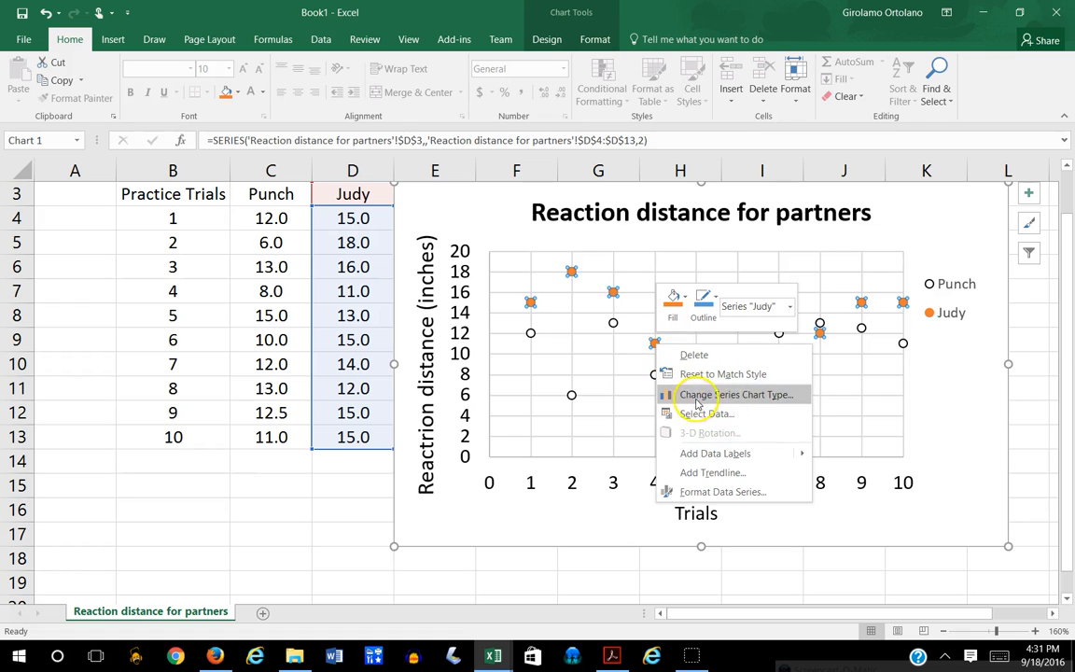
left_click(733, 491)
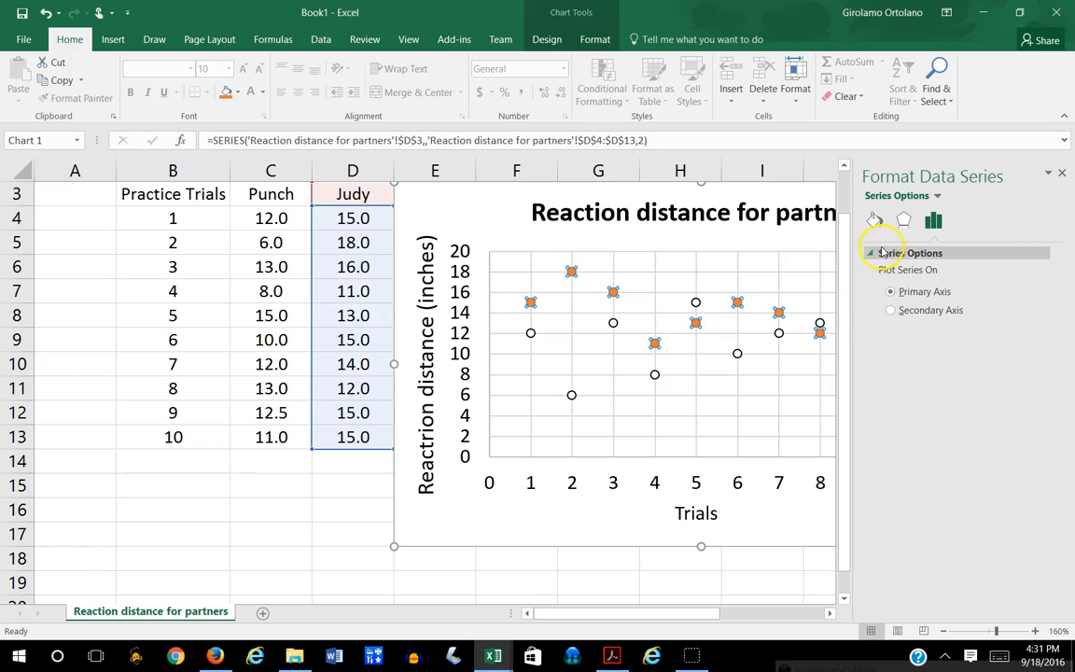
left_click(936, 223)
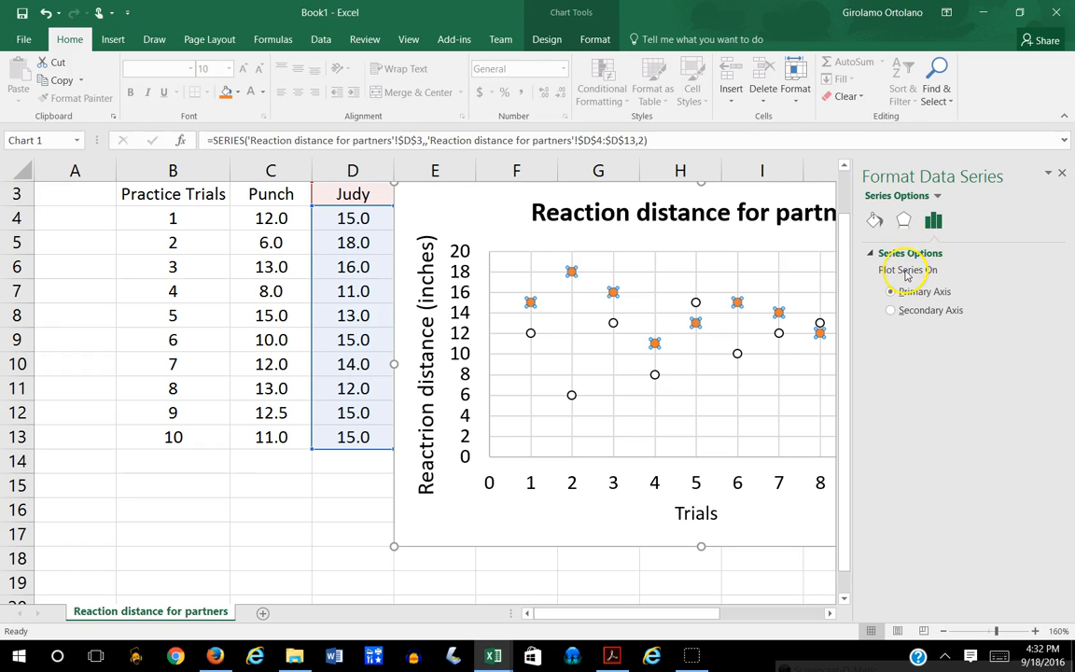
left_click(877, 258)
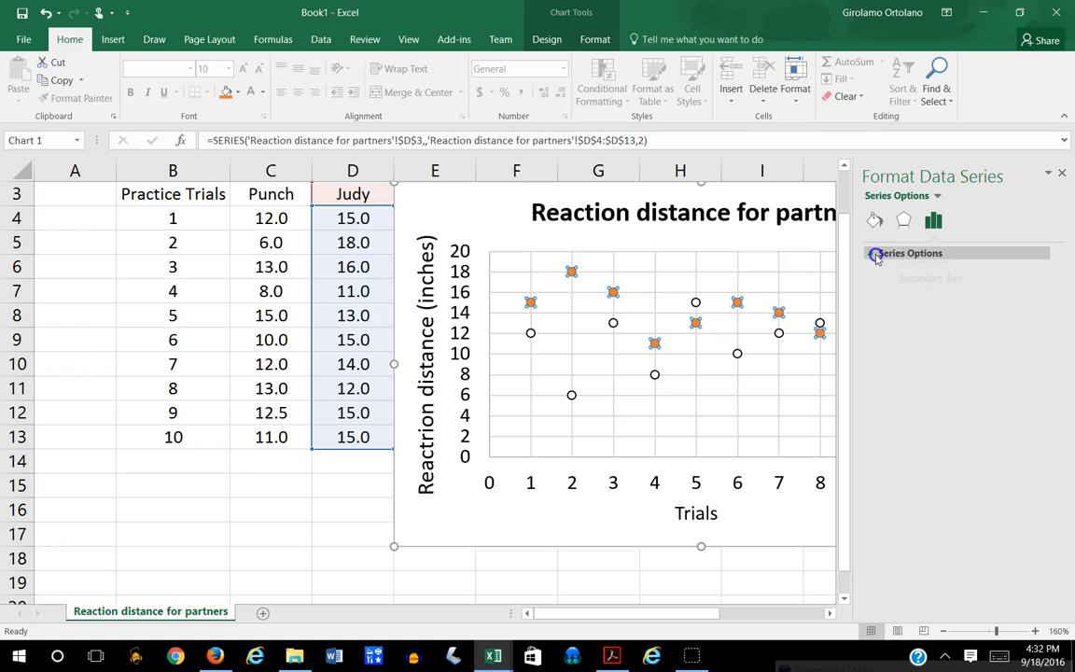
left_click(906, 223)
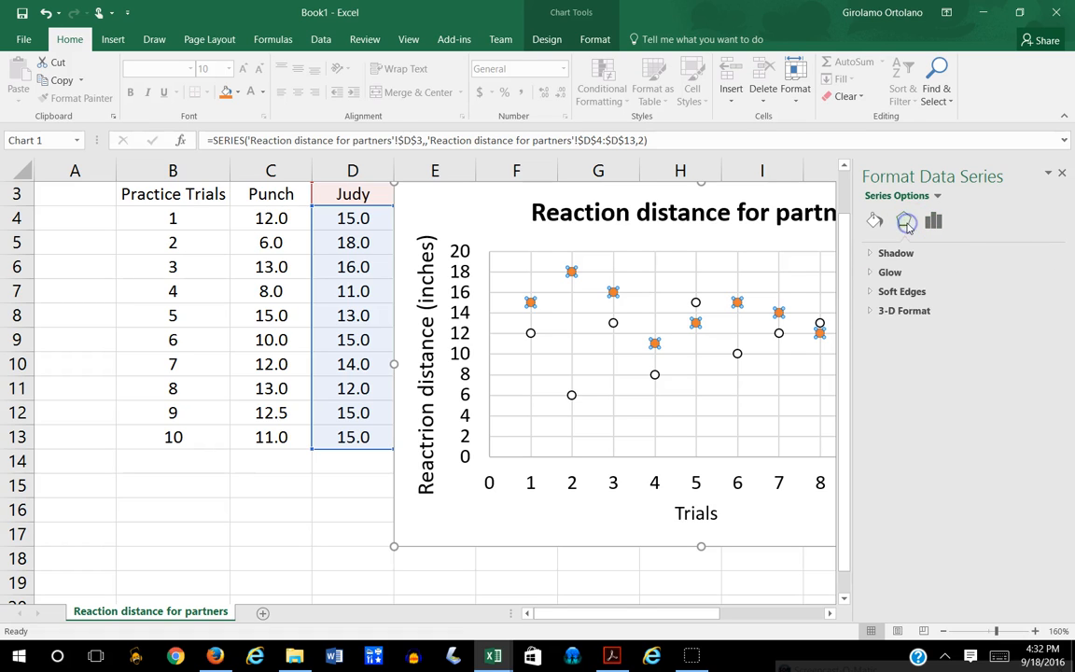
left_click(876, 221)
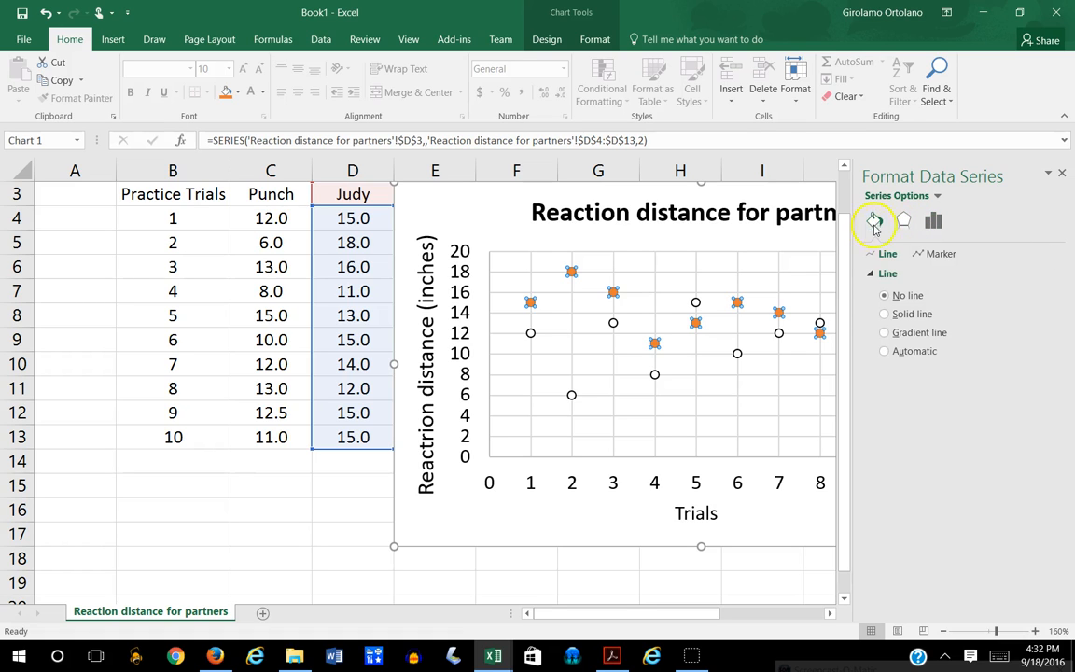
left_click(939, 255)
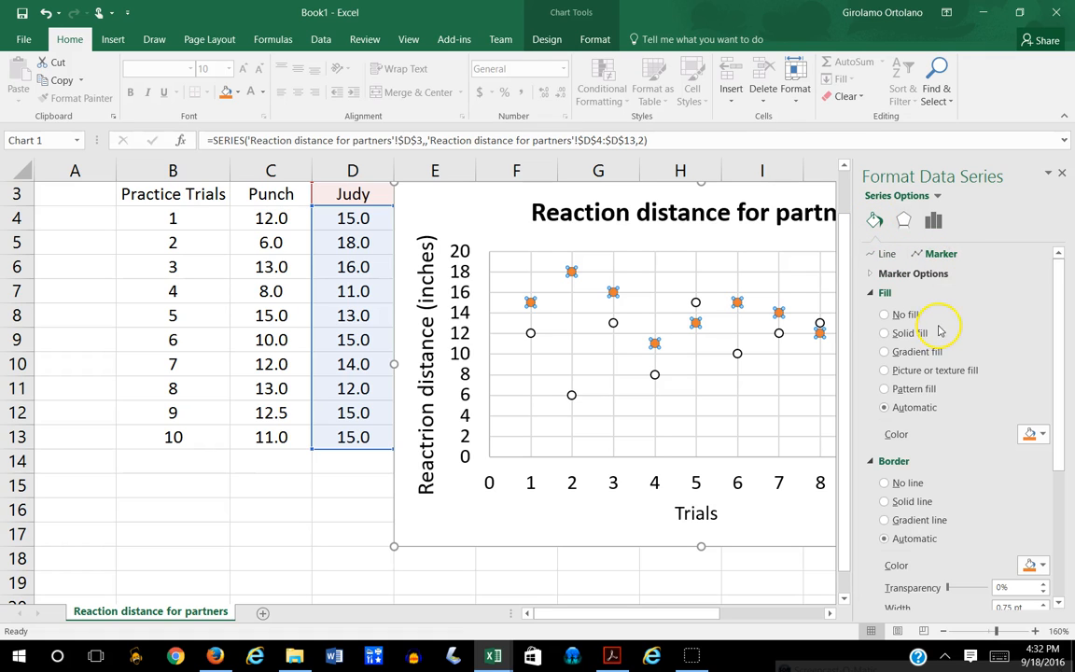
left_click(1043, 435)
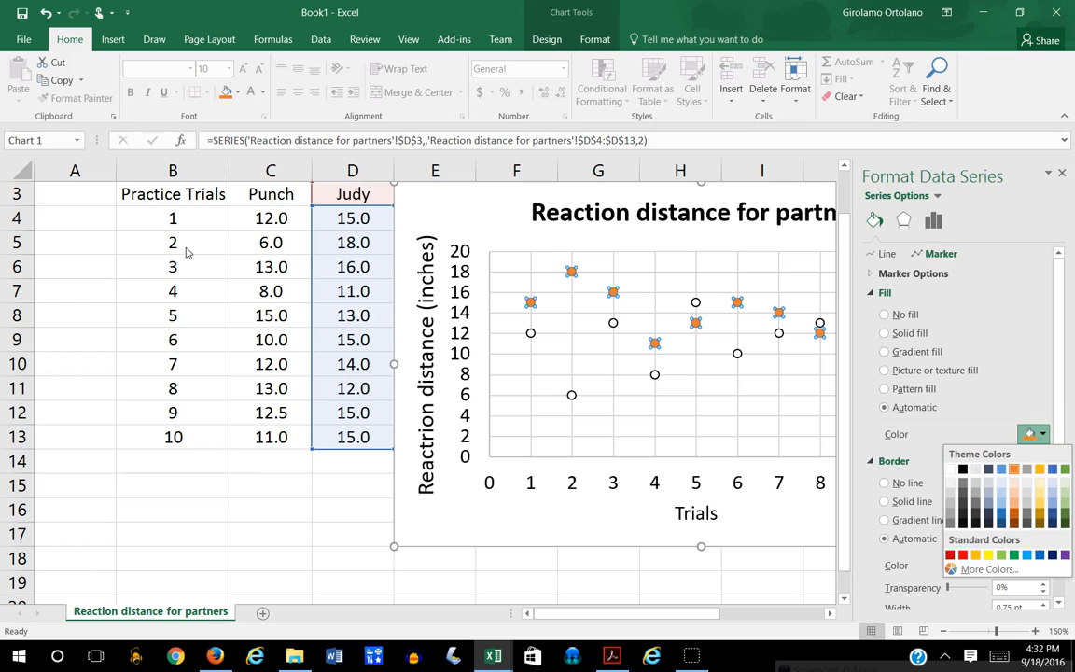
left_click(963, 468)
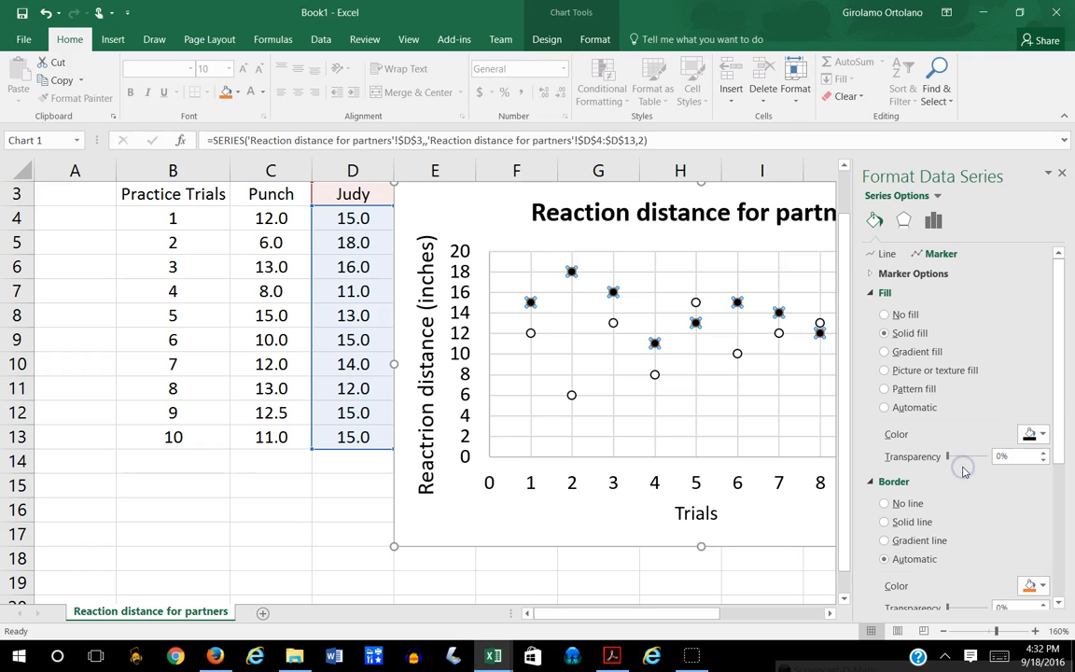
Step: Set the border of the same series' markers to black, deselect the chart and close the formatting pane
left_click(1042, 586)
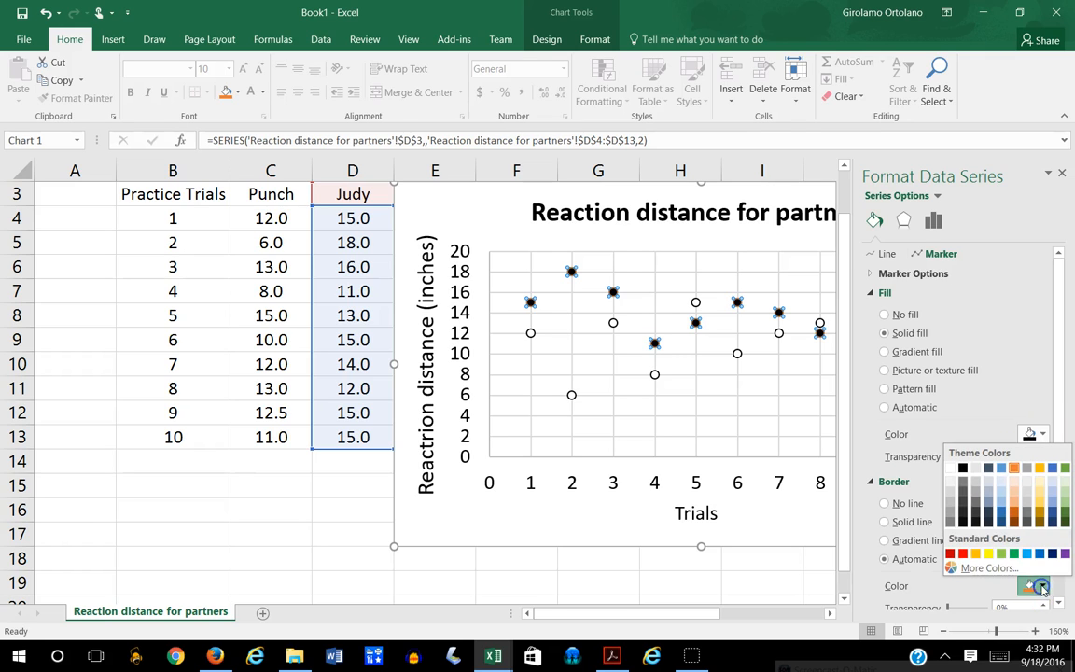
left_click(963, 469)
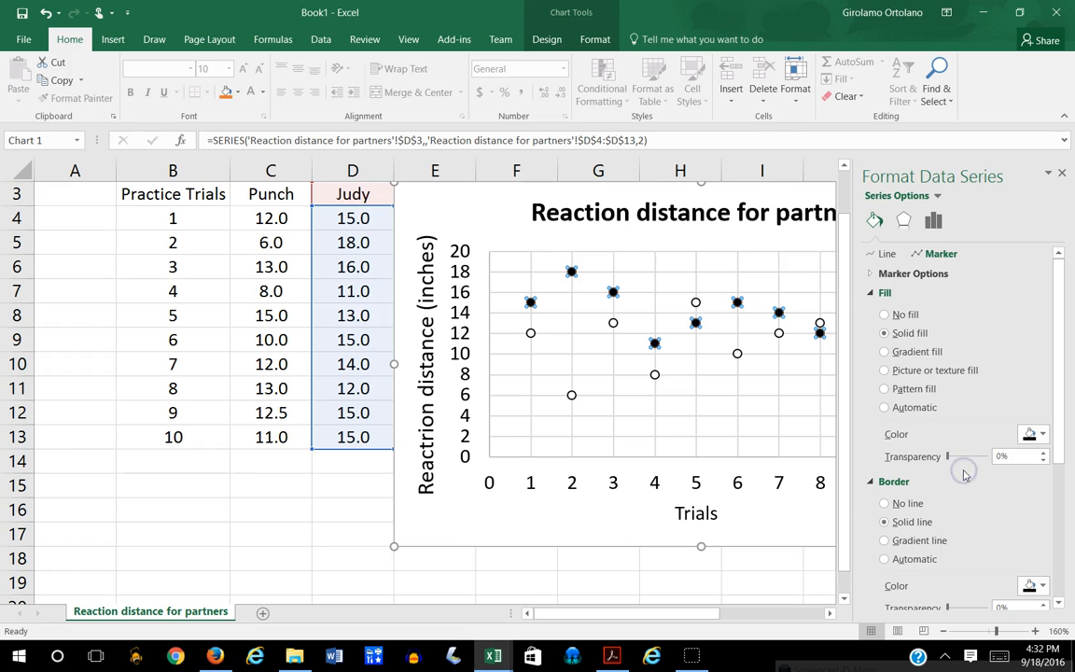
left_click(729, 564)
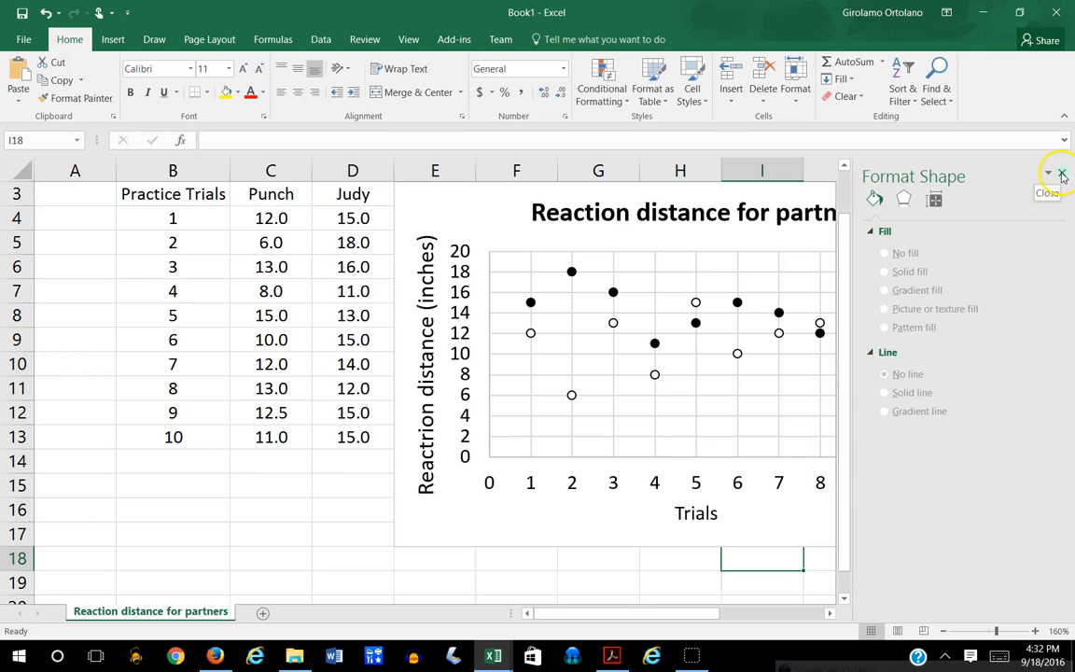
left_click(1060, 174)
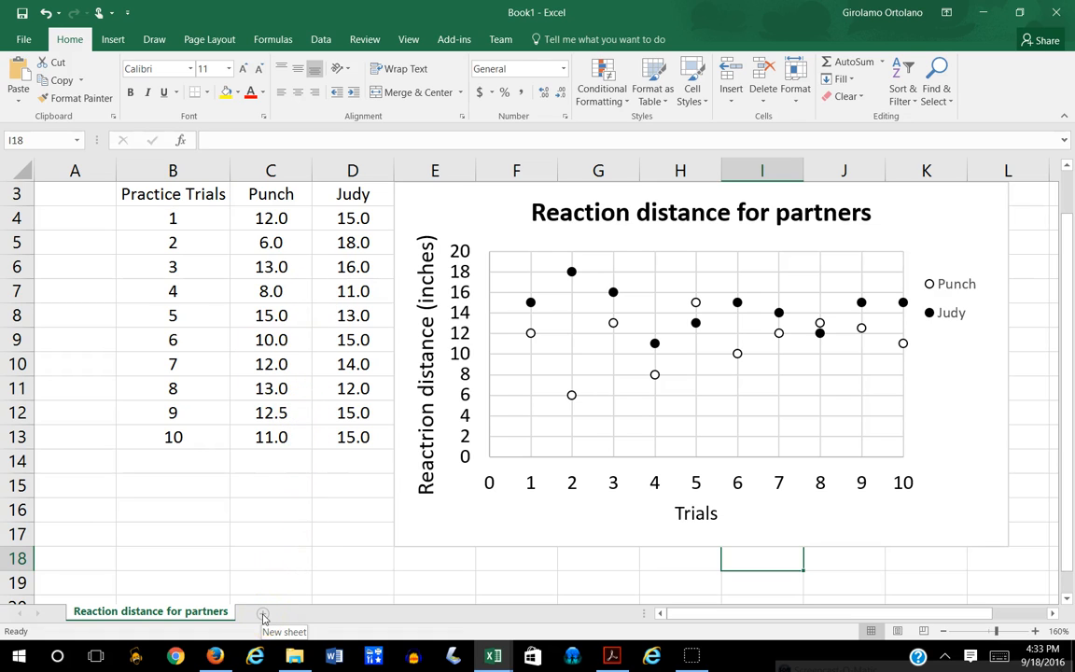
Step: Add a new worksheet and enter the title "Reaction distance for hypothesis testing" in cell A1
left_click(263, 614)
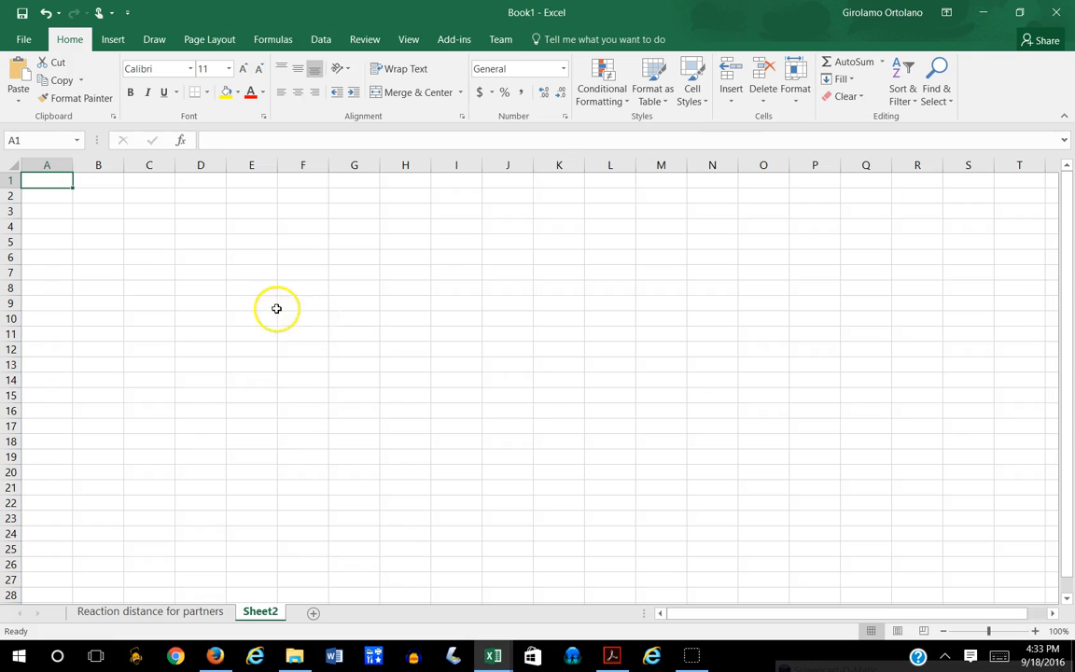
left_click(64, 184)
double_click(65, 184)
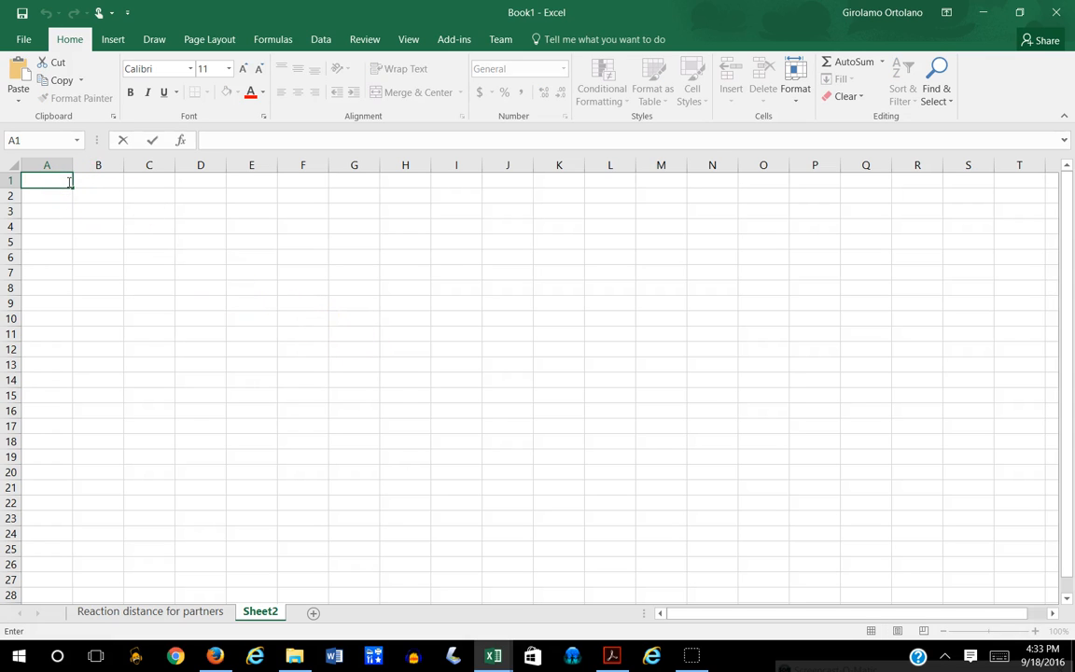
type("Reaction di")
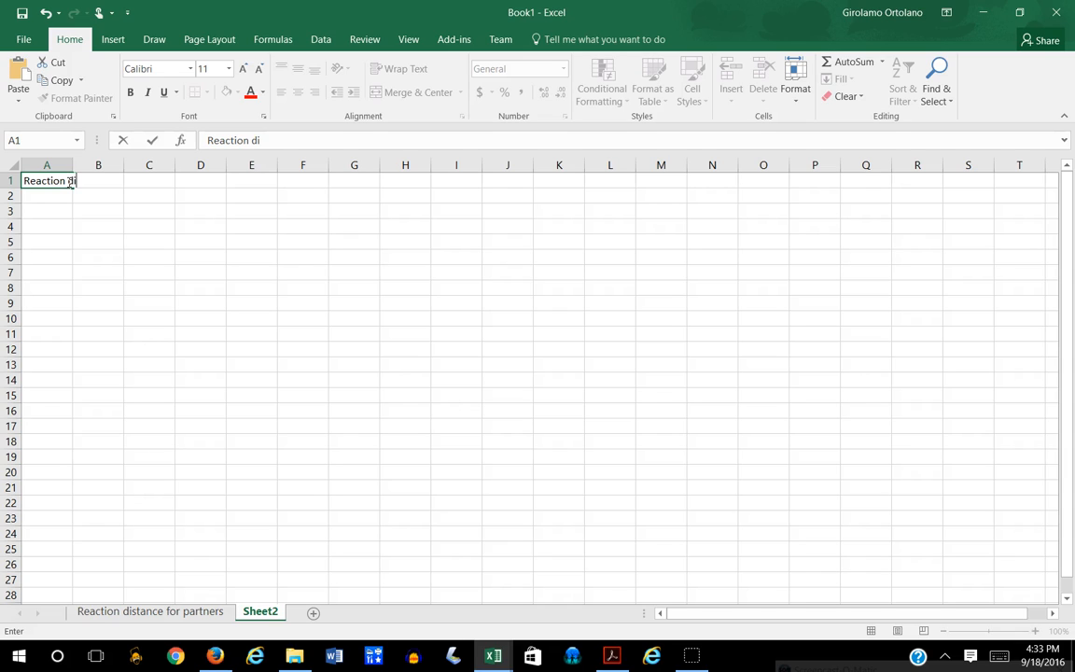
type("stance for hypo")
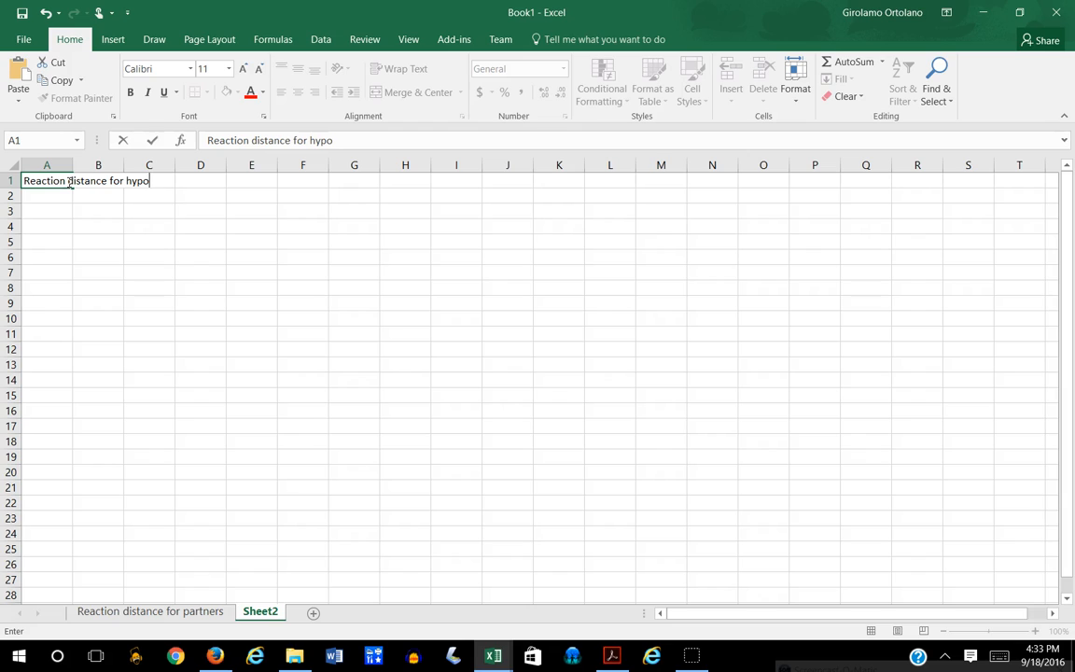
type("thesis testing")
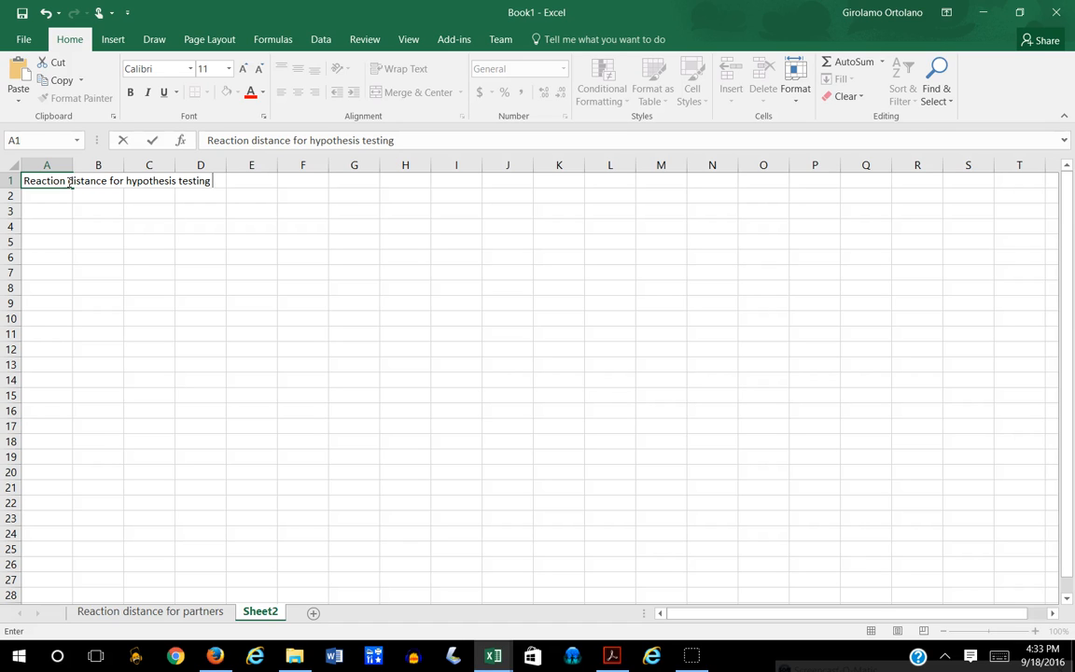
Step: Enter the column headings Trials, Punch and Judy in cells B3 to D3
left_click(73, 184)
left_click(101, 211)
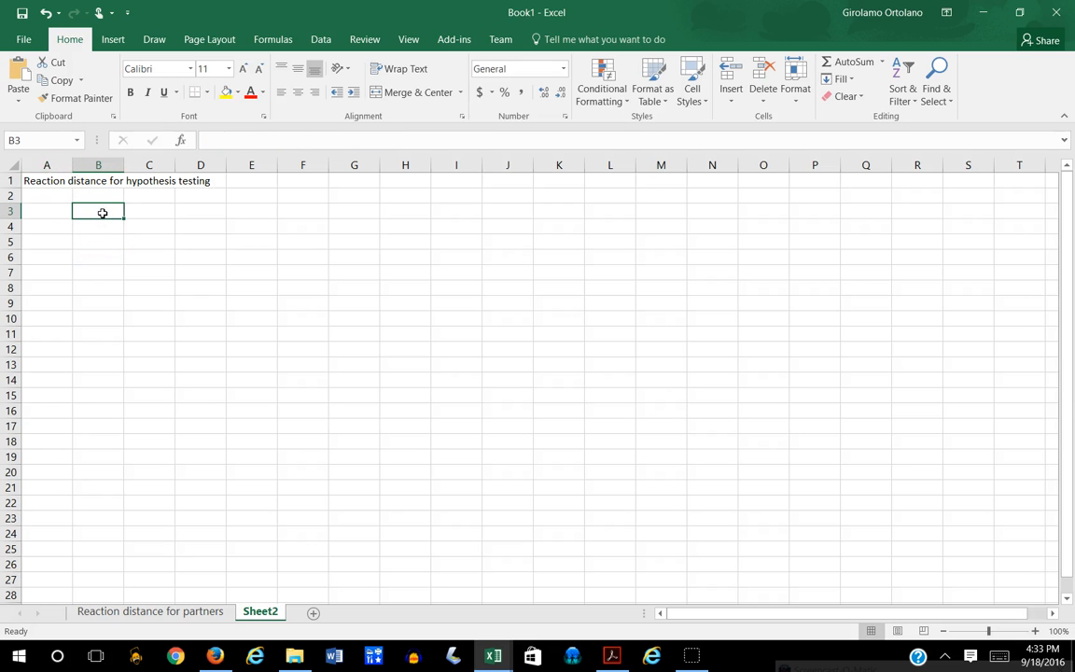
type("Trial")
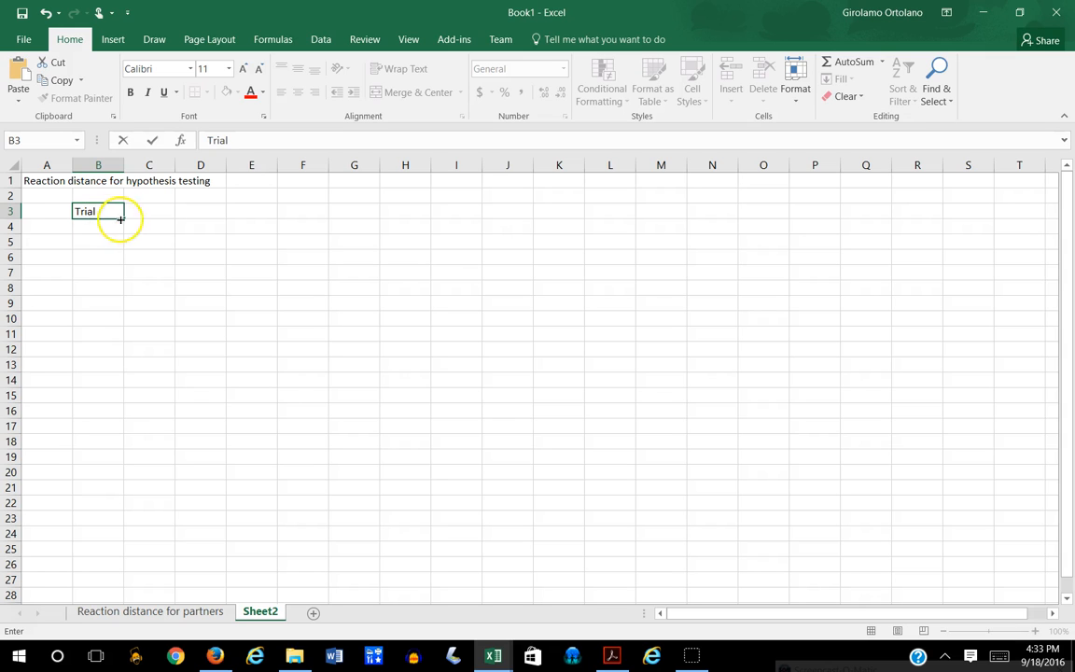
type("s")
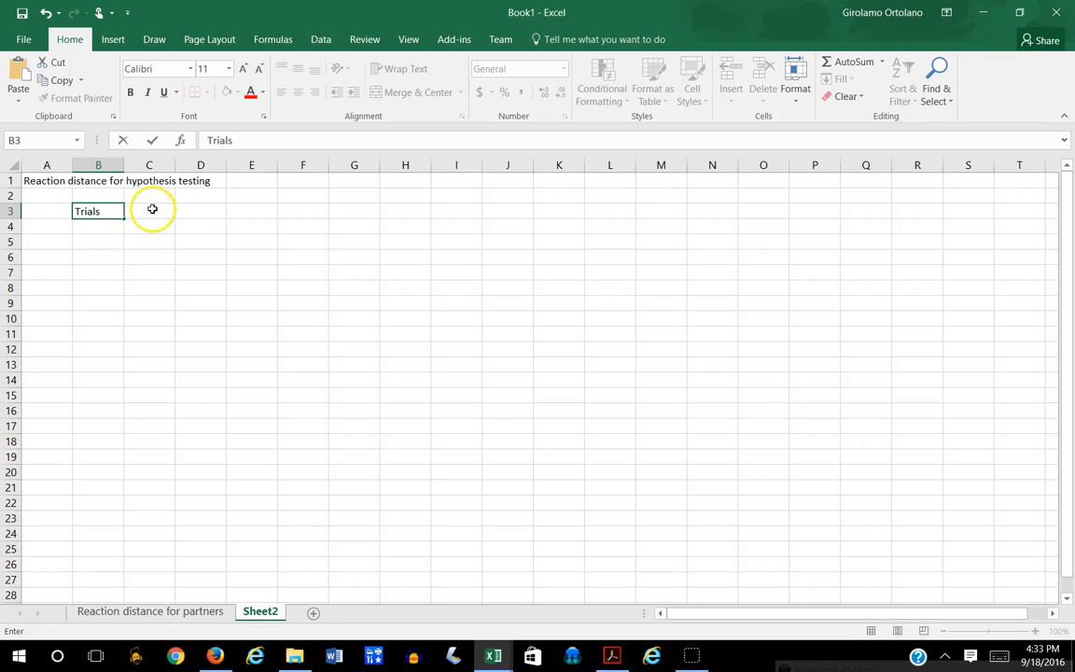
left_click(153, 211)
type("Punch")
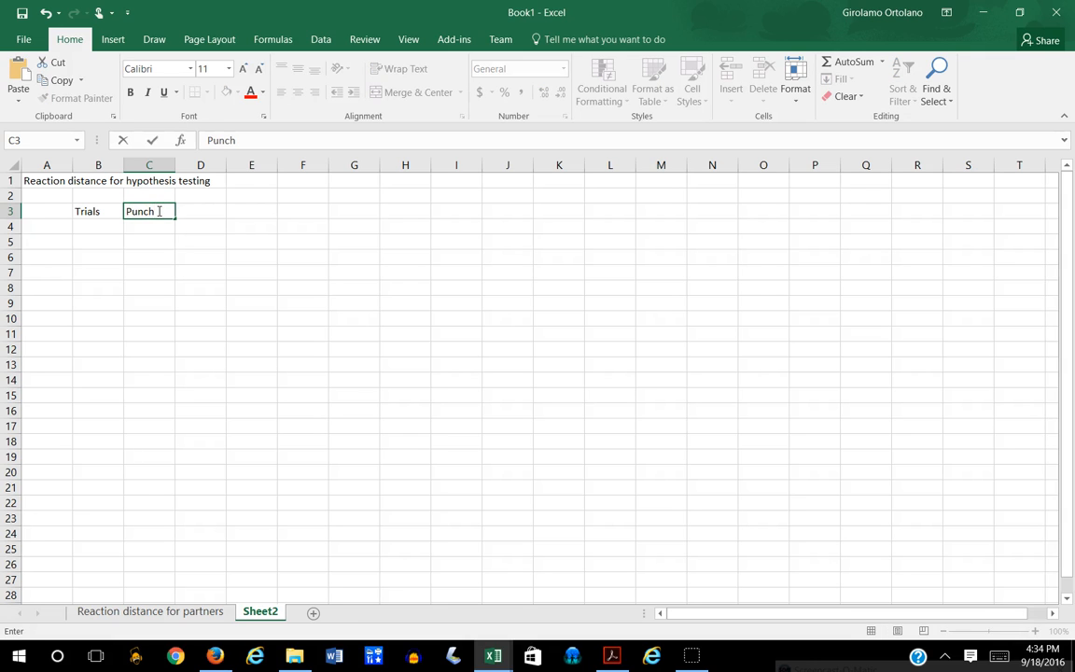
left_click(201, 213)
type("Judy")
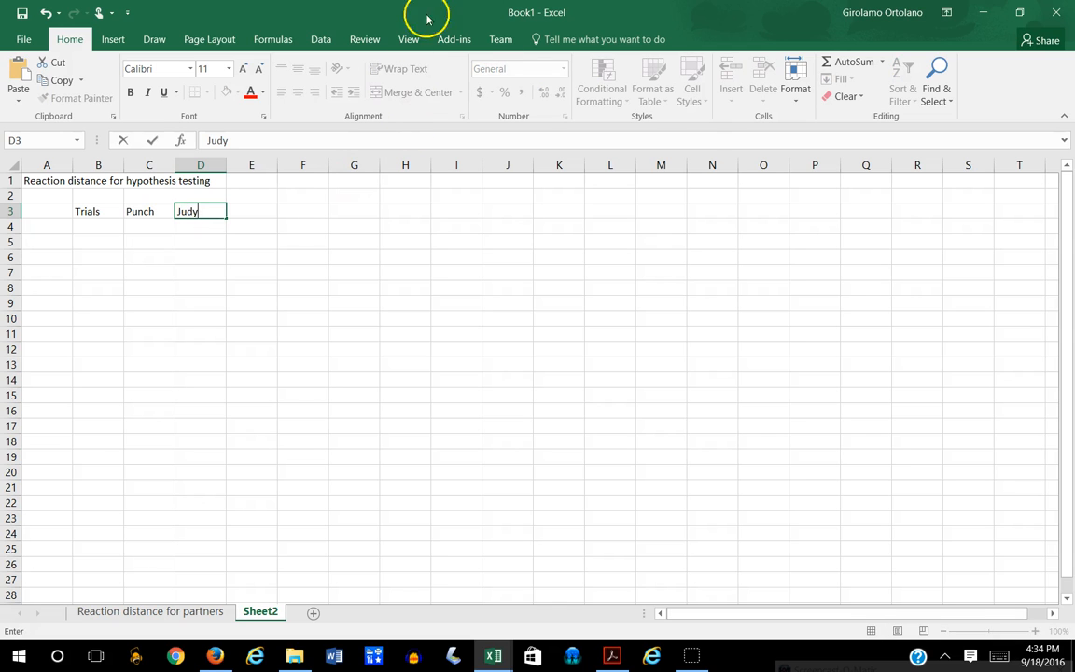
Step: Number the trials 1 to 10 in B4:B13, entering 1 and 2 and extending the series down
left_click(96, 225)
type("1")
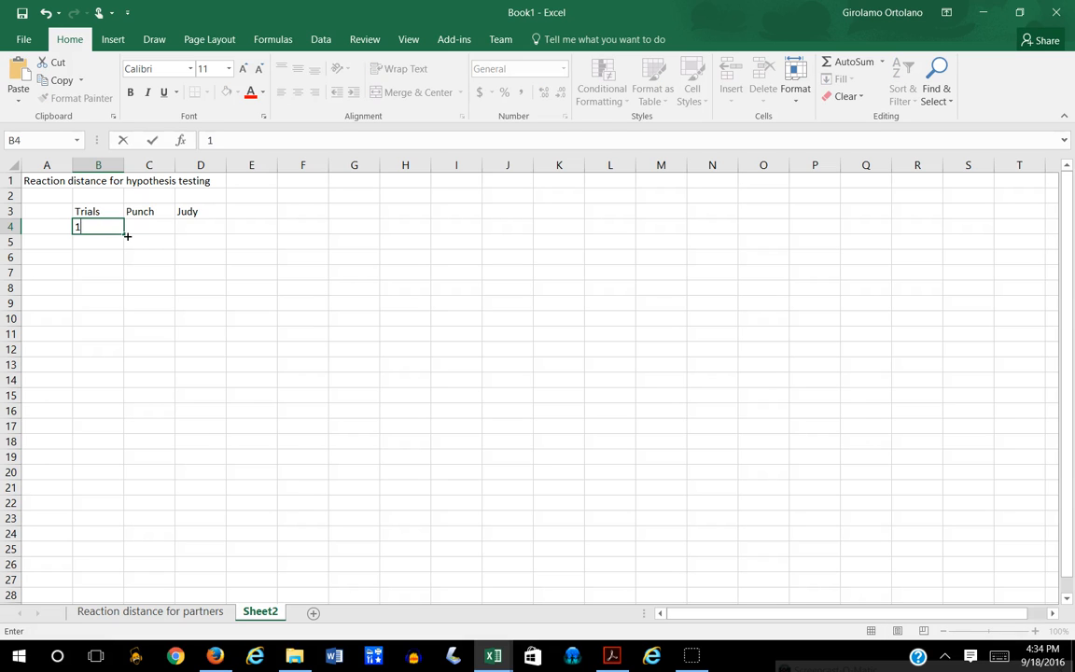
key("Return")
type("2")
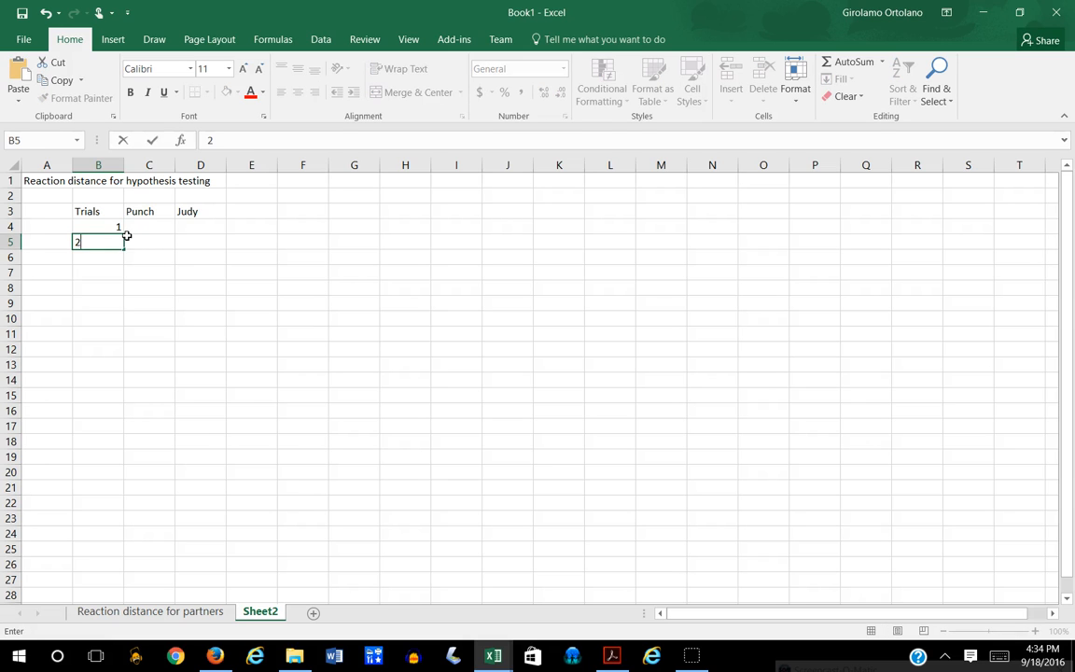
key("Return")
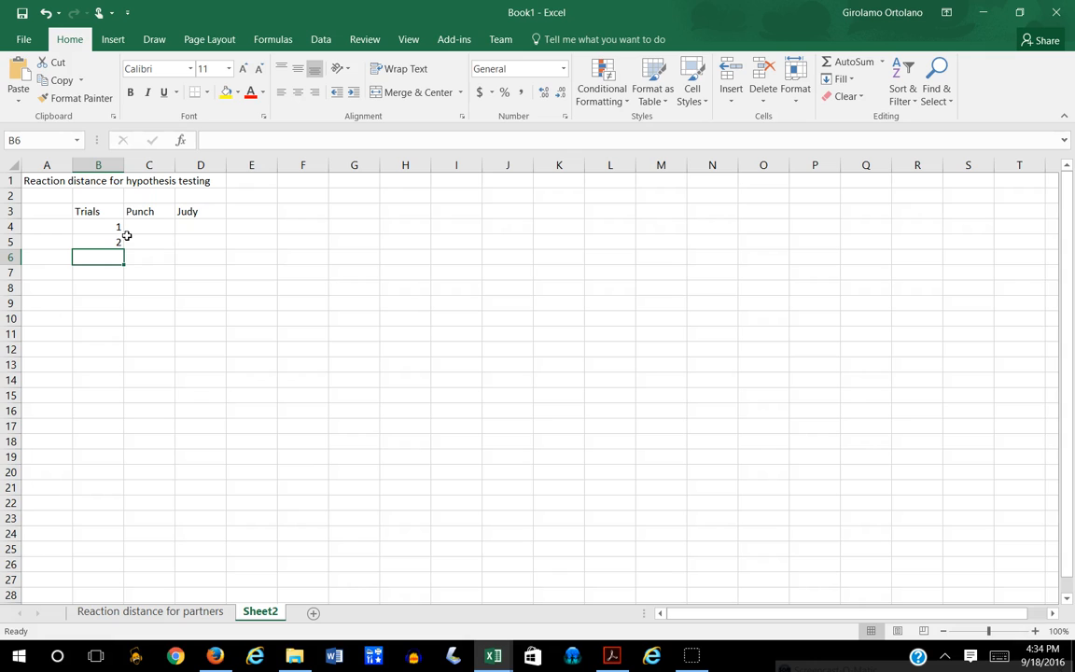
left_click(109, 231)
left_click_drag(109, 230, 109, 237)
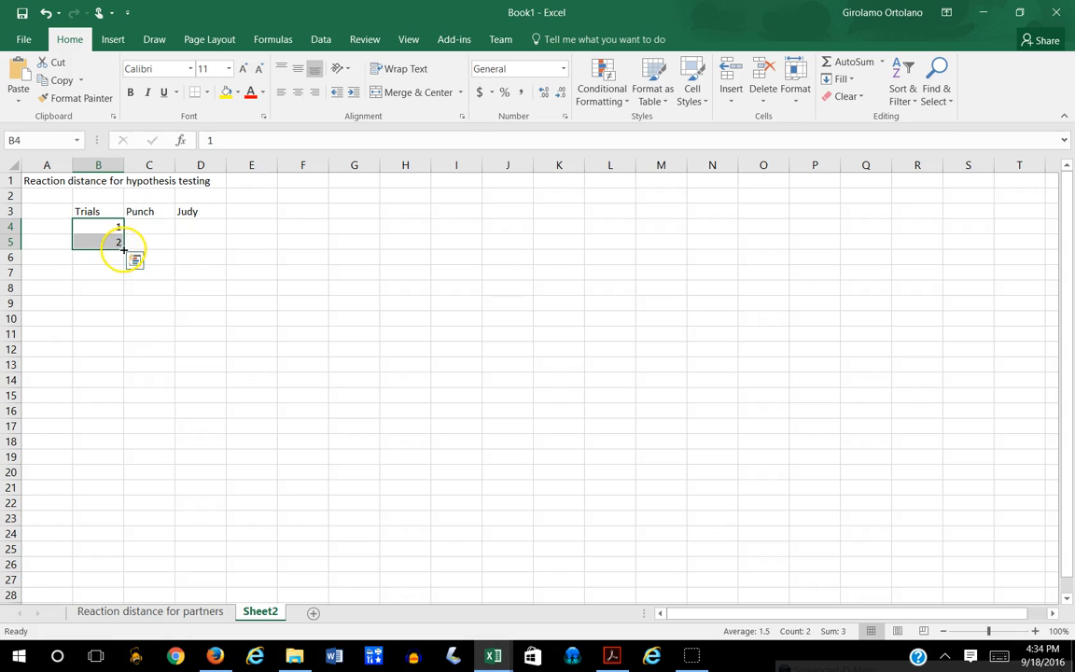
left_click_drag(122, 248, 123, 371)
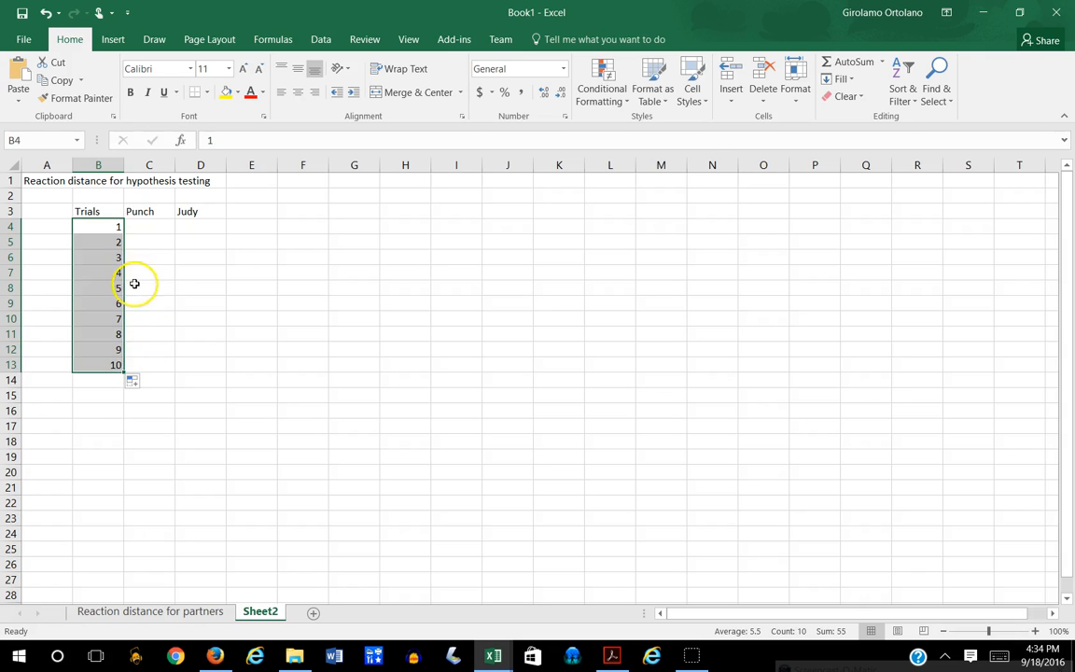
Step: Enter Punch's reaction distances for trials 1 to 5 in C4:C8: 12, 19, 15, 12 and 16
left_click(159, 229)
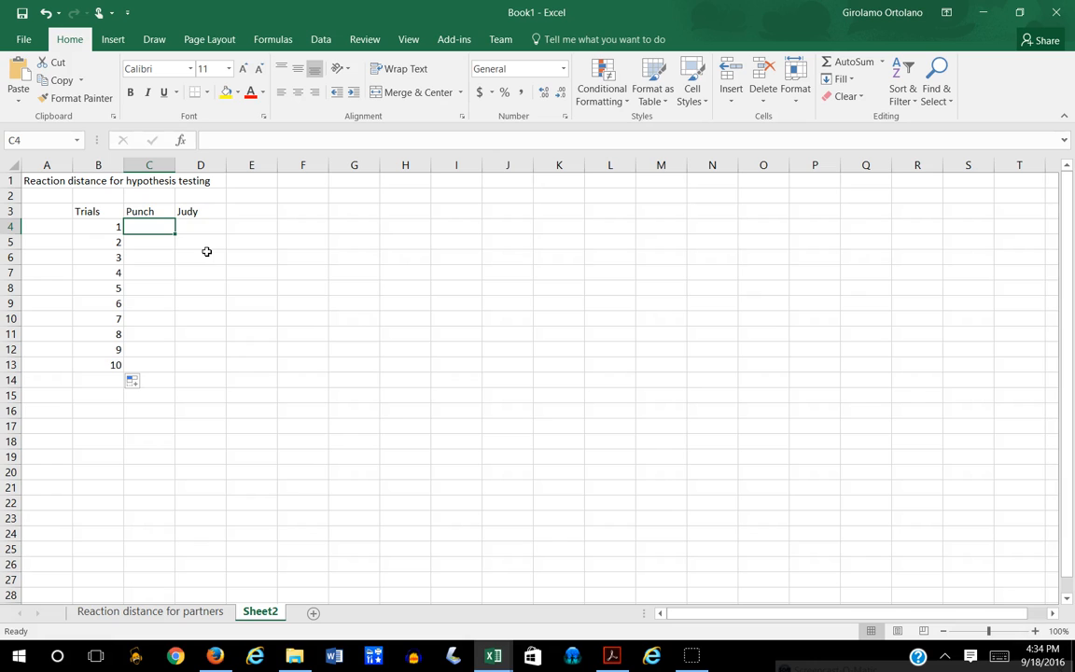
type("12")
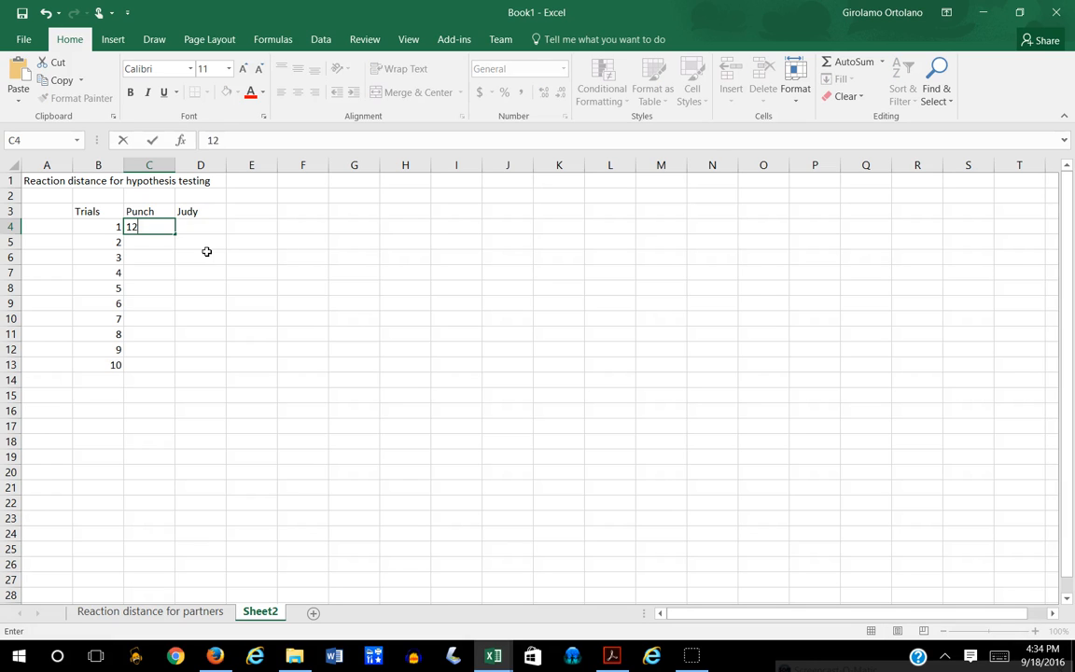
key("Return")
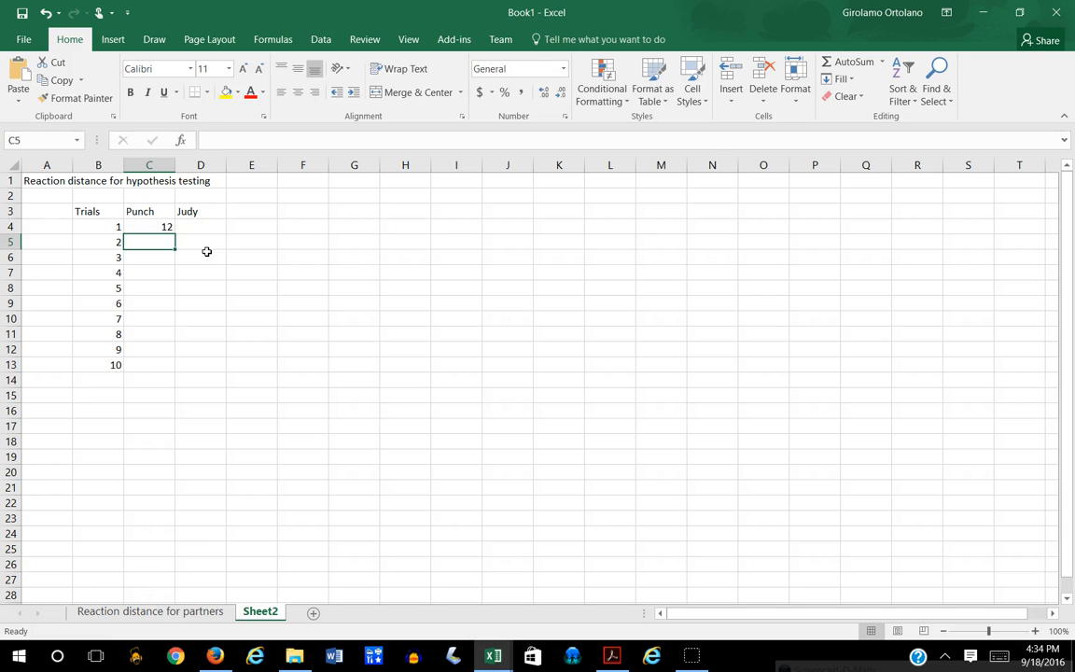
type("19")
key("Return")
type("15")
key("Return")
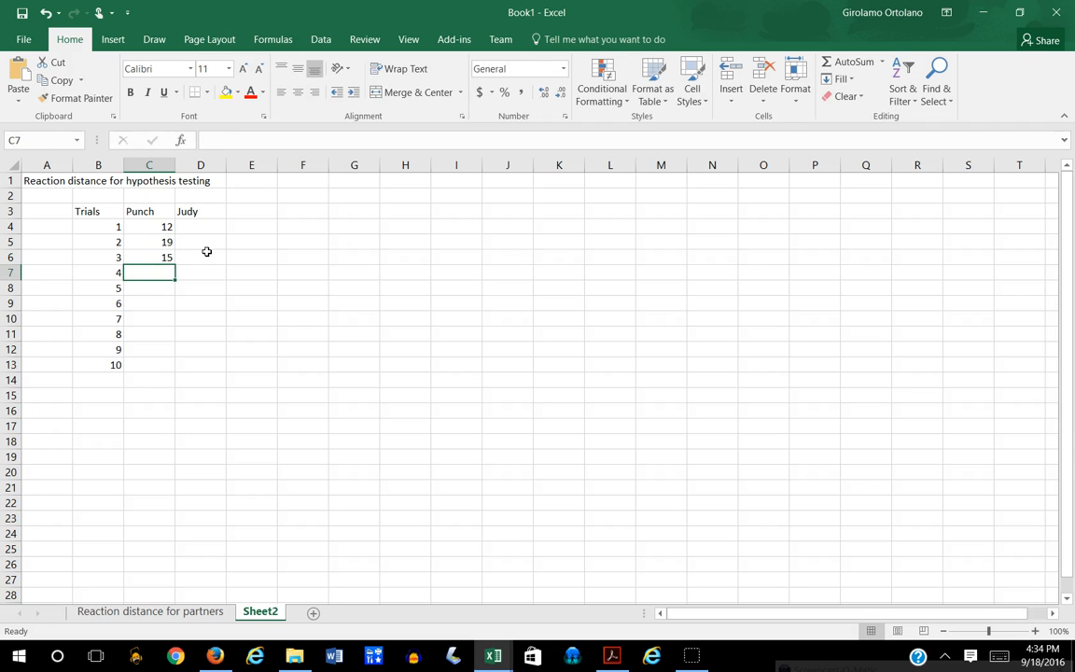
type("12")
key("Return")
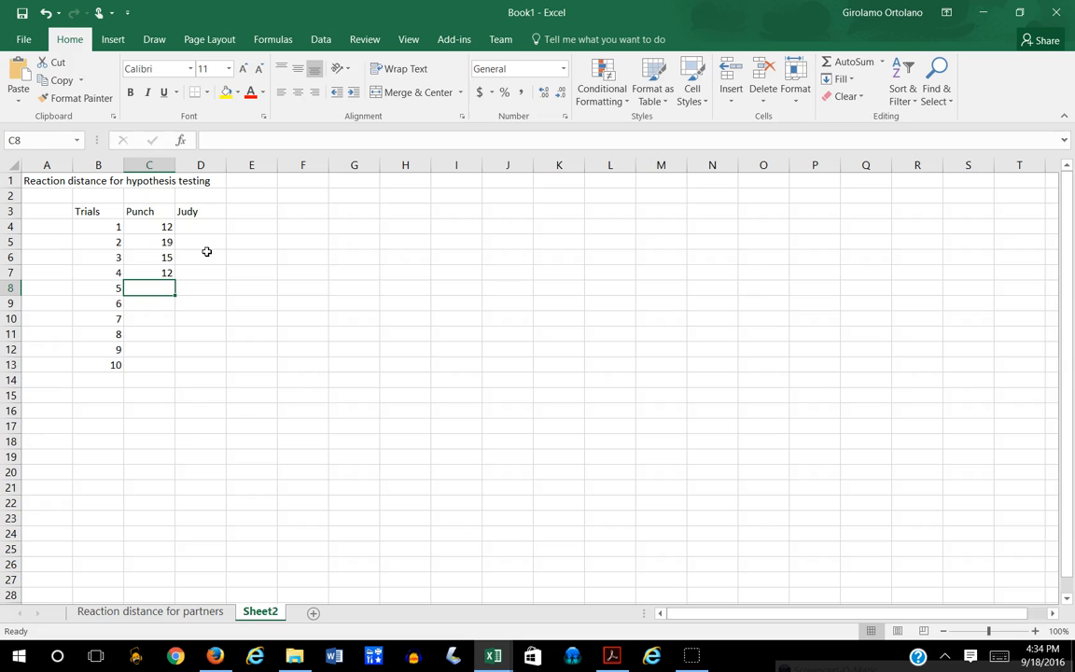
type("16")
key("Return")
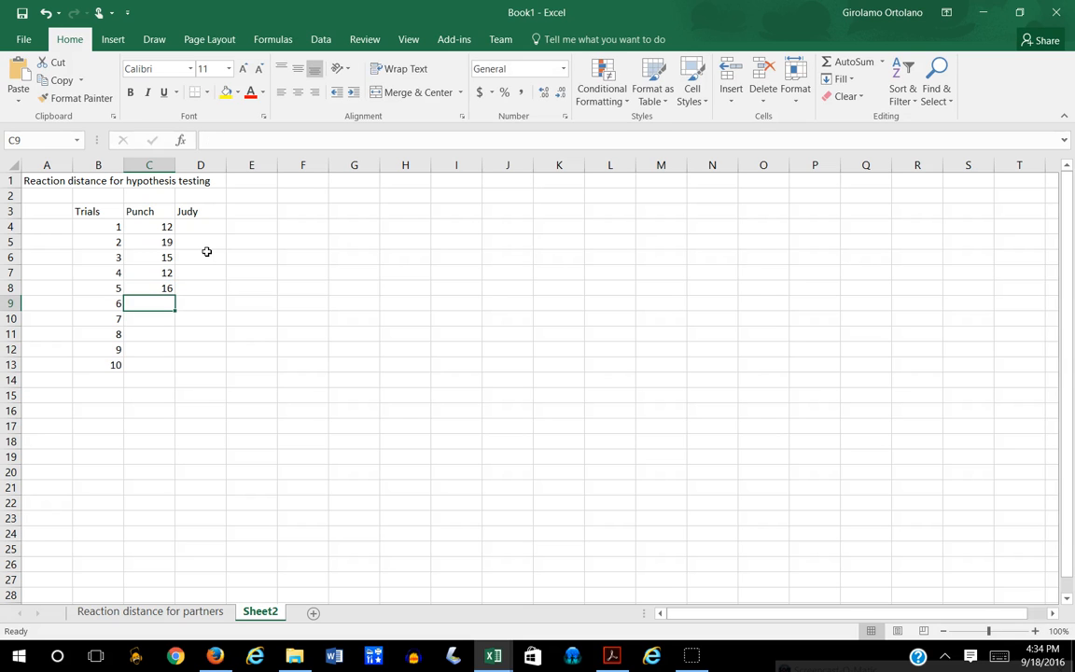
Step: Enter Punch's reaction distances for trials 6 to 10 in C9:C13: 17, 12, 16, 13 and 11
type("17")
key("Return")
type("12")
key("Return")
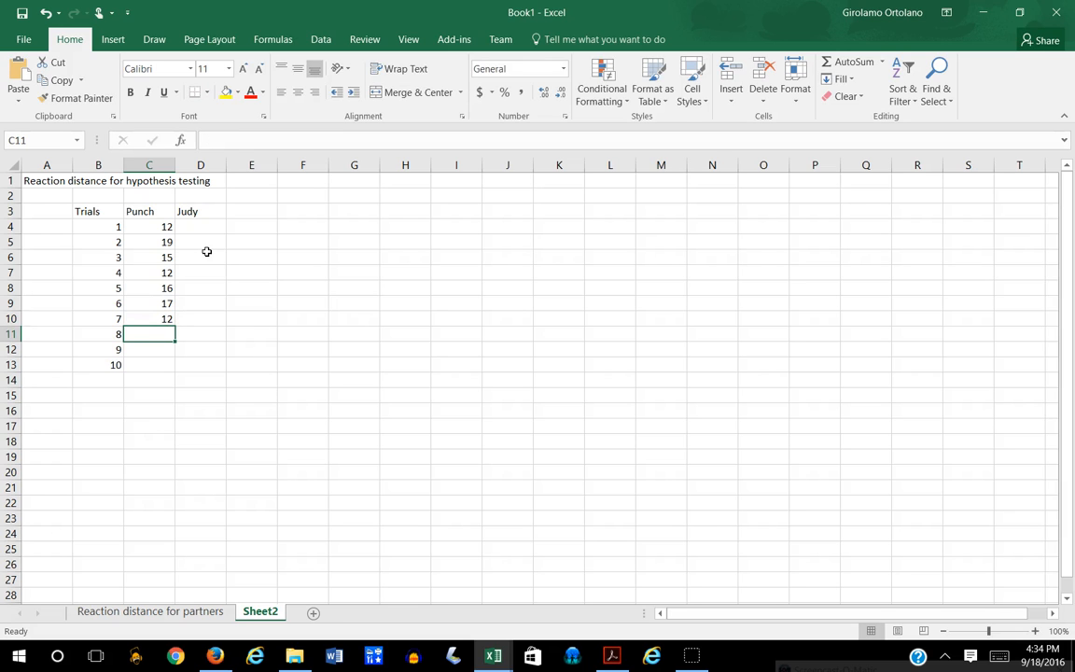
type("16")
key("Return")
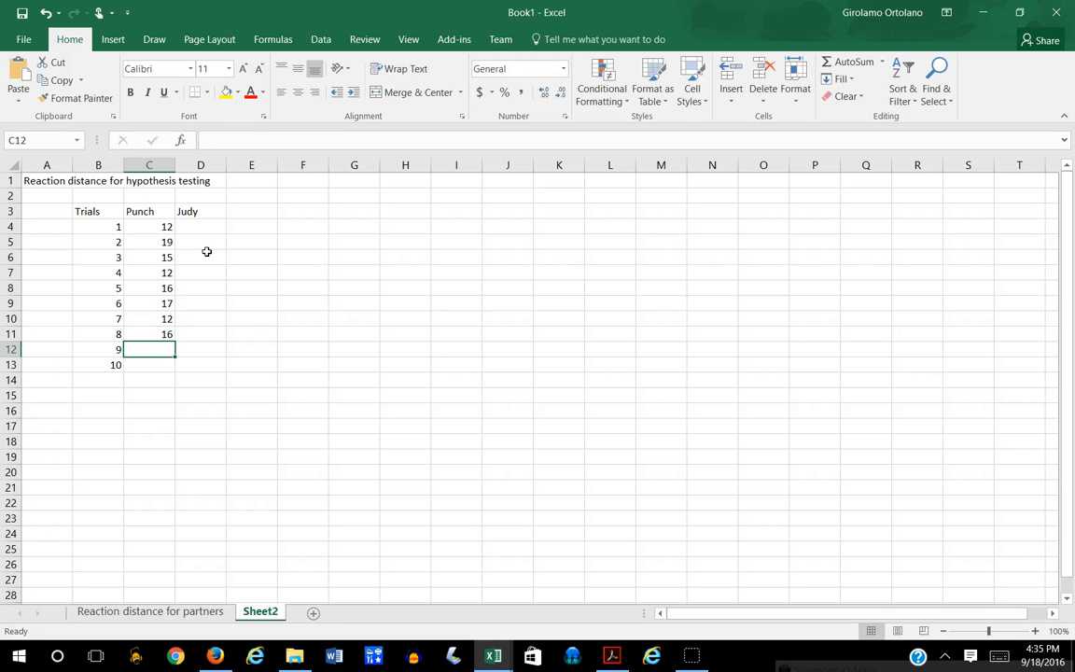
type("13")
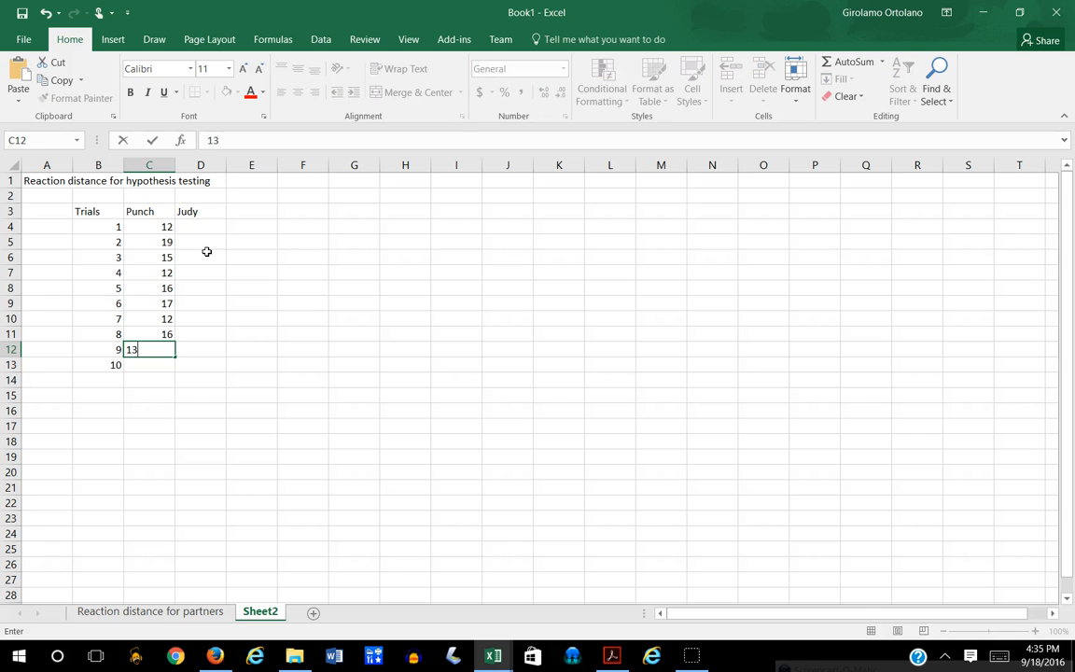
key("Return")
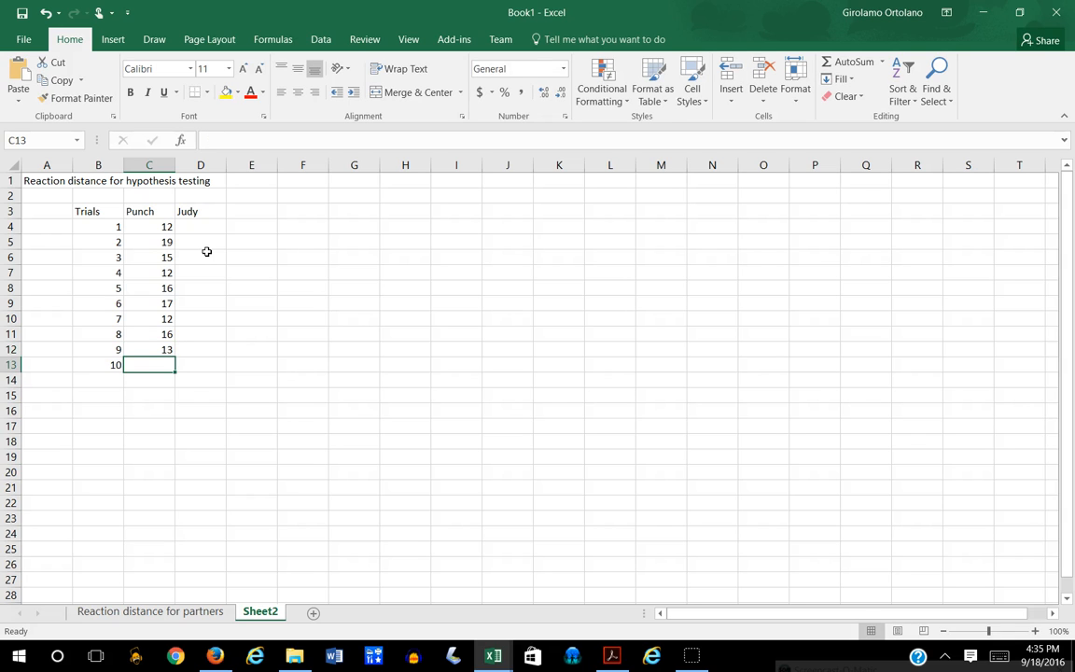
type("11")
key("ctrl+Return")
Step: Enter Judy's reaction distances for trials 1 to 5 in D4:D8: 25, 15, 22, 18 and 16
key("Up")
key("Up")
key("Right")
key("Up")
key("Up")
key("Up")
key("Up")
key("Up")
key("Up")
key("Up")
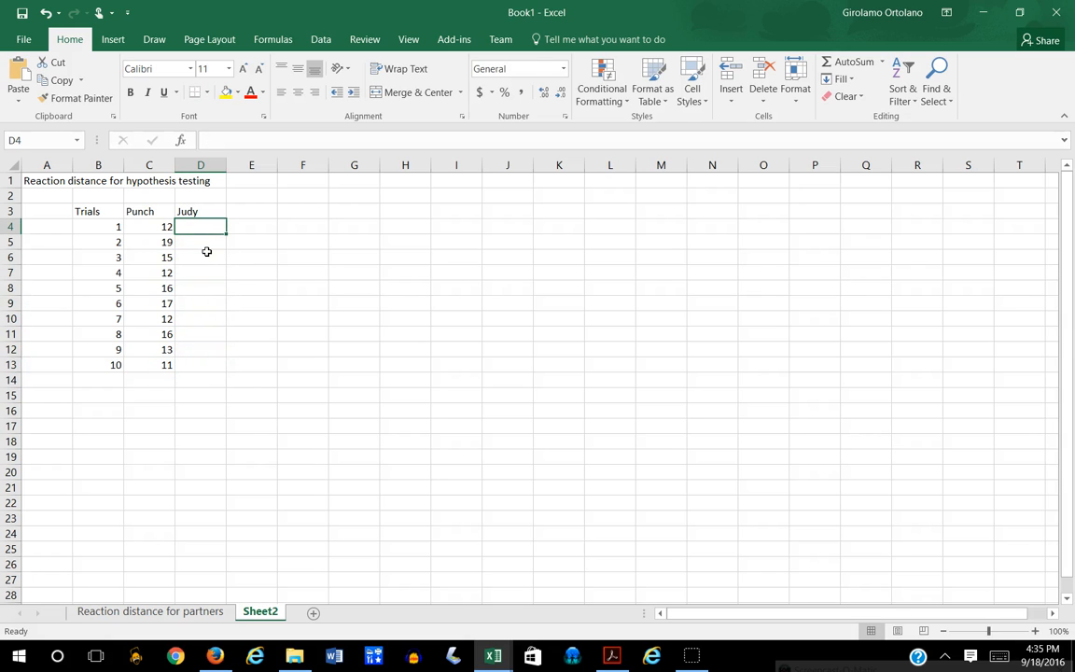
type("25")
key("Return")
type("15")
key("Return")
type("22")
key("Return")
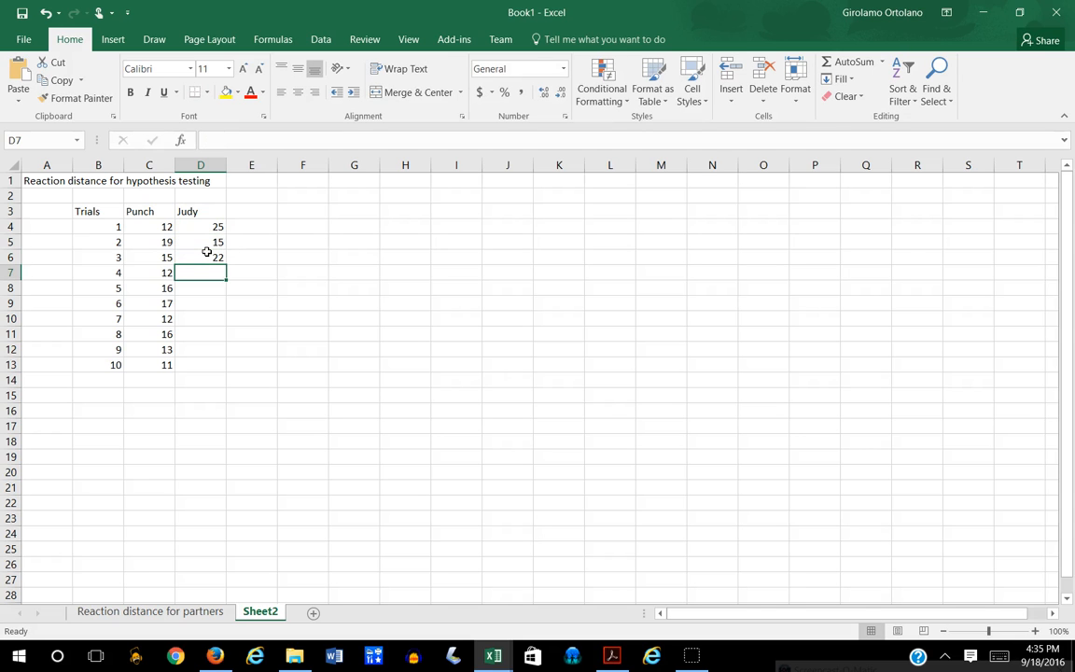
type("18")
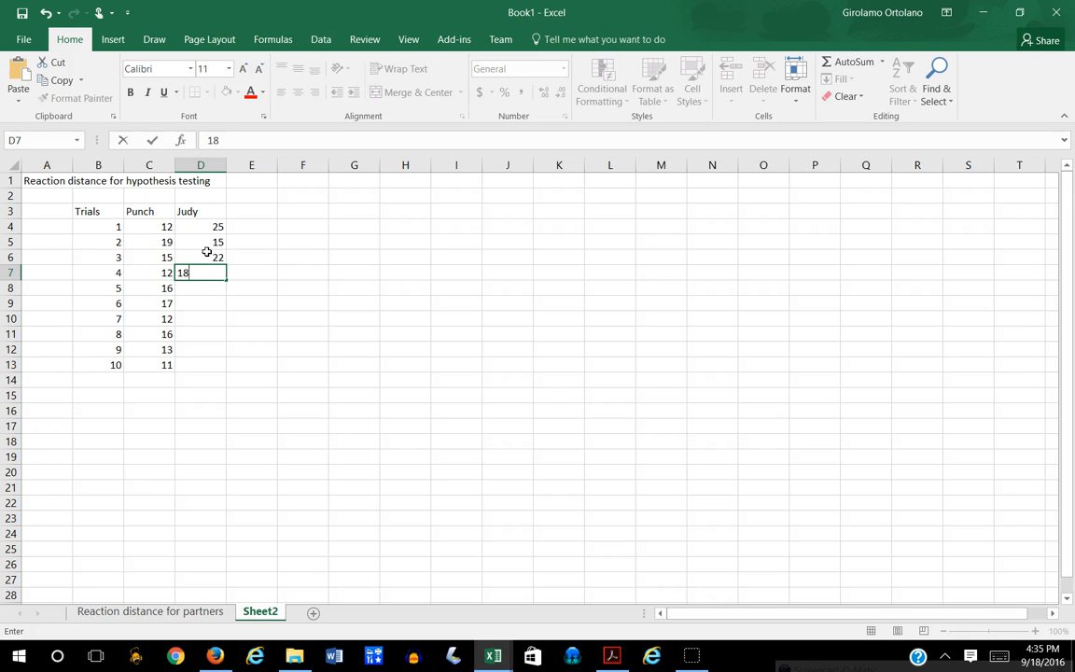
key("Return")
type("16")
key("Return")
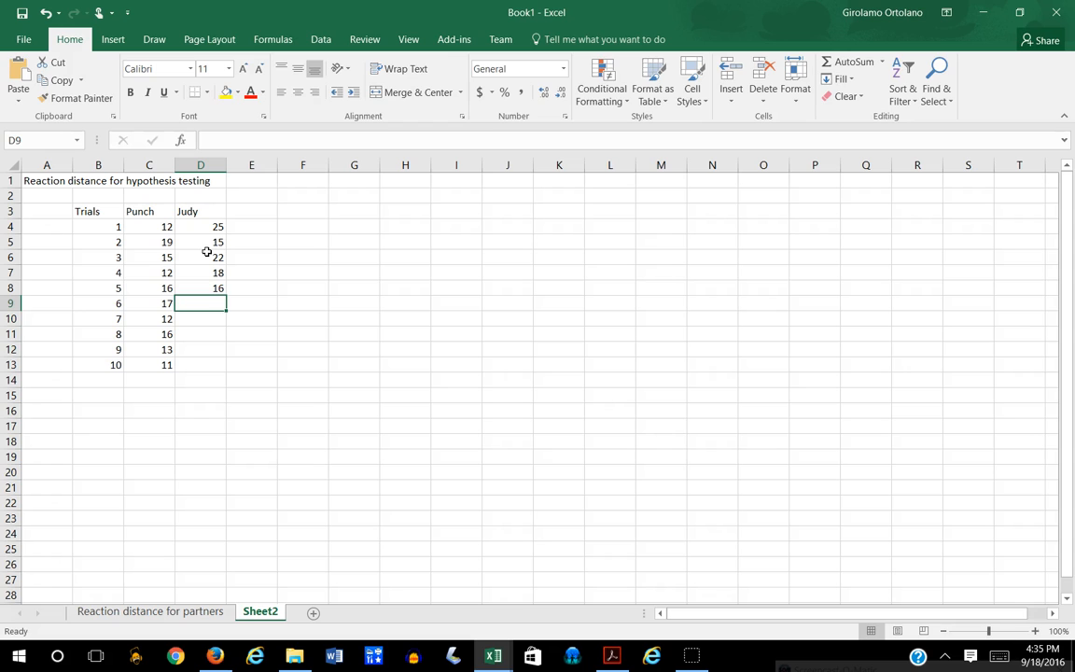
Step: Enter Judy's reaction distances for trials 6 to 10 in D9:D13: 18, 20, 22, 18 and 16
type("18")
key("Return")
type("20")
key("Return")
type("22")
key("Return")
type("1")
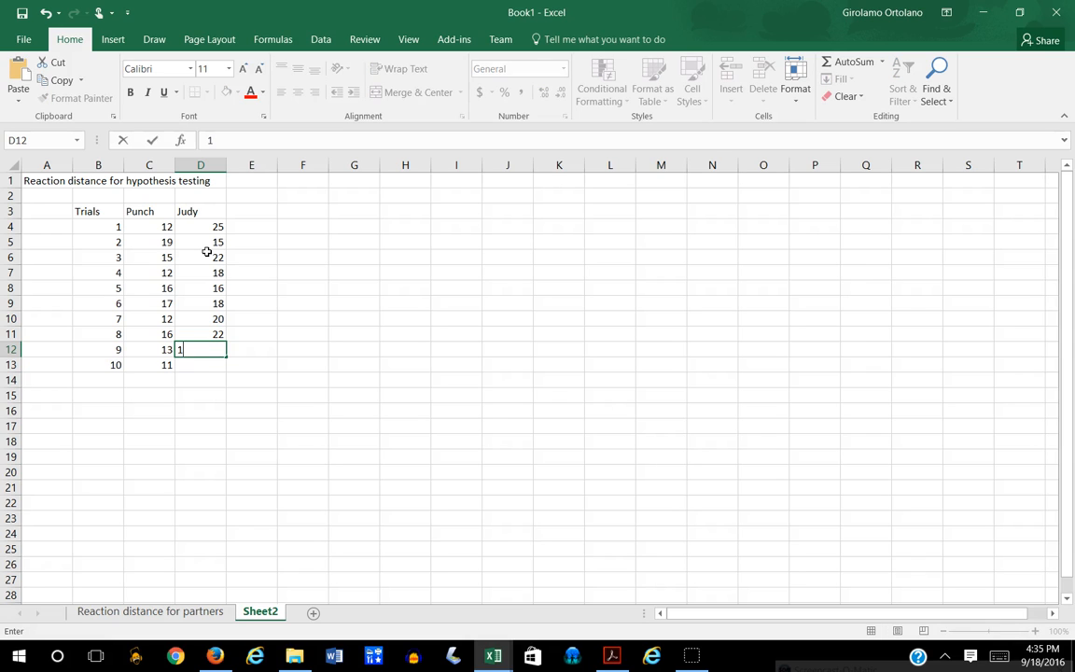
type("8")
key("Return")
type("16")
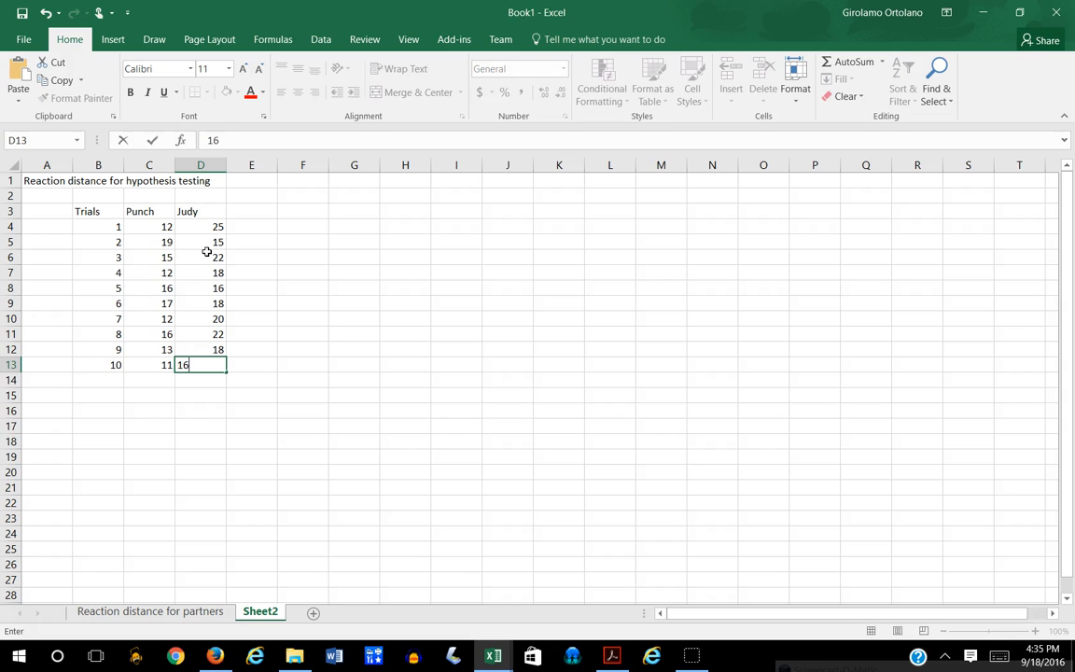
key("Return")
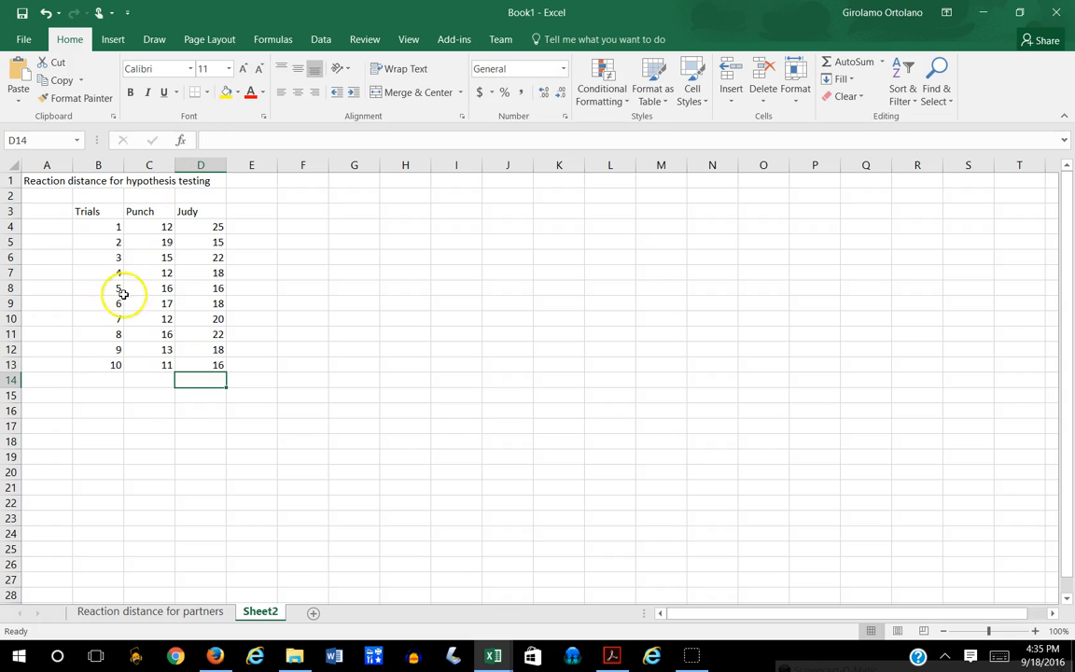
Step: Label the row below the trials "mean" in cell B14
left_click(113, 380)
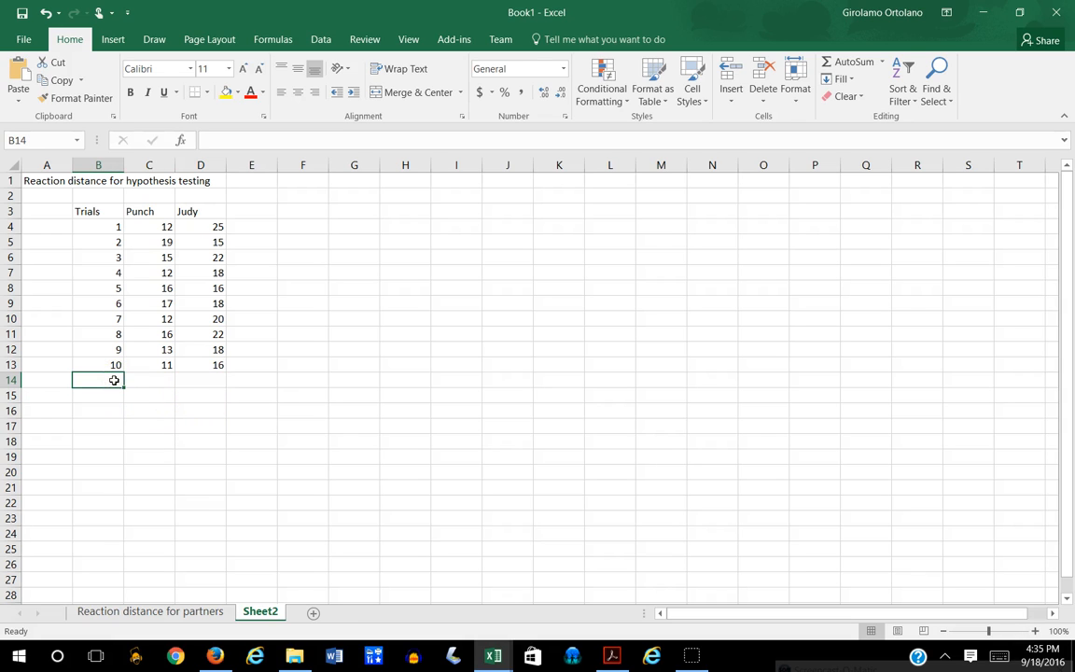
type("mean")
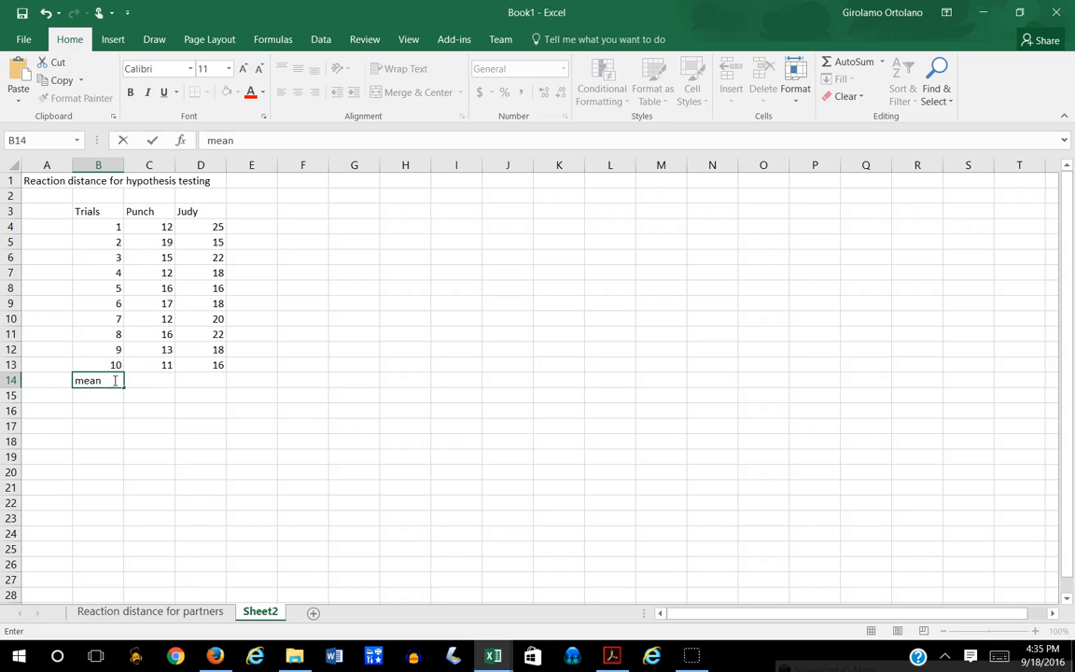
key("Tab")
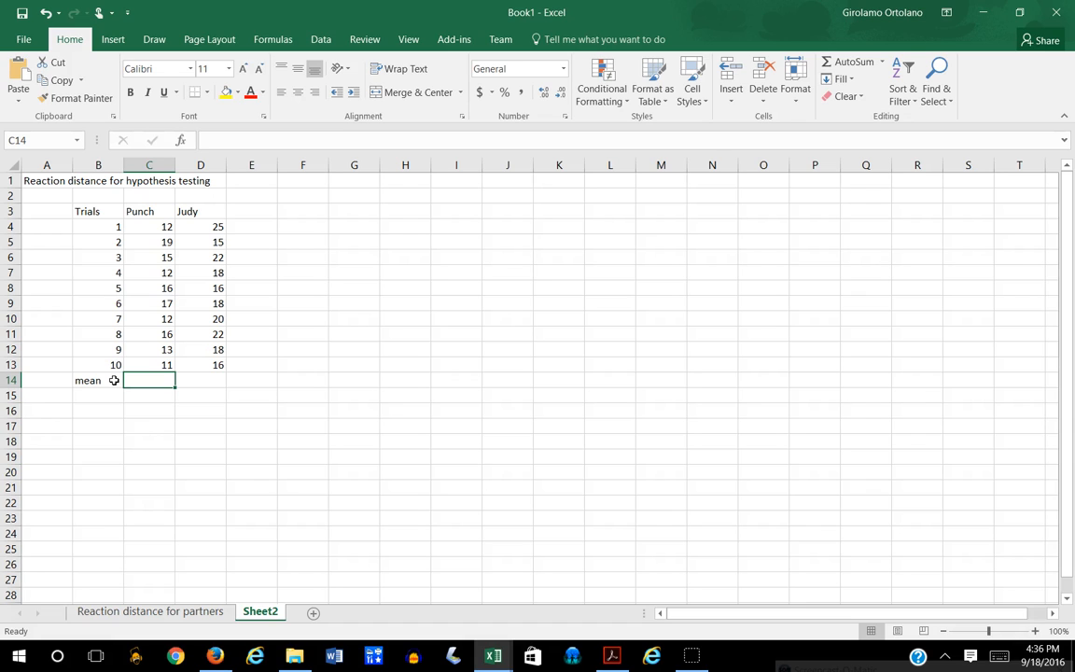
Step: Calculate Punch's mean reaction distance in C14 with the AVERAGE function over C4:C13
left_click(182, 140)
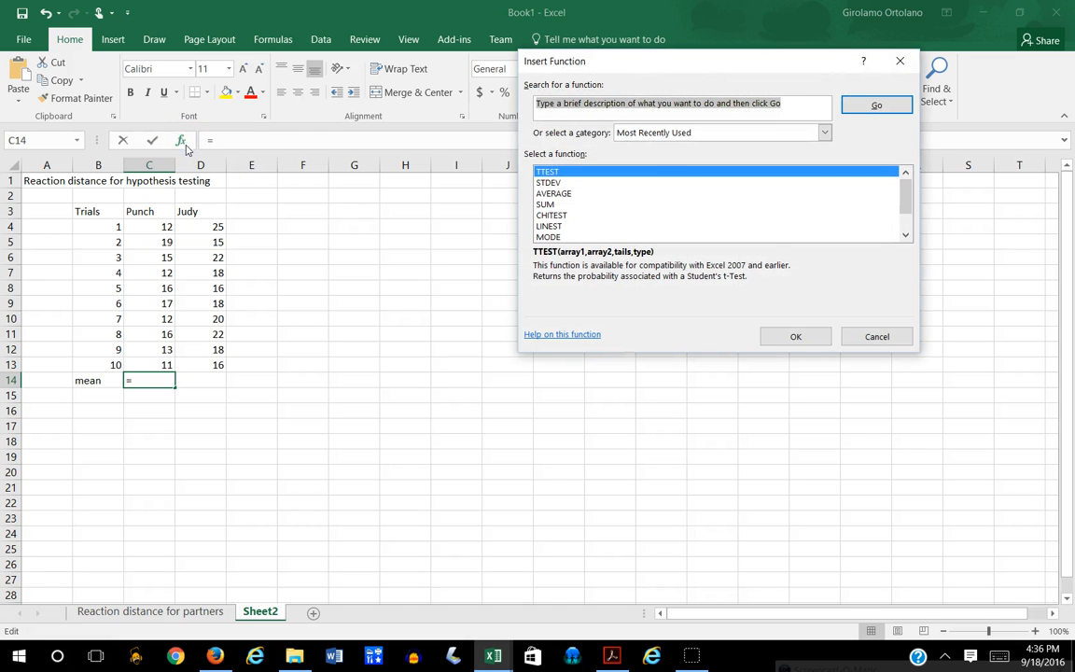
left_click_drag(647, 64, 440, 191)
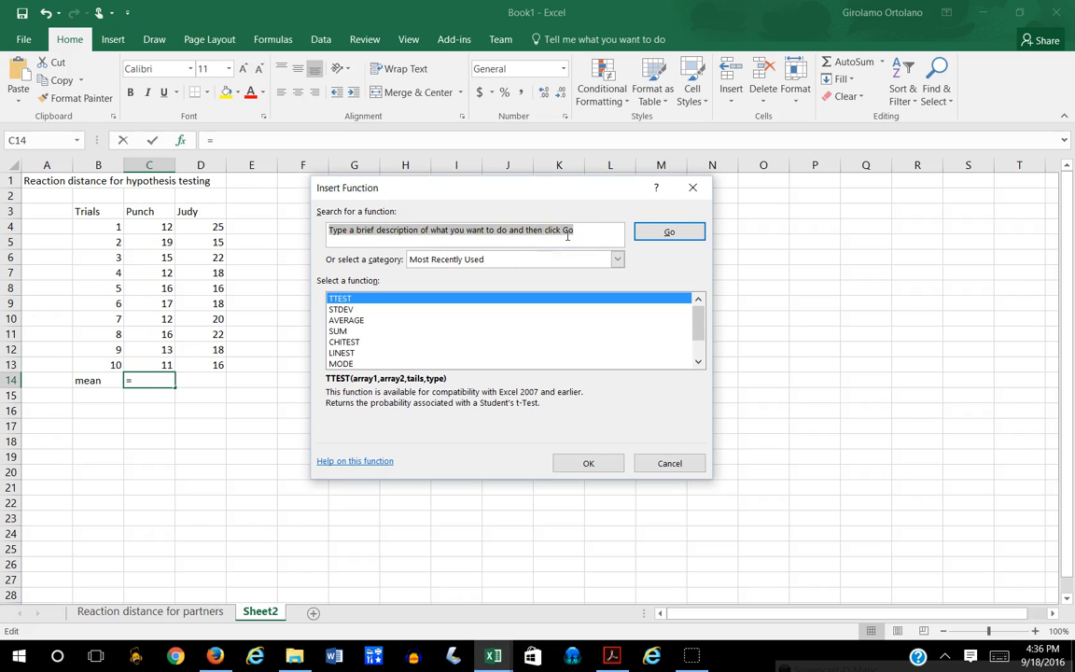
type("AVERAGE")
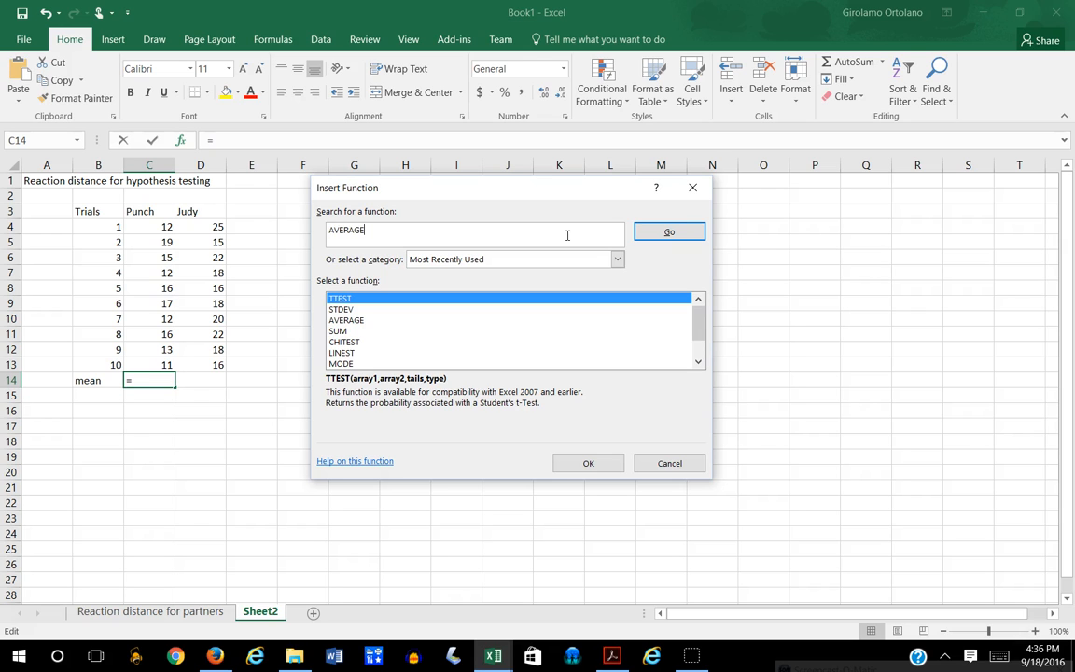
left_click(668, 233)
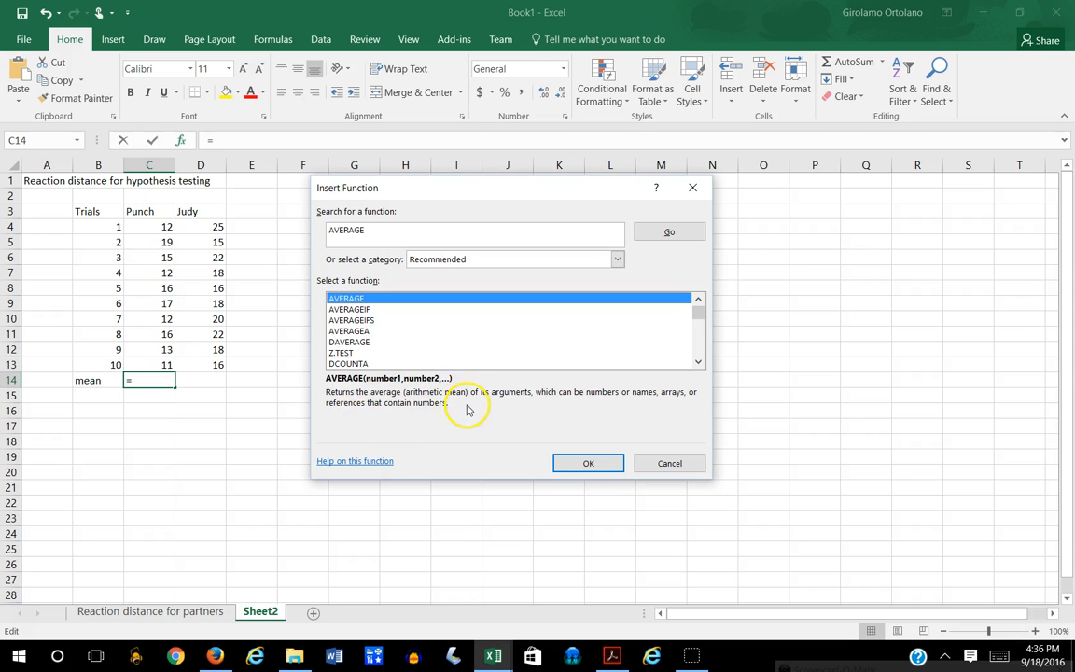
left_click(602, 463)
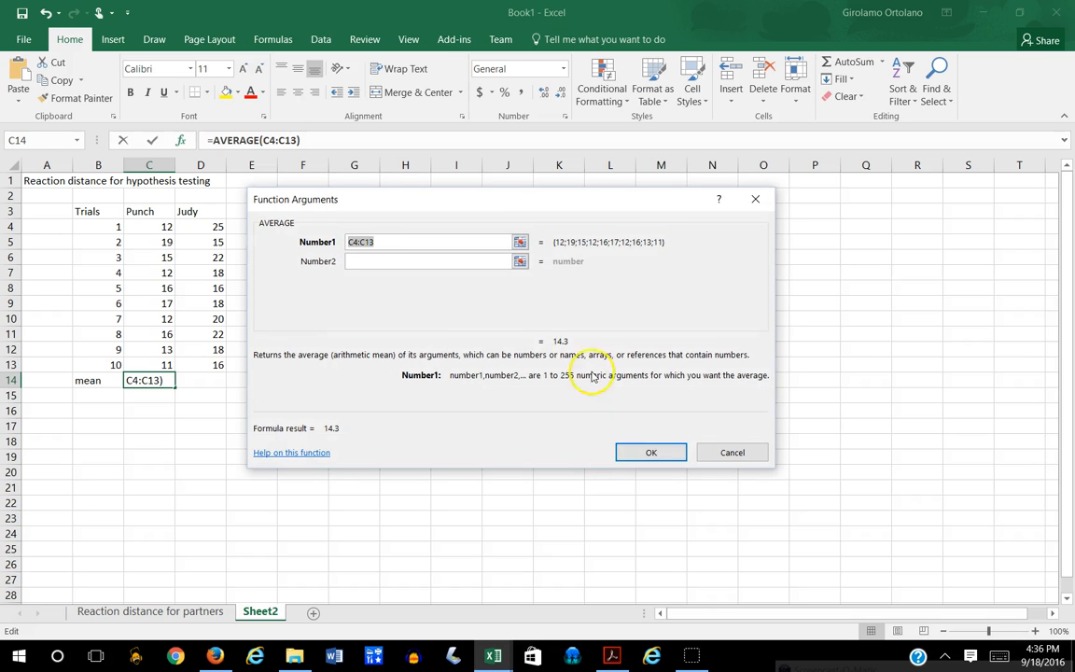
left_click_drag(503, 205, 552, 198)
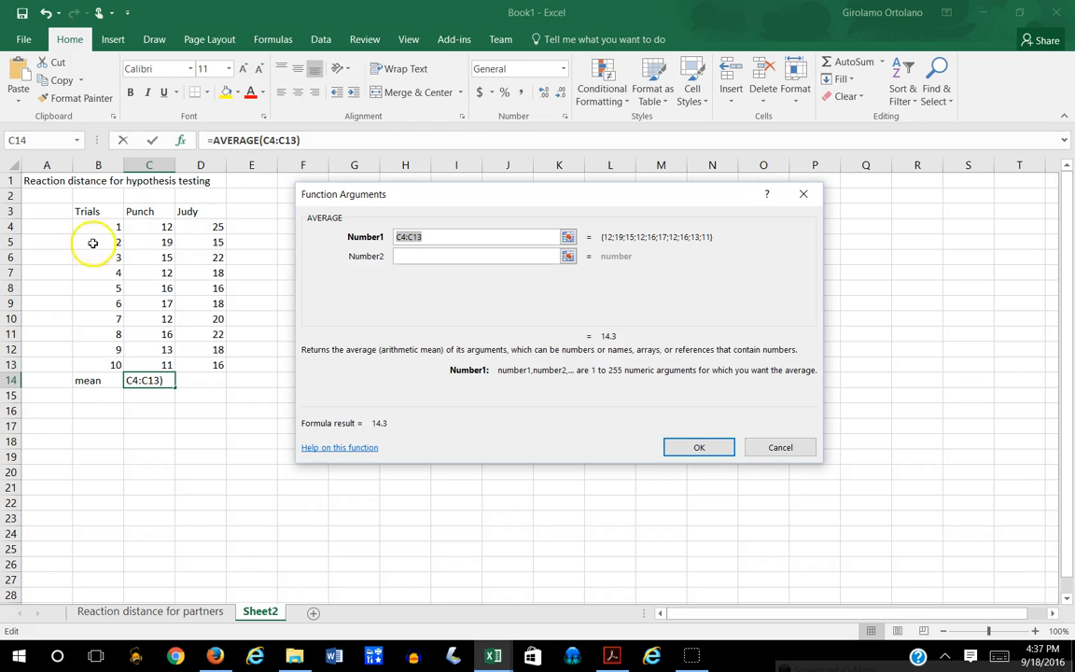
left_click(162, 227)
left_click_drag(162, 227, 159, 362)
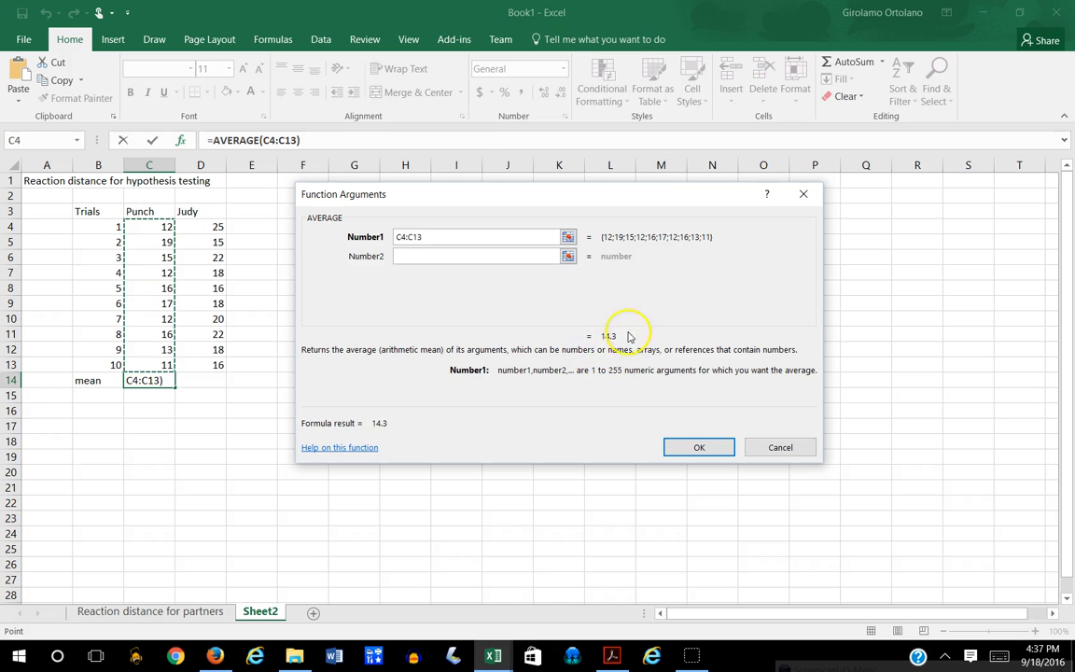
left_click(697, 448)
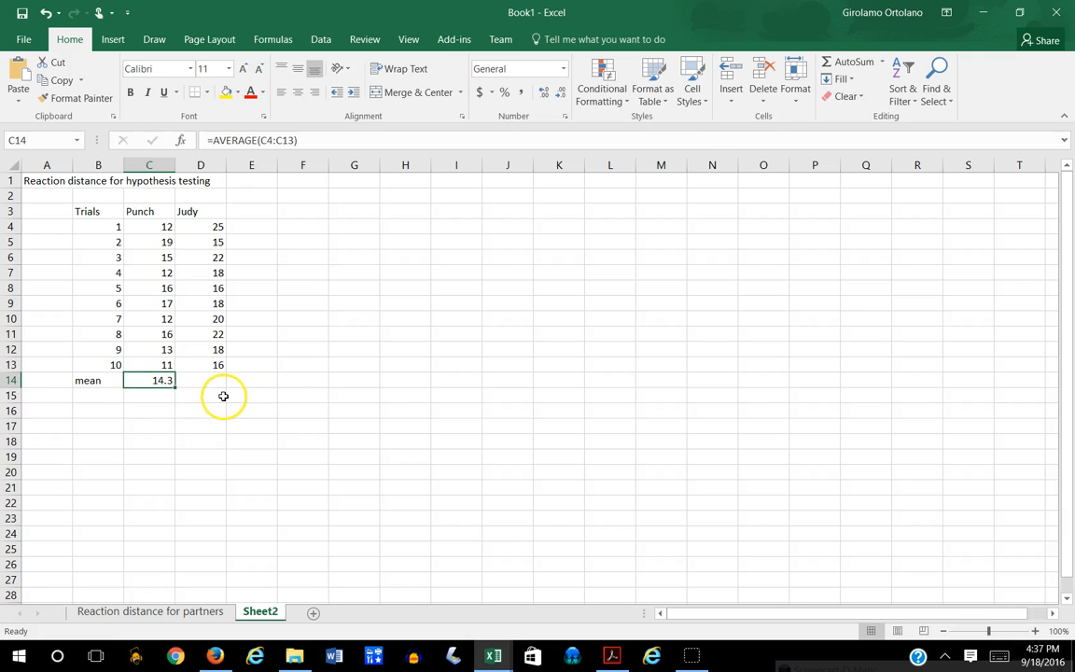
Step: Label the row below the mean "SD" in cell B15
left_click(109, 395)
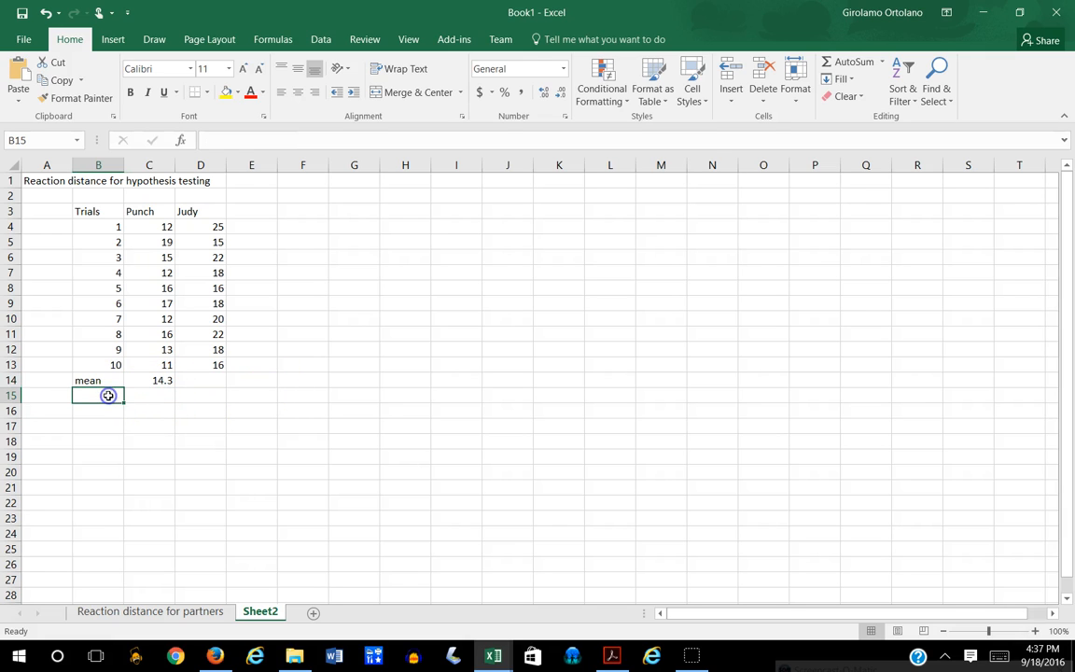
type("SD")
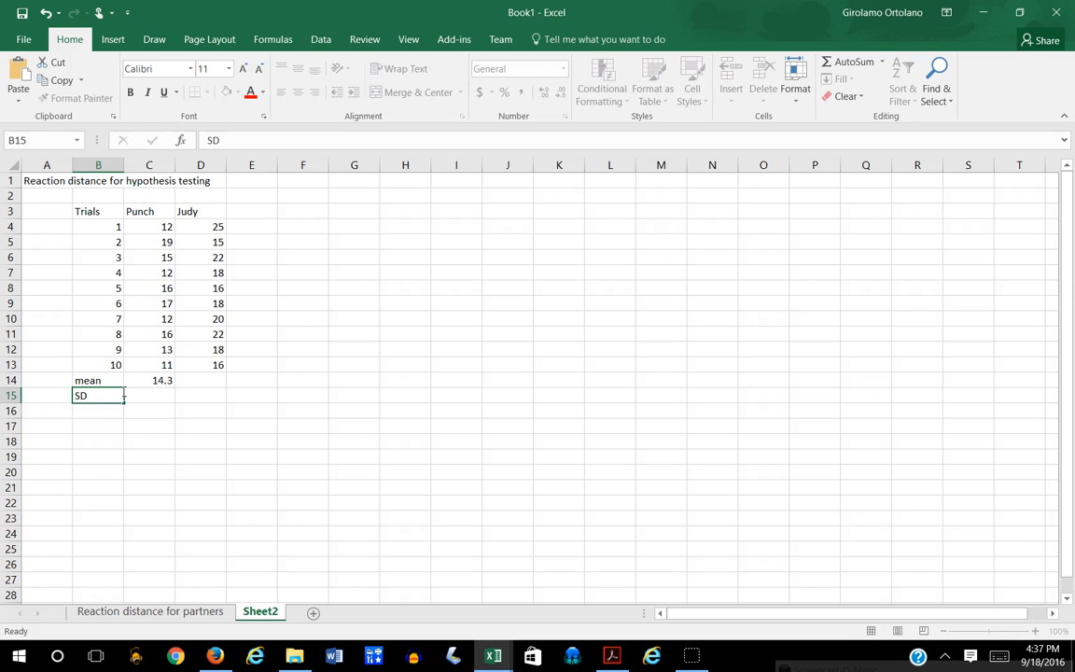
key("Tab")
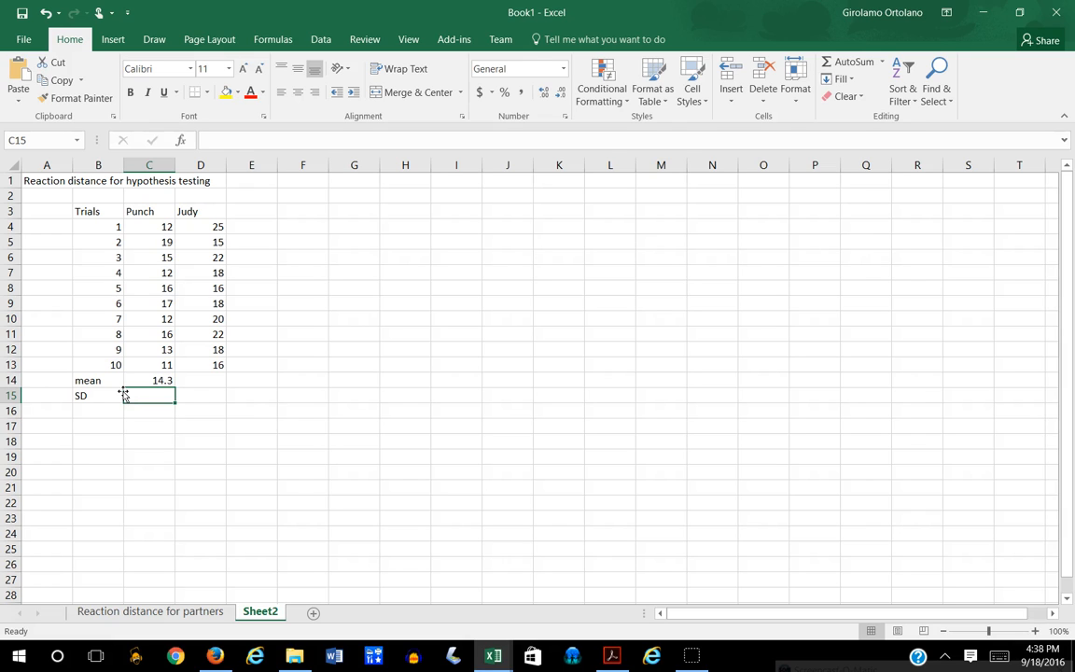
Step: Find the standard deviation function and calculate Punch's value in C15 with STDEV over C4:C13
left_click(182, 142)
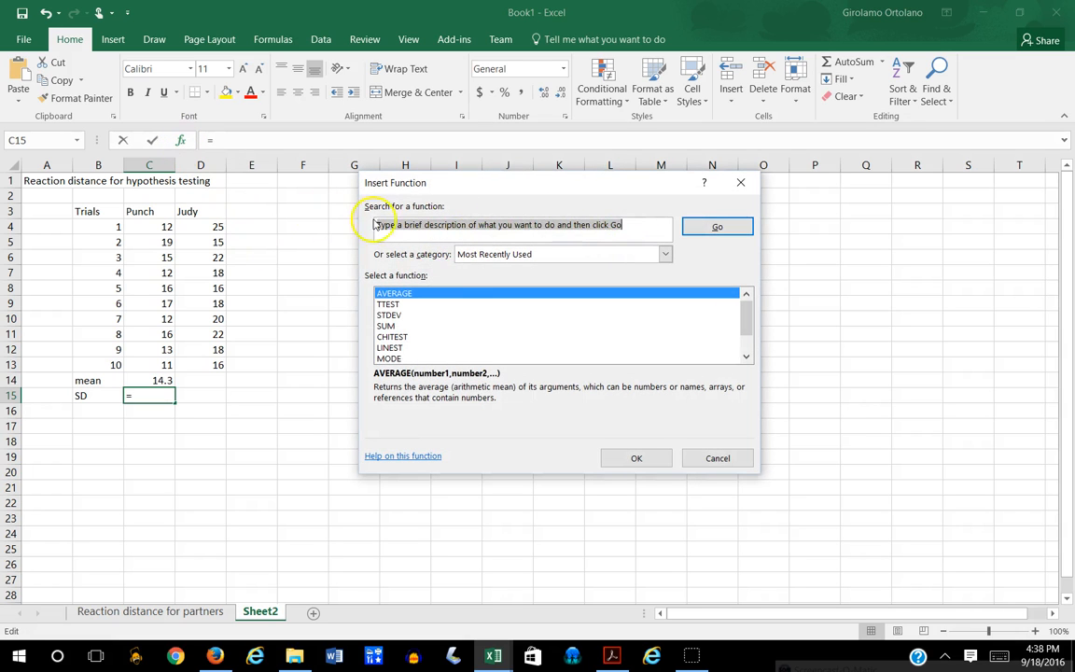
type("sta")
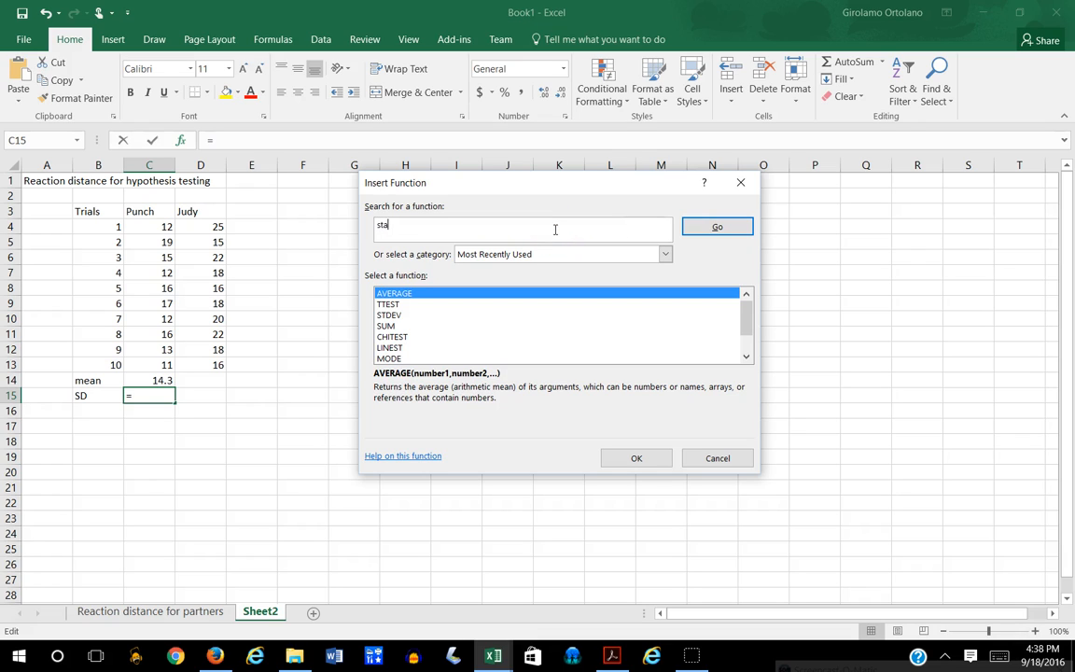
type("ndard deviation")
left_click(717, 226)
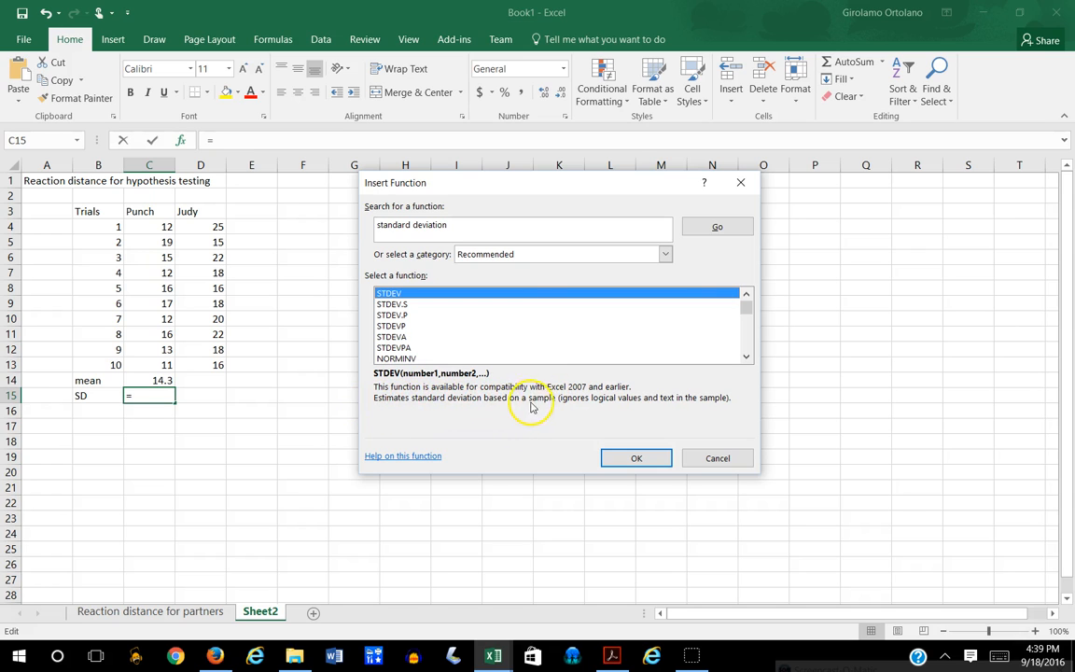
left_click(638, 458)
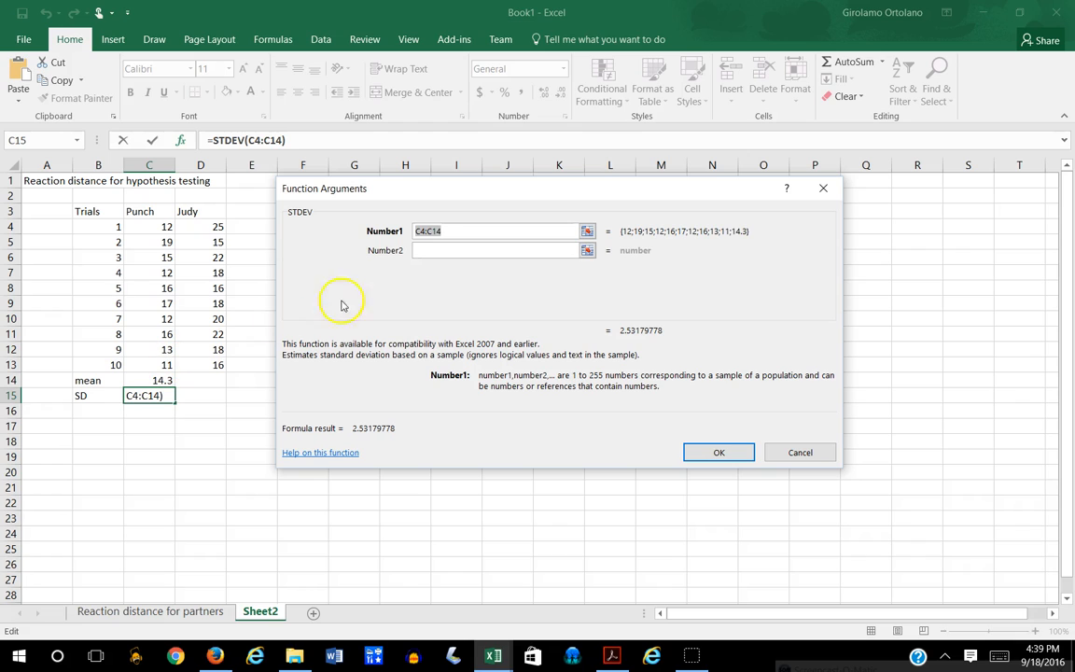
left_click(434, 231)
left_click_drag(439, 231, 449, 231)
type("3")
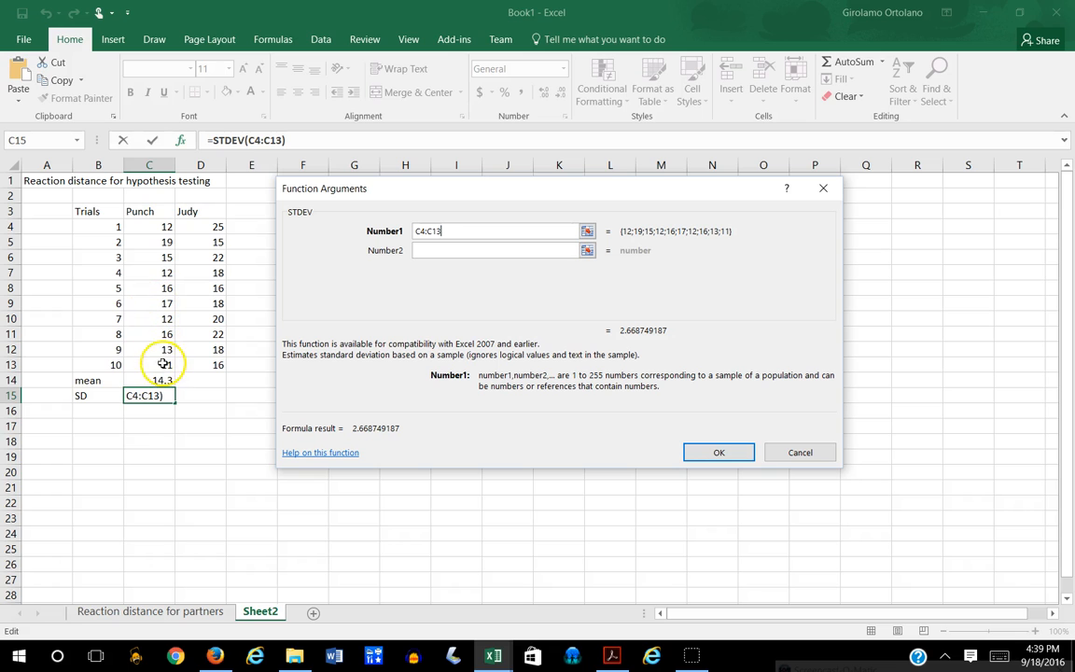
left_click(722, 451)
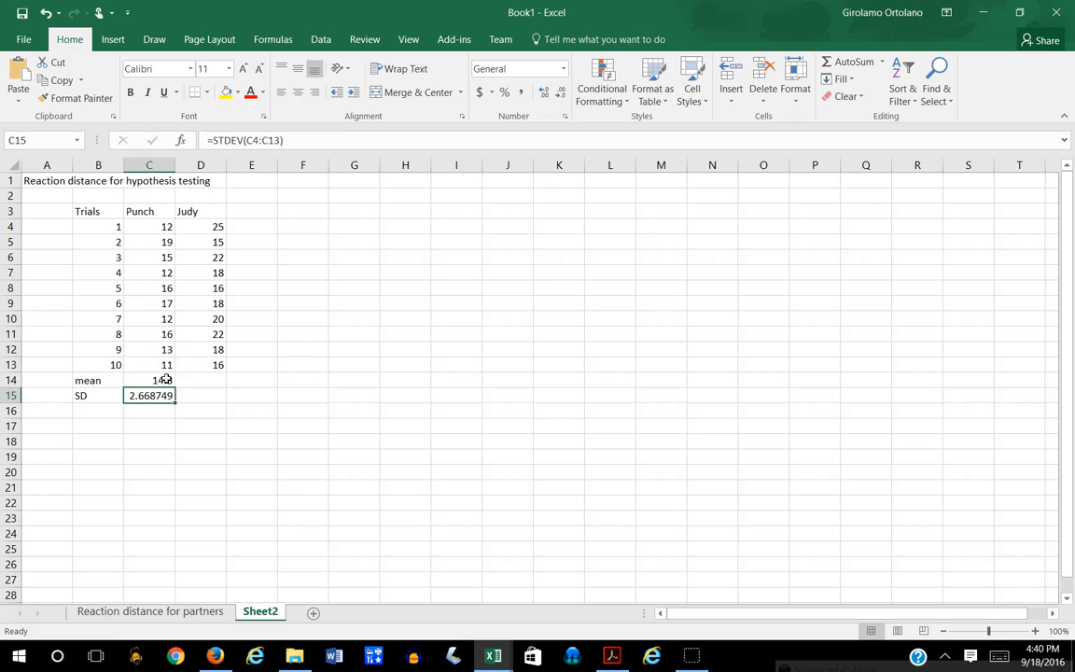
Step: Fill the mean and SD formulas from C14:C15 across into Judy's cells D14:D15
left_click_drag(164, 380, 169, 407)
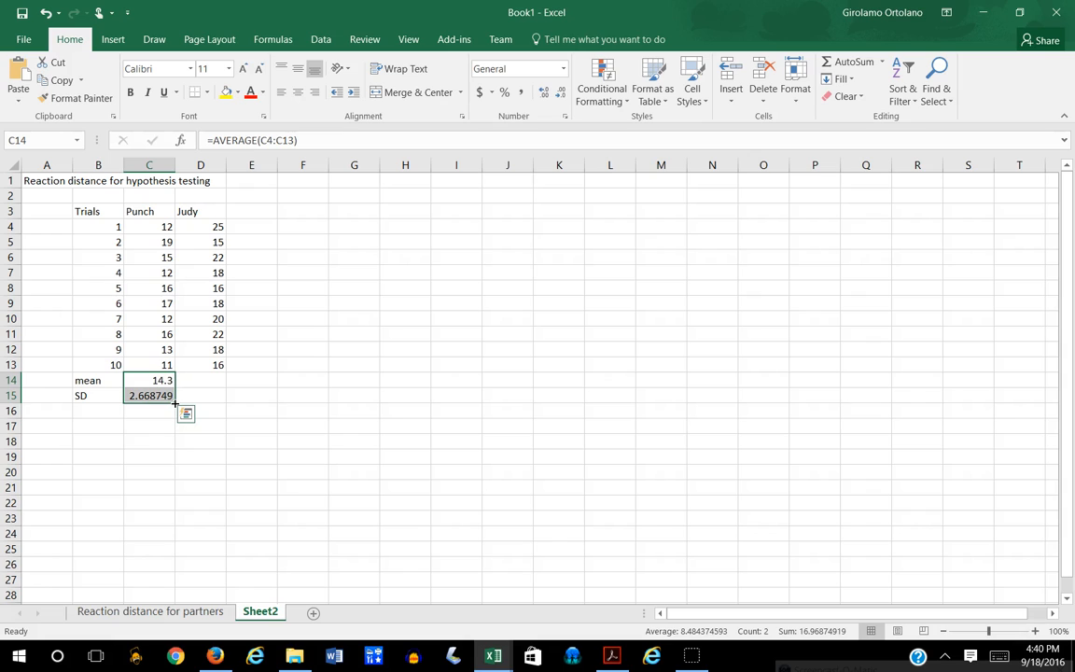
left_click_drag(174, 403, 216, 406)
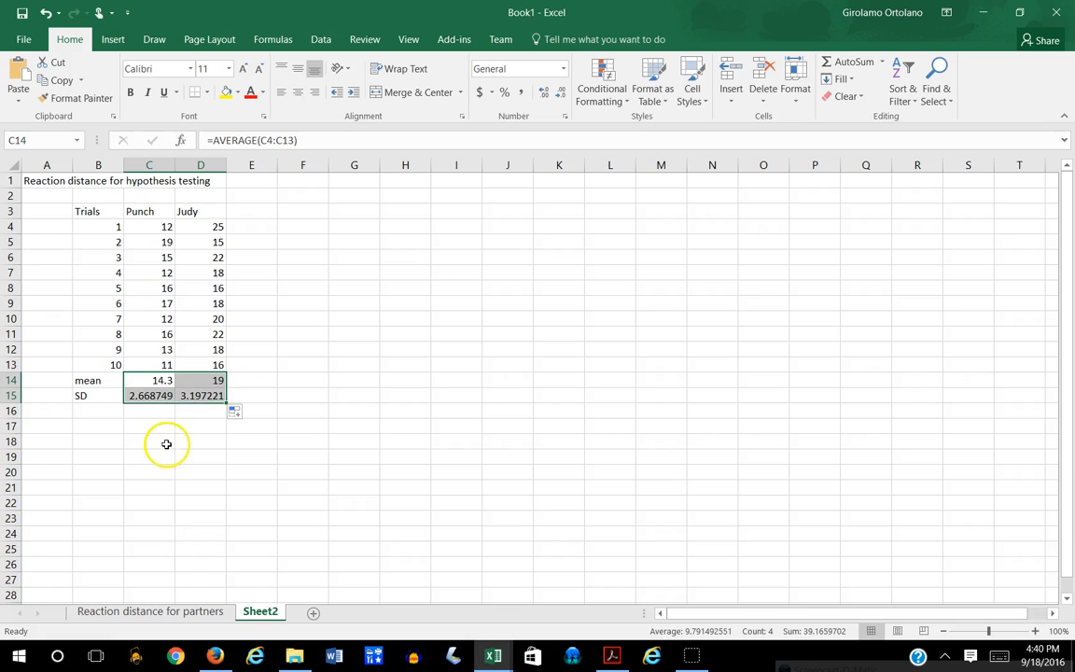
Step: Label cell B16 "t-test p-value" and auto-fit column B to the text
left_click(98, 412)
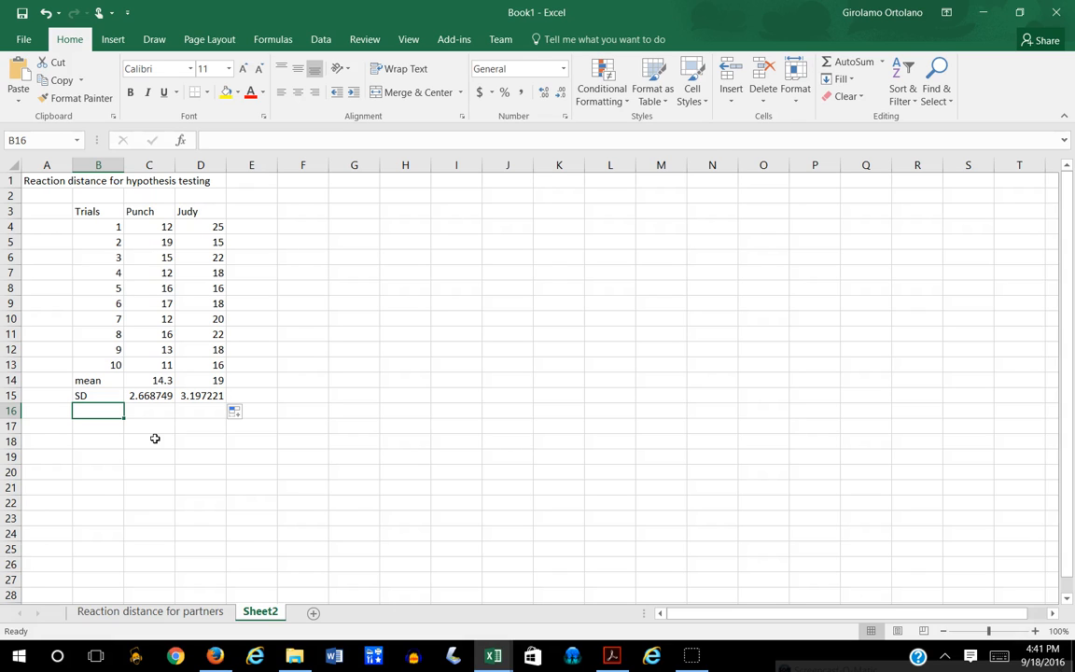
type("t")
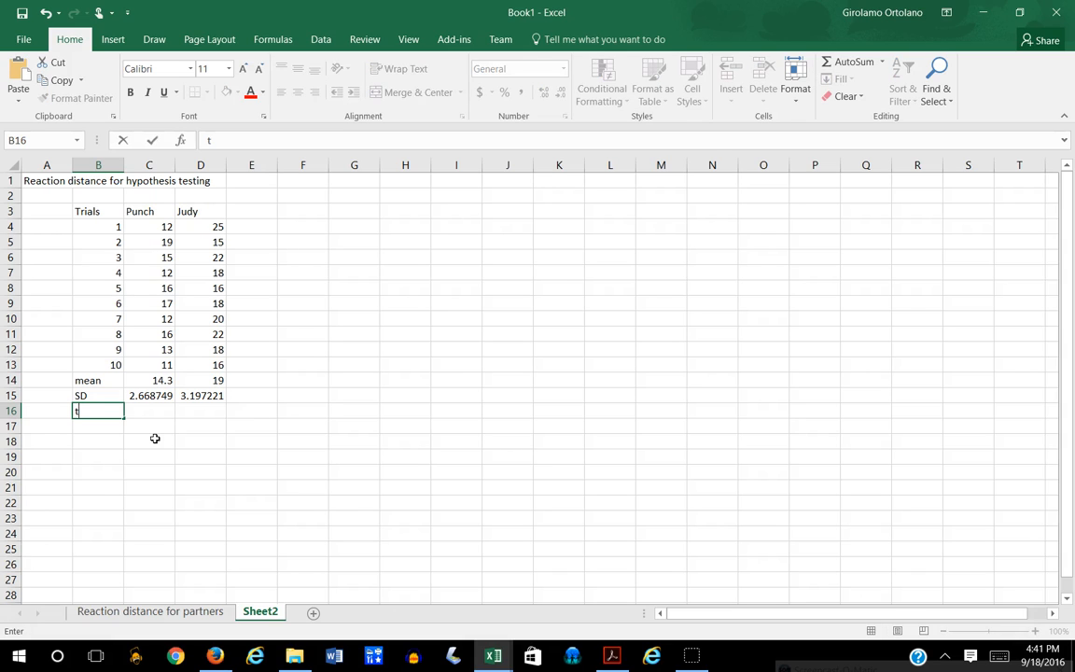
type("-test p-value")
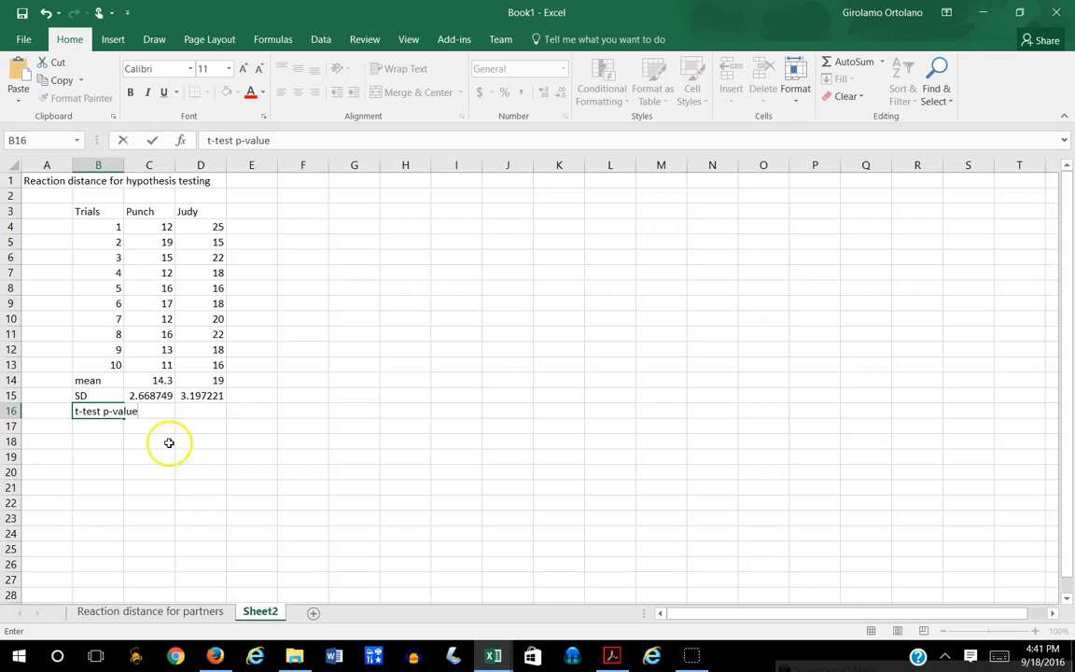
double_click(120, 166)
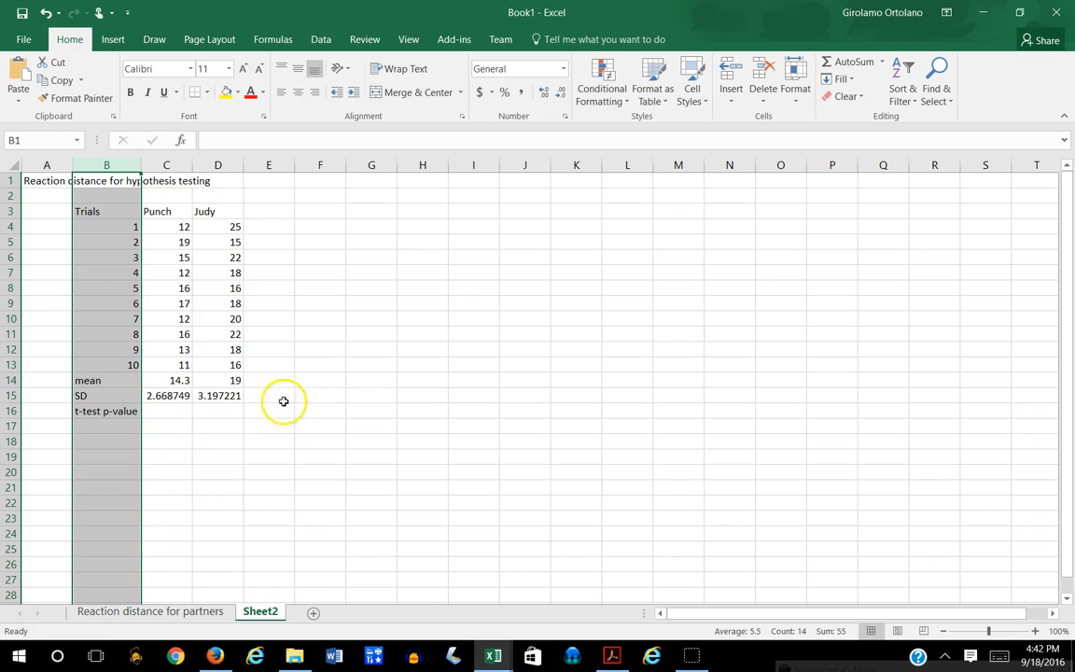
Step: Merge and center cells C16:D16 beside the t-test p-value label
left_click(175, 411)
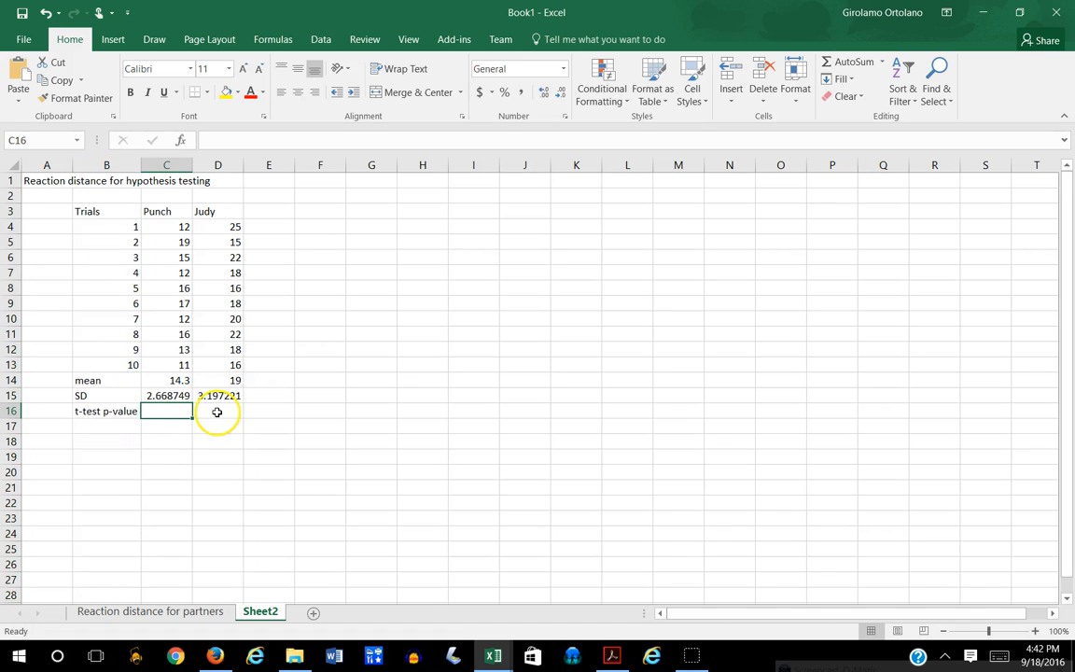
left_click(217, 412)
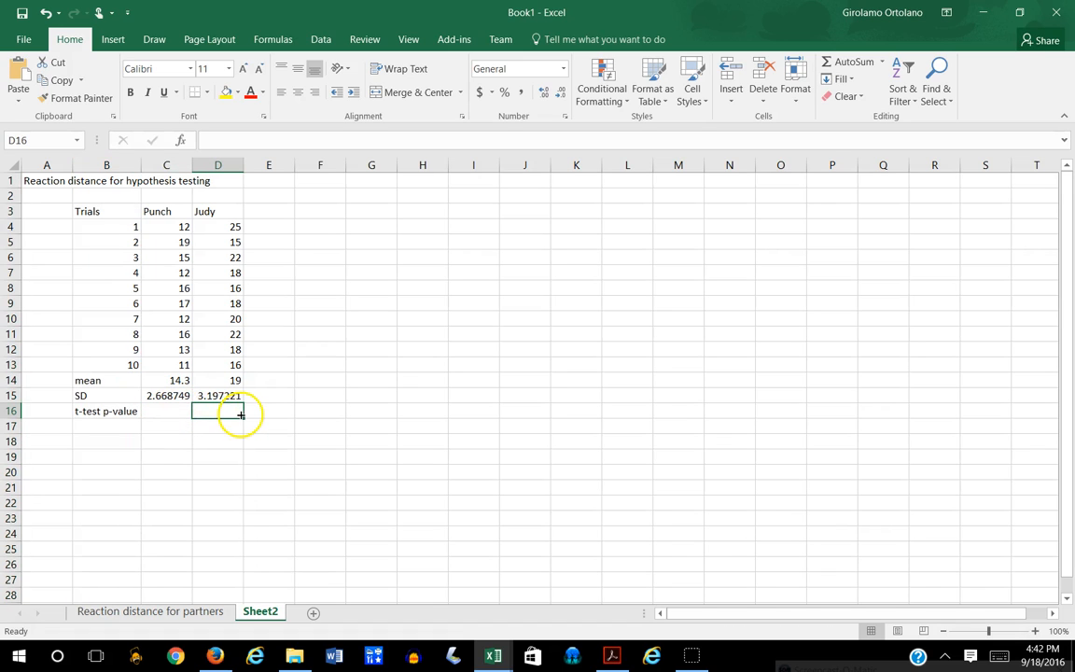
left_click(160, 411)
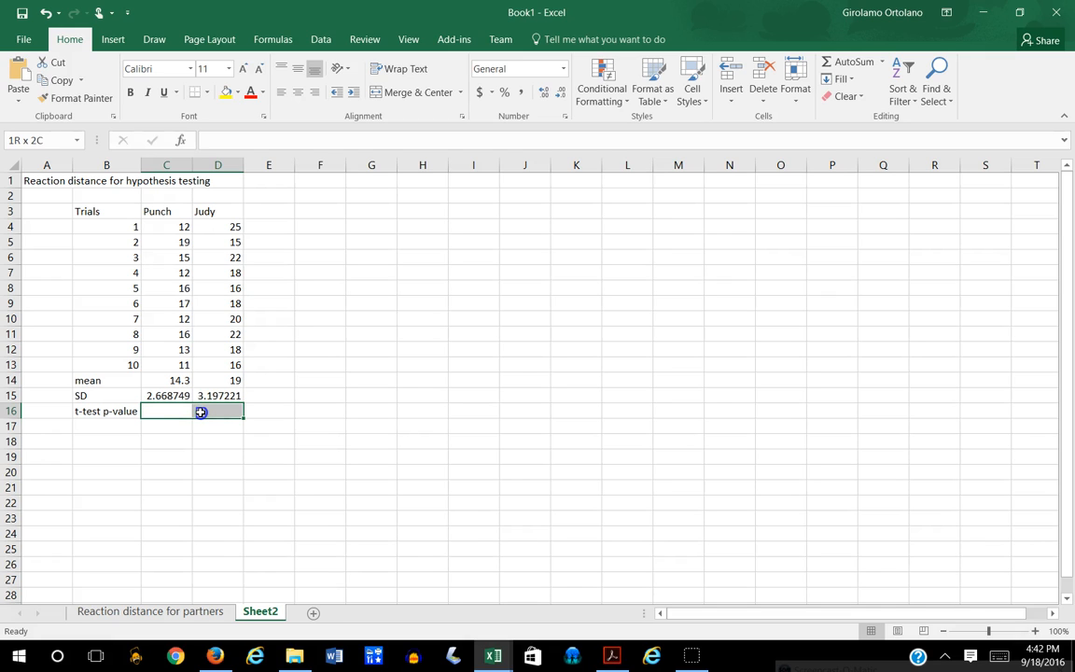
left_click_drag(199, 412, 220, 412)
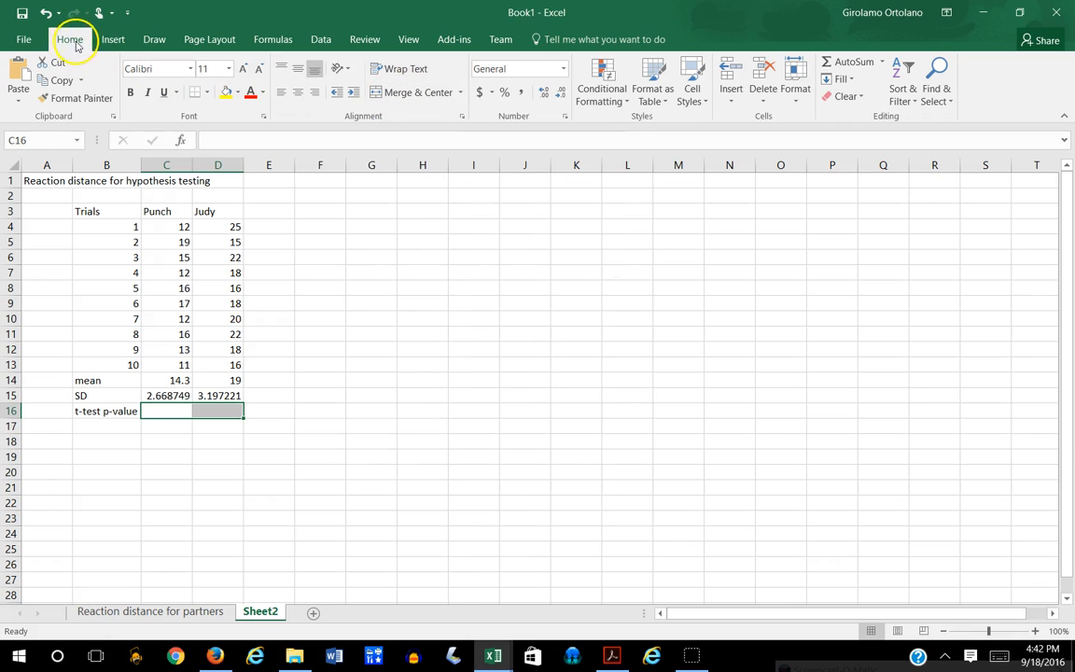
left_click(417, 95)
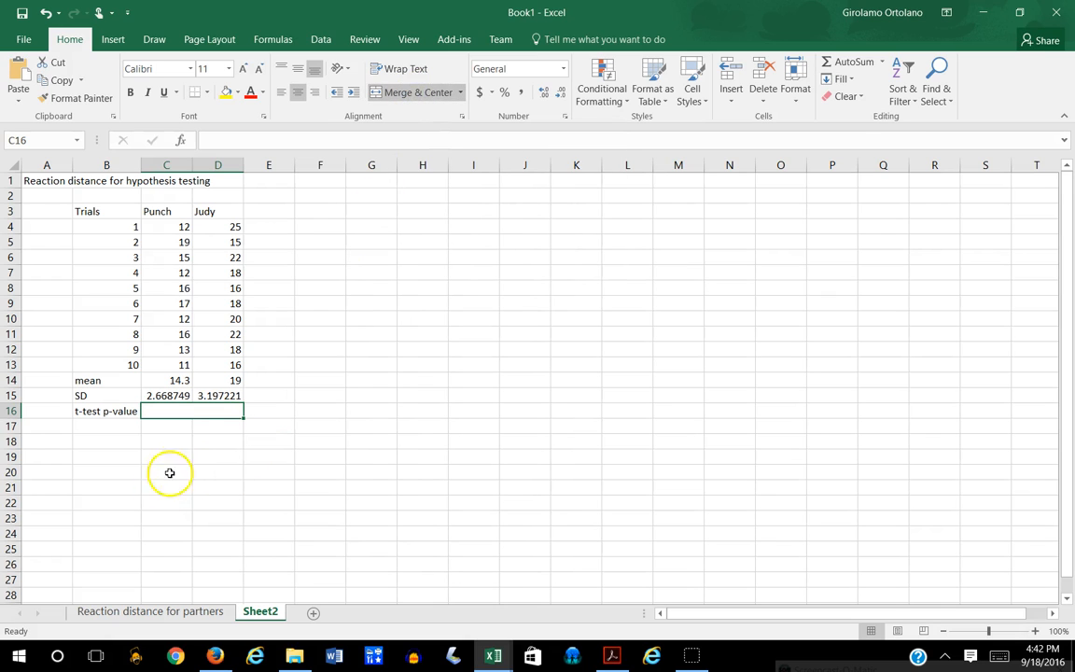
left_click(222, 455)
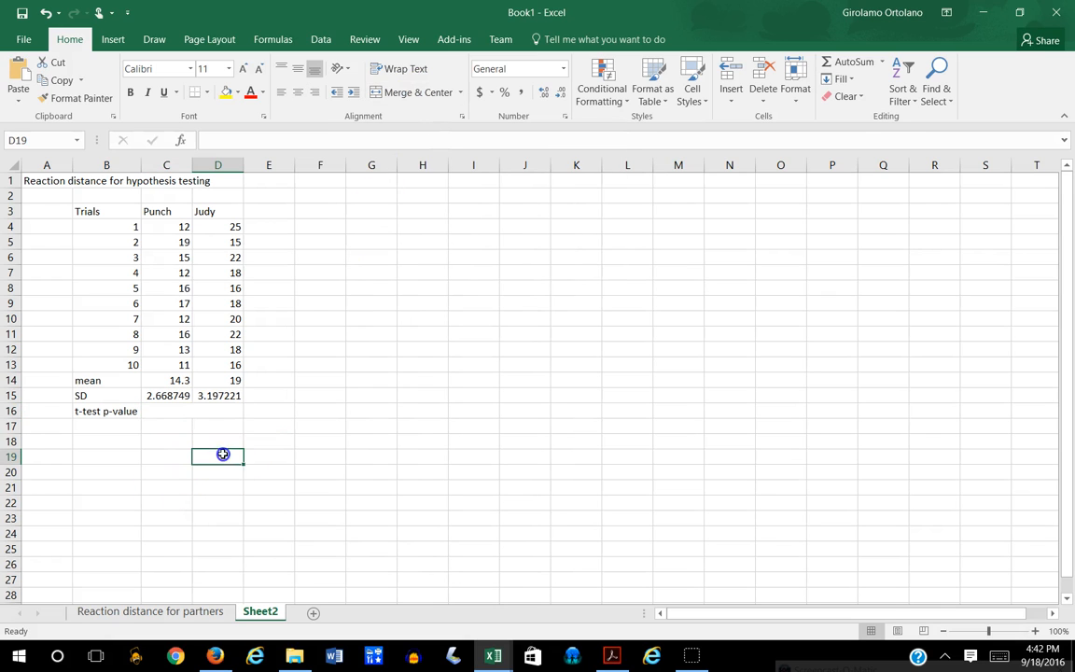
Step: Search for the ttest function and insert TTEST into the merged cell beside the t-test p-value label
double_click(191, 410)
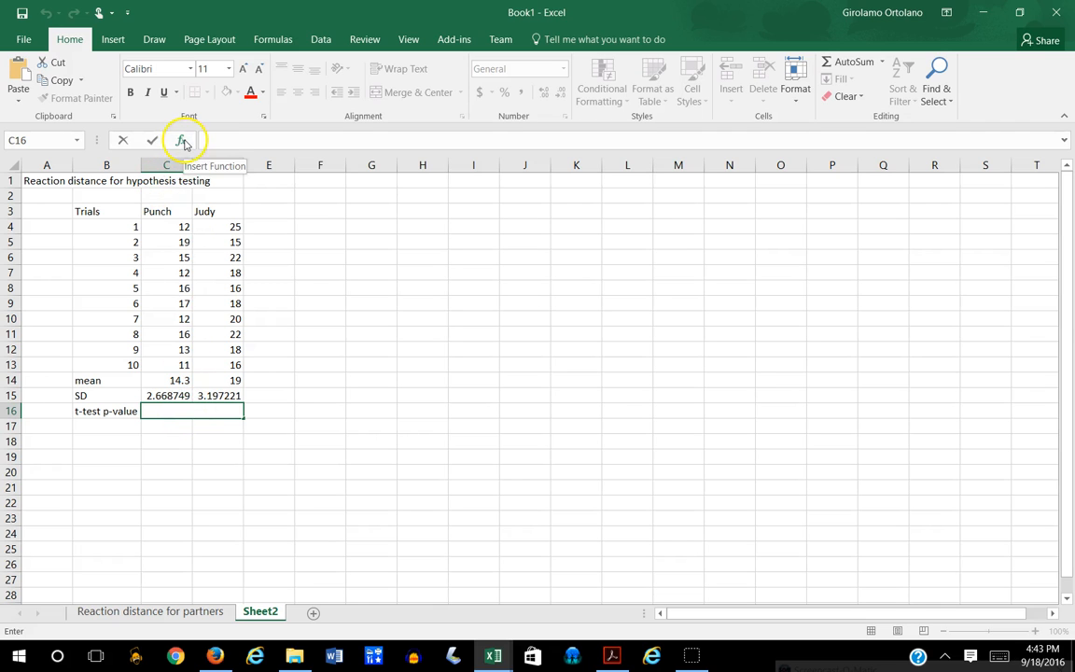
left_click(183, 142)
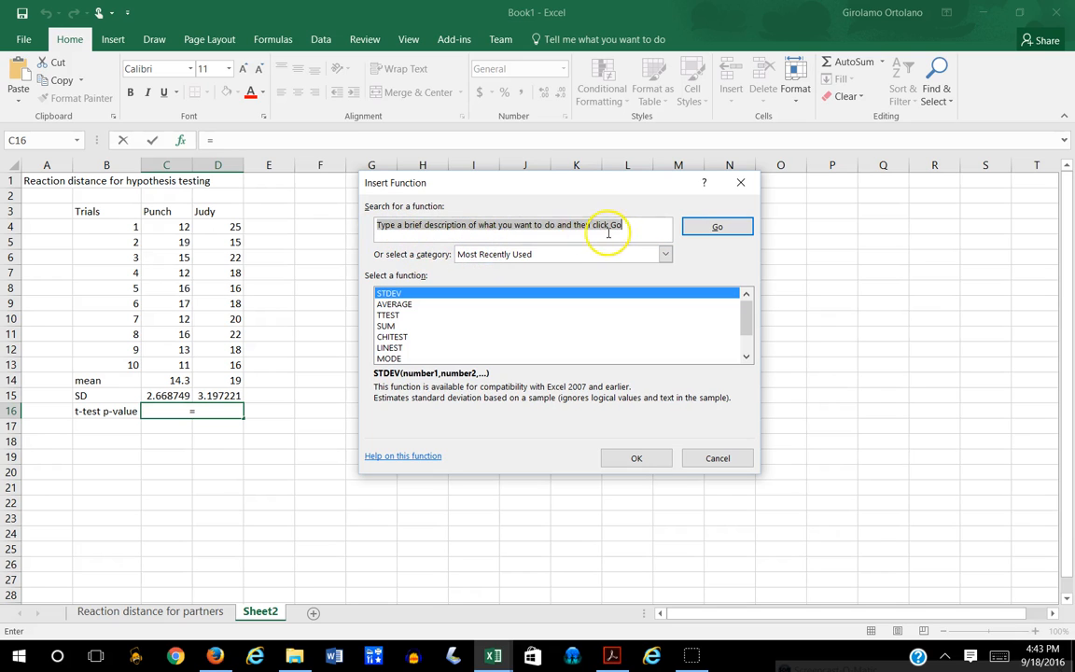
type("t")
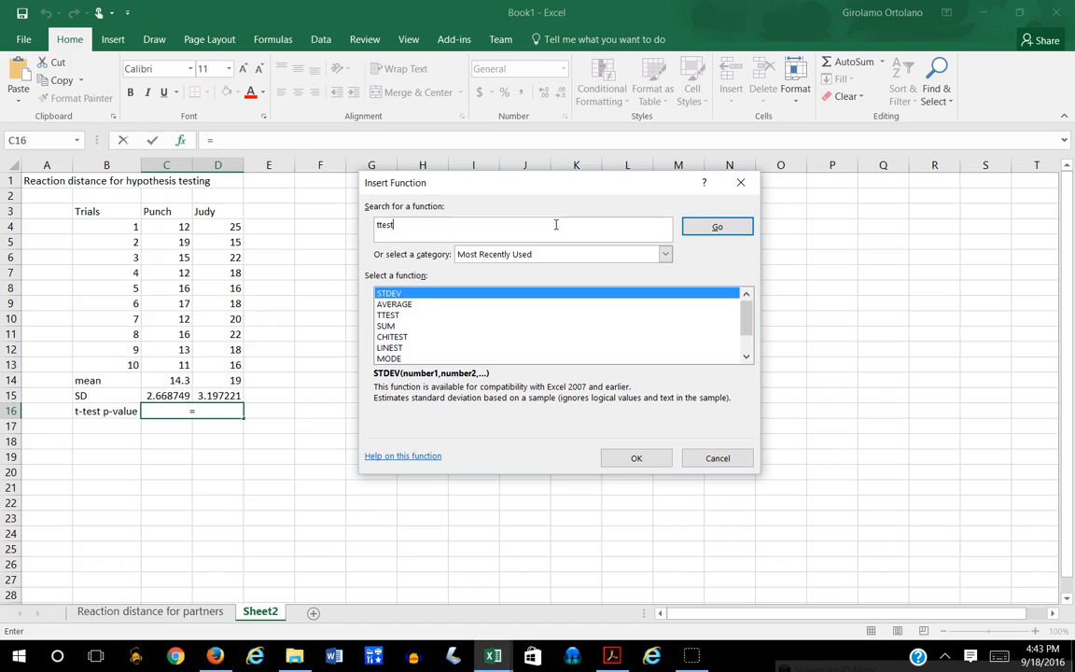
type("test")
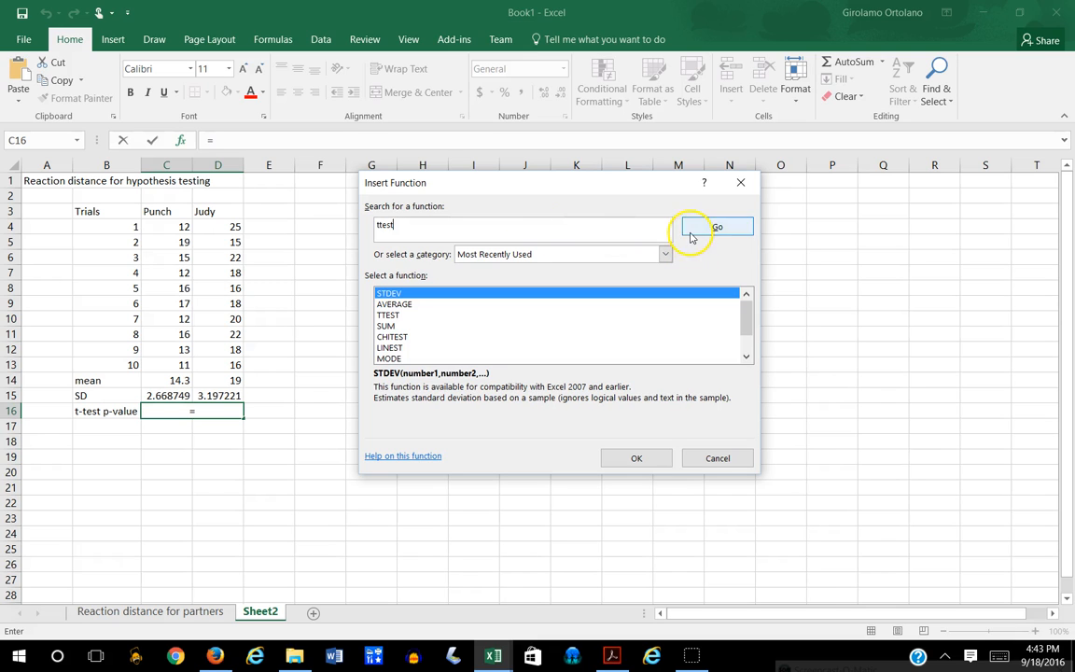
left_click(695, 228)
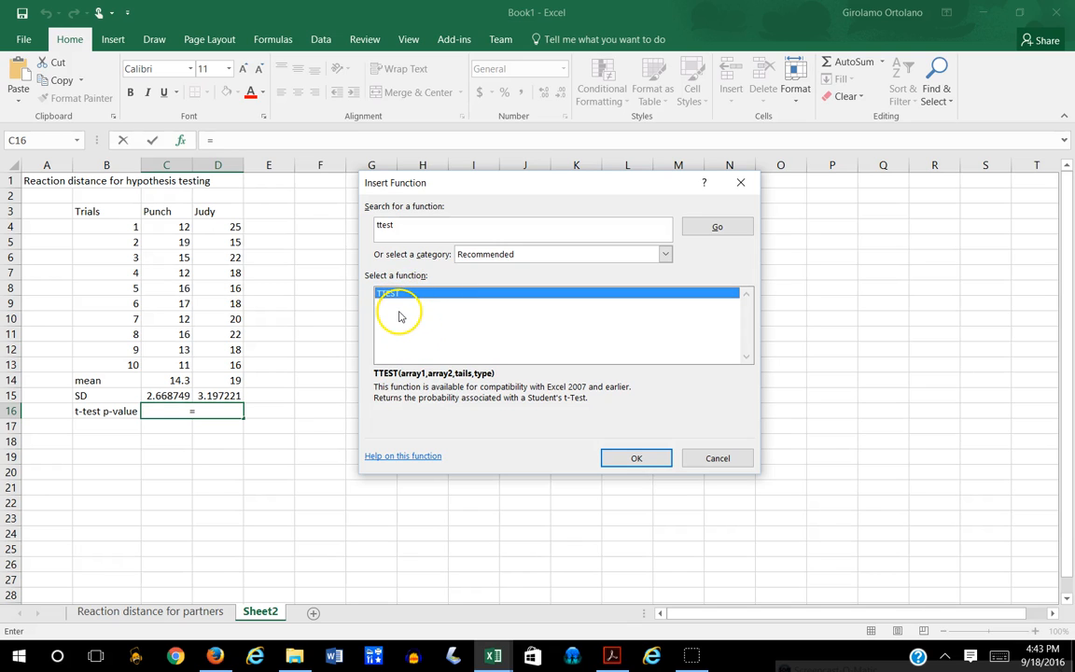
left_click(637, 459)
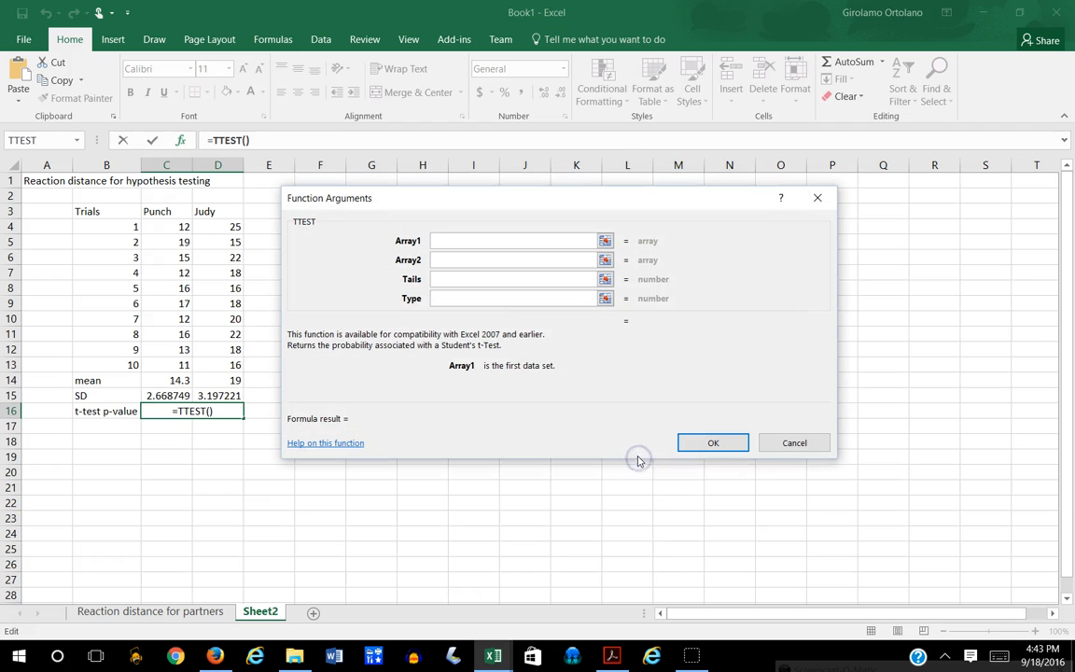
Step: Set the TTEST arrays to Punch's trials C4:C13 and Judy's trials D4:D13
left_click_drag(415, 206, 441, 188)
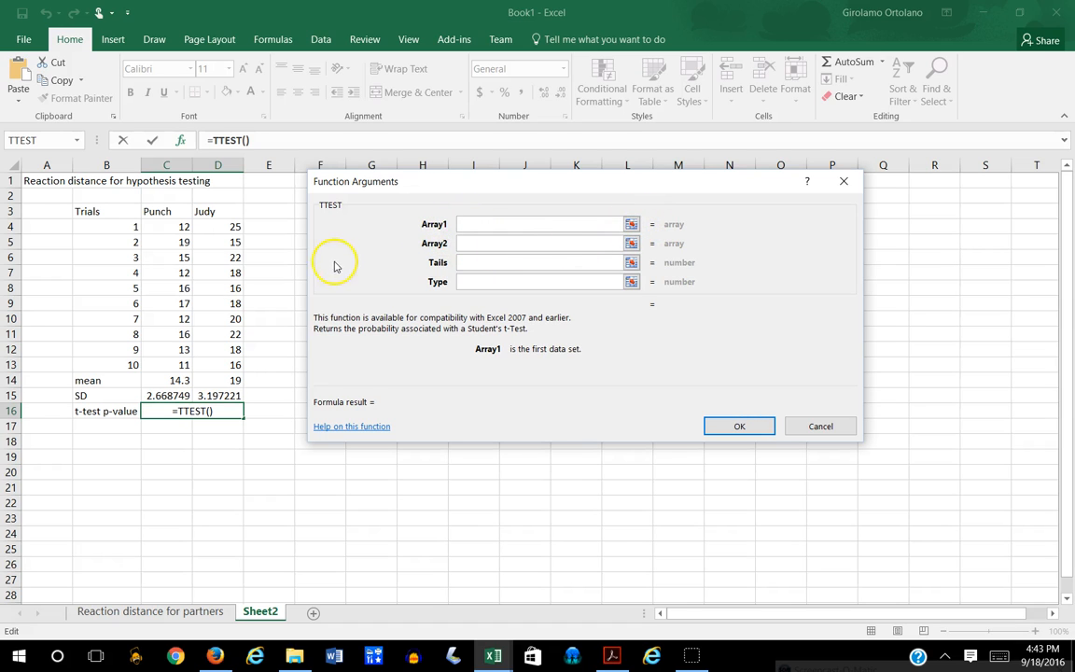
left_click(177, 228)
left_click_drag(178, 228, 177, 361)
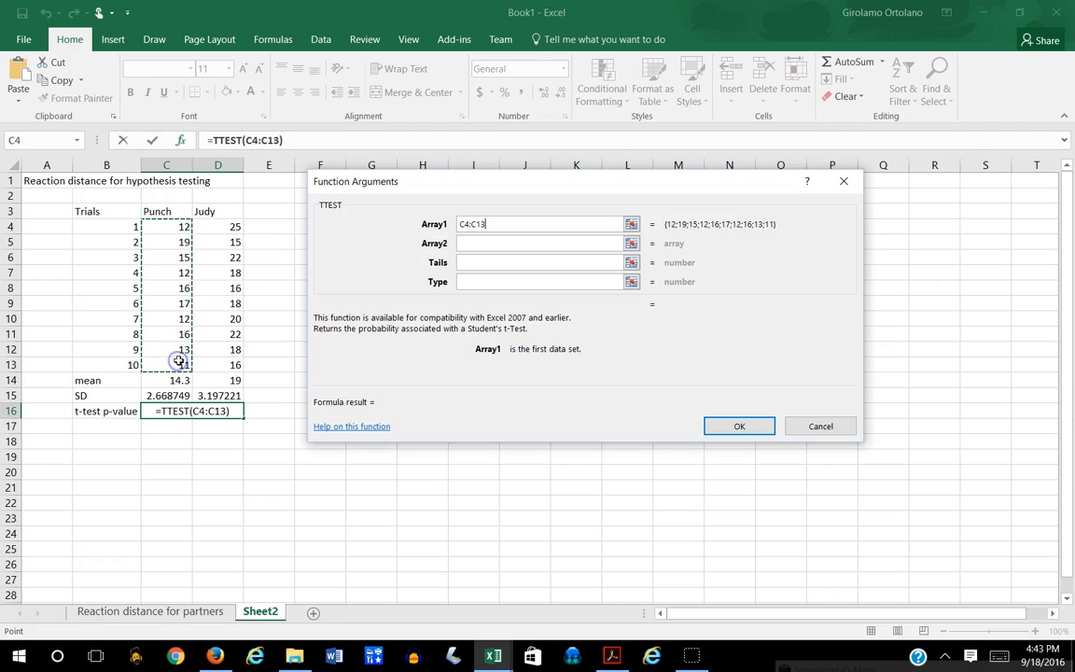
left_click(462, 243)
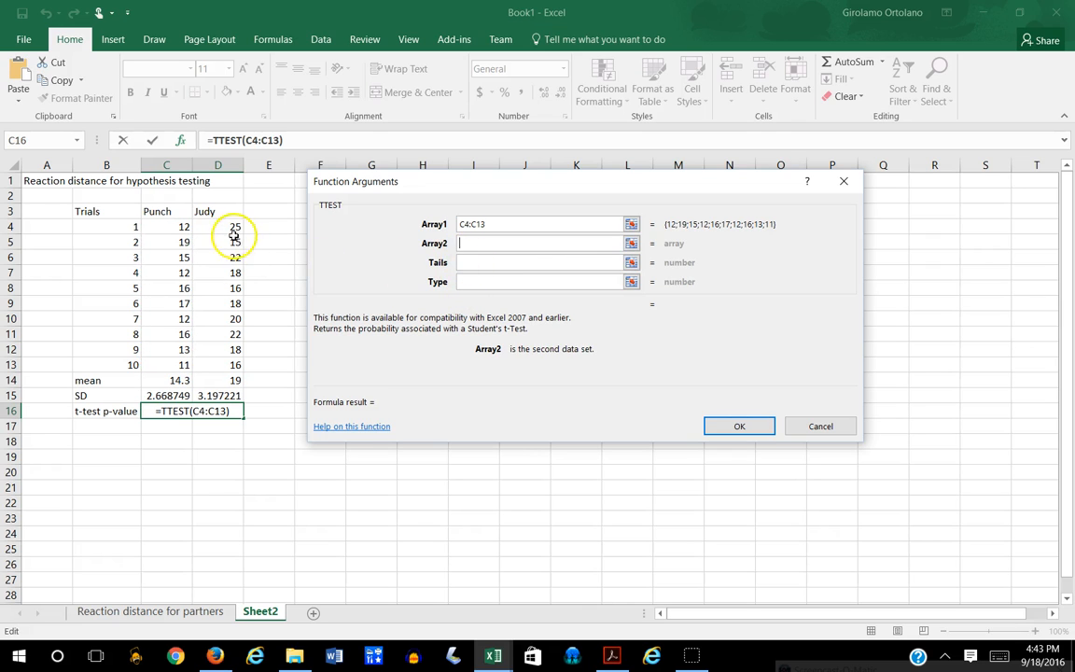
left_click_drag(229, 226, 236, 360)
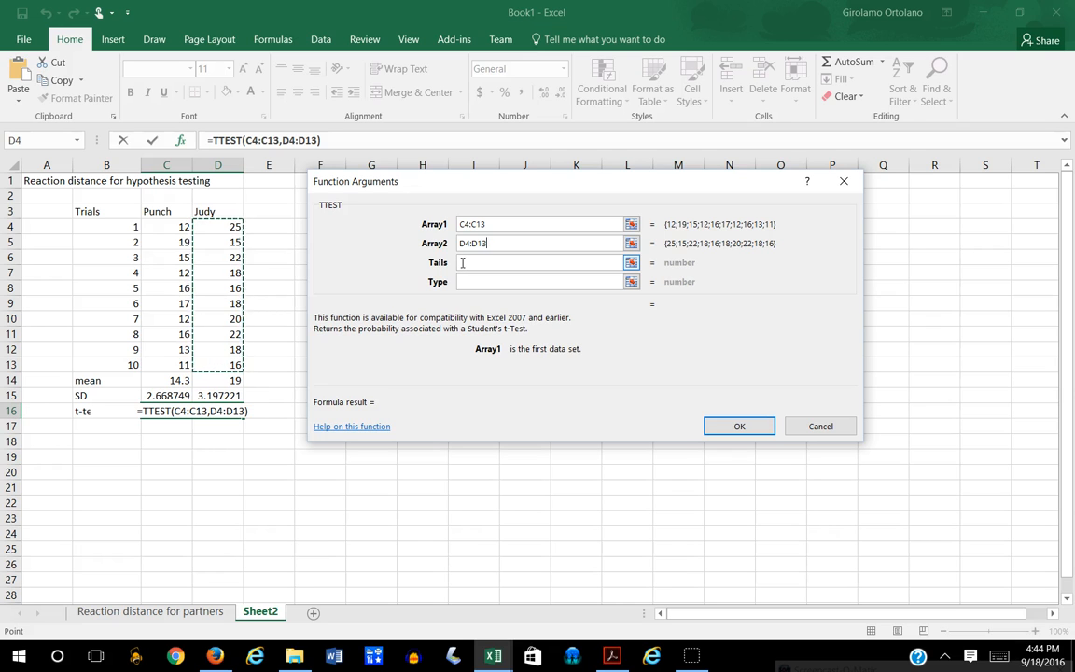
Step: Complete the t-test with Tails 2 for a two-tailed distribution and Type 2 for two-sample equal variance
left_click(462, 263)
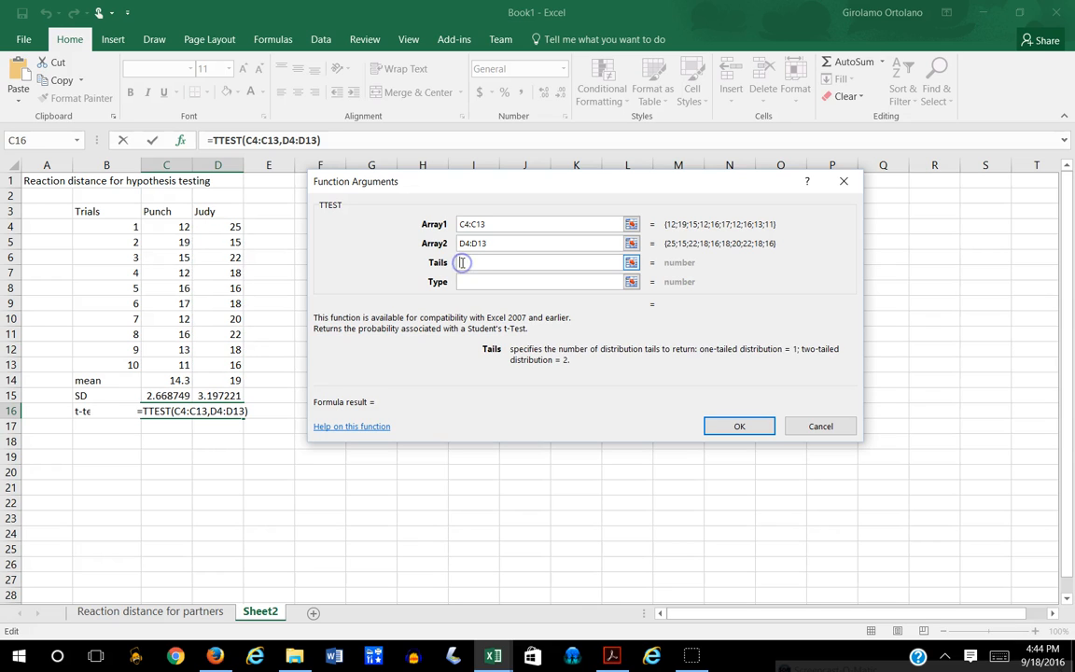
type("2")
left_click(463, 280)
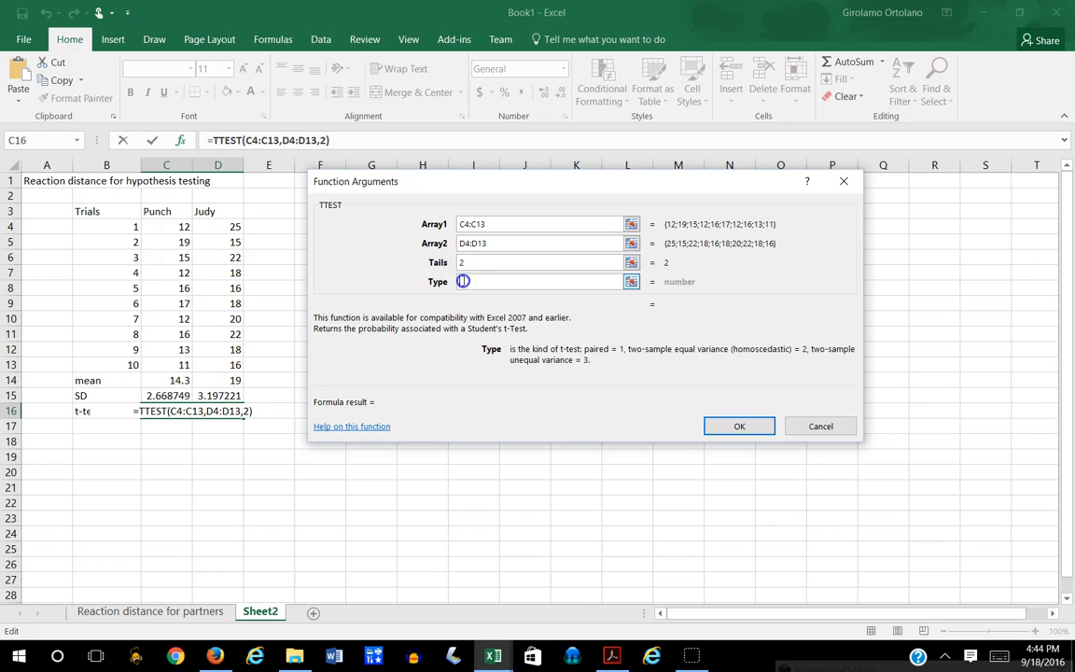
type("2")
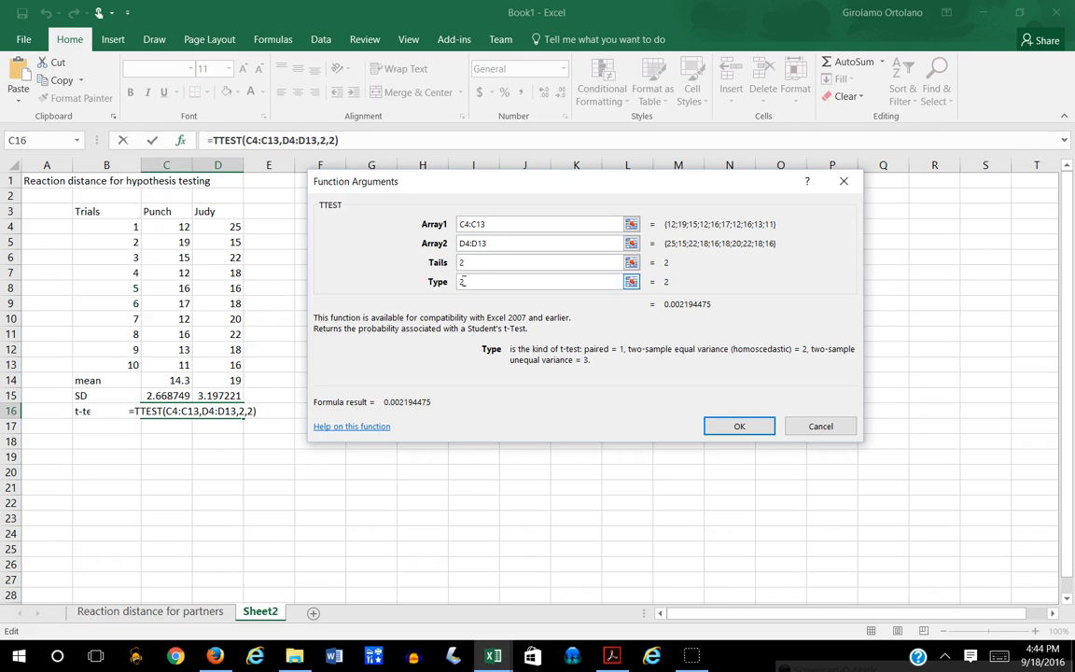
left_click(748, 427)
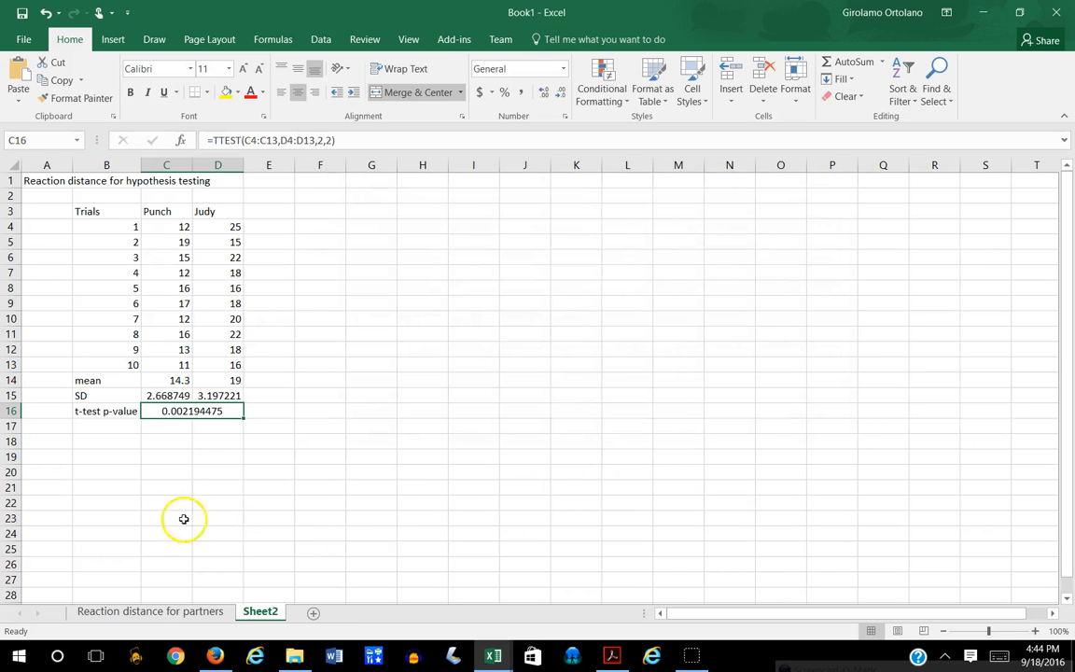
right_click(199, 411)
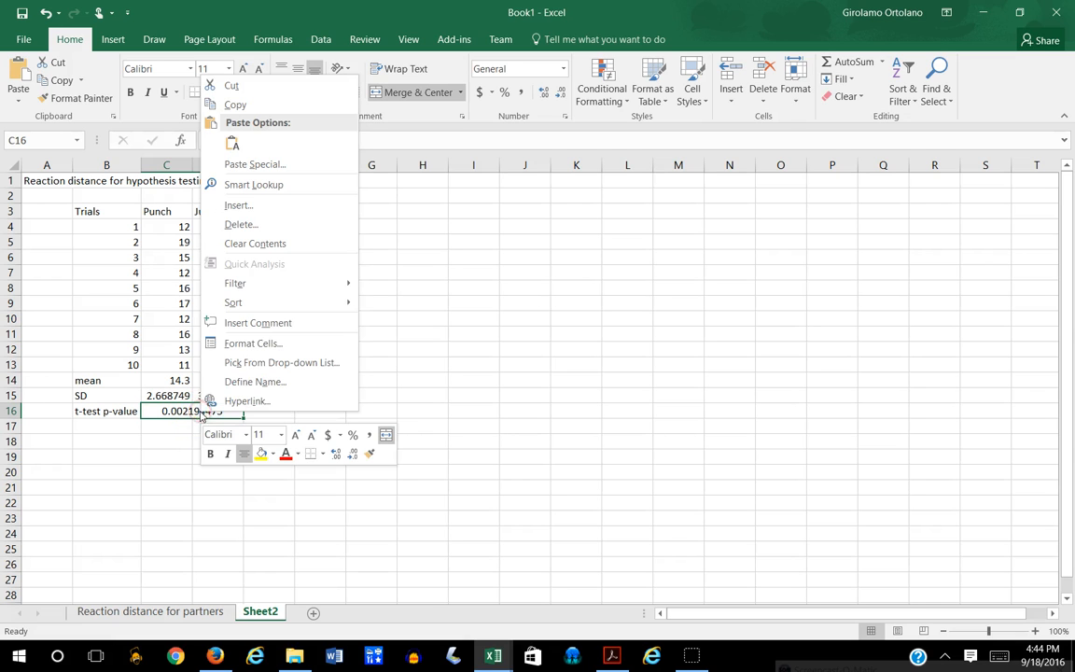
left_click(266, 343)
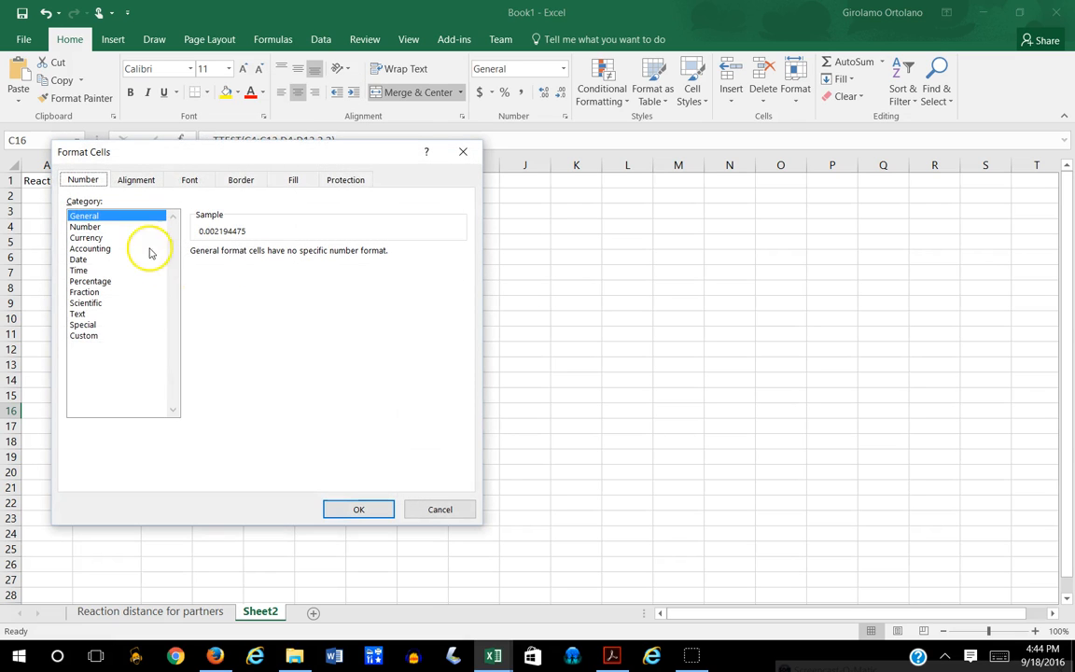
left_click(106, 227)
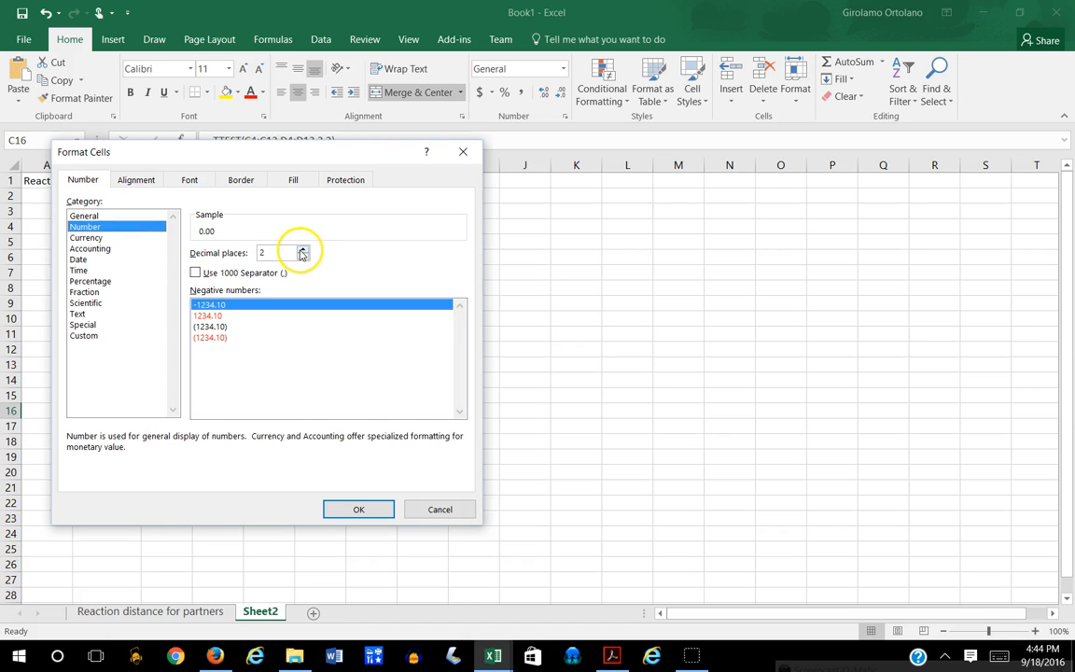
left_click(453, 511)
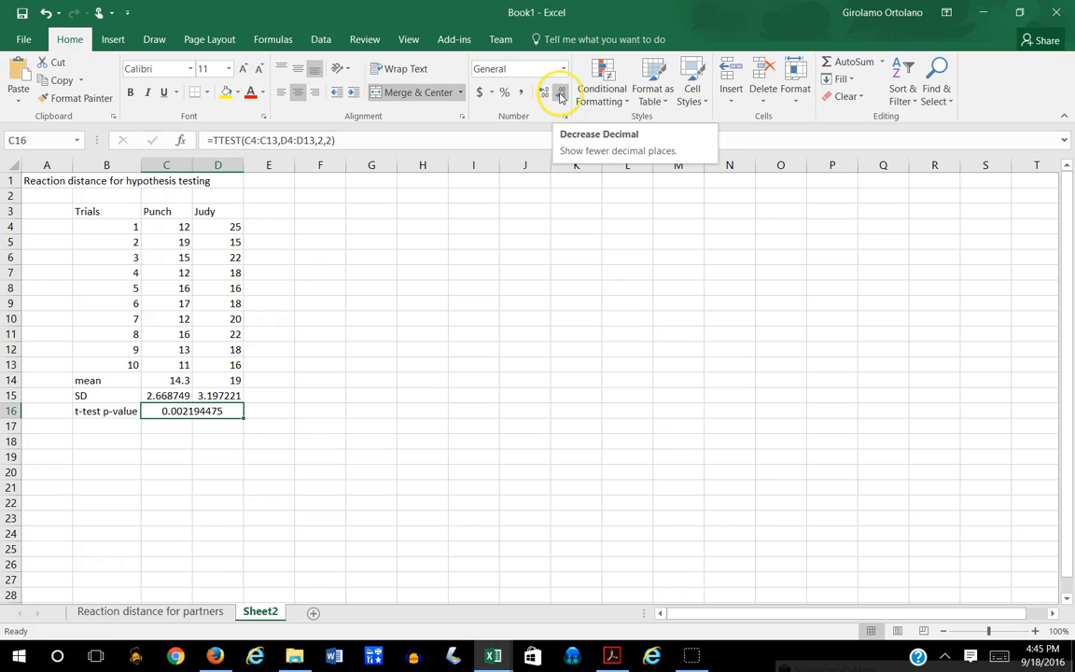
Step: Reduce the displayed decimals of the t-test p-value in C16 to four places
left_click(560, 96)
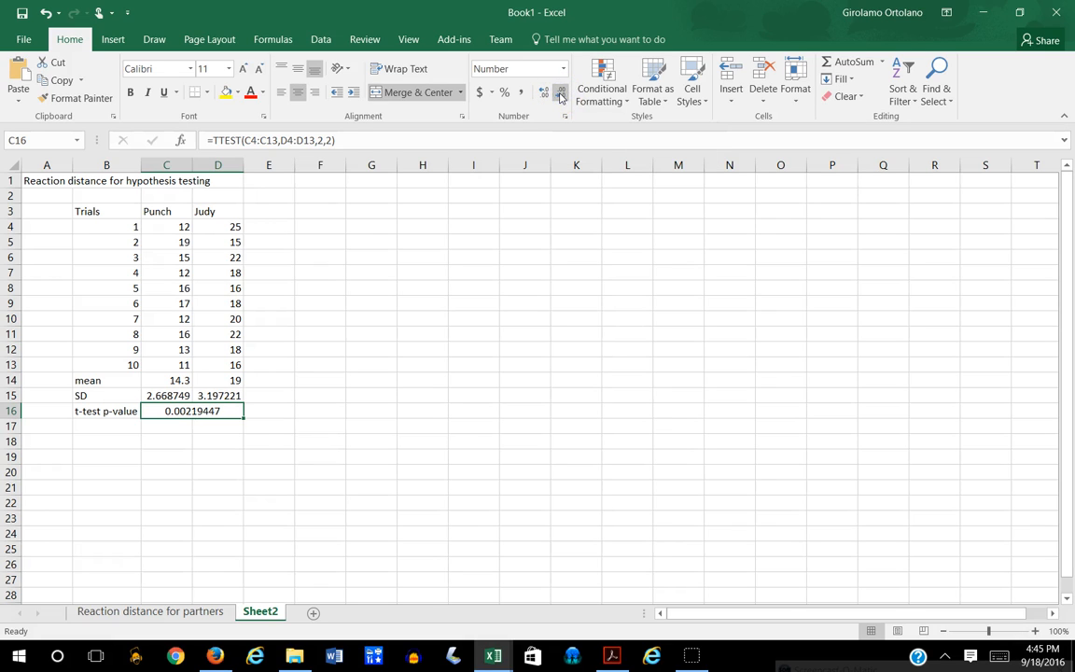
left_click(560, 95)
left_click(561, 95)
left_click(560, 95)
left_click(561, 95)
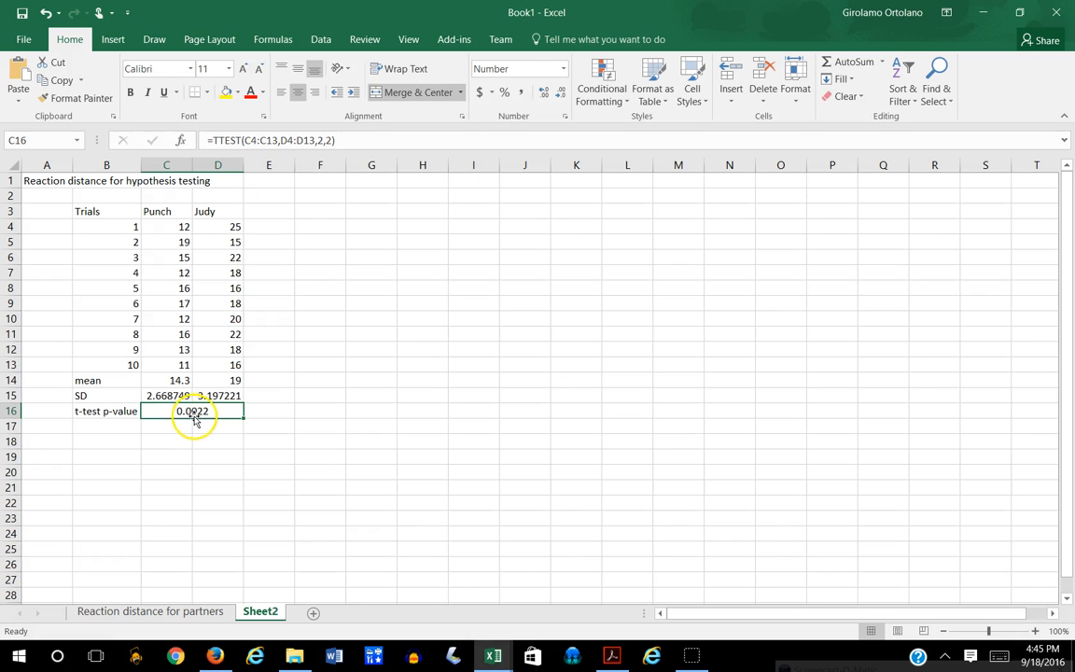
left_click(212, 419)
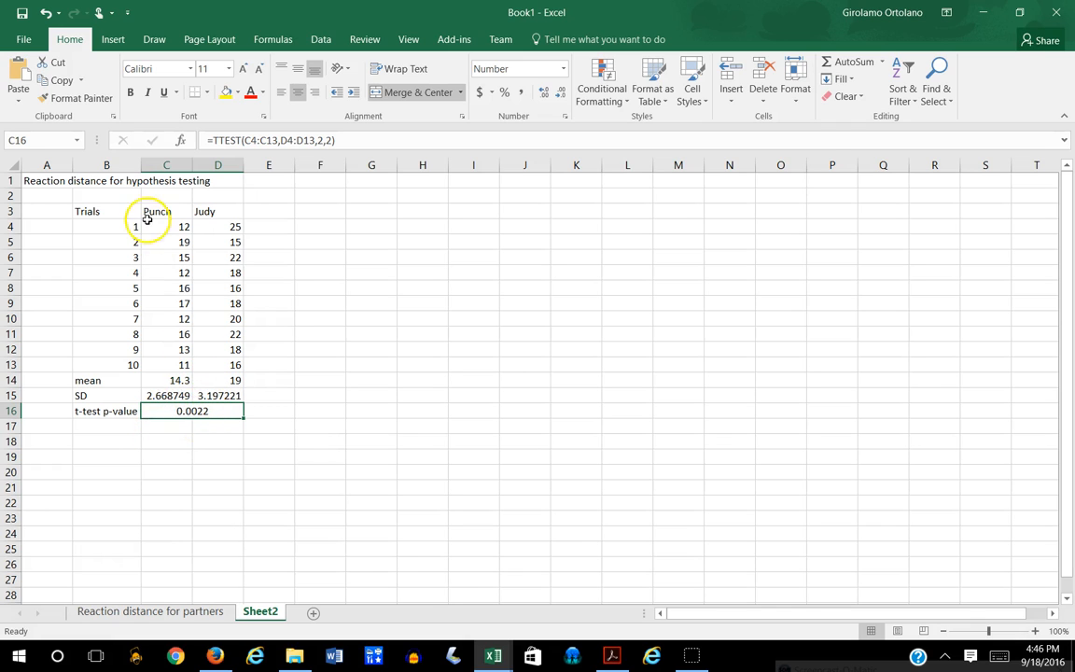
Step: Set the horizontal and vertical text alignment of the whole table B3:D16 to Center
left_click(94, 212)
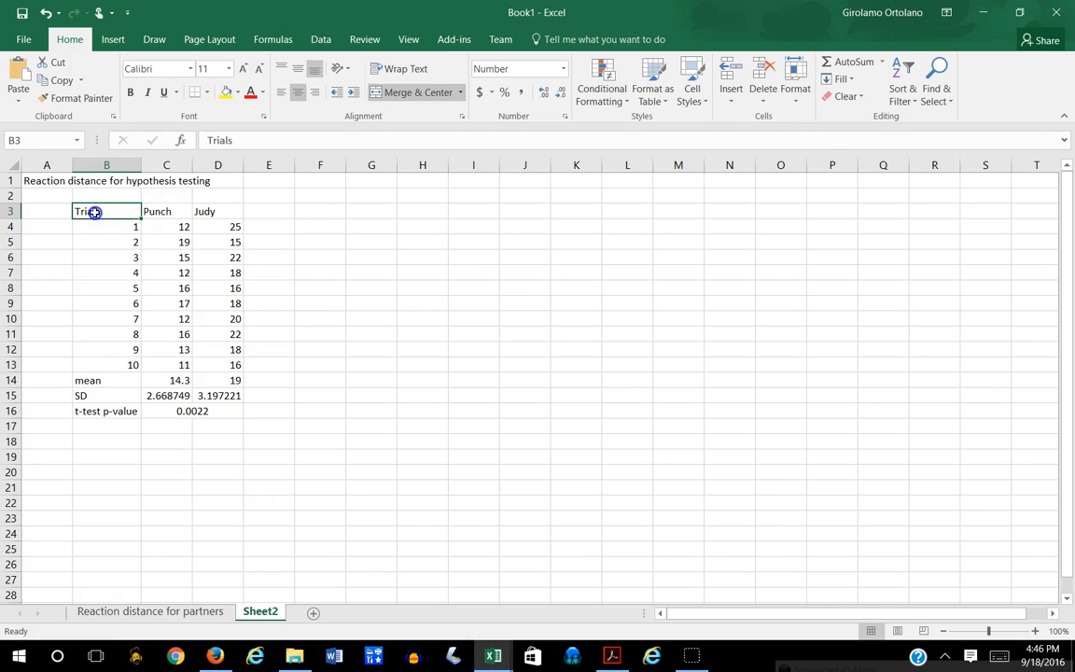
left_click_drag(94, 212, 213, 408)
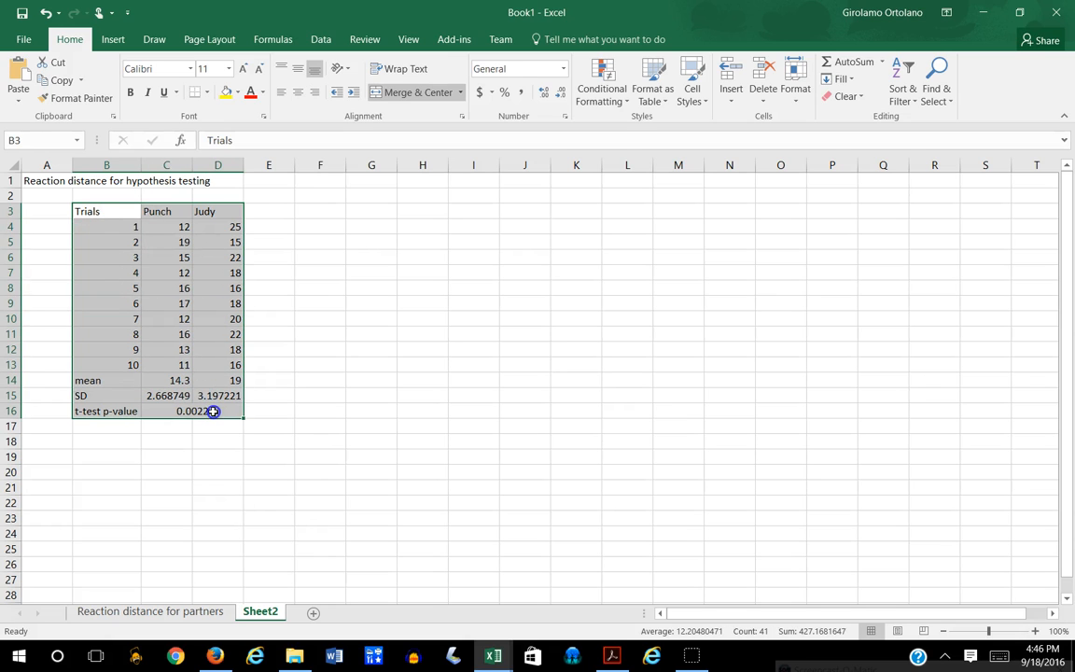
right_click(204, 338)
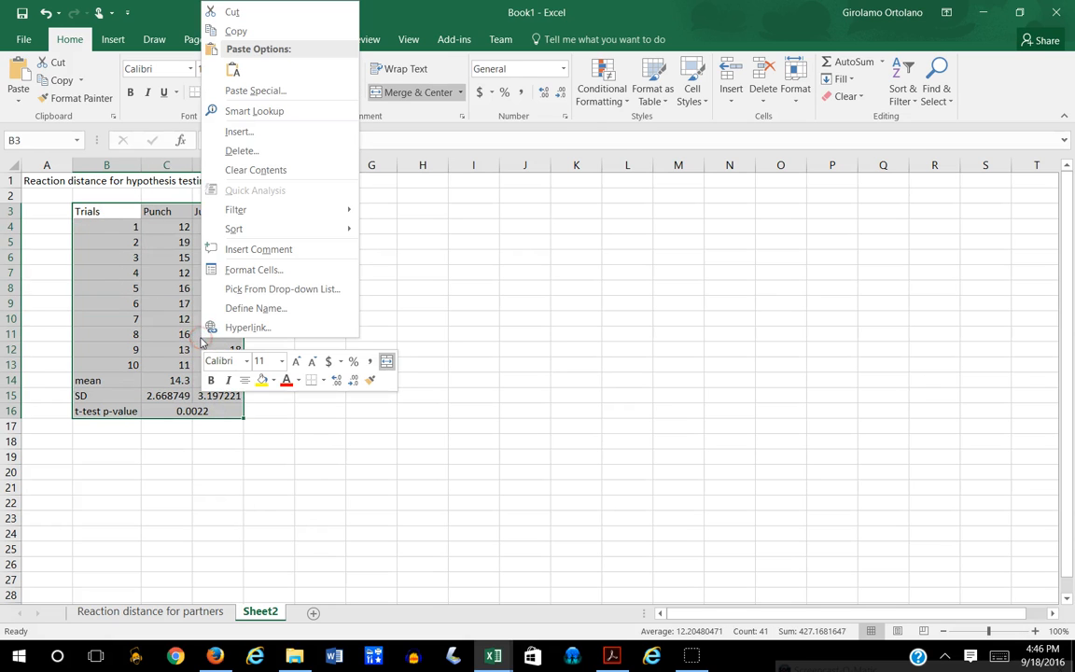
left_click(254, 270)
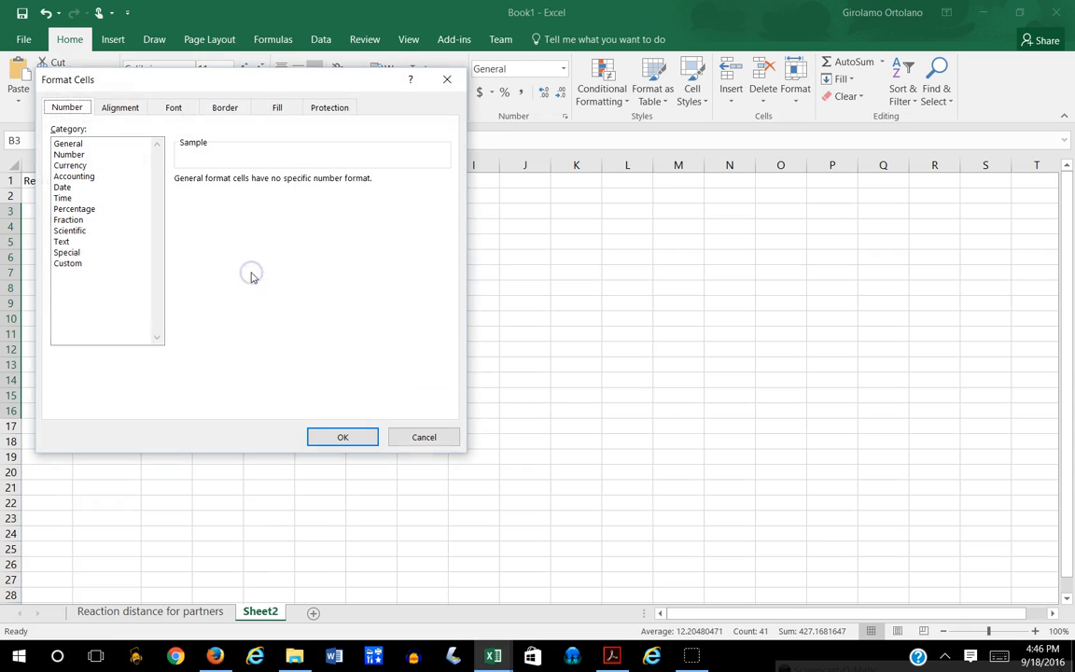
left_click(126, 108)
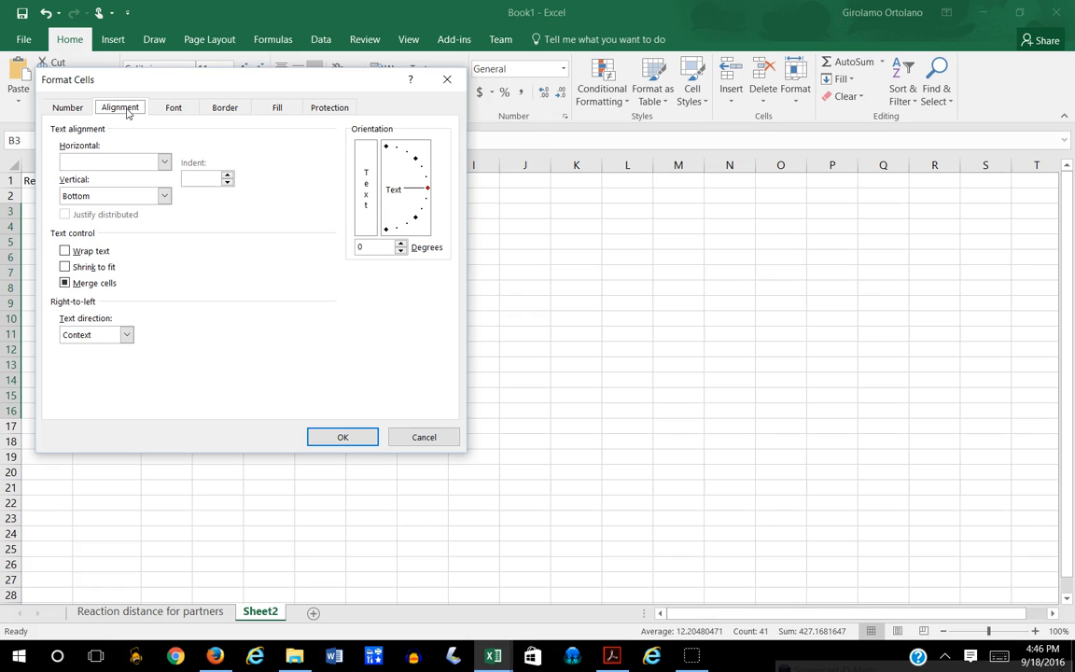
left_click(164, 163)
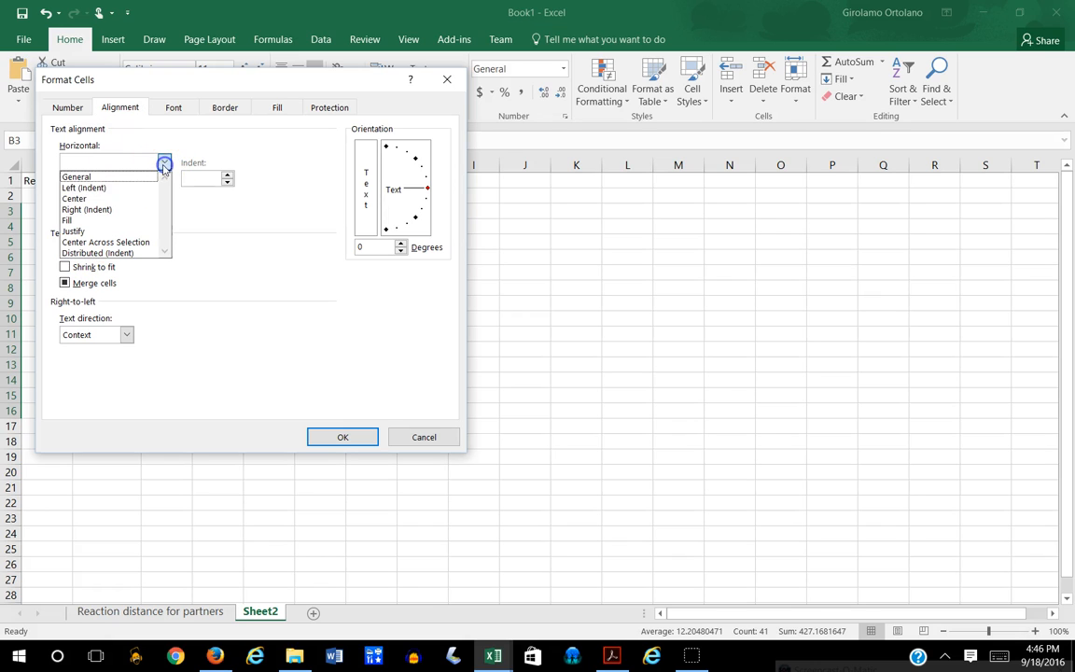
left_click(94, 199)
left_click(164, 195)
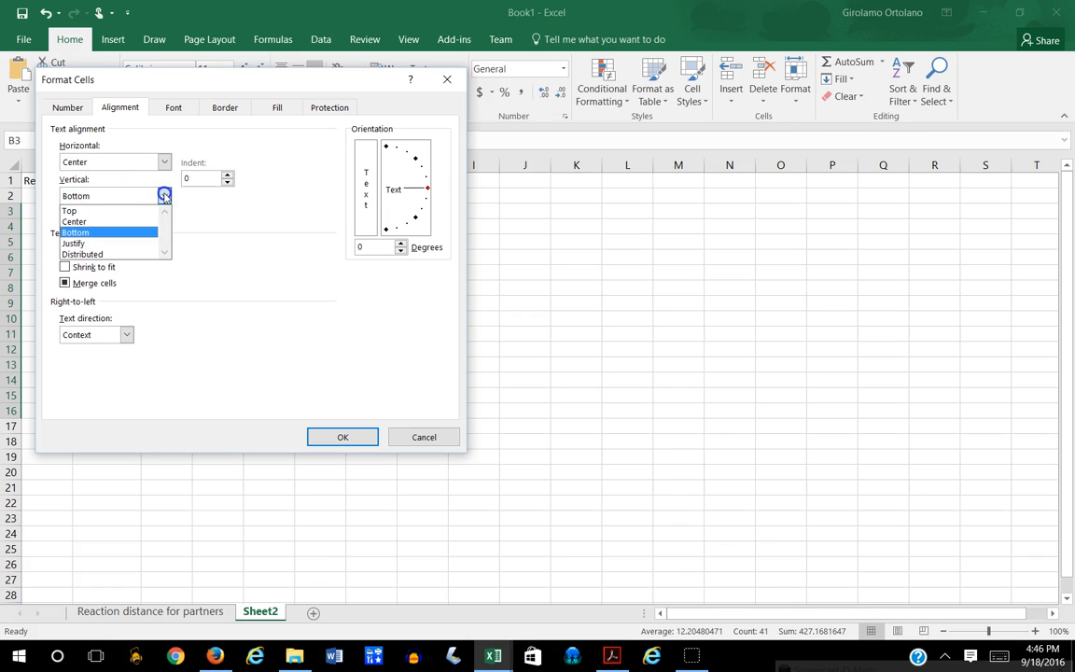
left_click(96, 223)
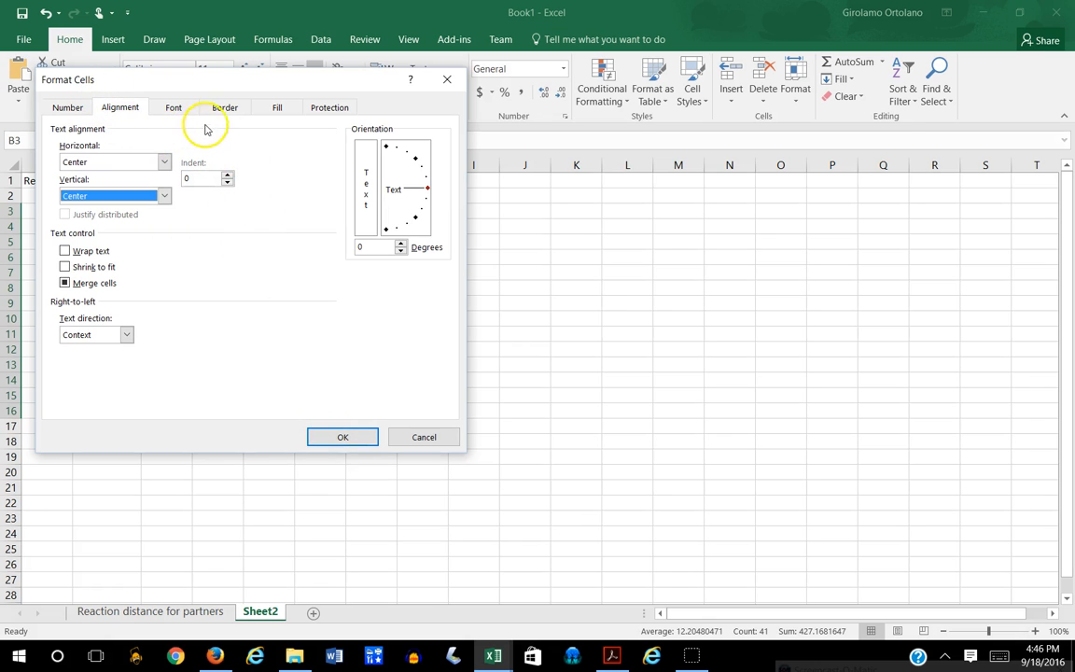
Step: Apply thin solid outline and inside borders to the table B3:D16
left_click(230, 112)
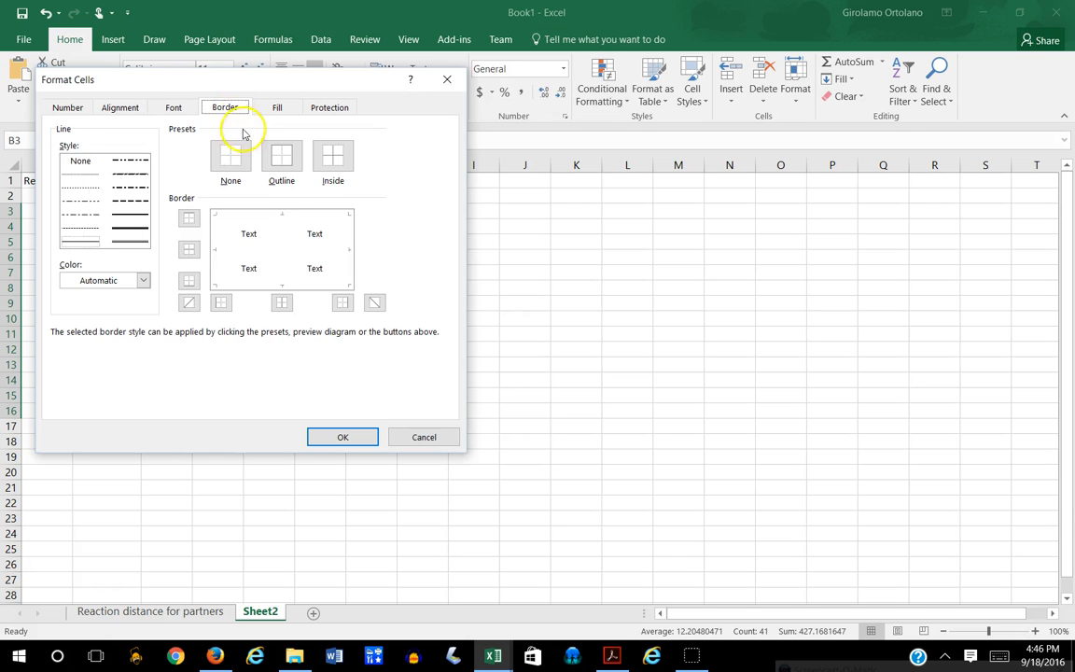
left_click(84, 244)
left_click(284, 157)
left_click(334, 154)
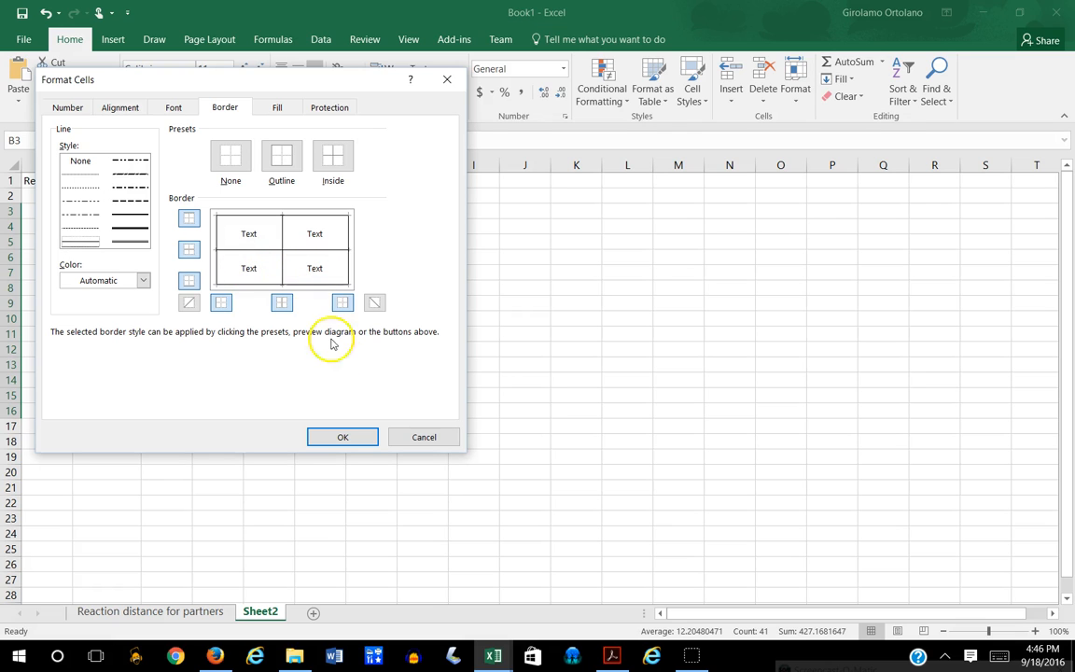
left_click(350, 438)
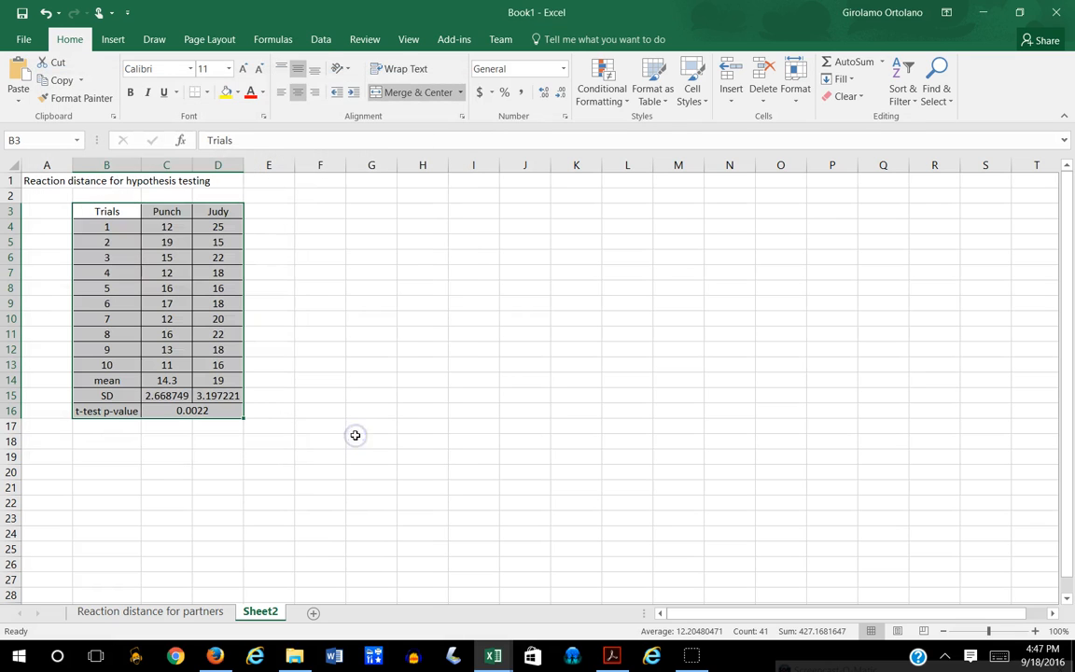
left_click(416, 339)
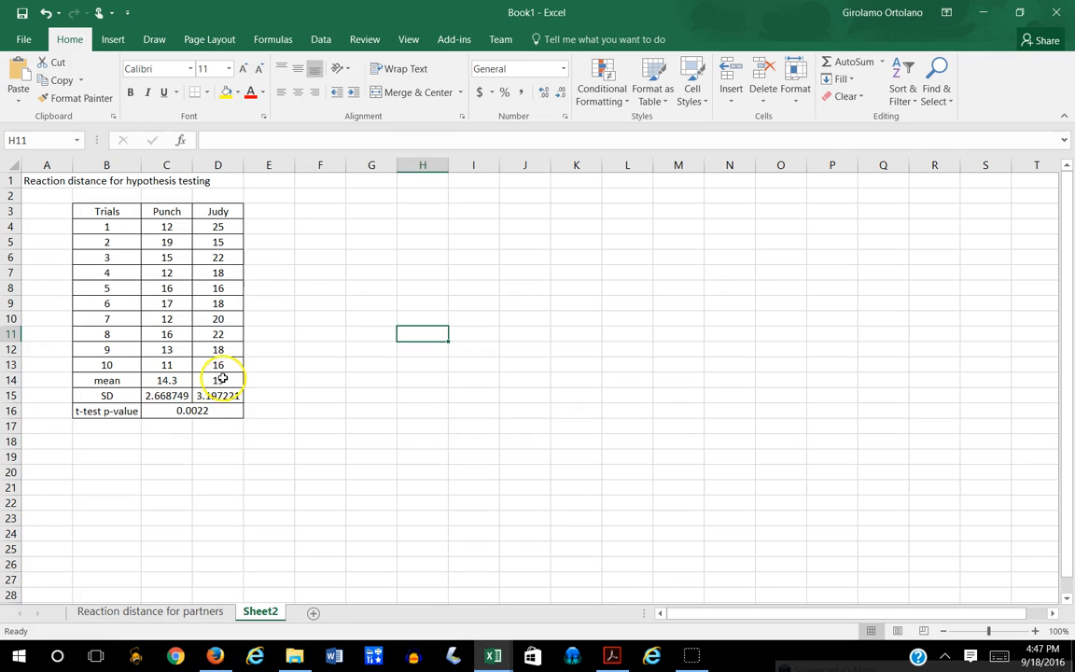
Step: Show the mean and SD values in C14:D15 with one decimal place
left_click(166, 380)
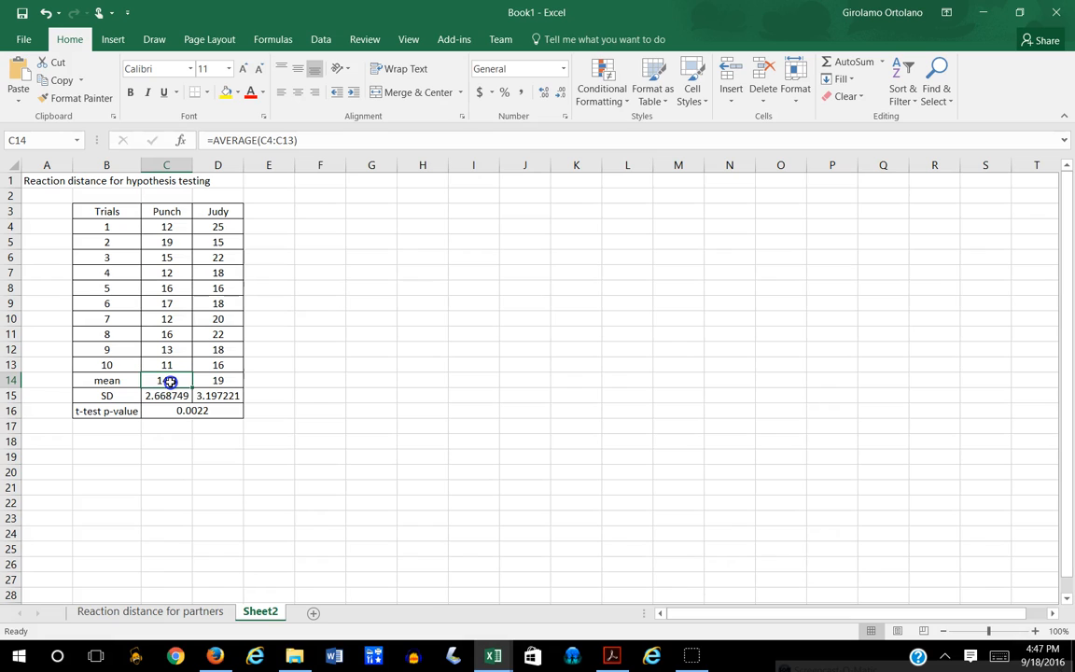
left_click_drag(186, 386, 210, 393)
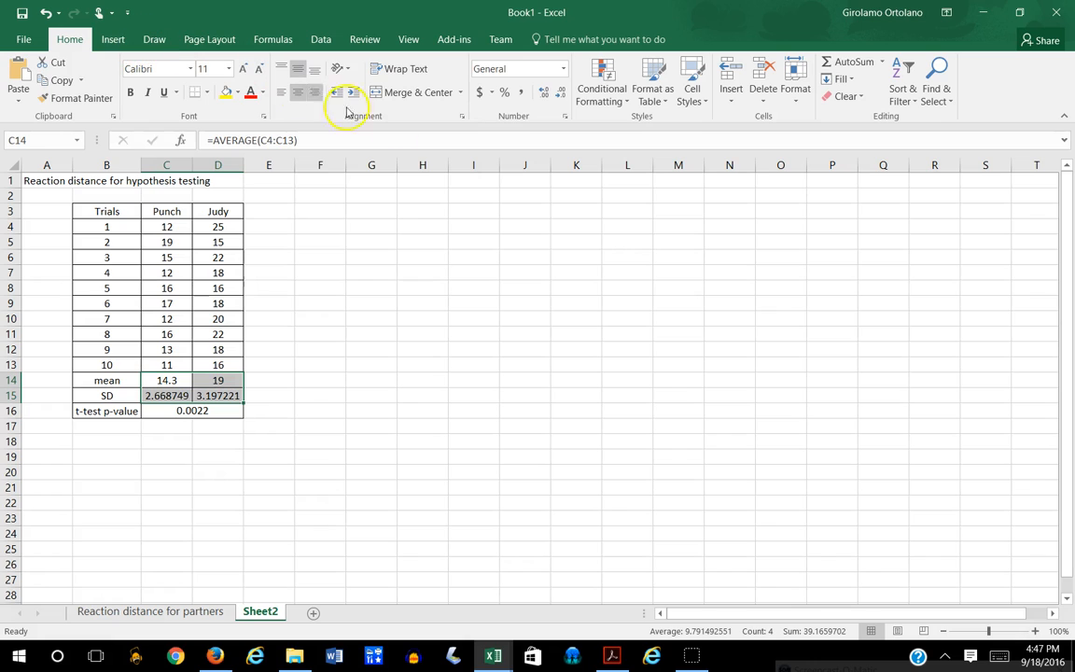
left_click(547, 97)
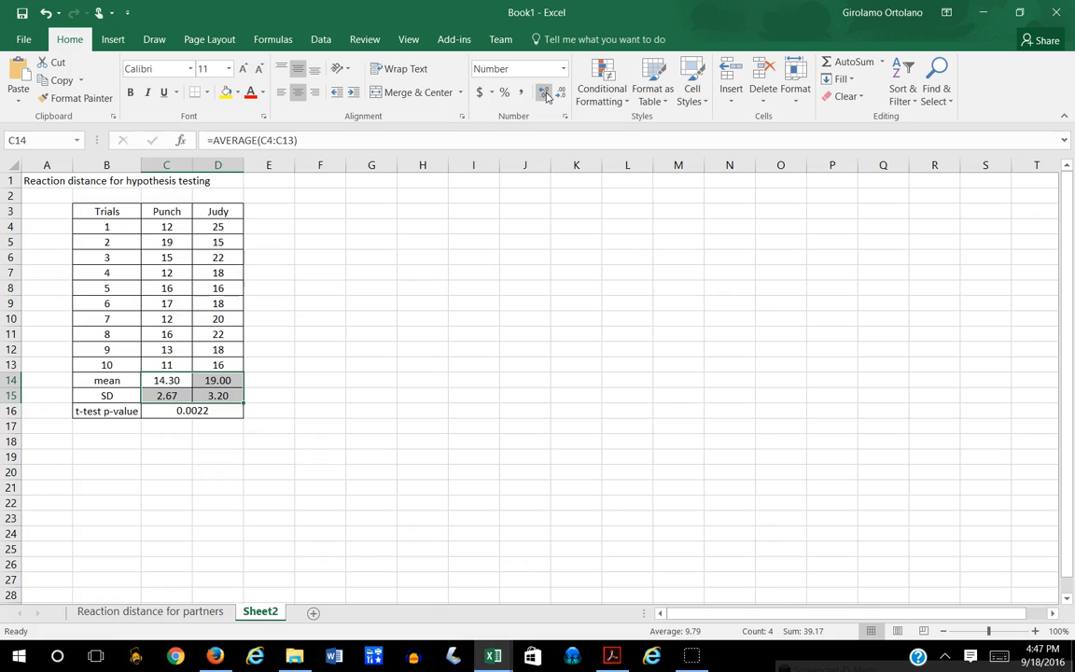
left_click(560, 95)
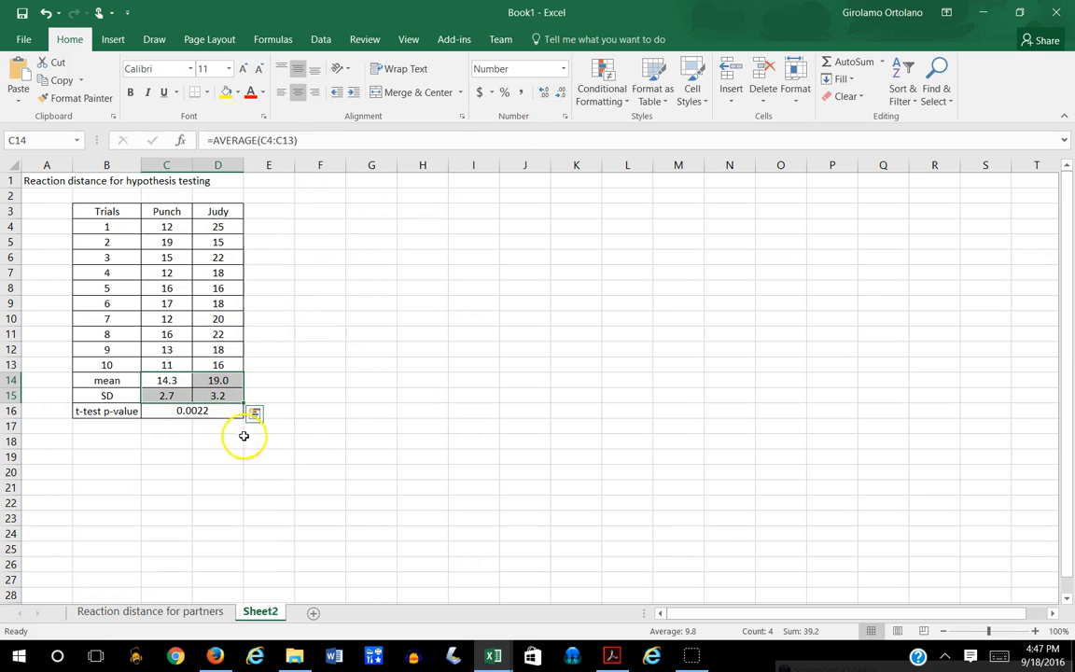
Step: Review the Number format of C14:D15 in Format Cells and accept it with 1 decimal place
right_click(230, 380)
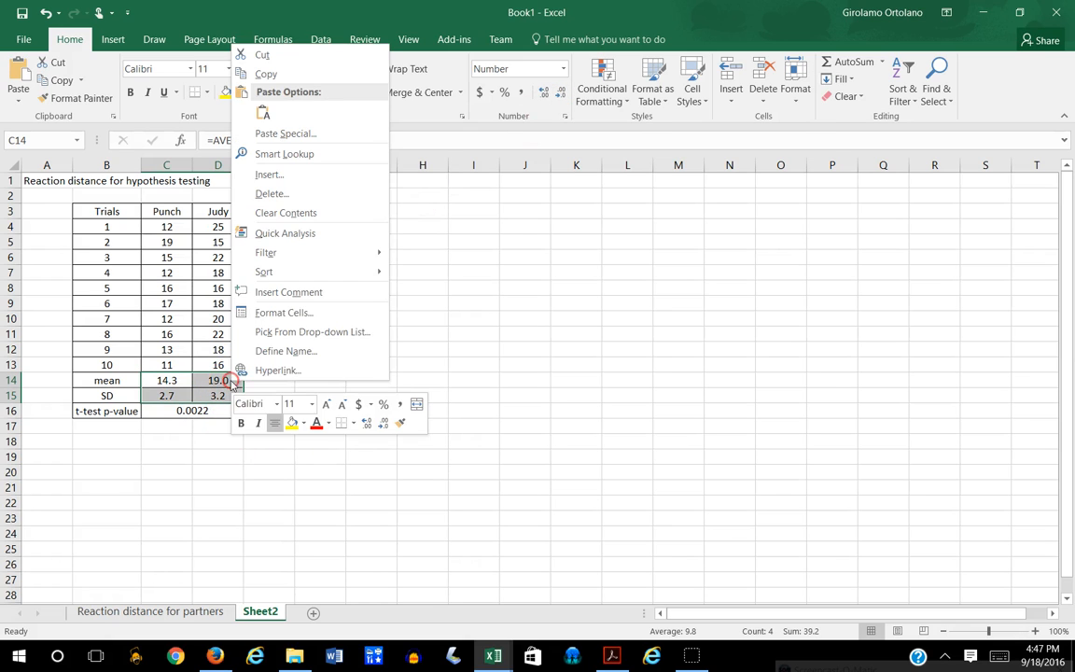
left_click(283, 312)
left_click(104, 151)
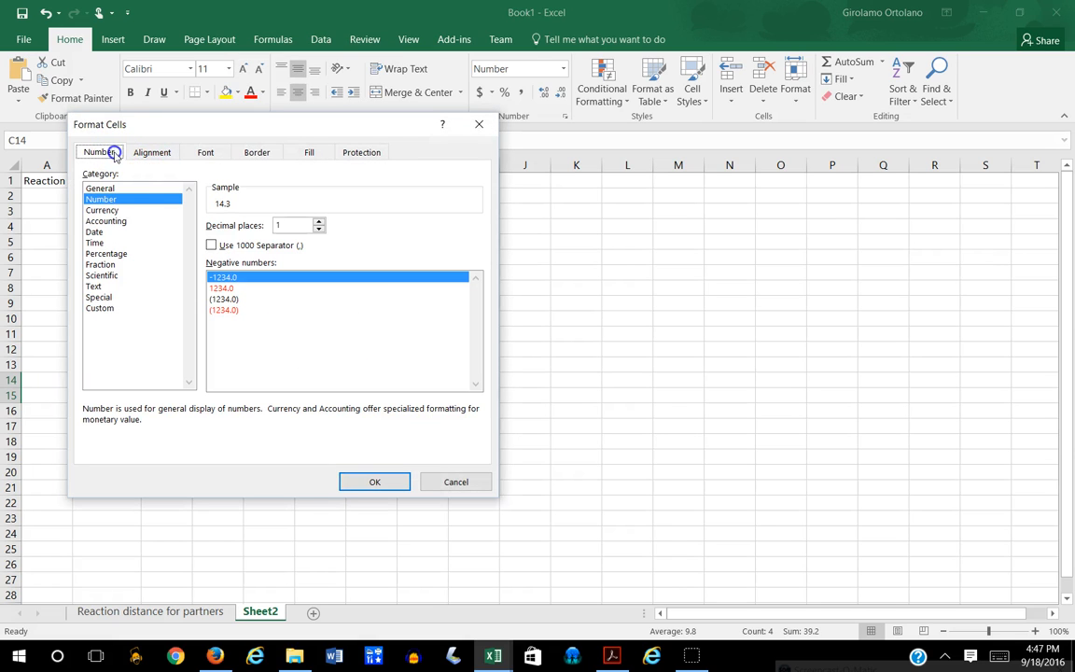
left_click(265, 225)
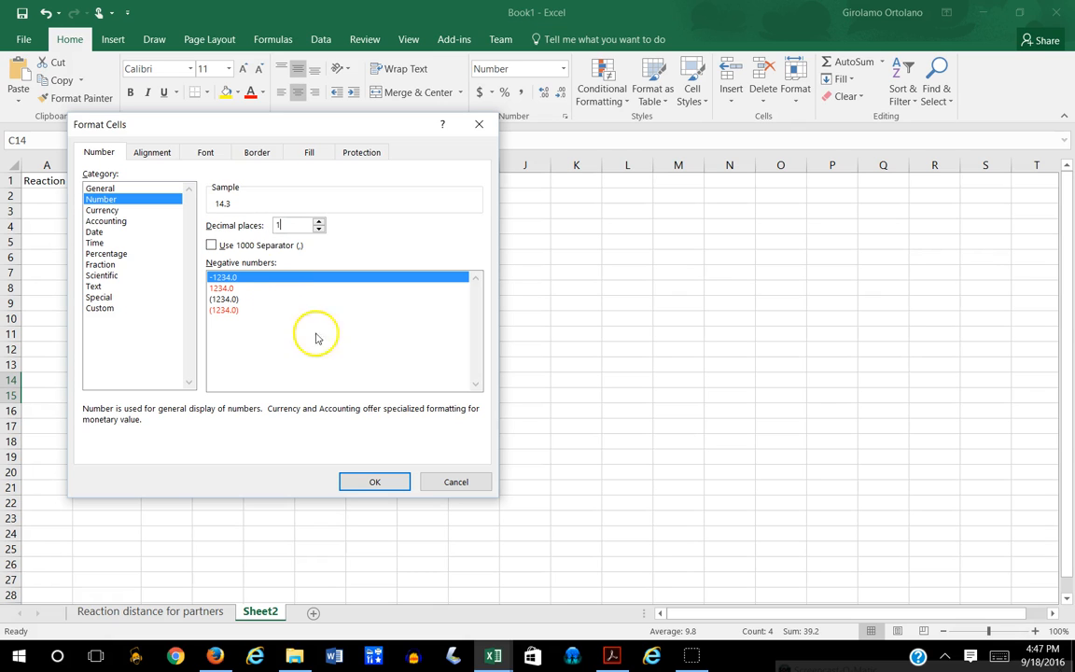
left_click(378, 481)
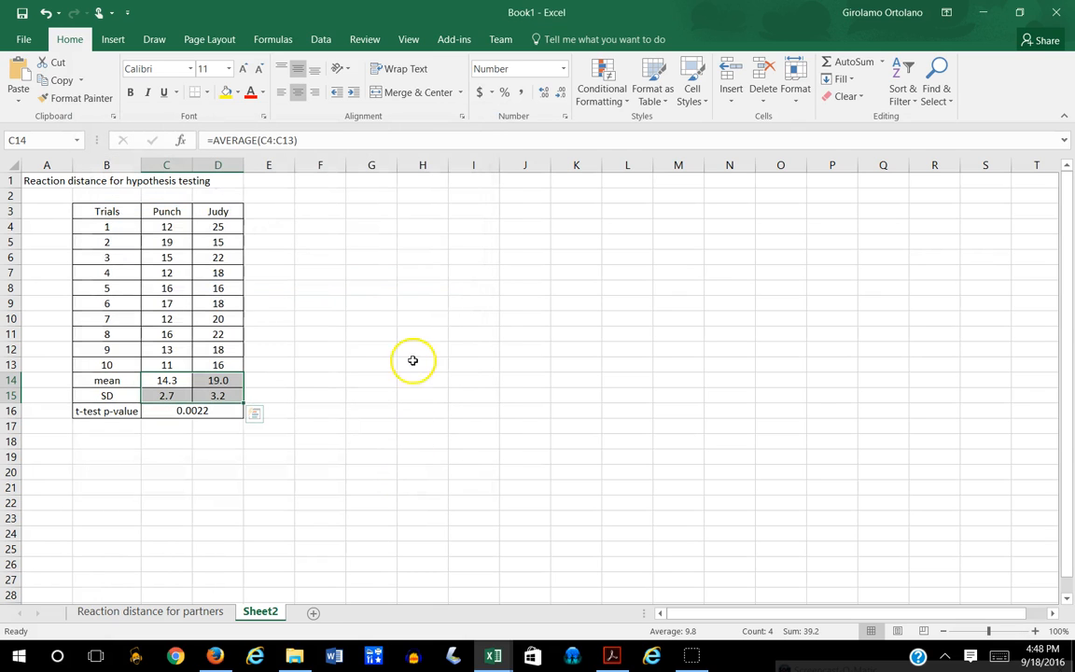
left_click(329, 285)
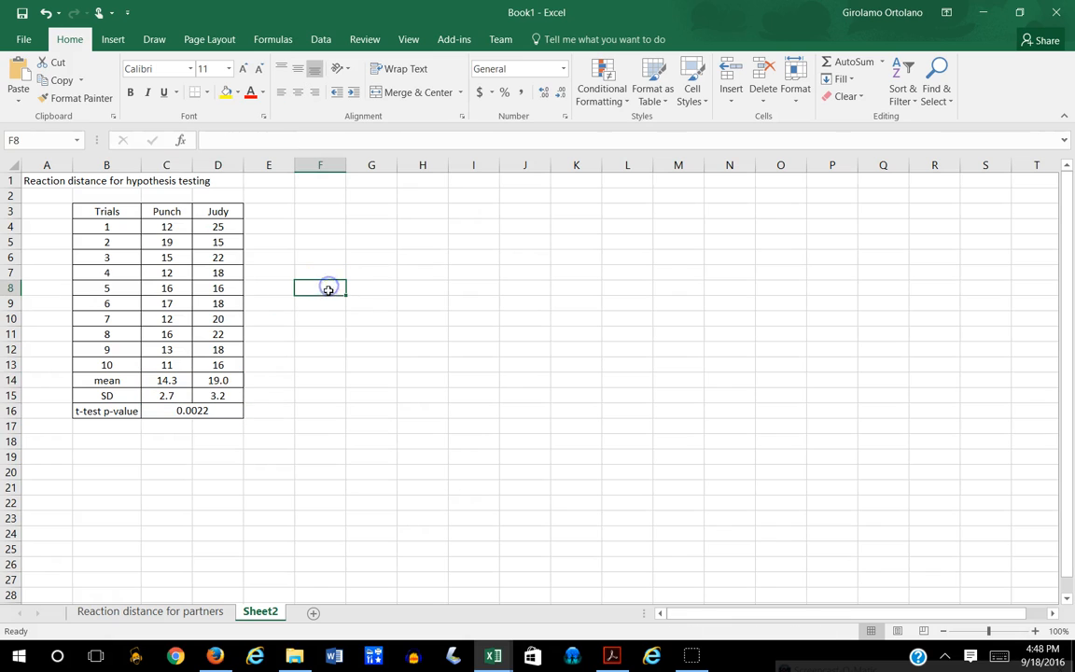
Step: Change Judy's trial 4 reaction distance in D7 to 18.5
left_click(220, 272)
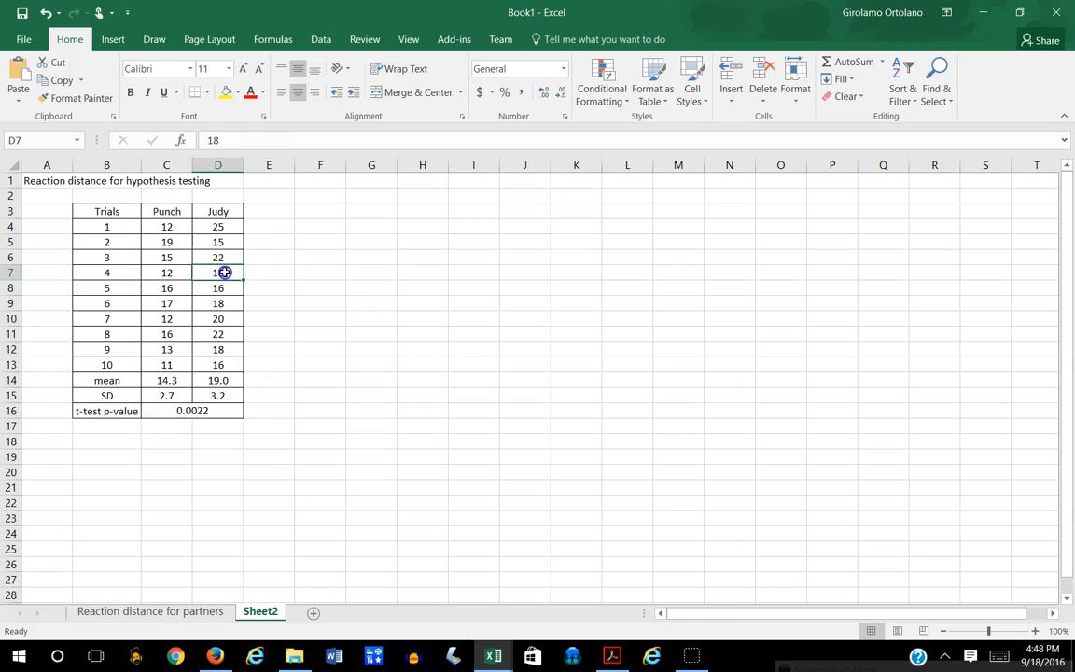
double_click(225, 272)
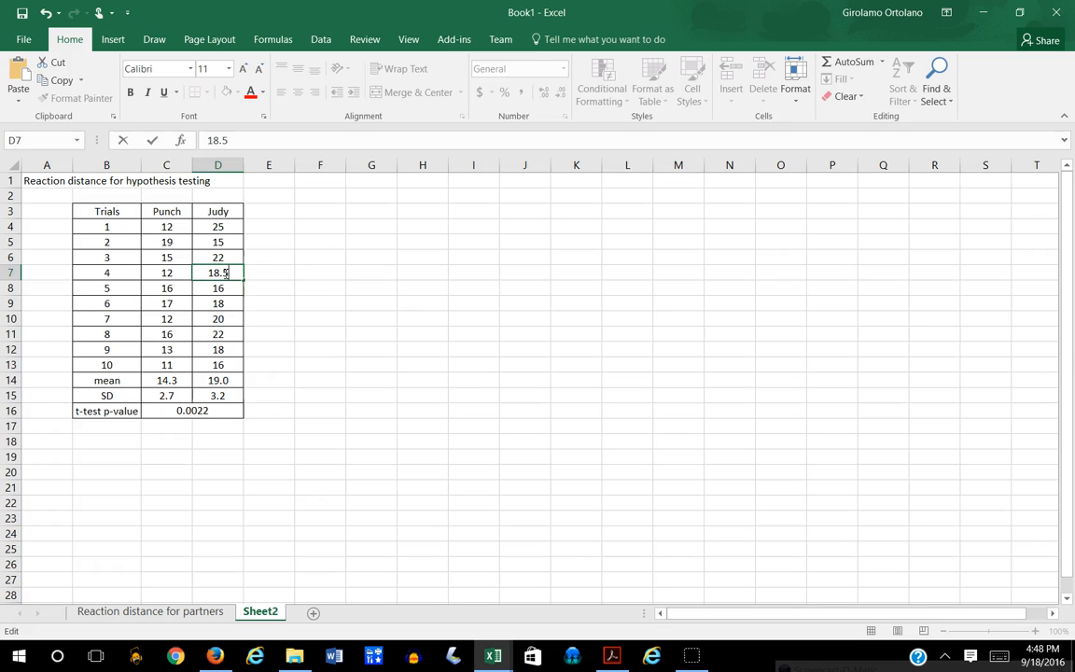
key("Return")
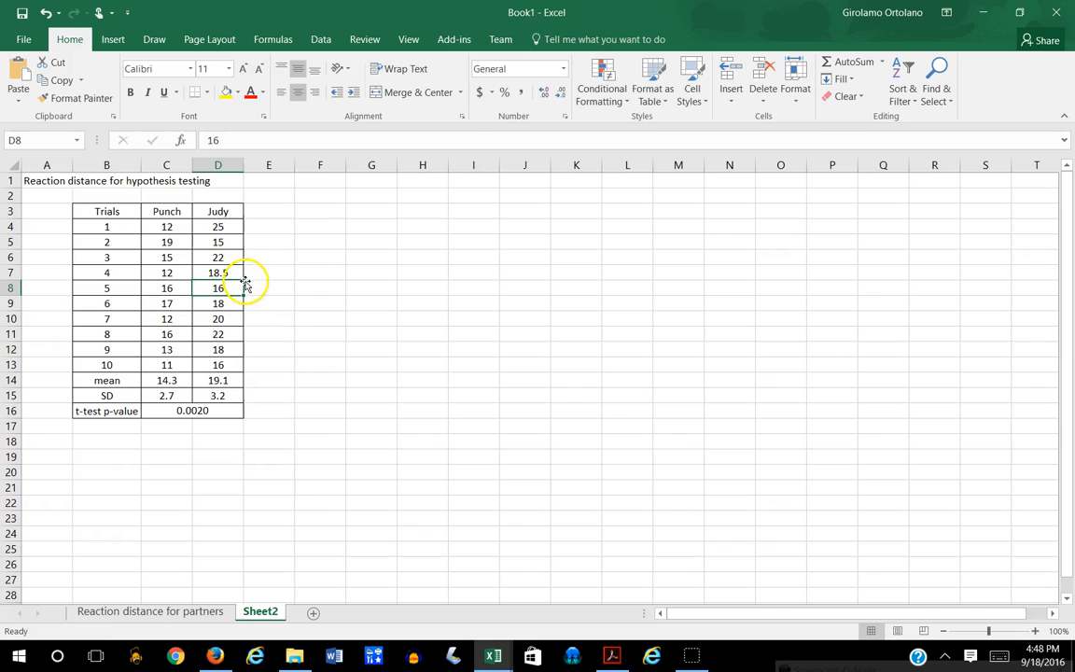
Step: Show all Punch and Judy trial values in C4:D13 with one decimal place
left_click_drag(170, 227, 207, 360)
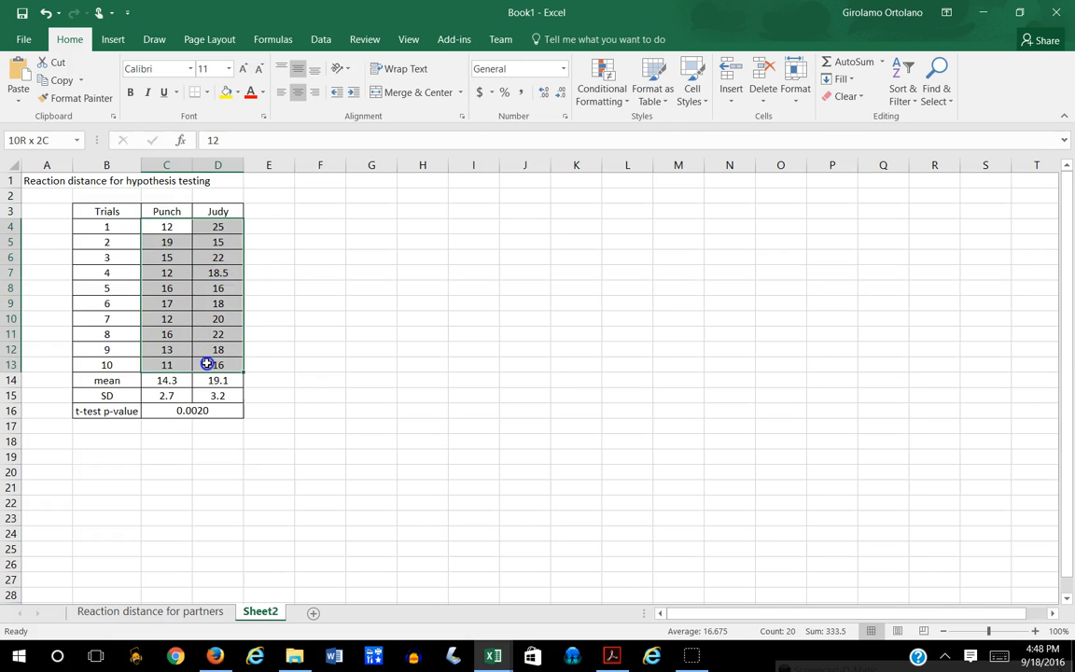
left_click_drag(207, 364, 207, 364)
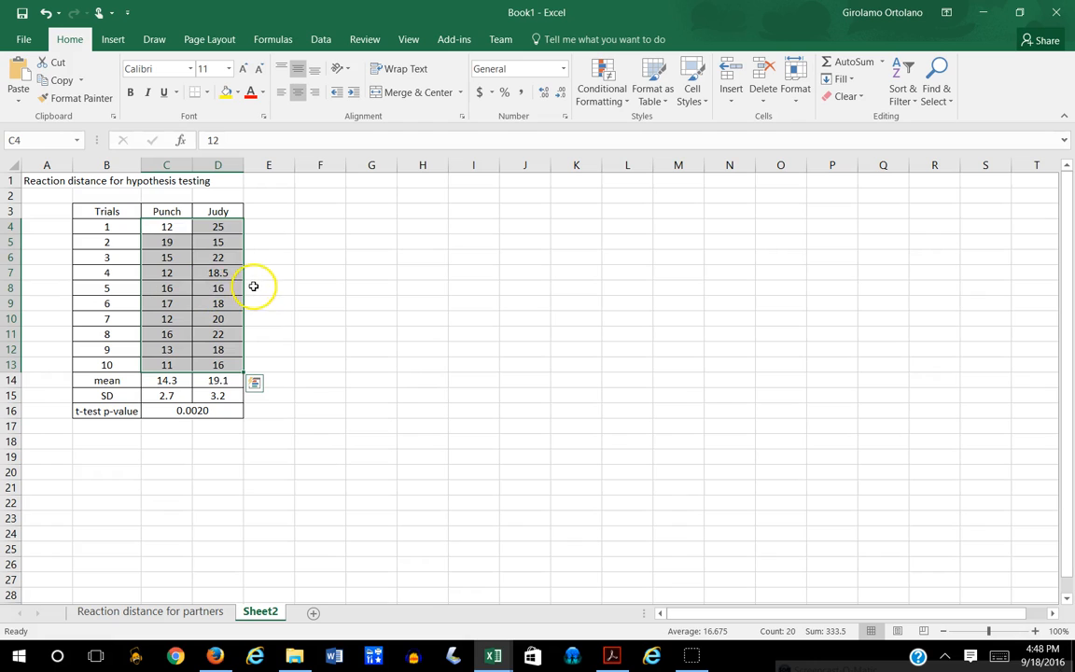
left_click(544, 94)
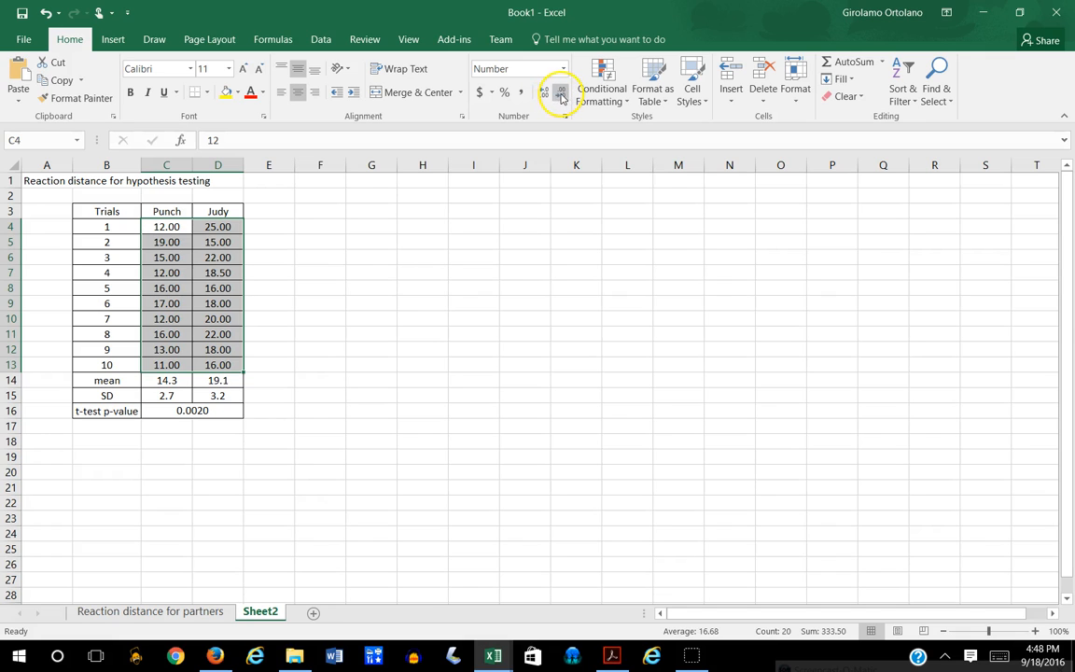
left_click(560, 93)
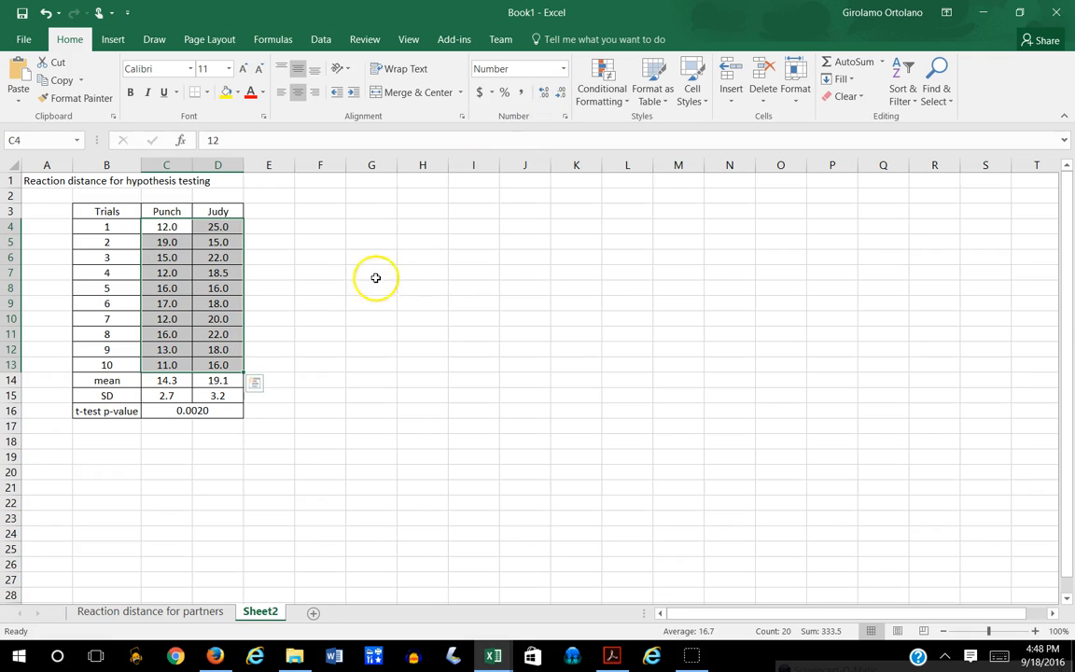
left_click(311, 315)
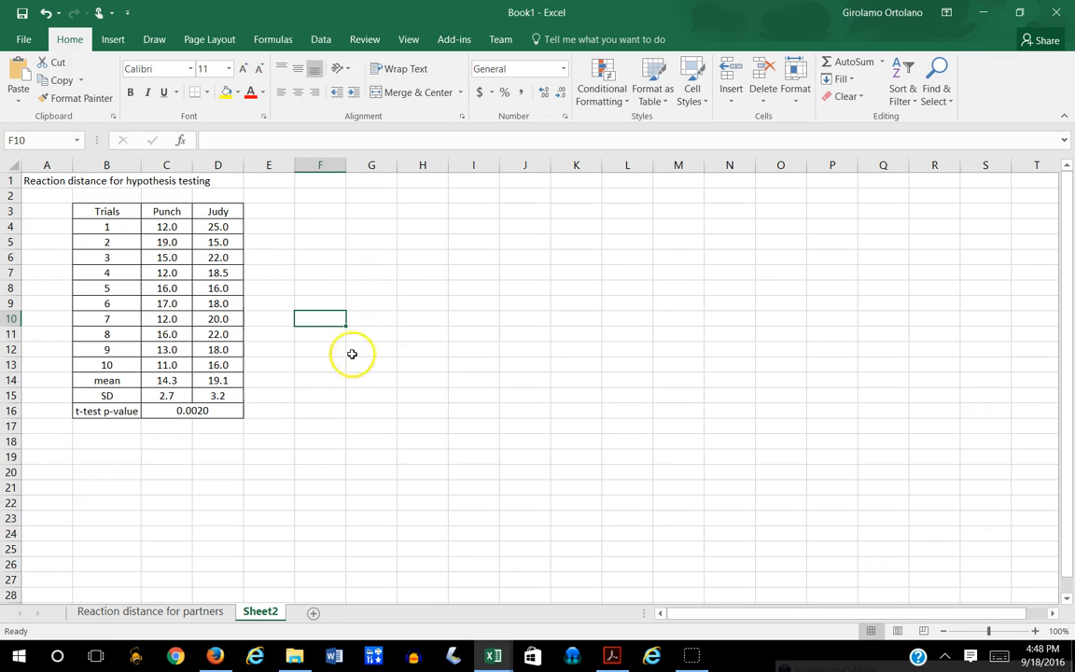
Step: Insert a 2-D clustered column chart of the two mean values in C14:D14
left_click(170, 380)
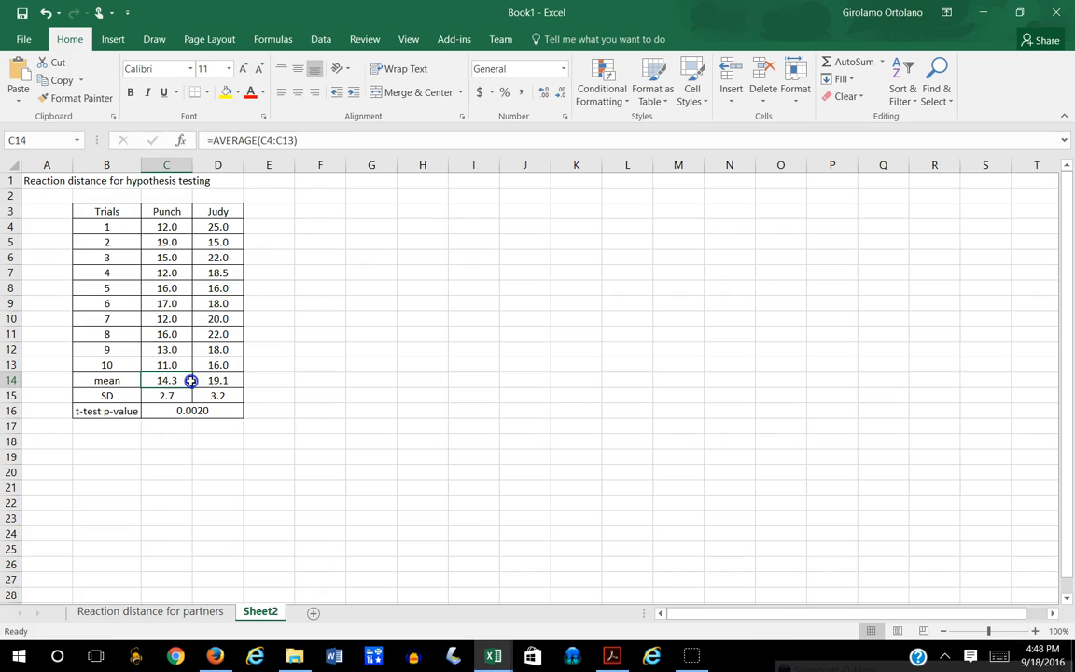
left_click_drag(191, 381, 206, 381)
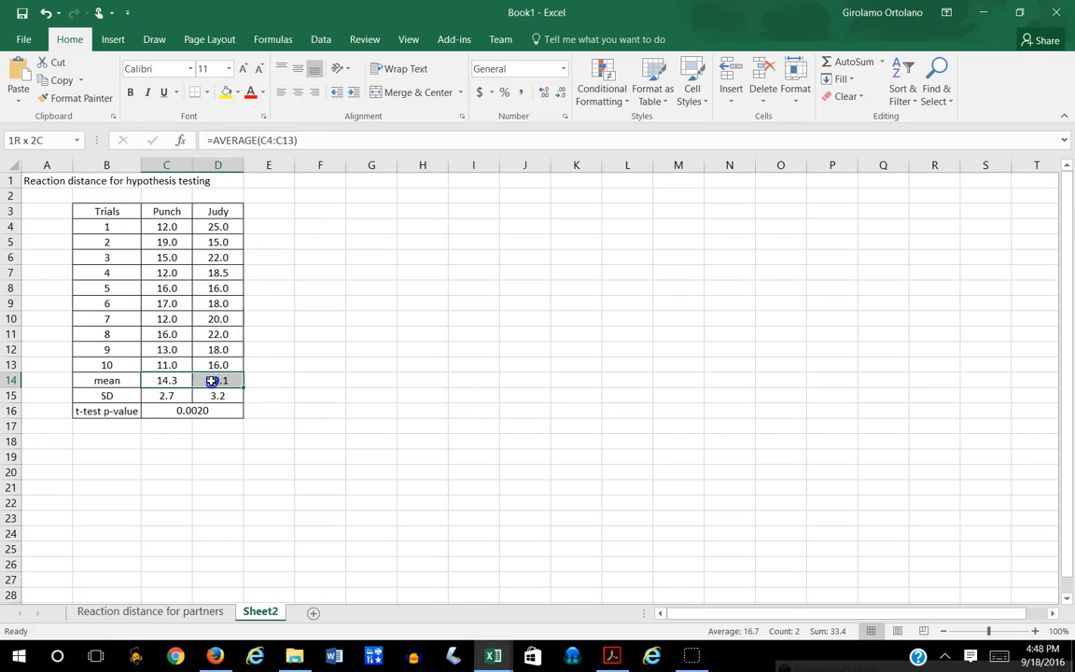
left_click_drag(214, 381, 216, 379)
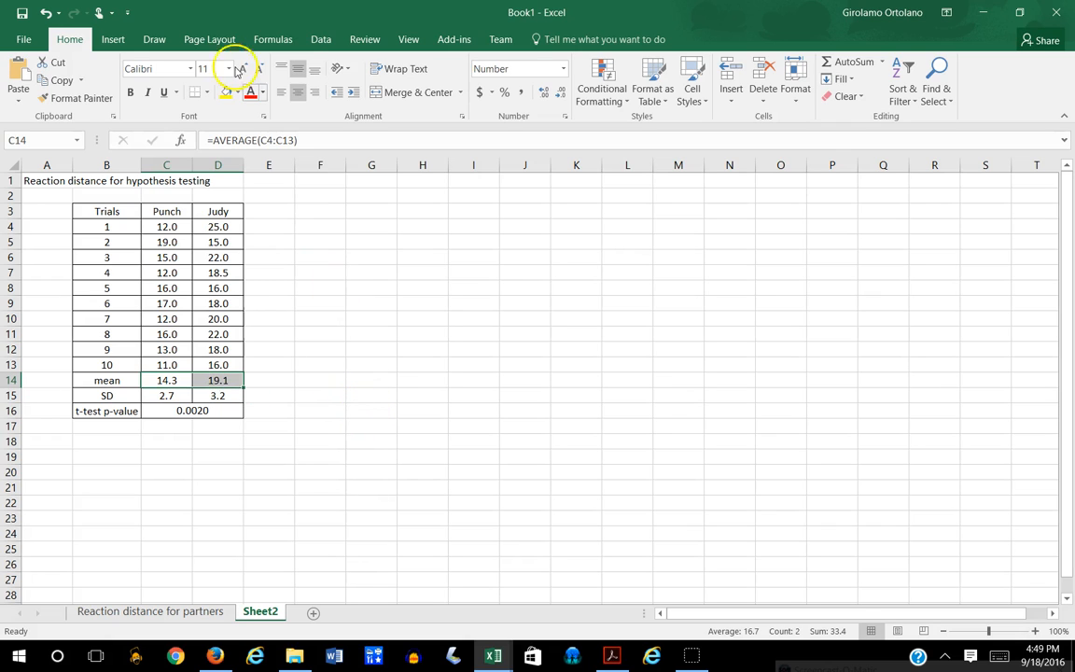
left_click(111, 41)
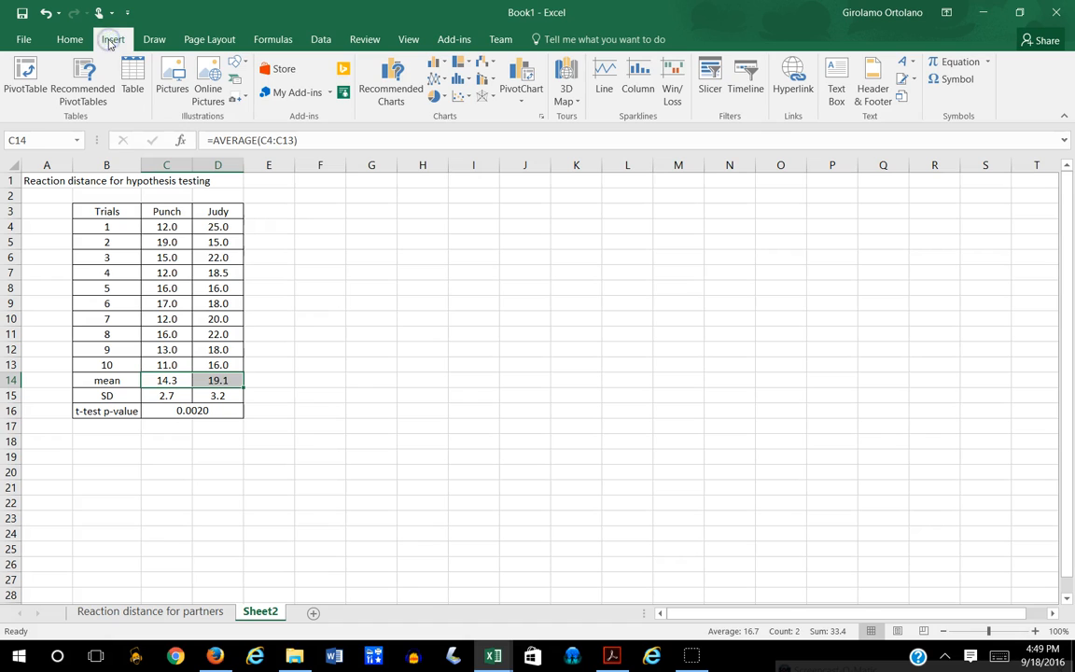
left_click(436, 63)
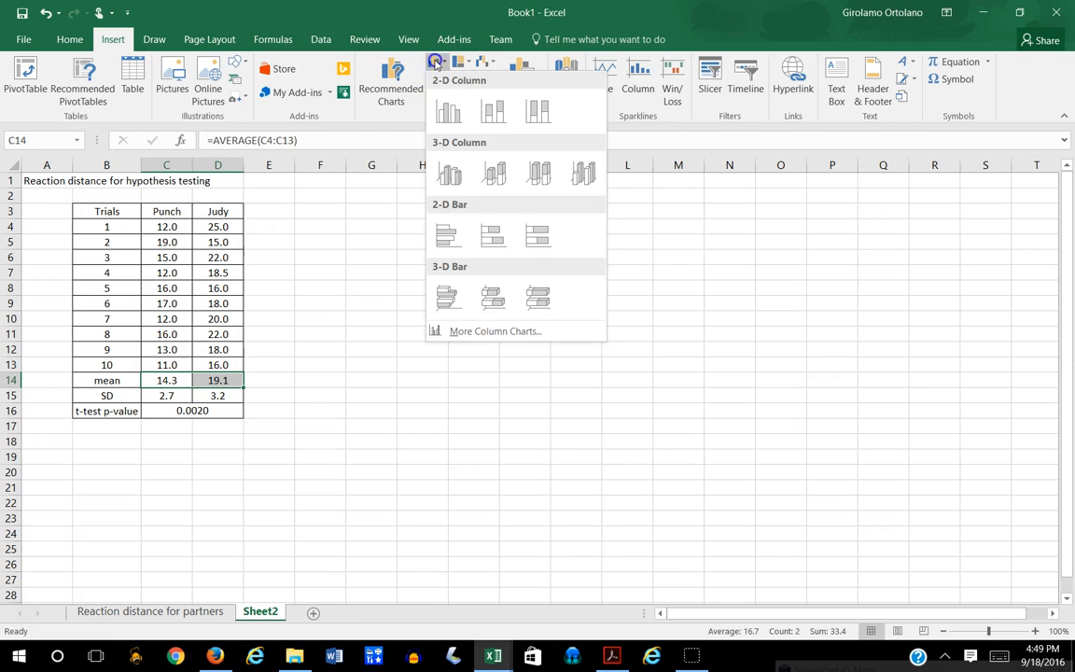
left_click(448, 114)
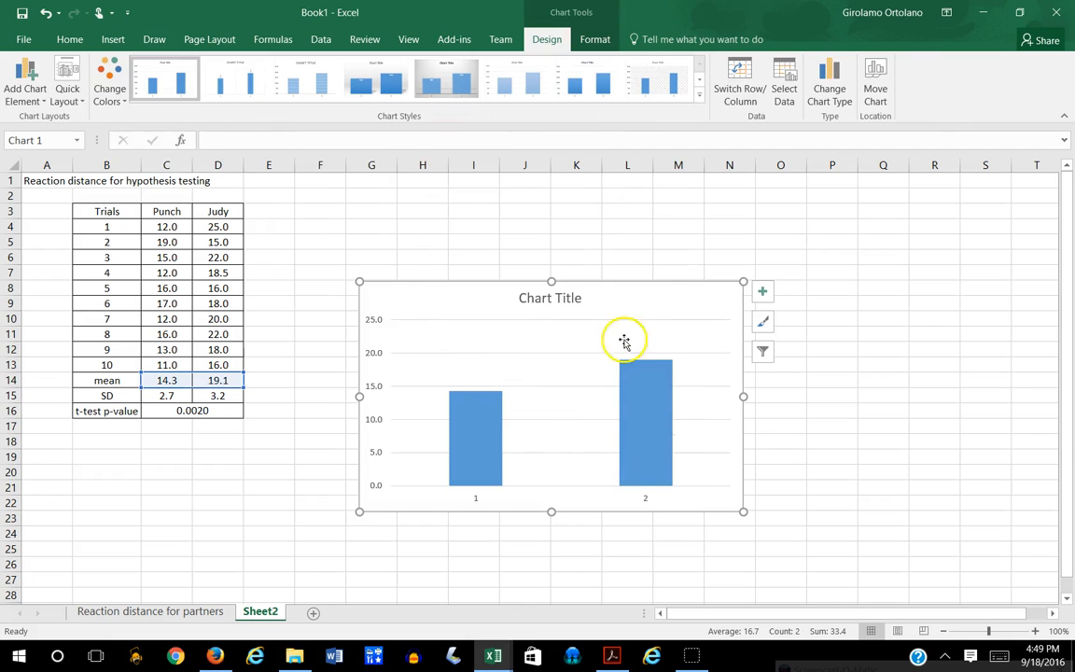
Step: Delete the chart title and move the chart up beside the upper rows of the table
left_click(556, 304)
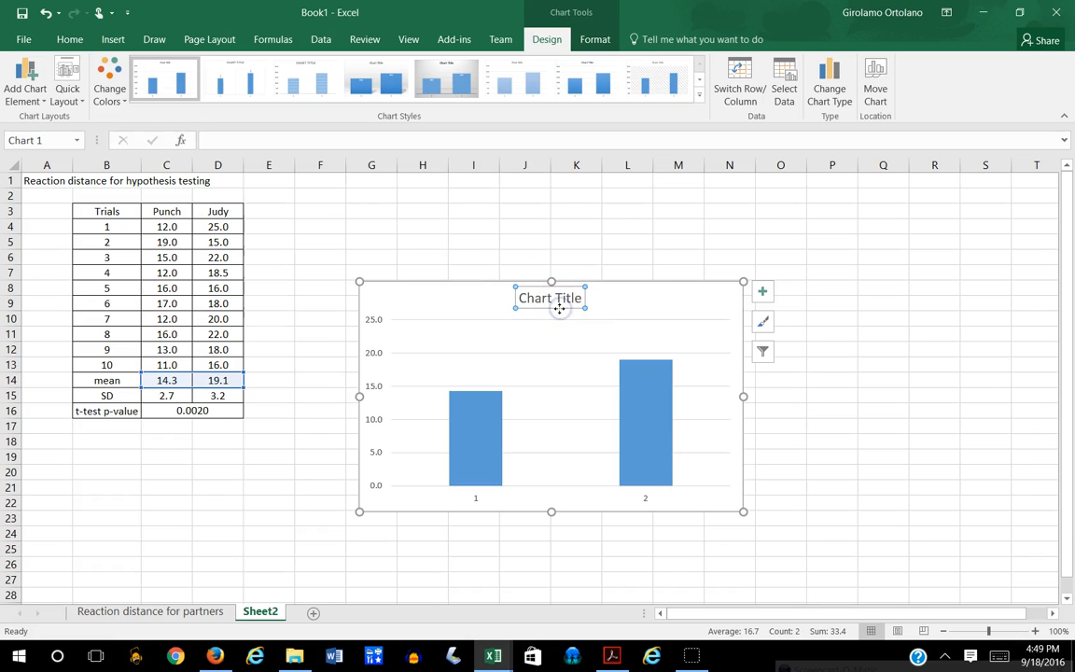
key("Delete")
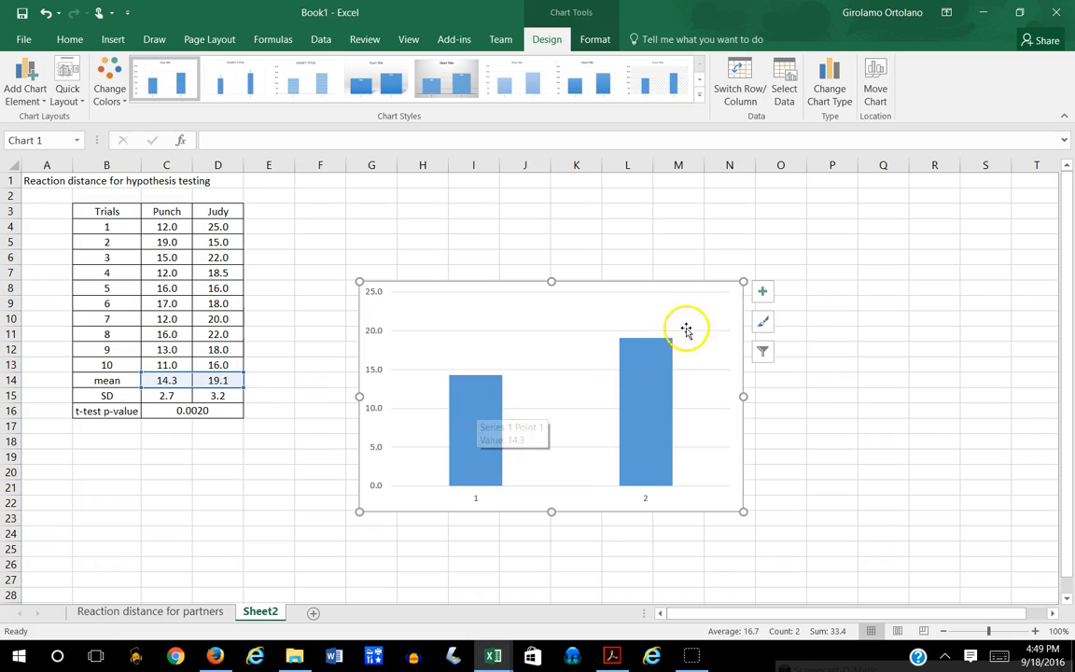
left_click(626, 305)
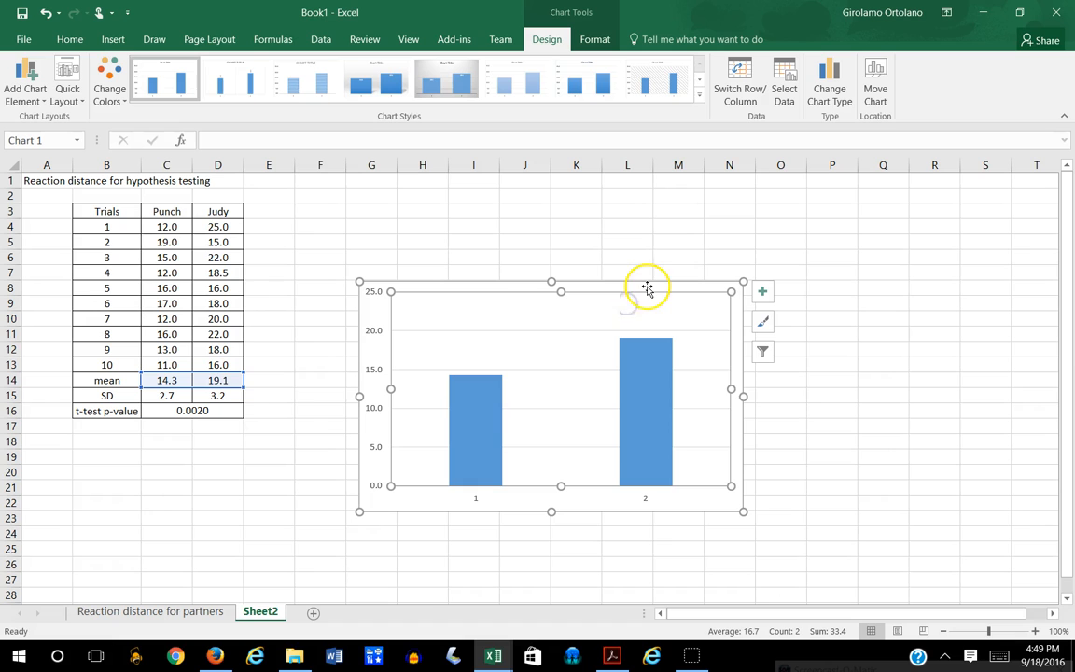
left_click_drag(646, 290, 657, 227)
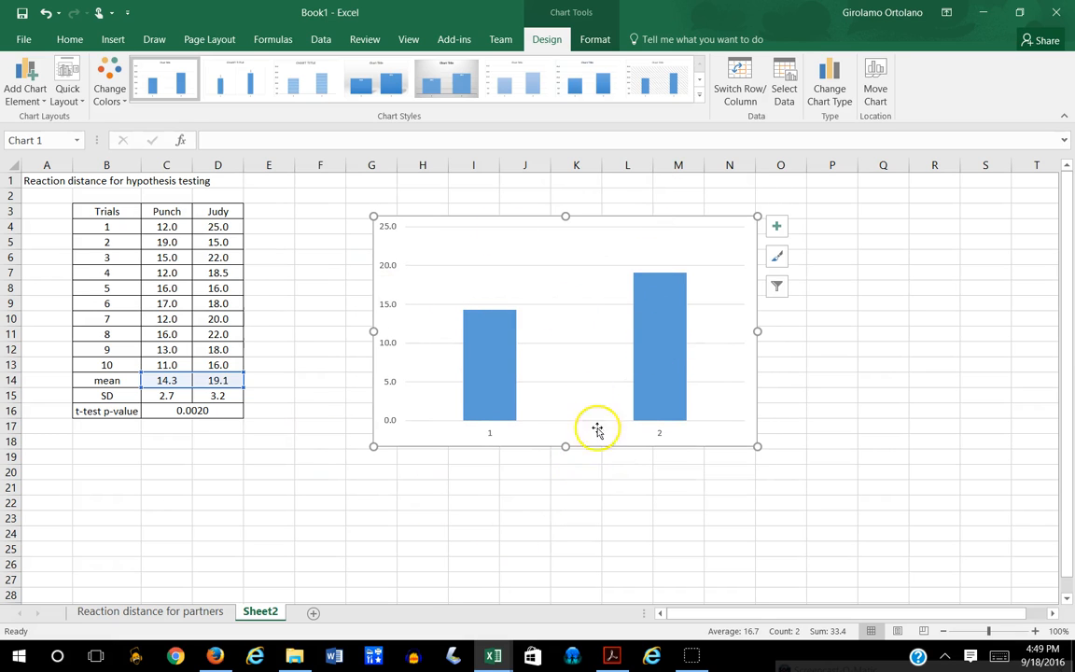
Step: Format the chart's data series with a gap width of 50% to widen the columns
mouse_move(495, 363)
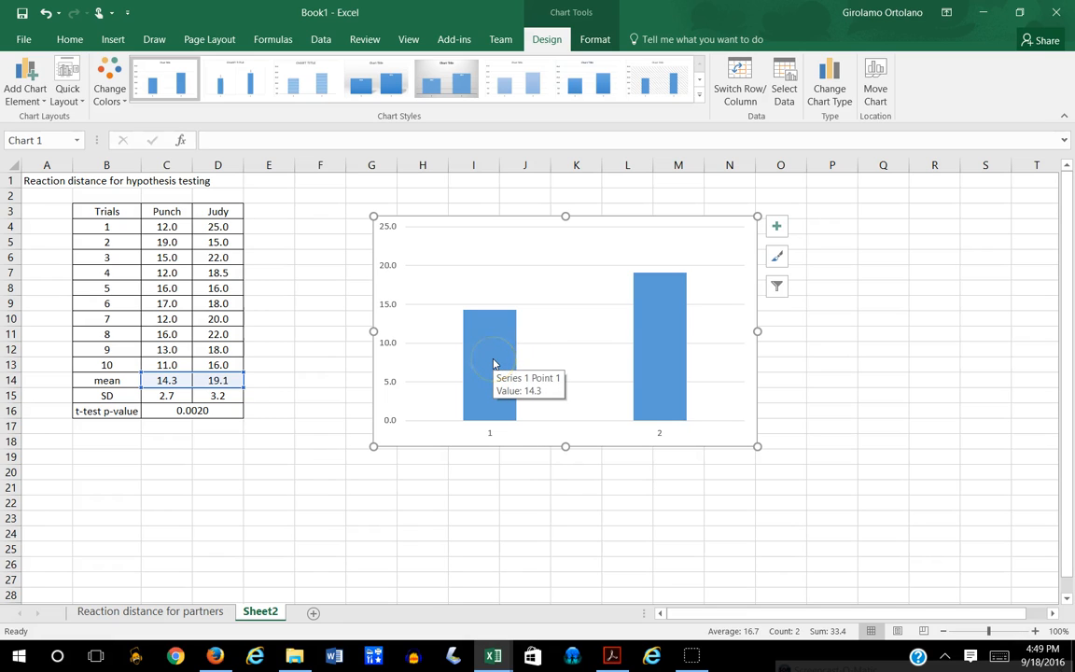
left_click(494, 363)
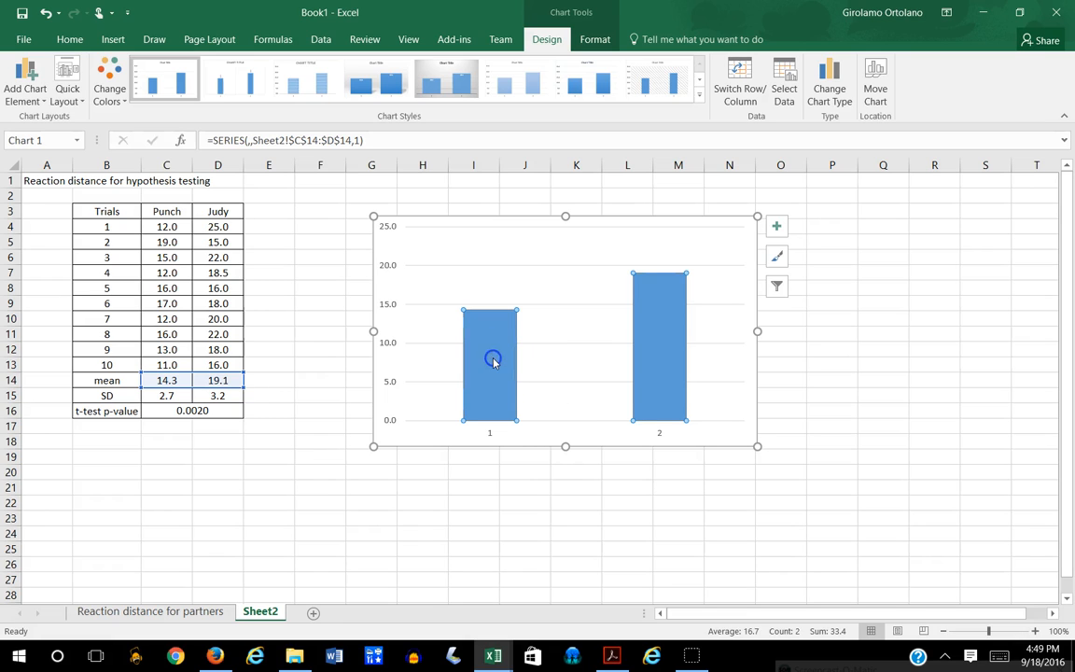
right_click(494, 363)
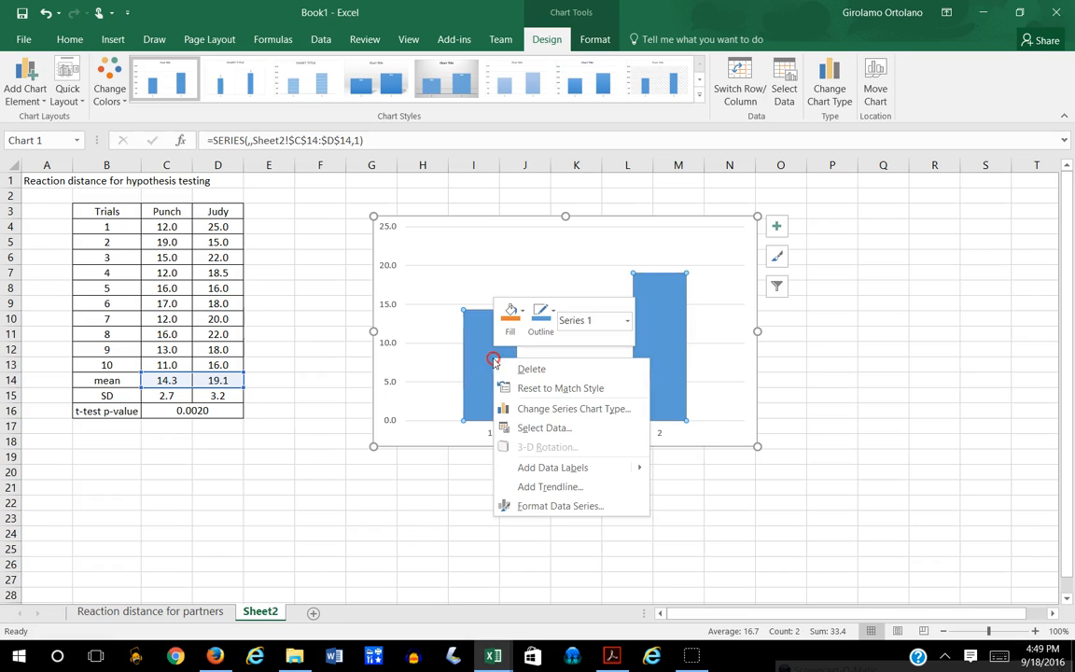
left_click(579, 510)
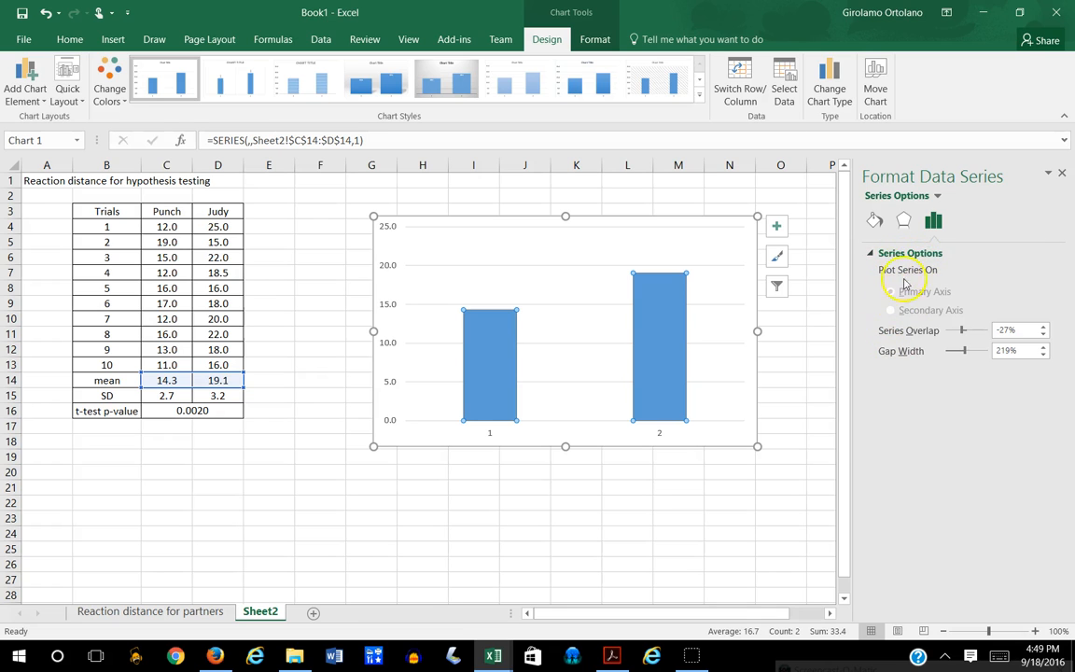
left_click(875, 222)
left_click(902, 221)
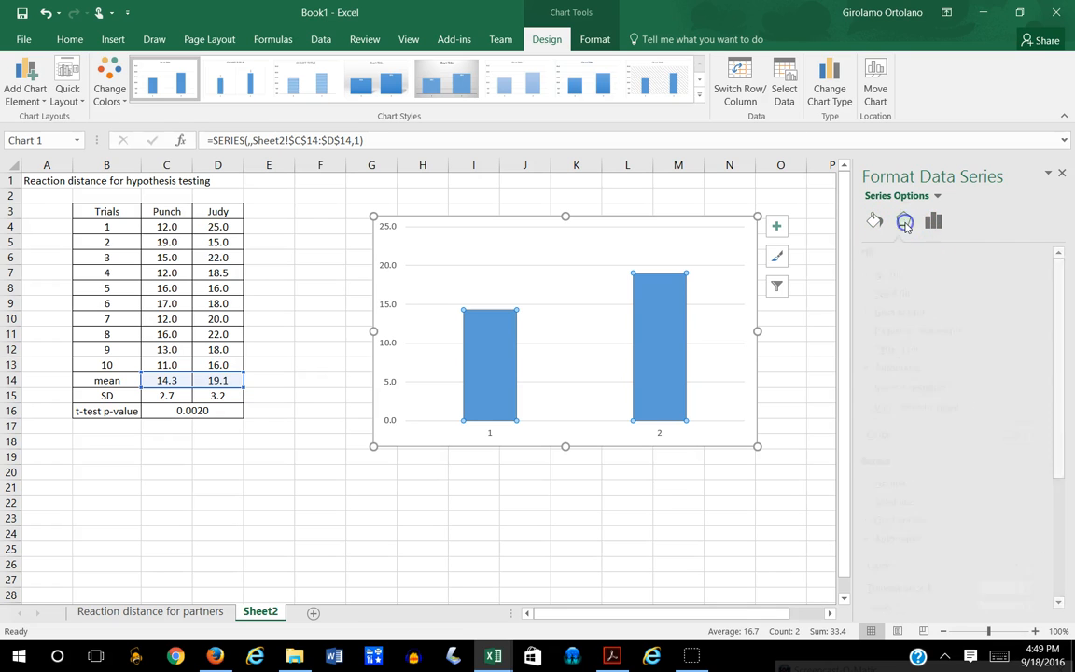
left_click(936, 222)
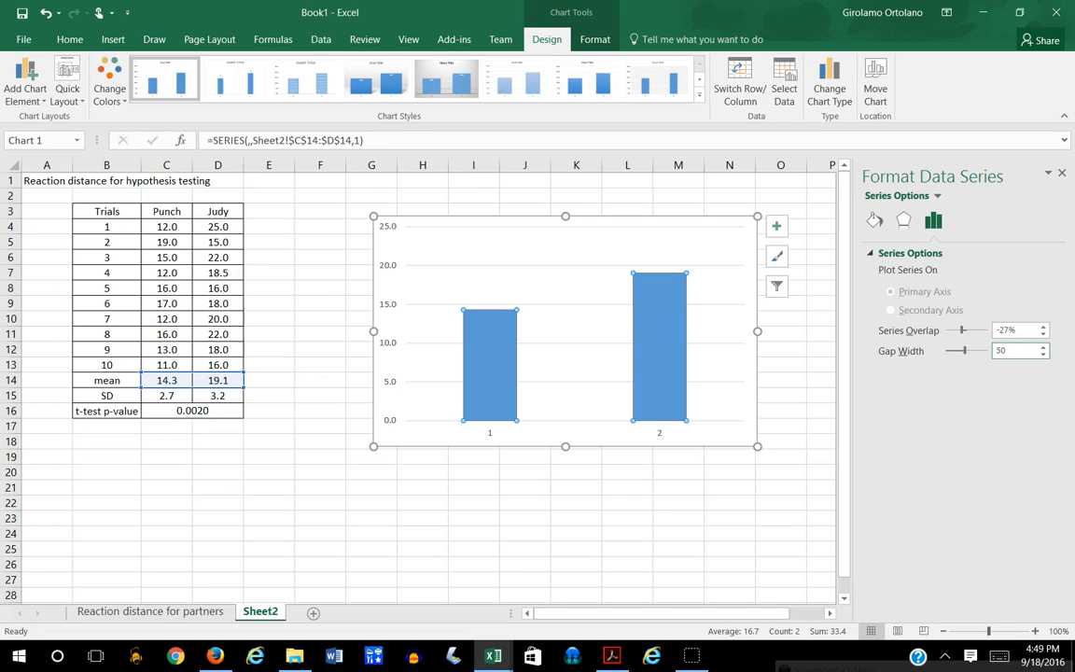
left_click_drag(962, 351, 950, 351)
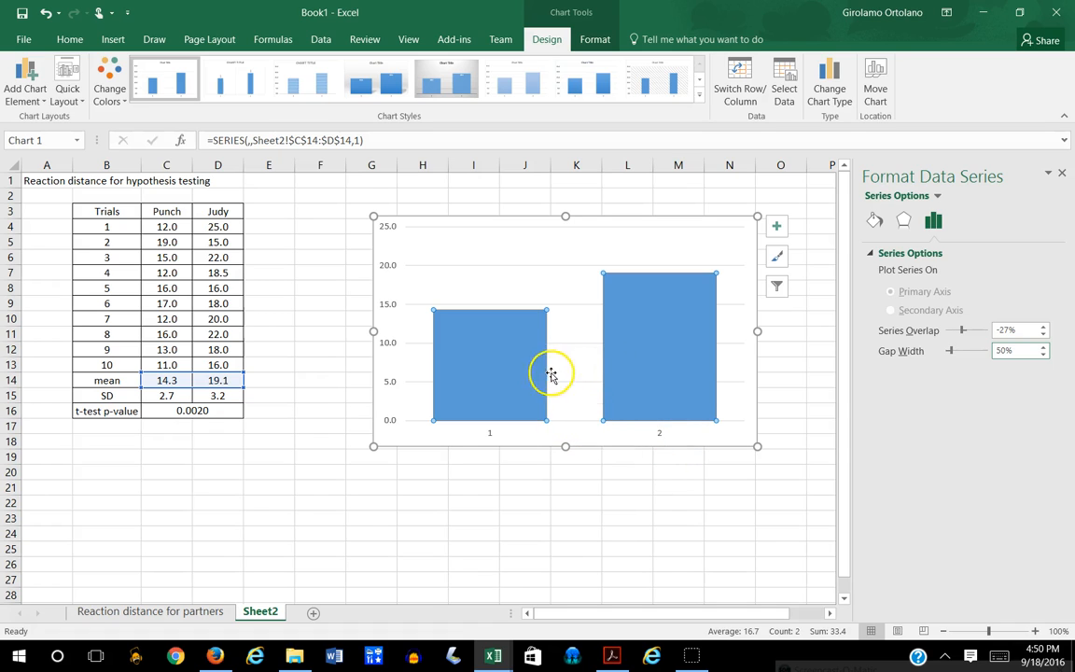
mouse_move(604, 380)
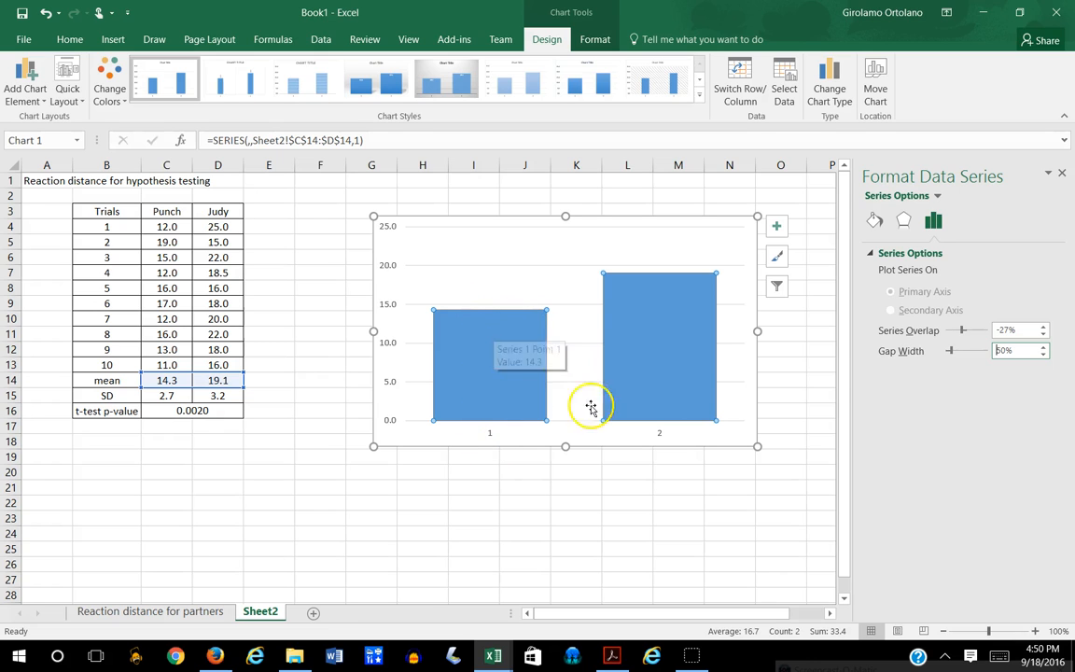
Step: Give the chart's columns a solid white fill
mouse_move(489, 416)
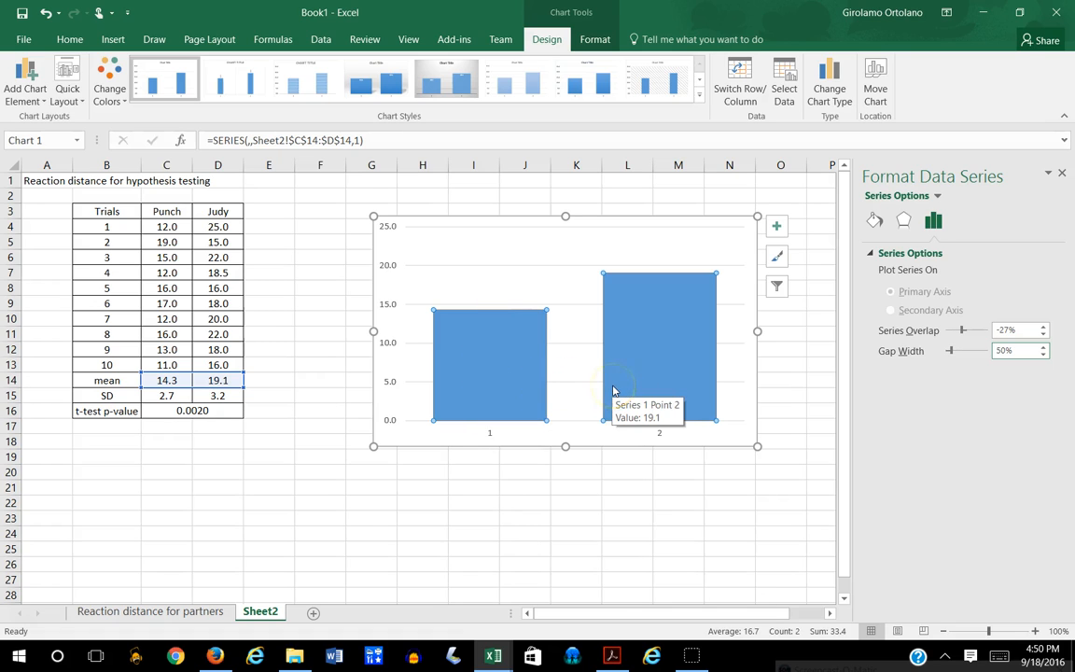
mouse_move(509, 385)
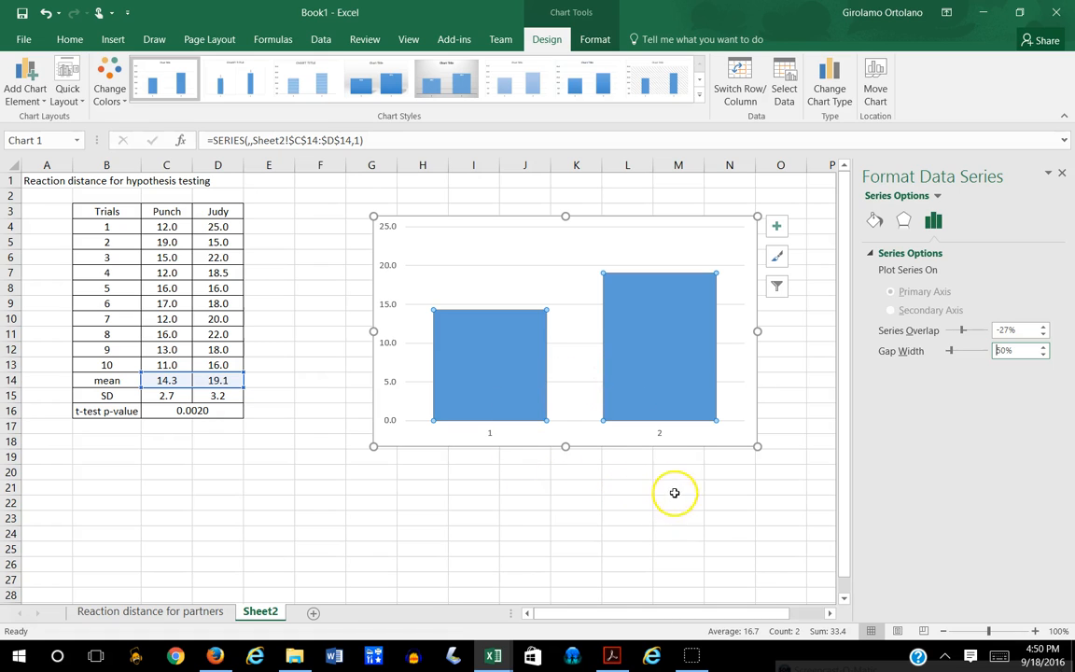
mouse_move(651, 343)
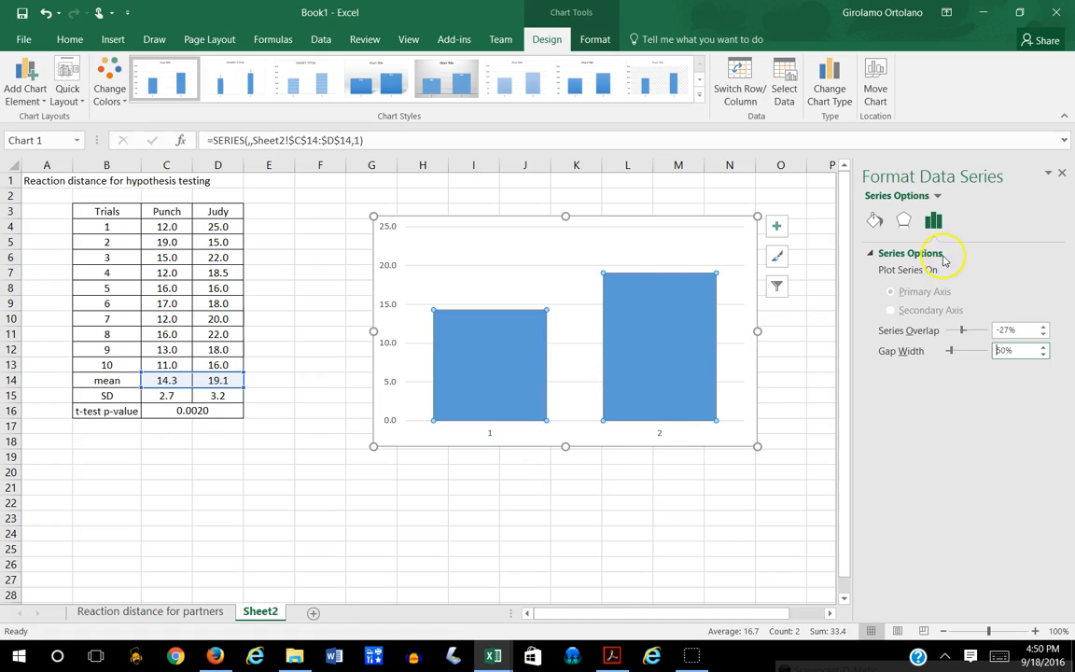
left_click(876, 222)
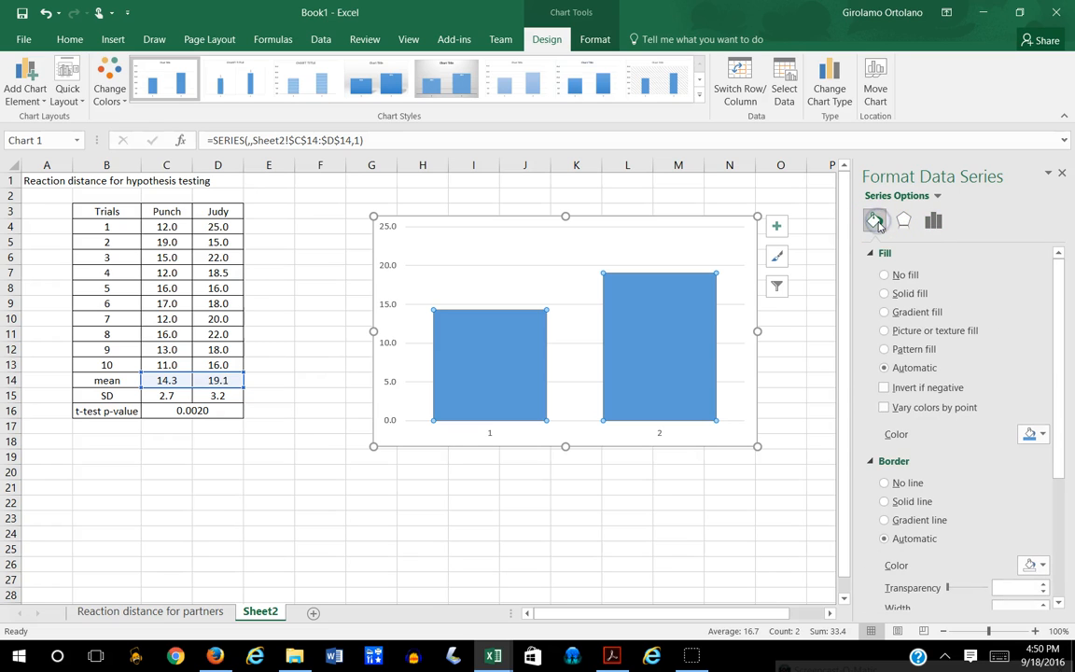
left_click(884, 294)
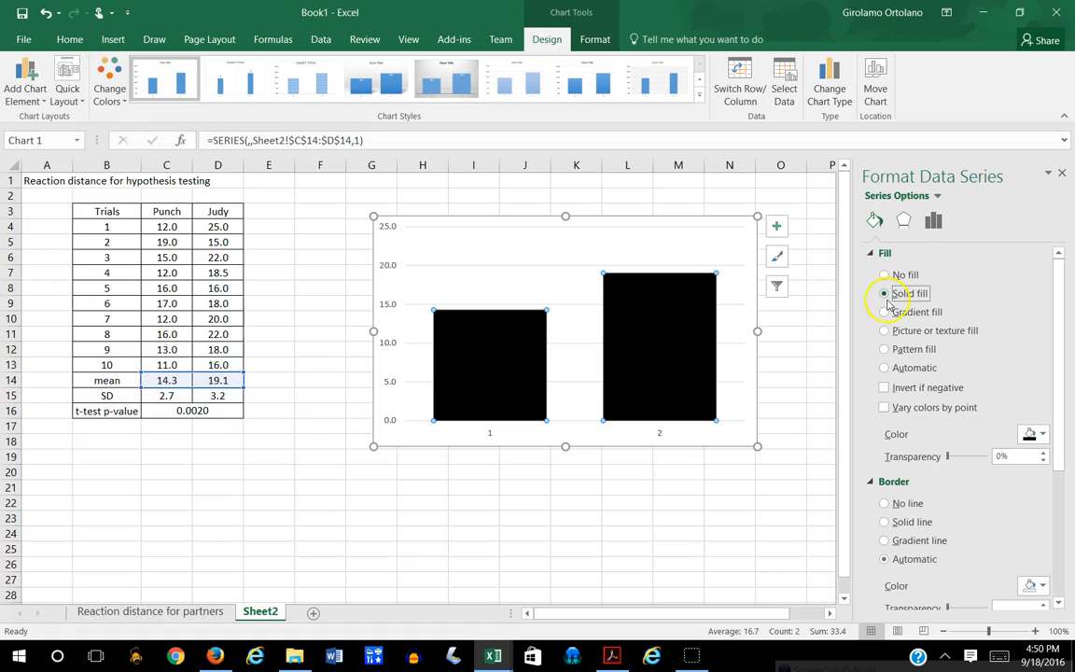
left_click(1032, 435)
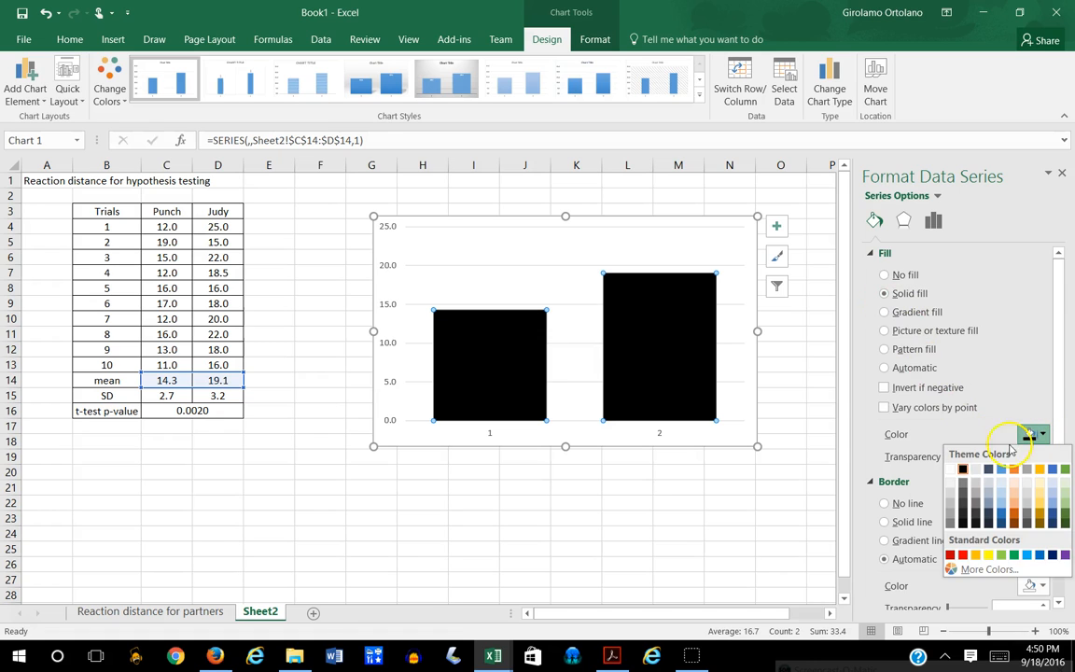
left_click(951, 471)
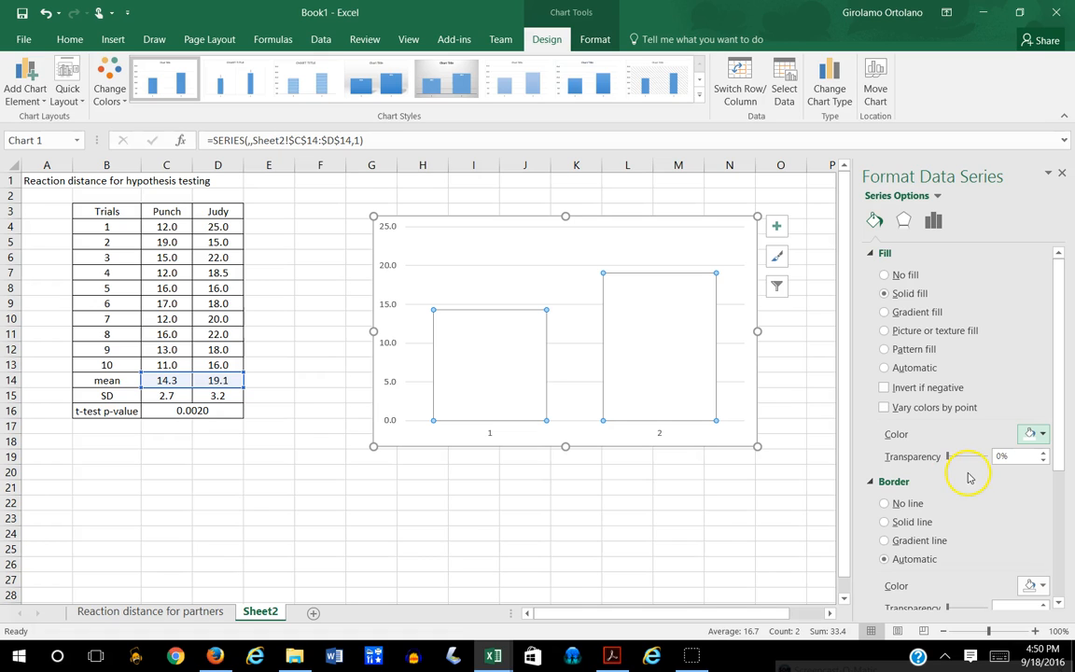
Step: Outline the chart's columns with a solid black border
left_click(885, 523)
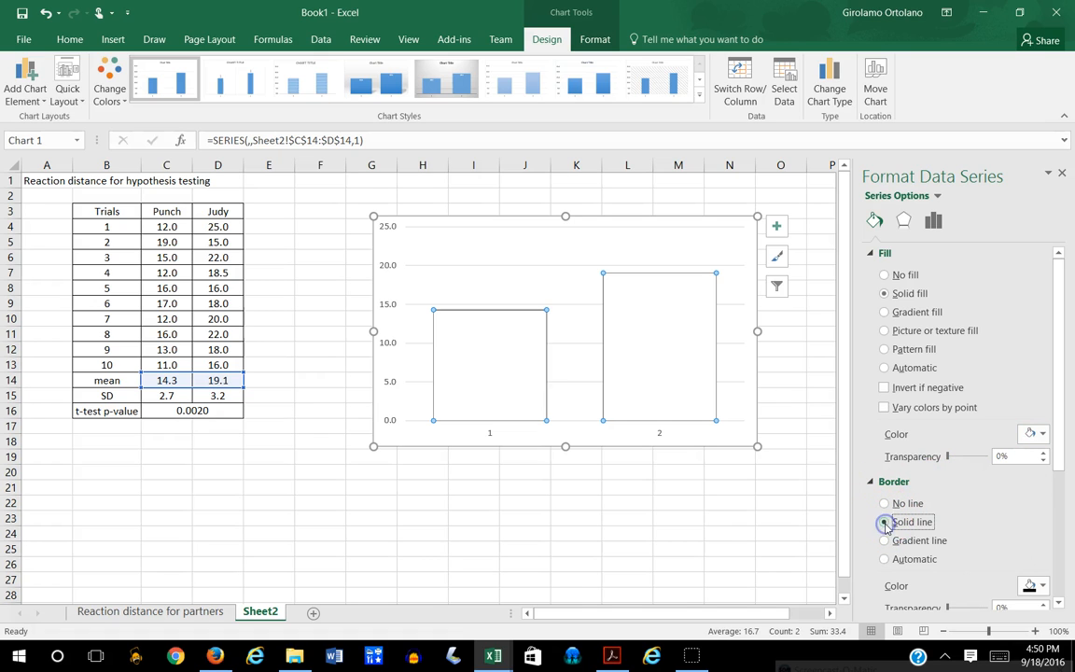
left_click(1033, 590)
left_click(963, 470)
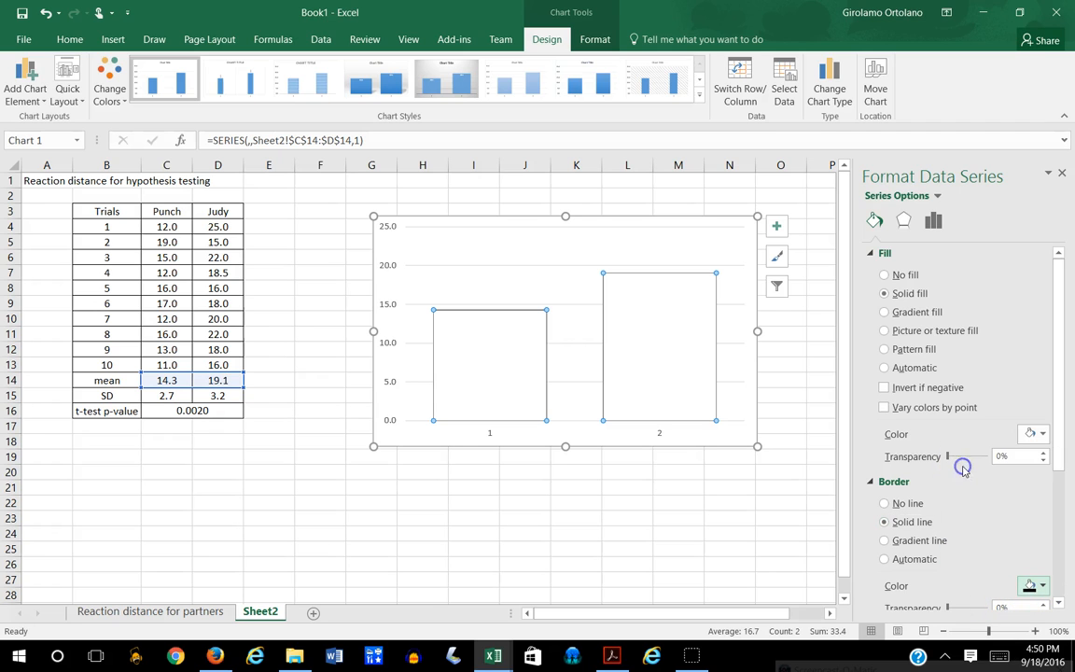
left_click(751, 478)
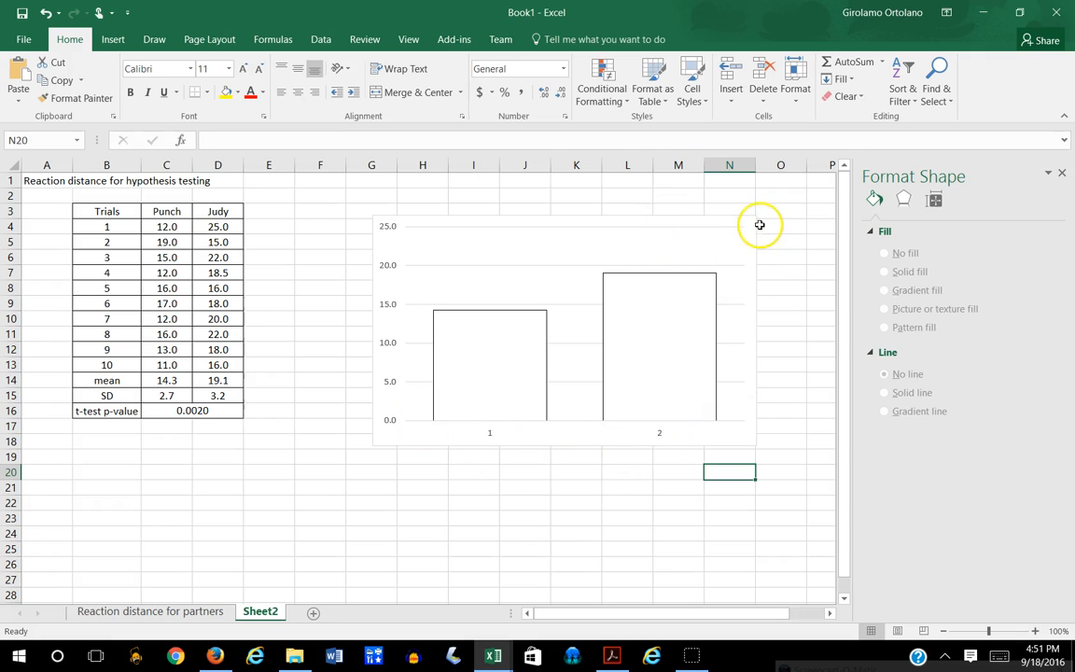
Step: Add a chart title above the column chart
left_click(748, 224)
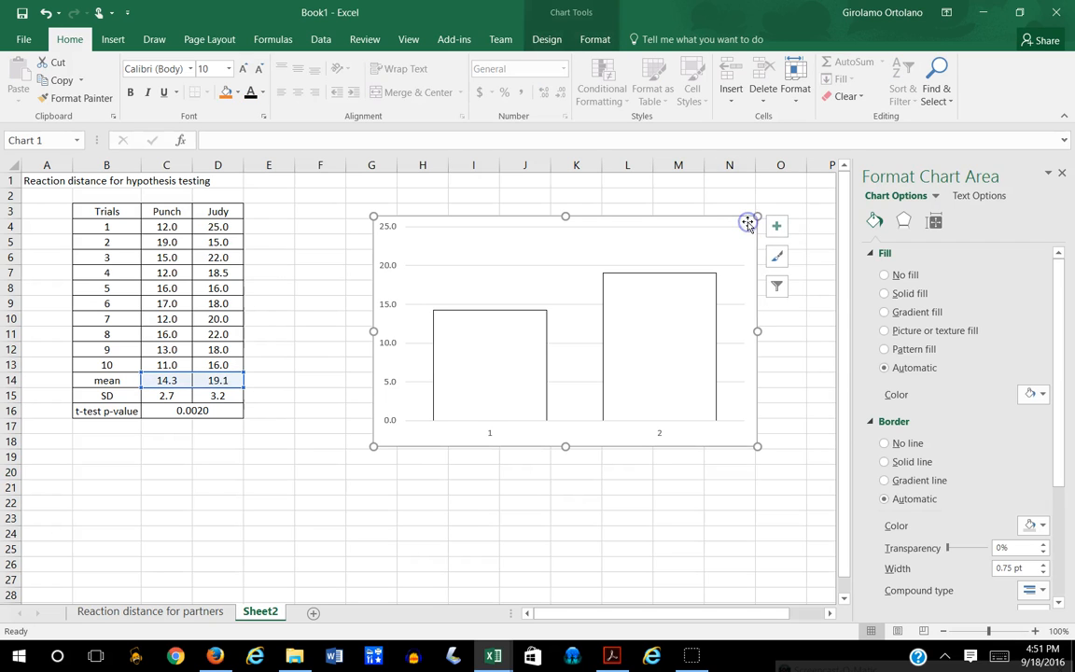
left_click(549, 40)
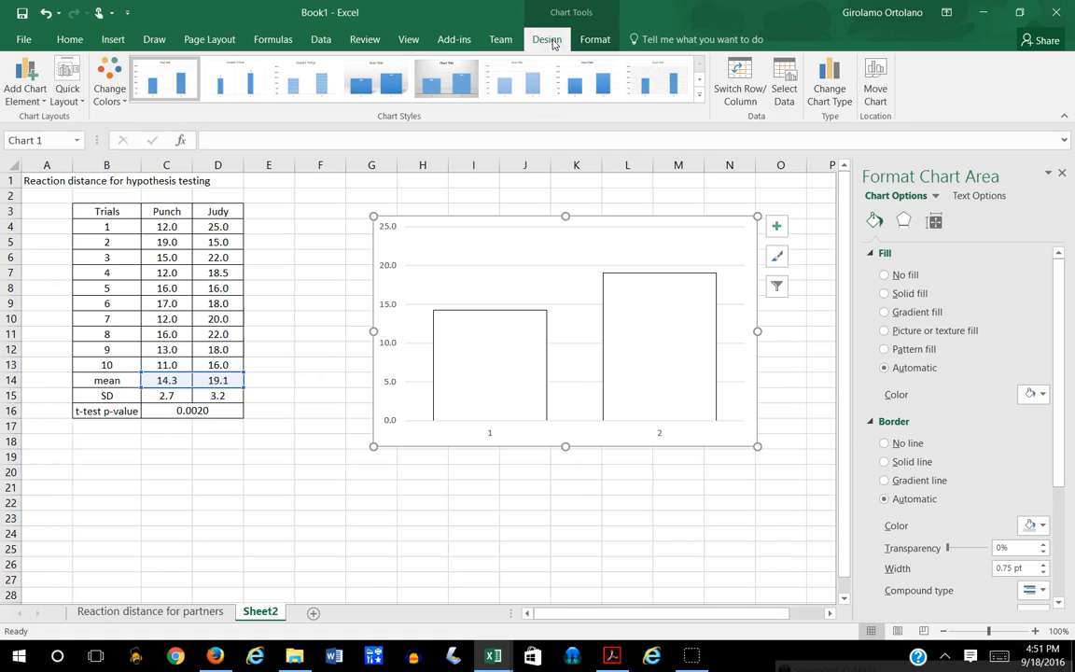
left_click(40, 105)
mouse_move(44, 140)
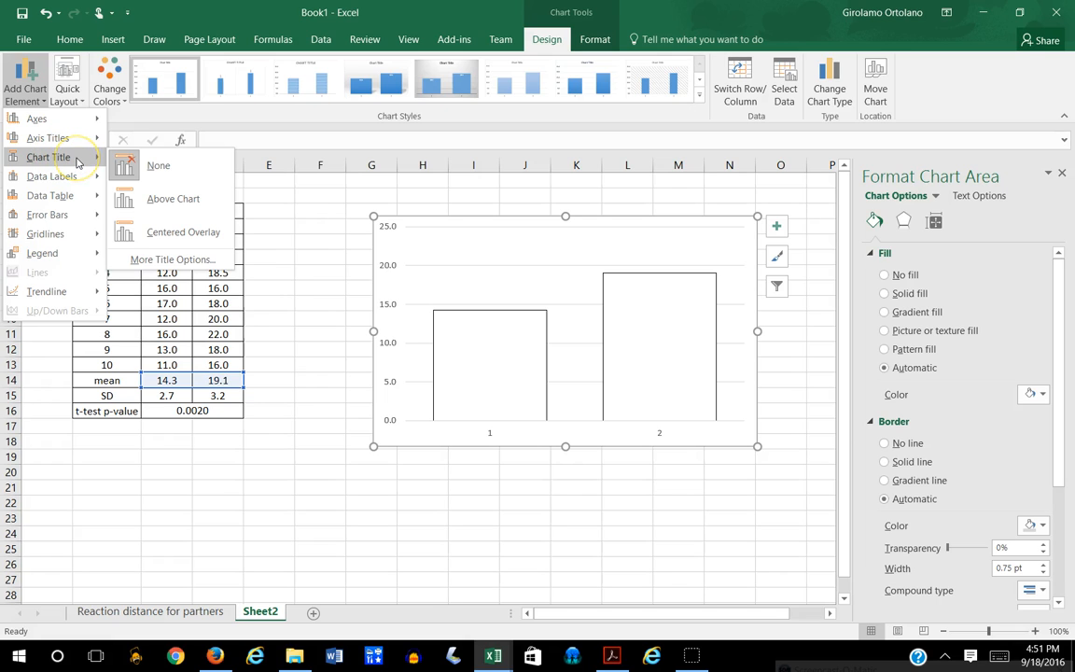
left_click(129, 173)
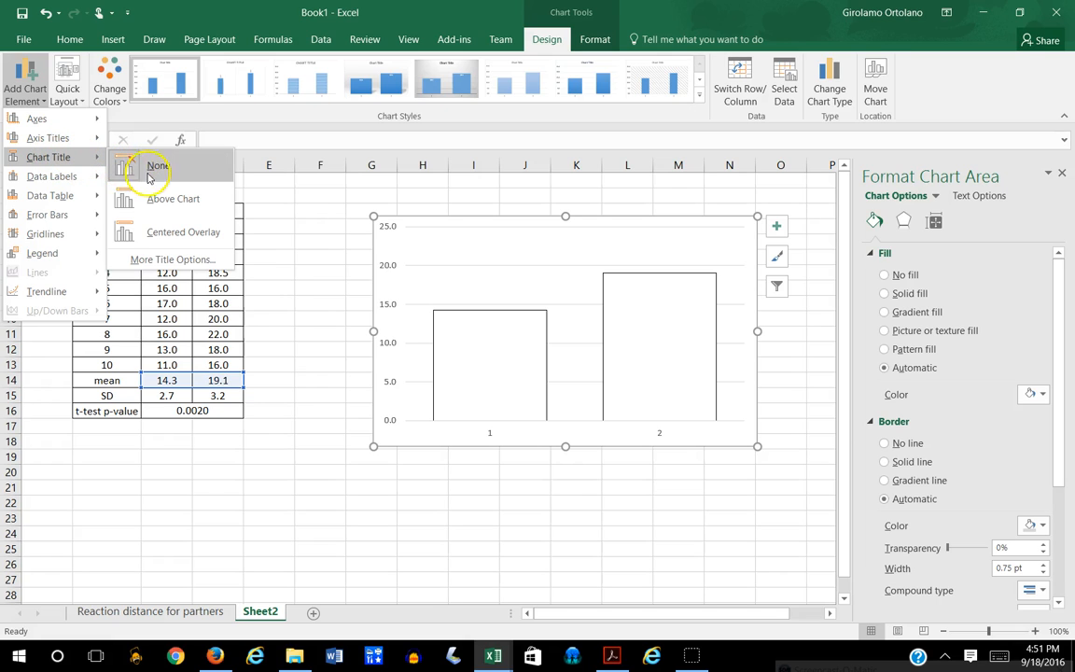
left_click(172, 206)
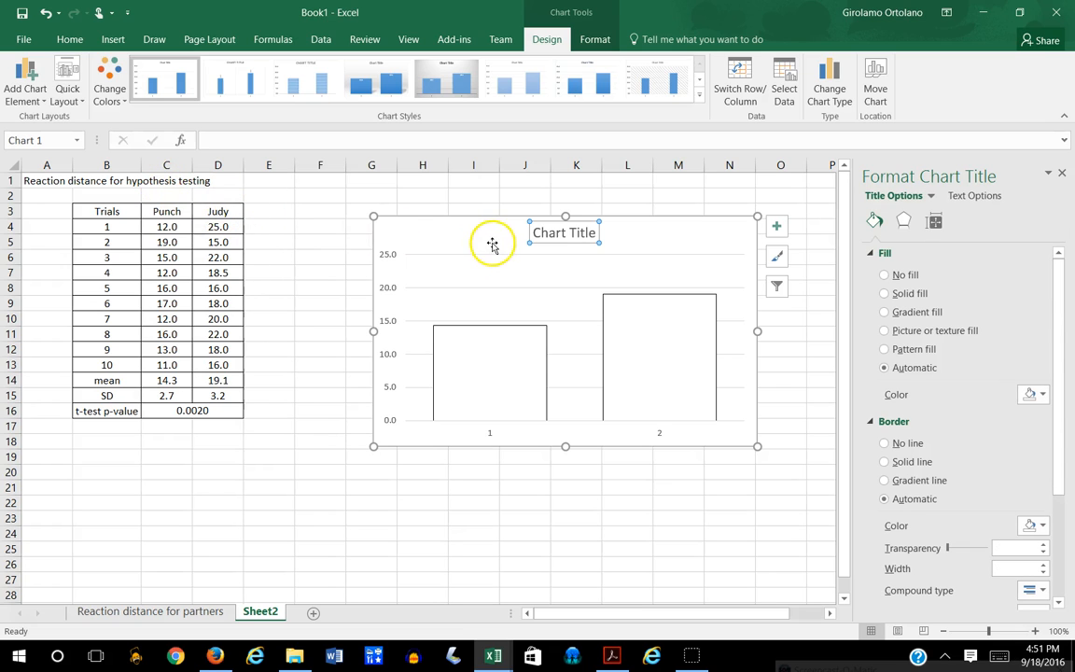
Step: Replace the placeholder chart title with the text "Reaction distance for hypothesis testing" copied from cell A1
left_click(28, 178)
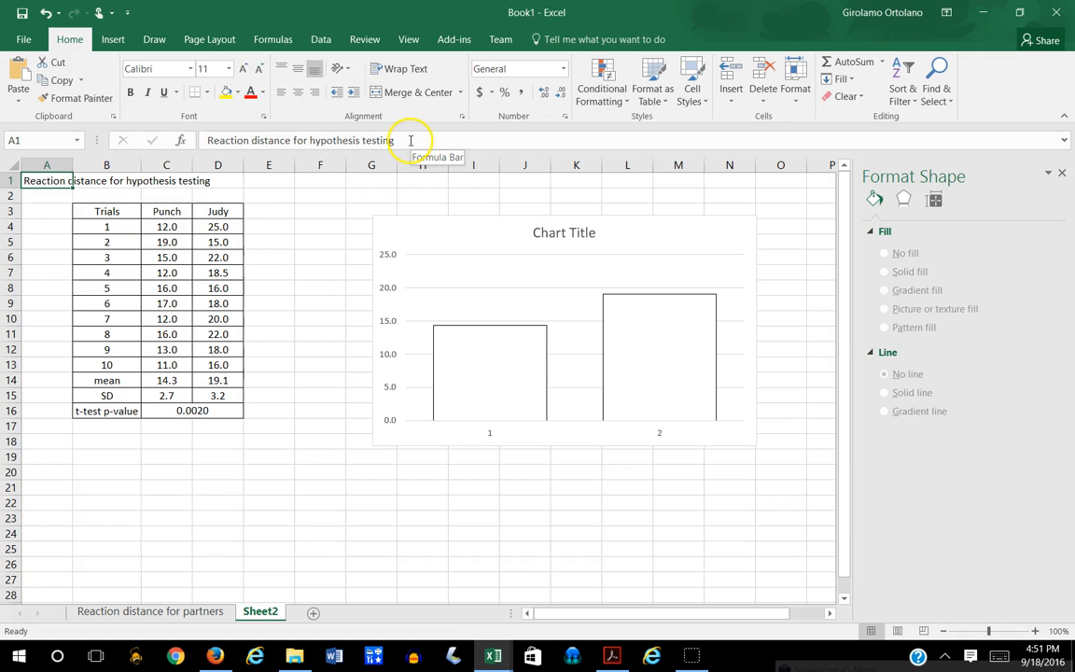
left_click_drag(408, 140, 187, 140)
key("ctrl+c")
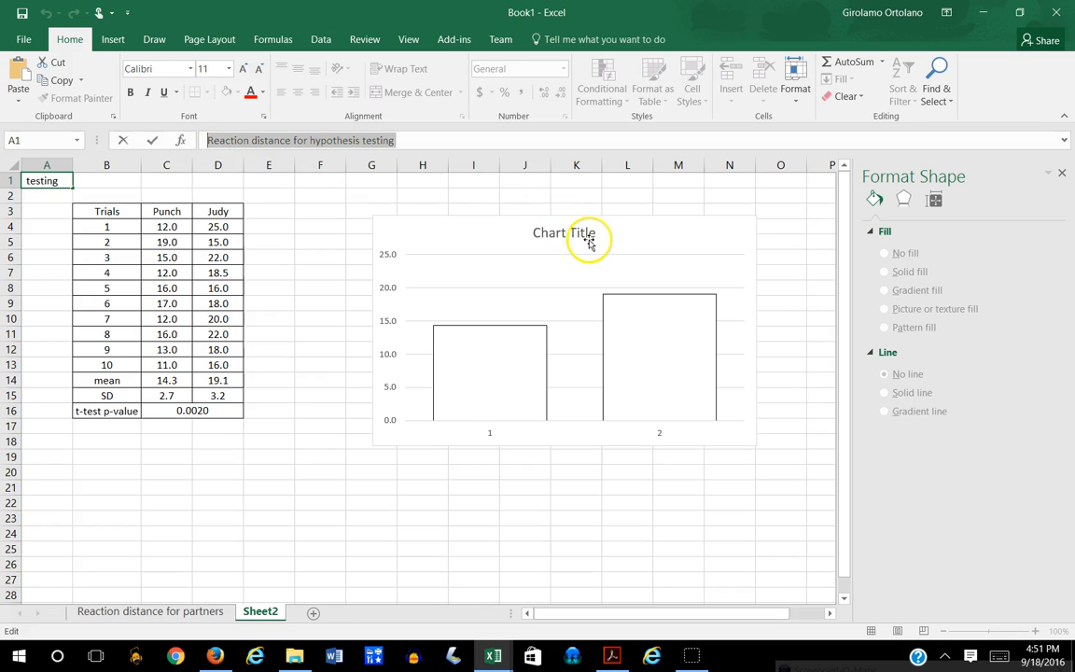
left_click(551, 232)
left_click_drag(535, 232, 616, 232)
key("ctrl+v")
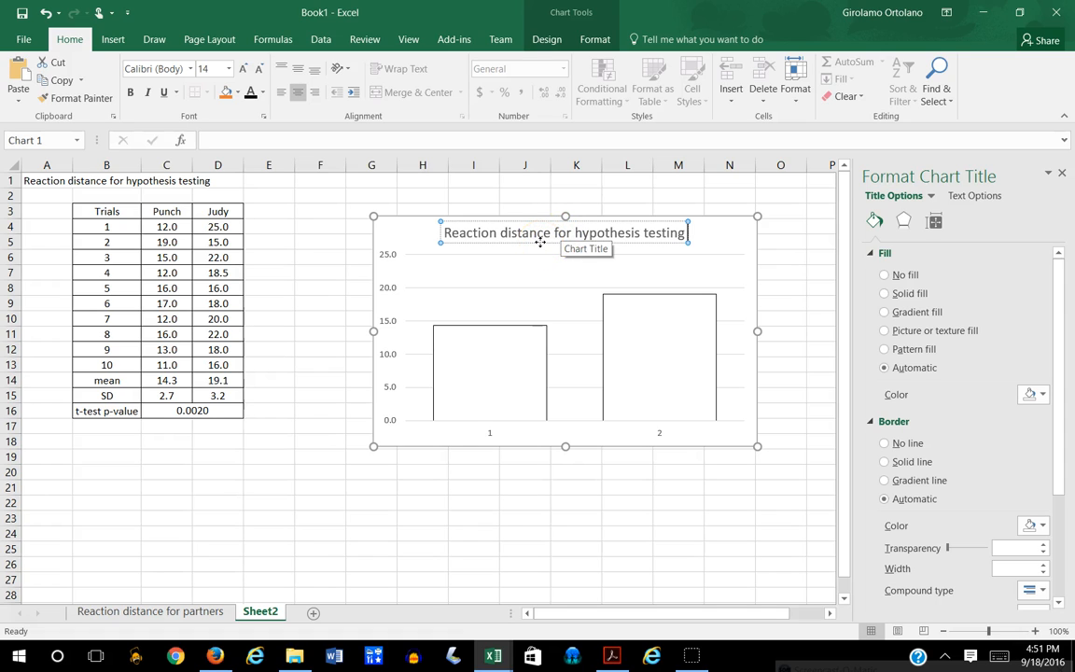
Step: Format the chart title in black, bold, 16-point text
left_click(539, 242)
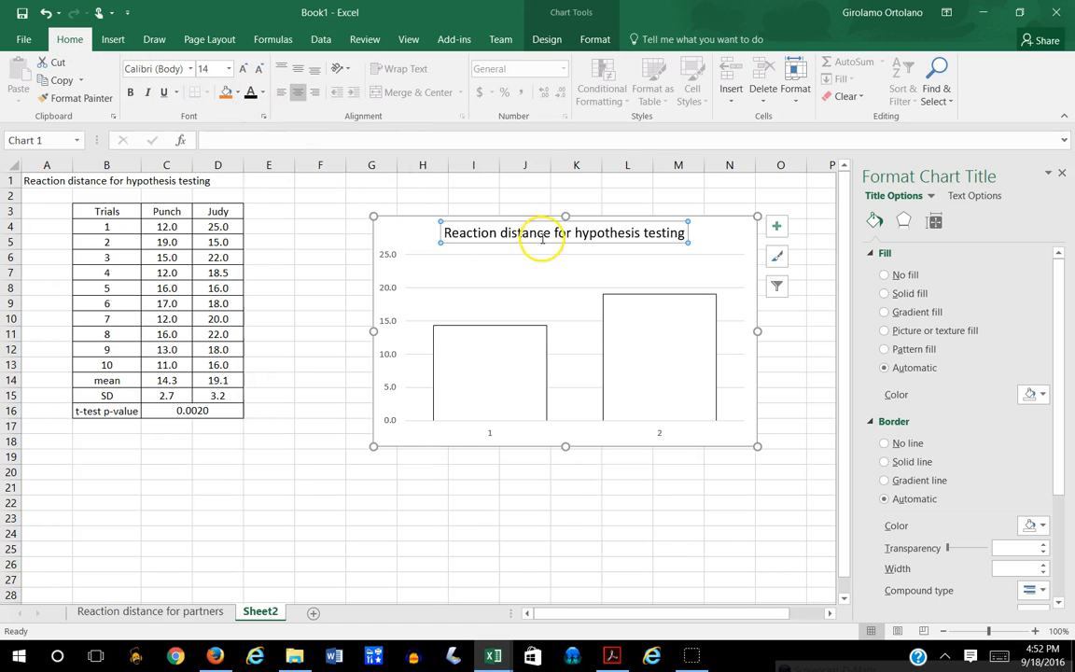
left_click(230, 70)
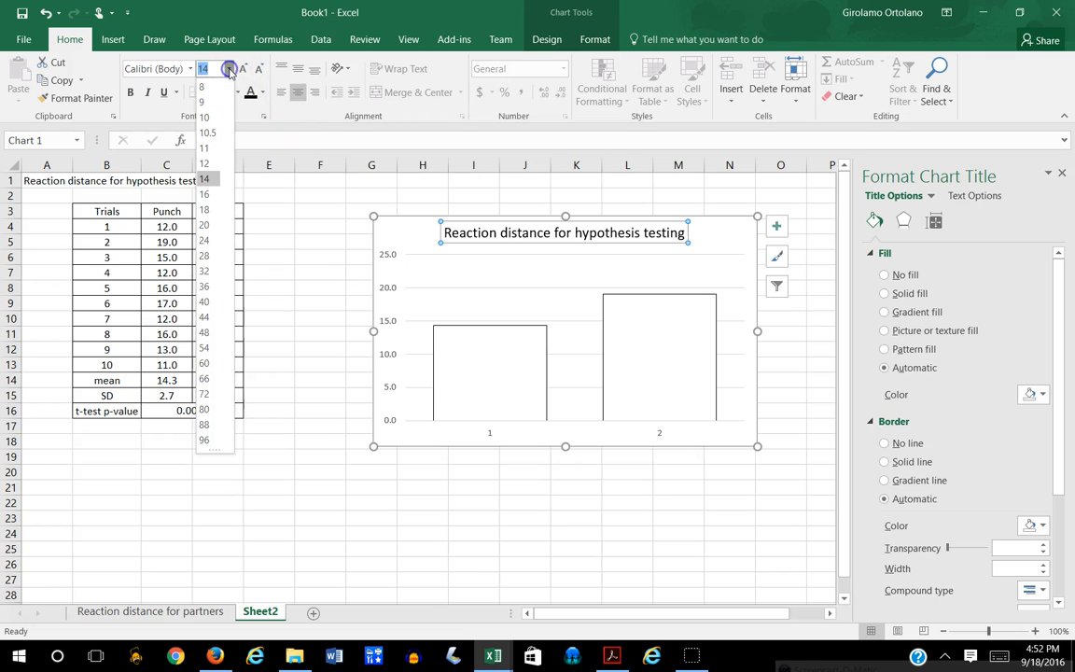
left_click(211, 194)
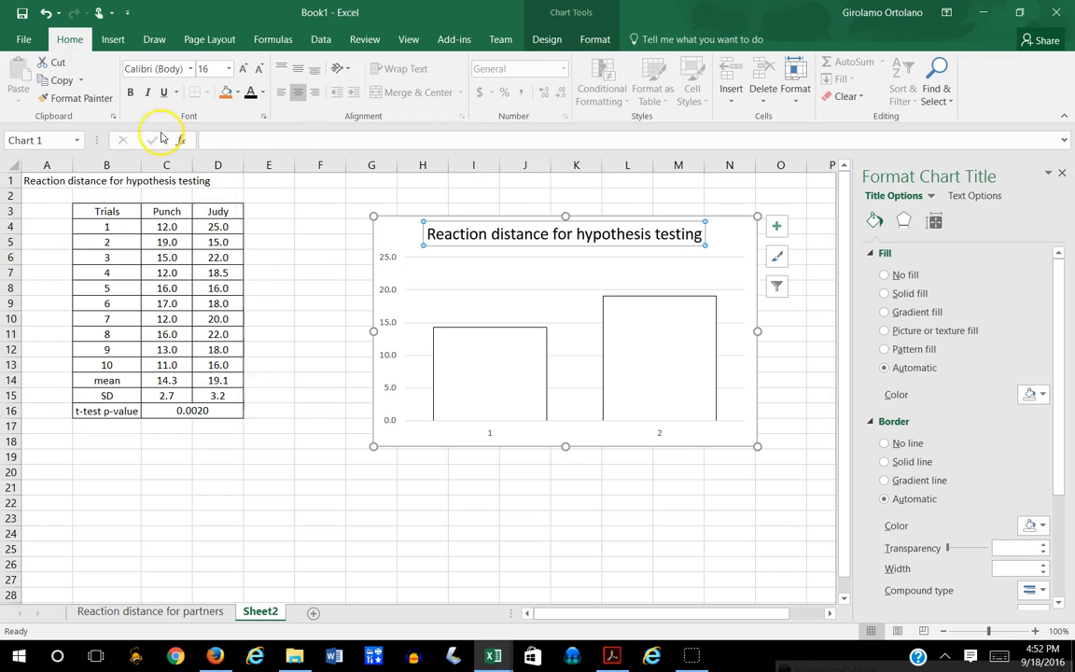
left_click(129, 92)
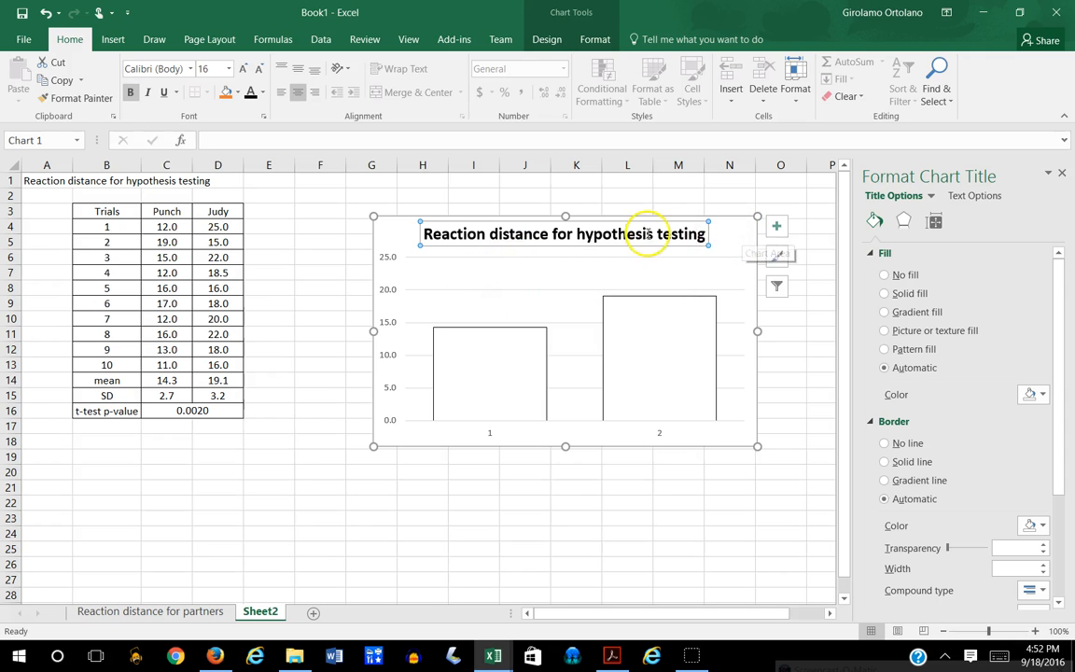
Step: Add a primary horizontal axis title to the chart and word it "Partners"
left_click(744, 230)
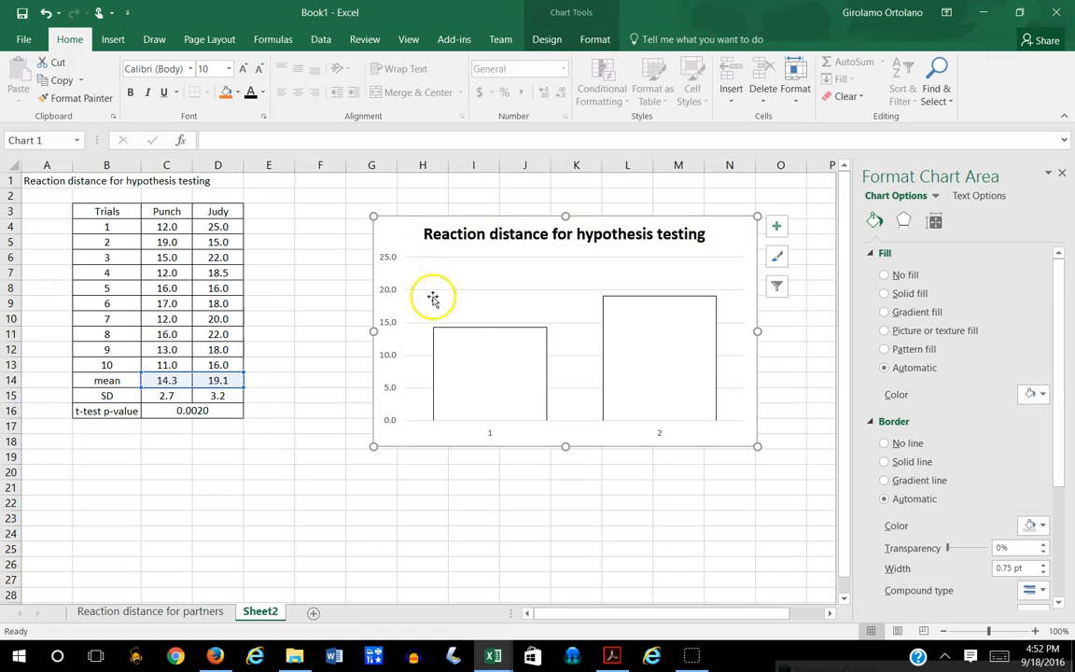
left_click(547, 40)
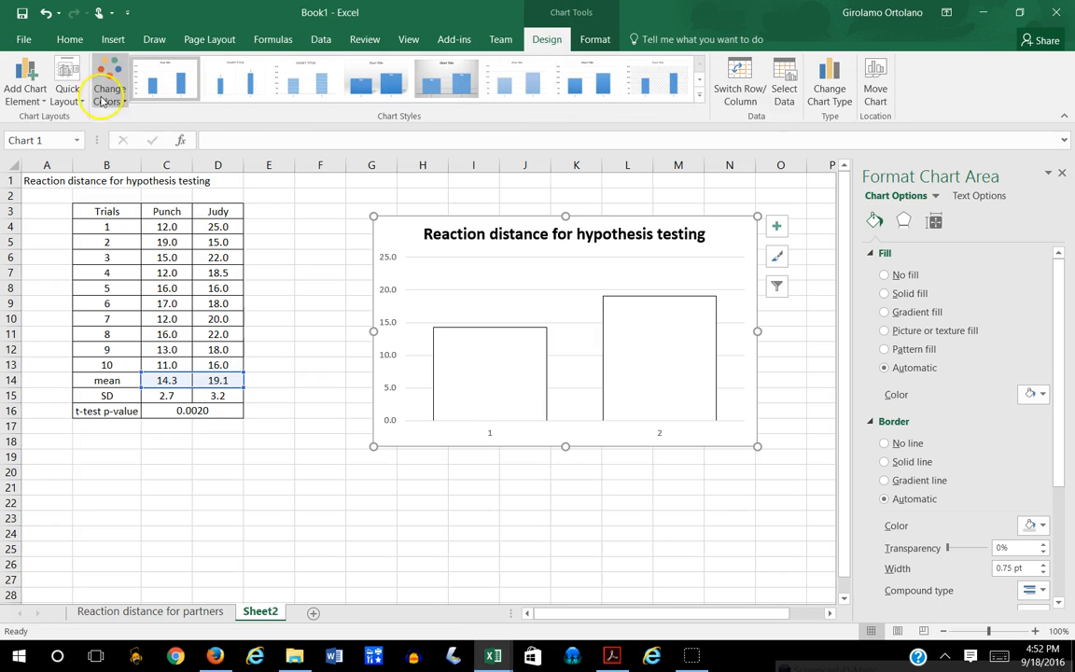
left_click(42, 99)
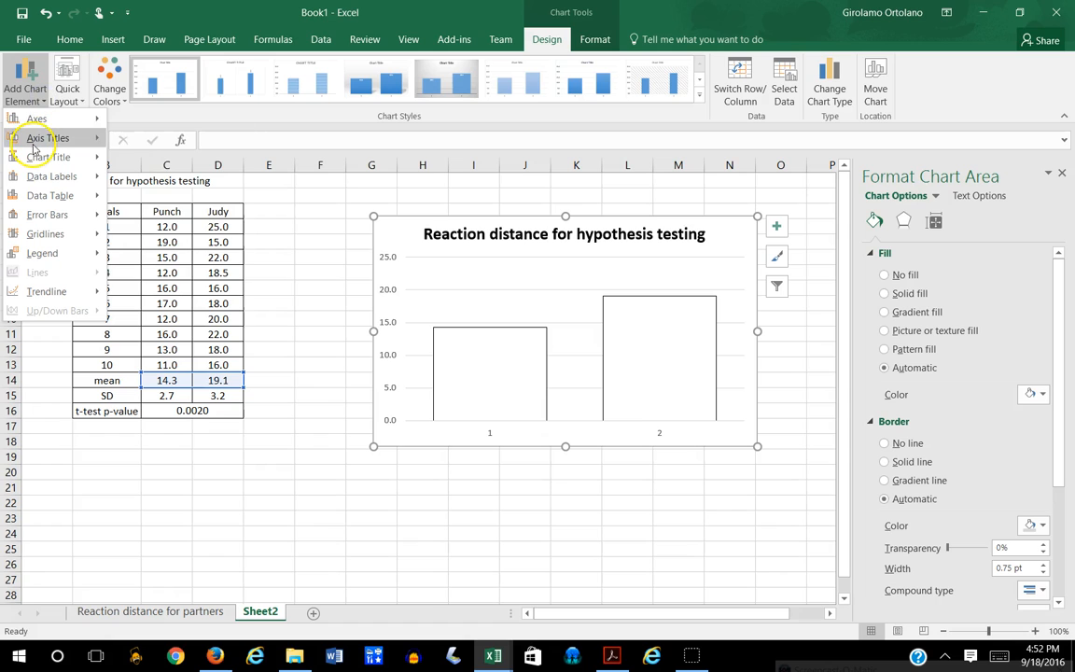
mouse_move(26, 140)
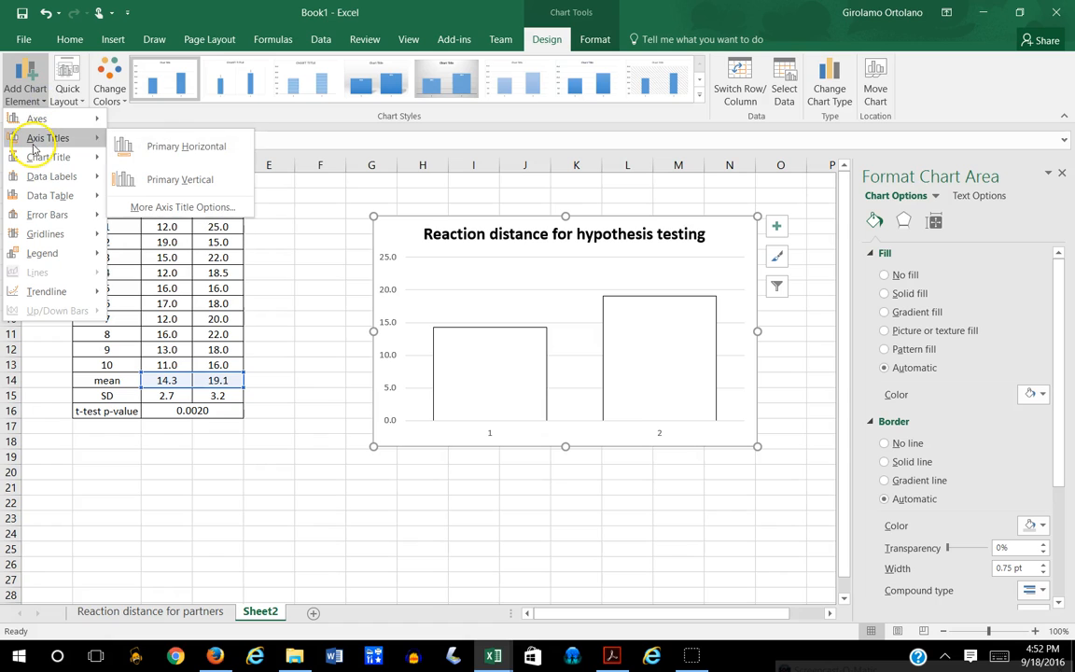
left_click(163, 148)
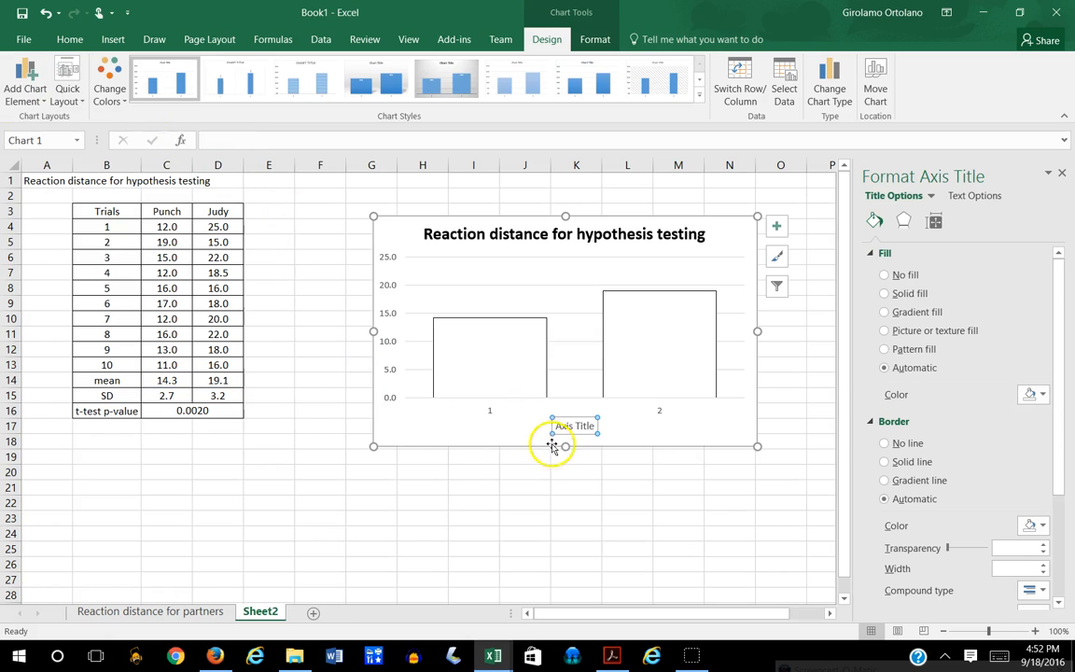
left_click(557, 426)
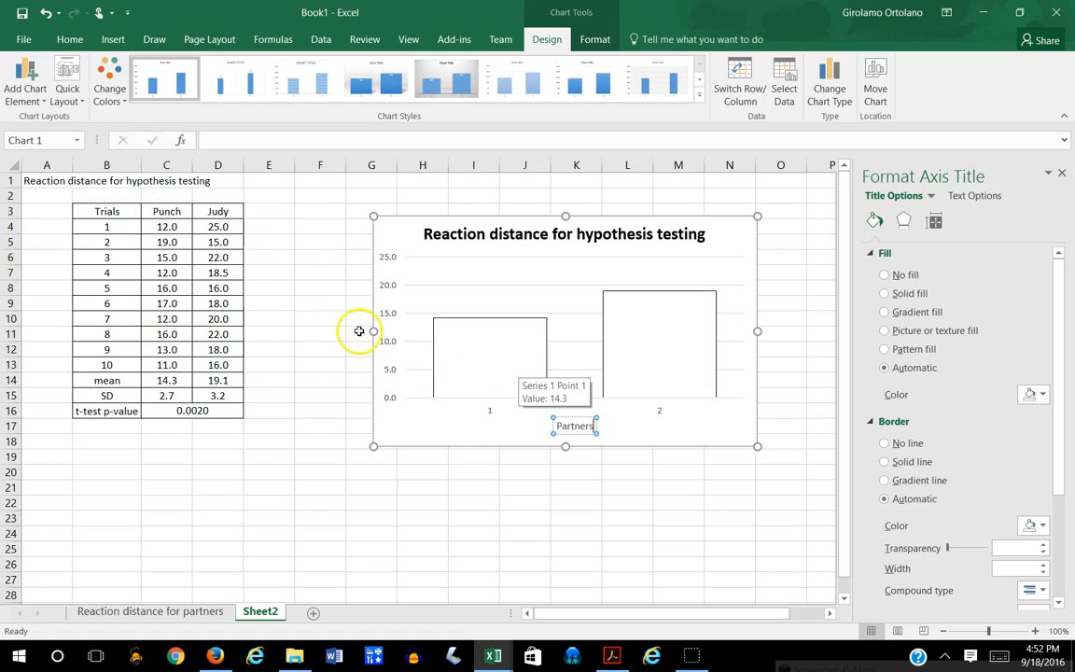
Step: Format the "Partners" axis title in black, 14-point text
left_click(584, 417)
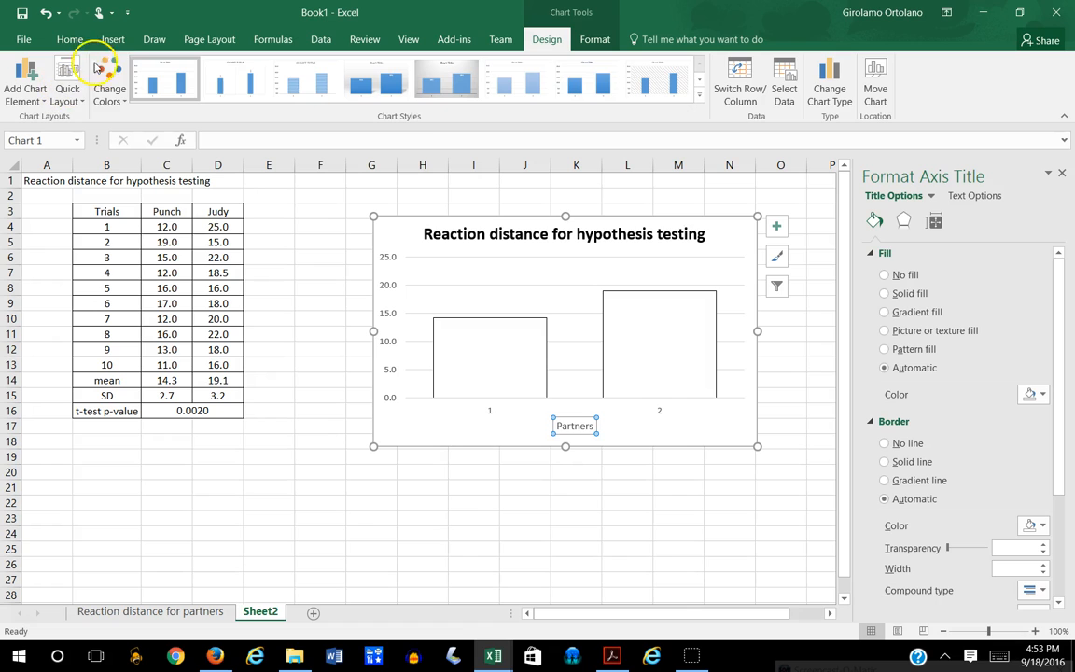
left_click(75, 43)
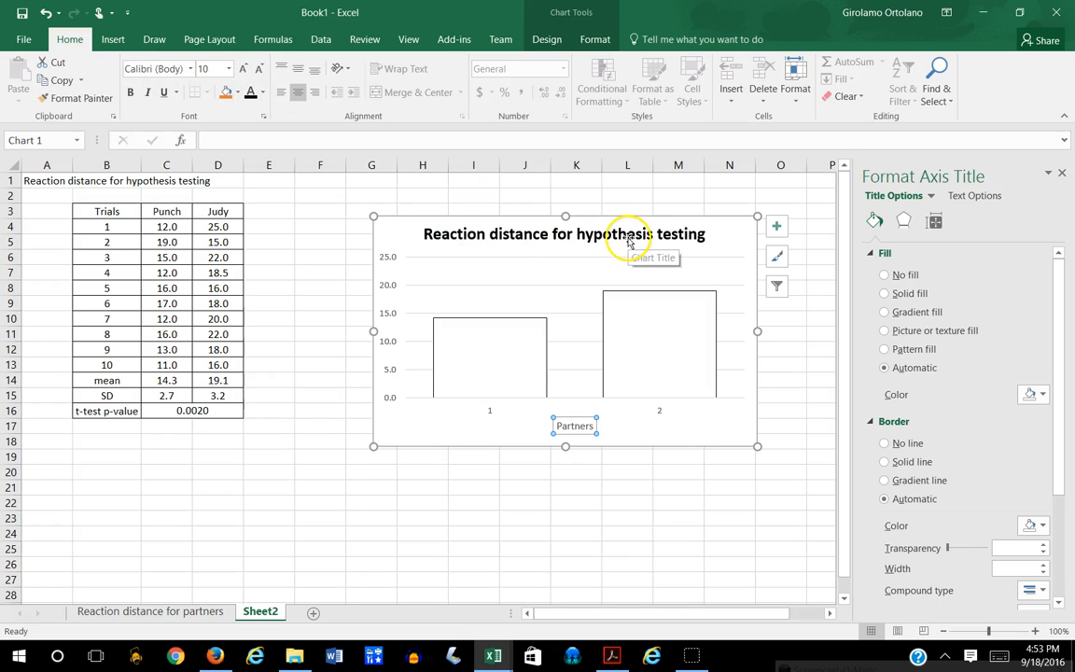
left_click(229, 72)
left_click(213, 178)
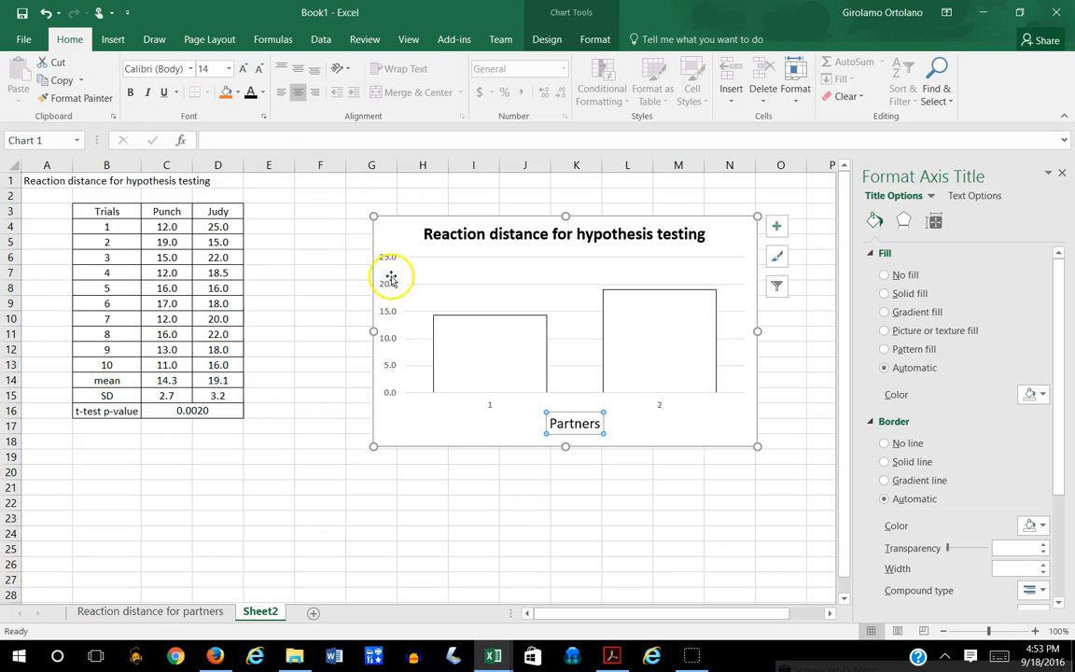
Step: Format the horizontal axis labels in black, 12-point text
left_click(493, 410)
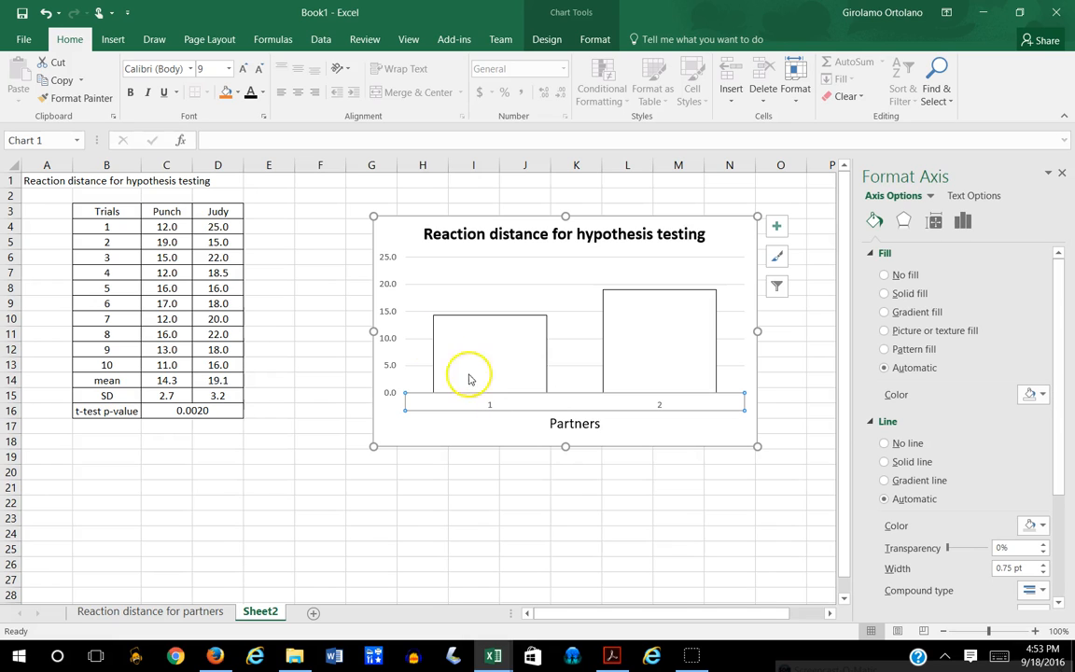
left_click(228, 69)
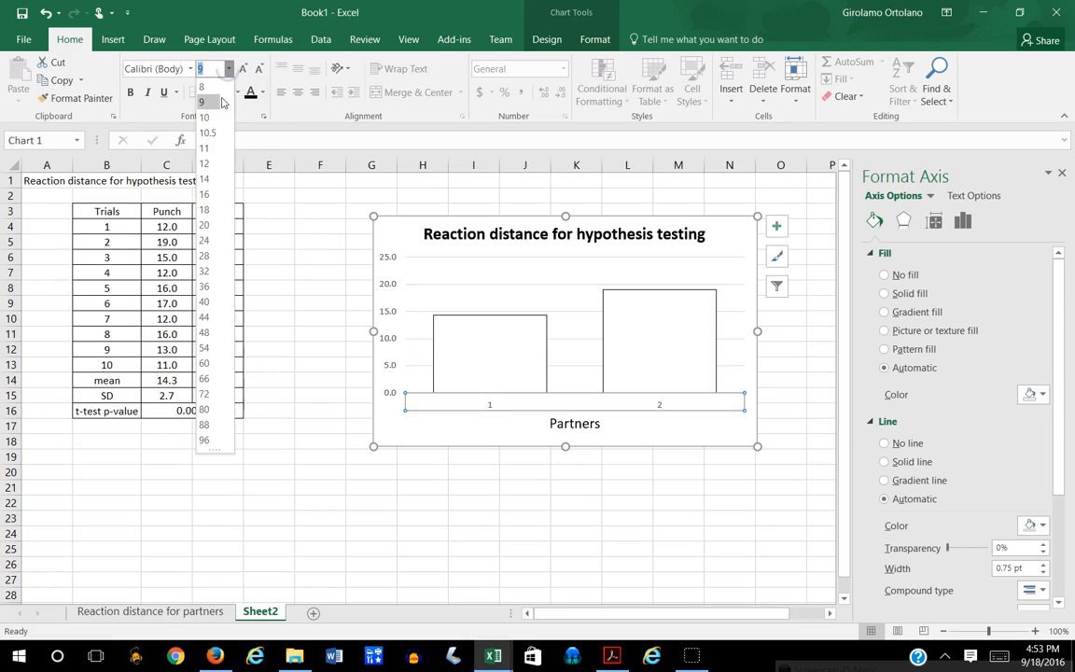
left_click(211, 164)
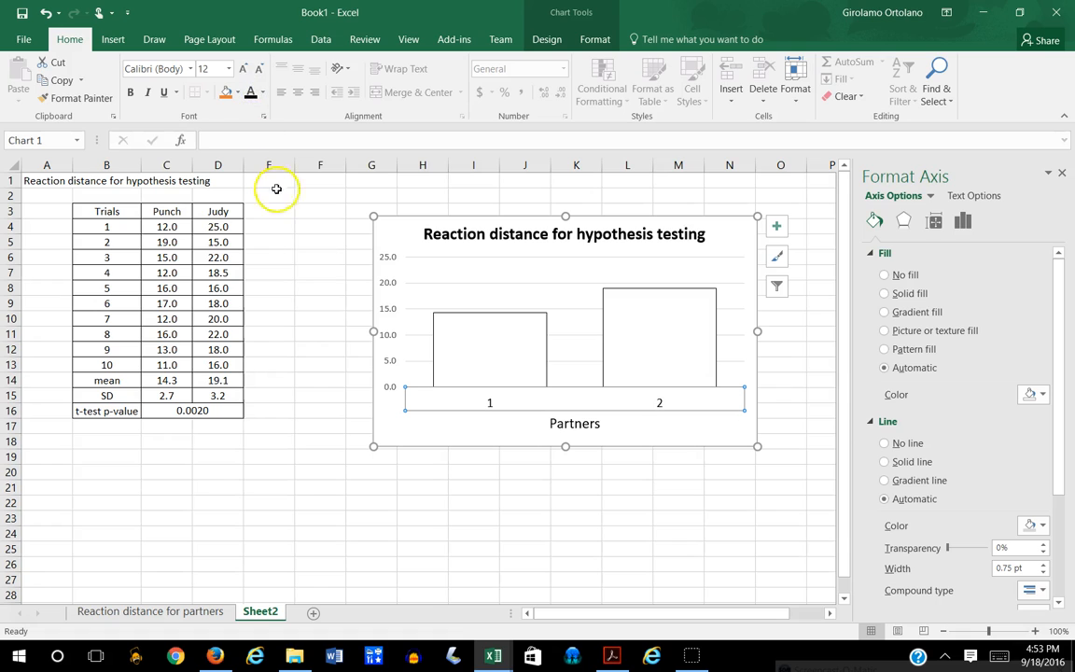
Step: Set the chart's vertical axis labels to 12-point text
left_click(392, 342)
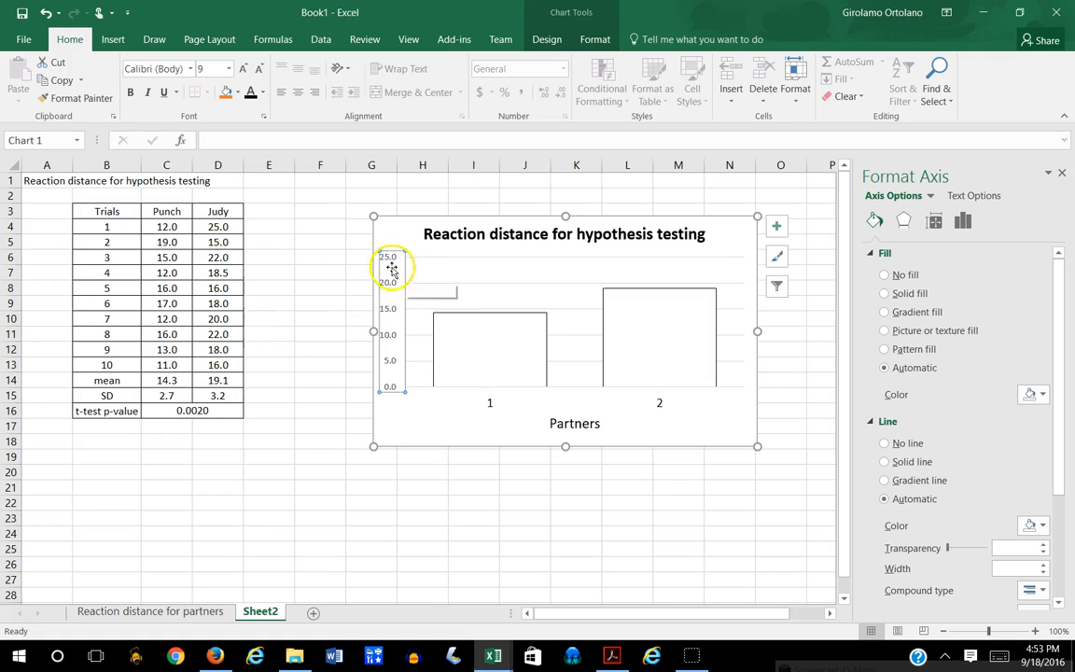
left_click(229, 68)
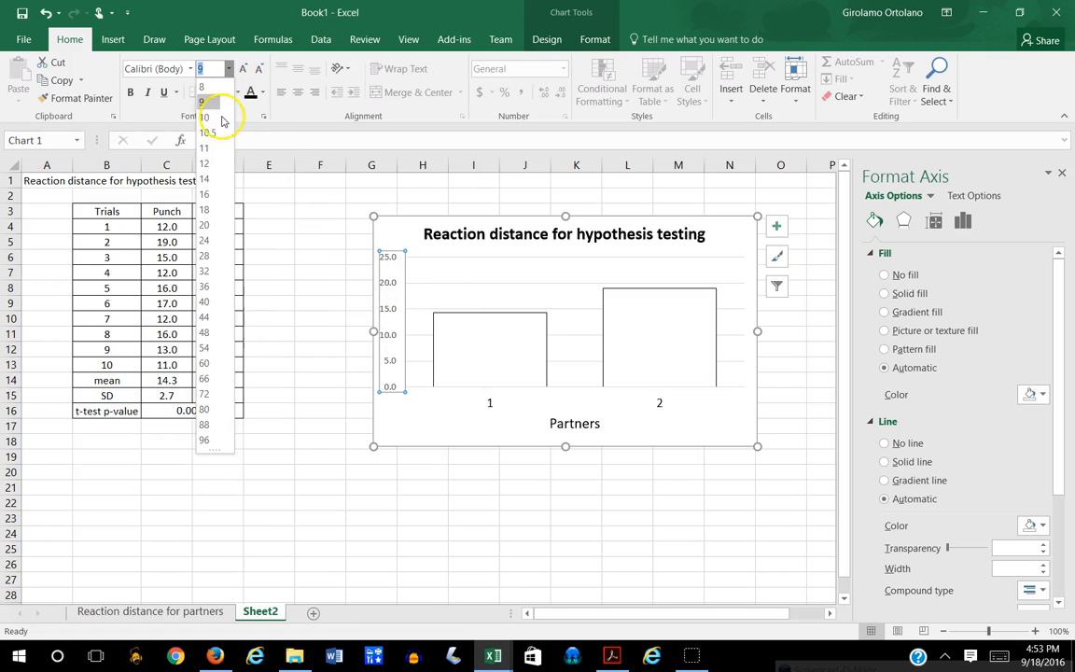
left_click(206, 164)
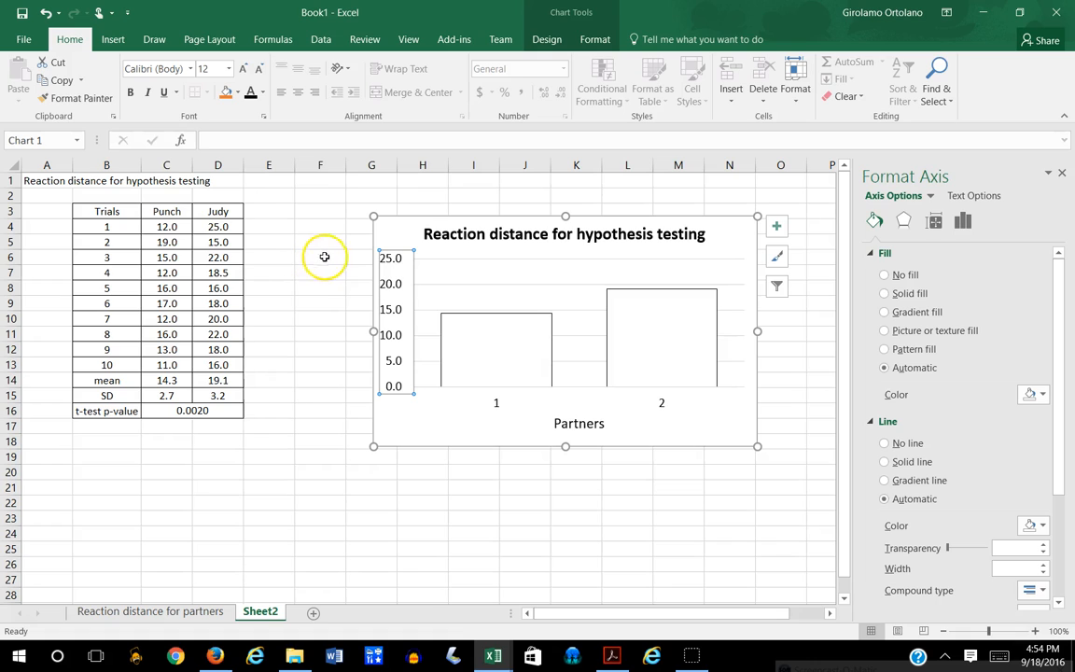
Step: Format the vertical axis numbers to show 0 decimal places
left_click(397, 320)
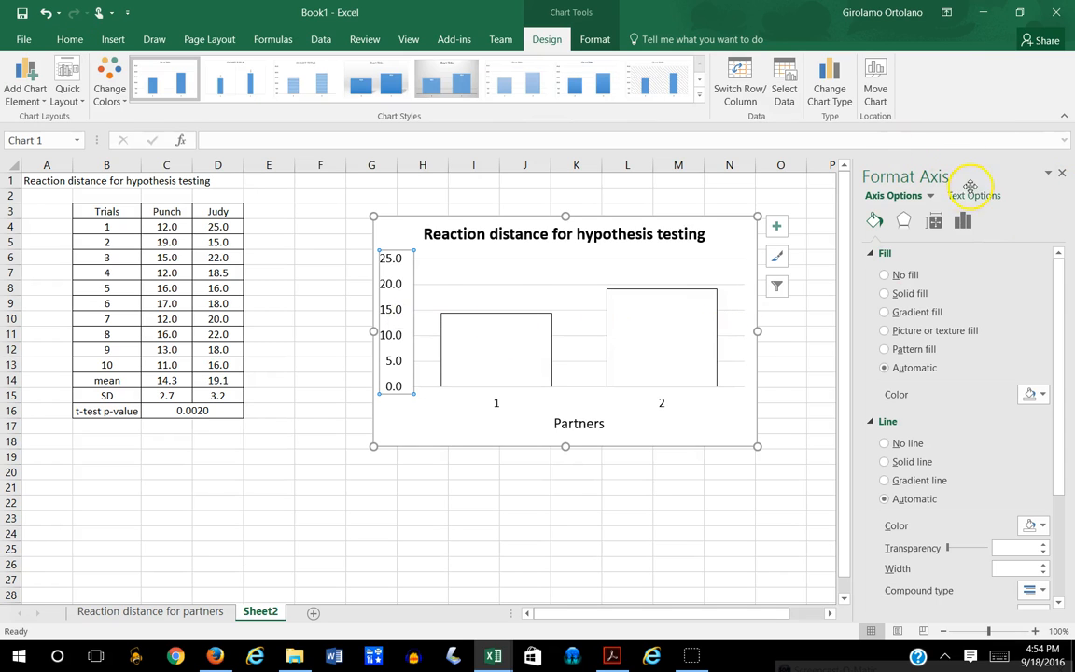
left_click_drag(1058, 456, 1055, 416)
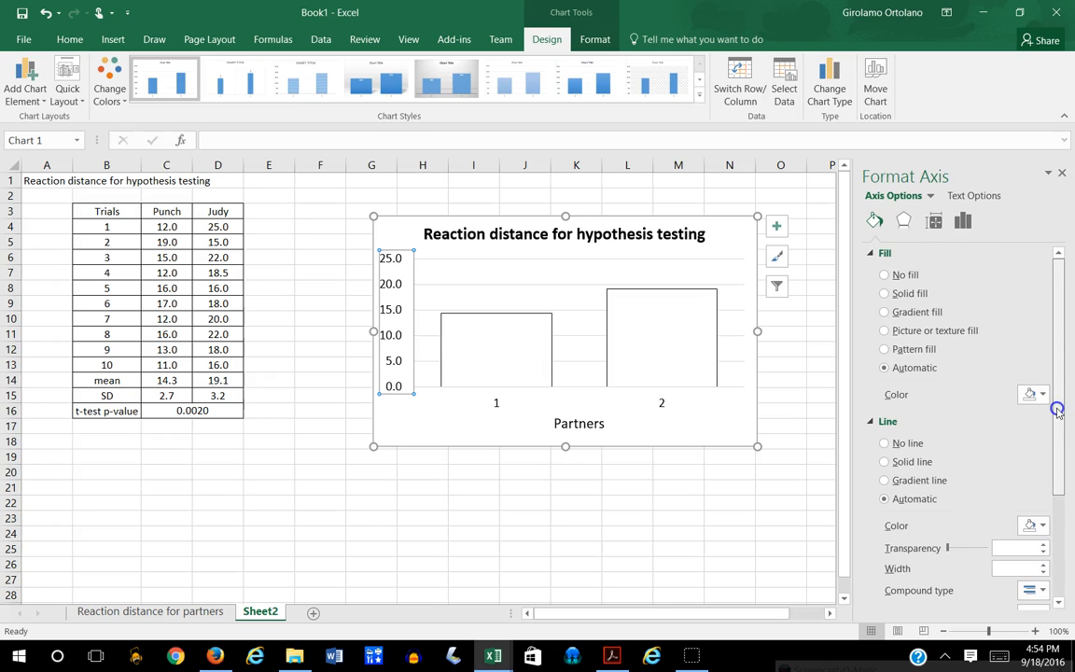
left_click(962, 220)
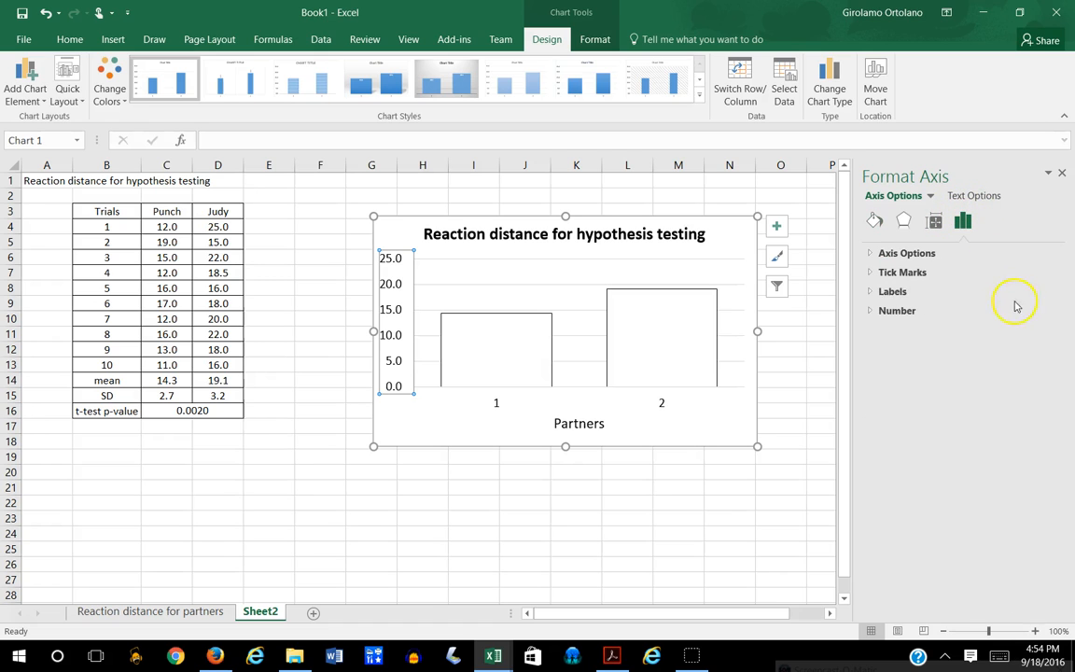
left_click(894, 311)
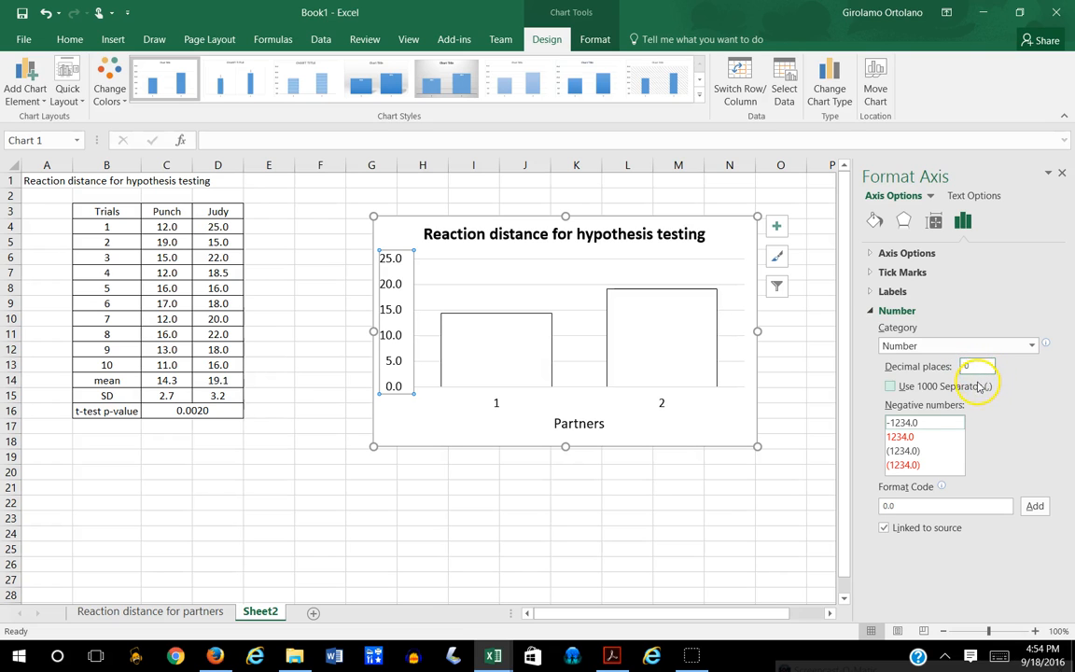
left_click(597, 487)
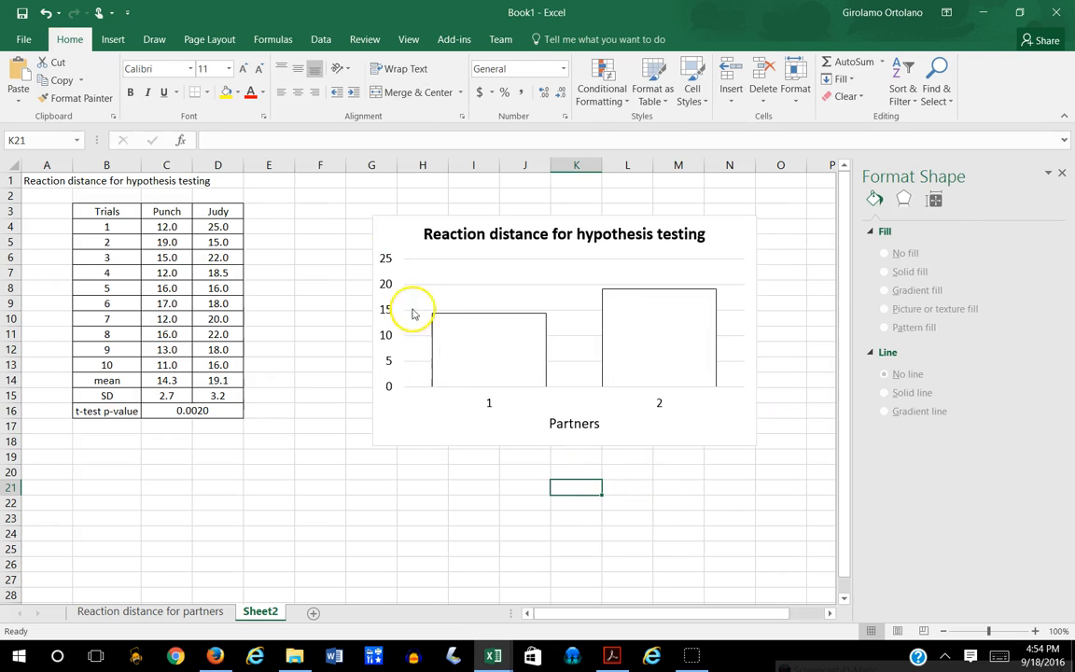
Step: Add a primary vertical axis title to the chart and word it "Average Reaction Distance (inches)"
left_click(740, 231)
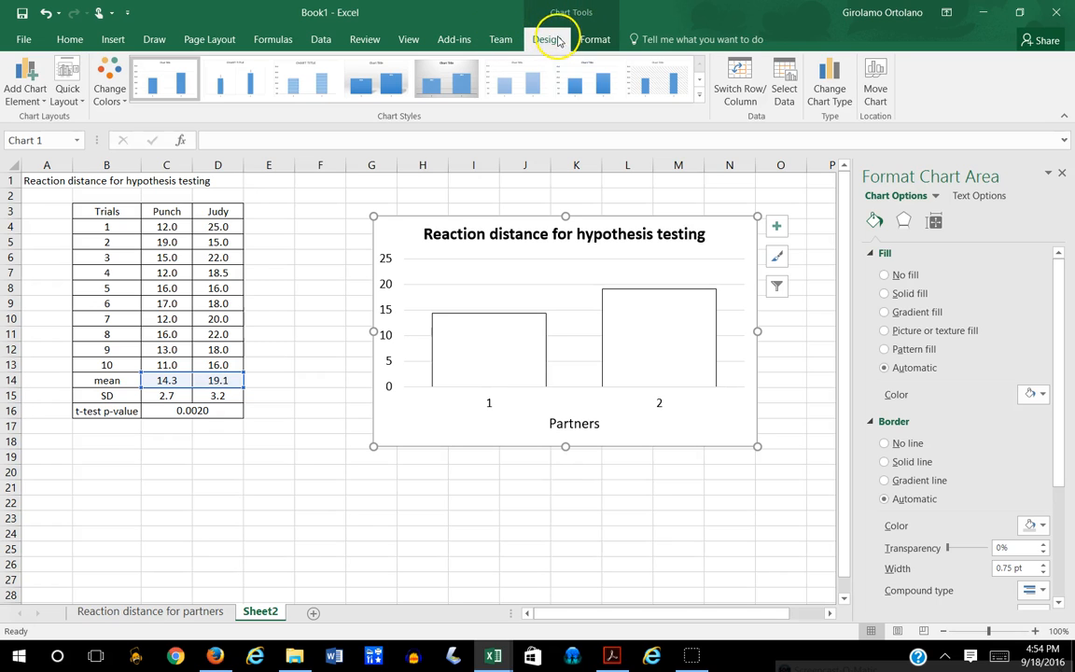
left_click(33, 101)
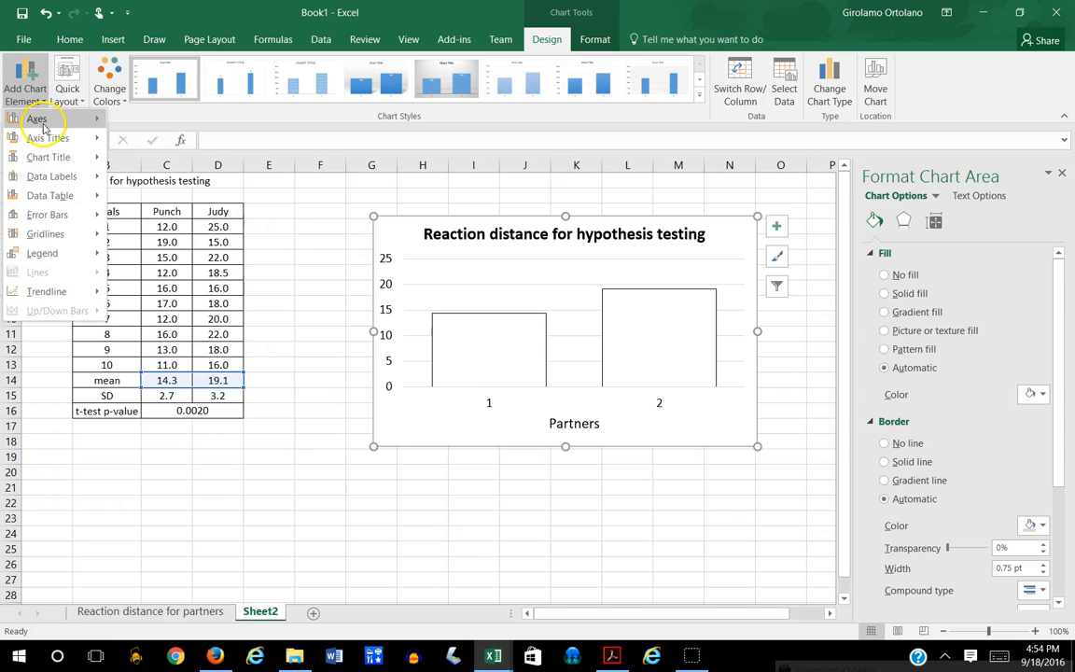
mouse_move(49, 142)
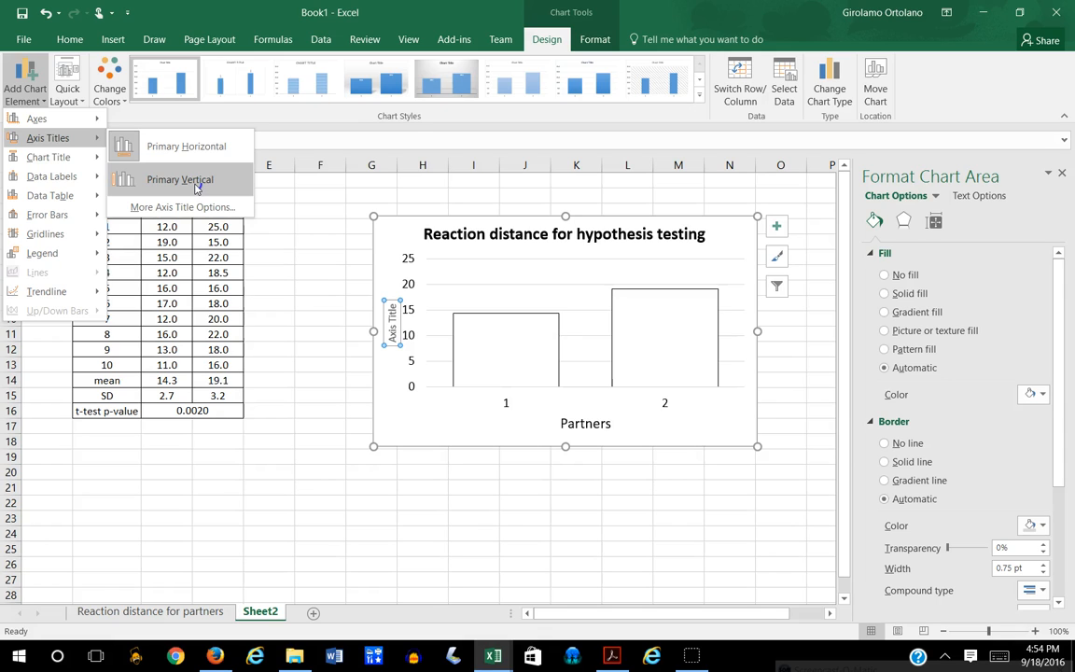
left_click(196, 187)
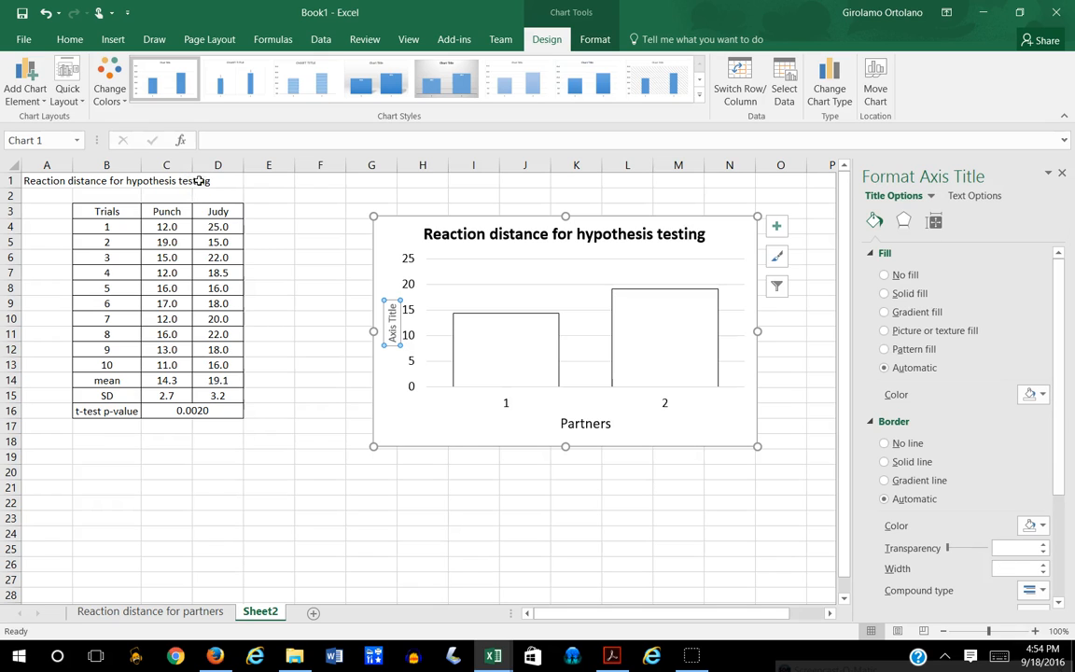
left_click(392, 336)
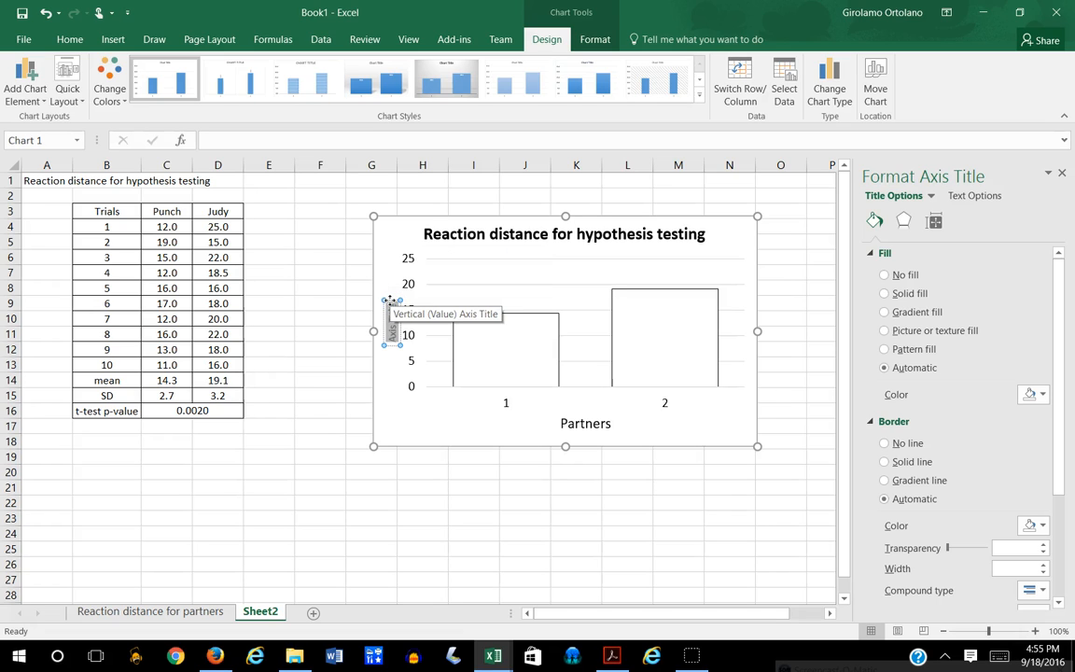
key("Delete")
type("Average Reaction Distan")
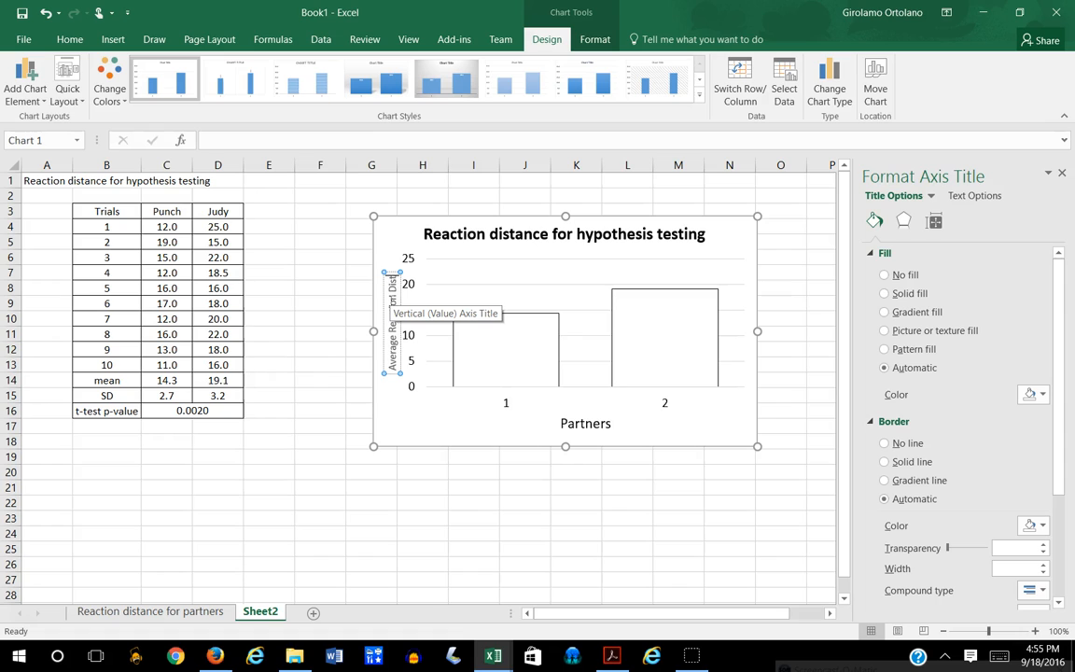
type("ce (inches")
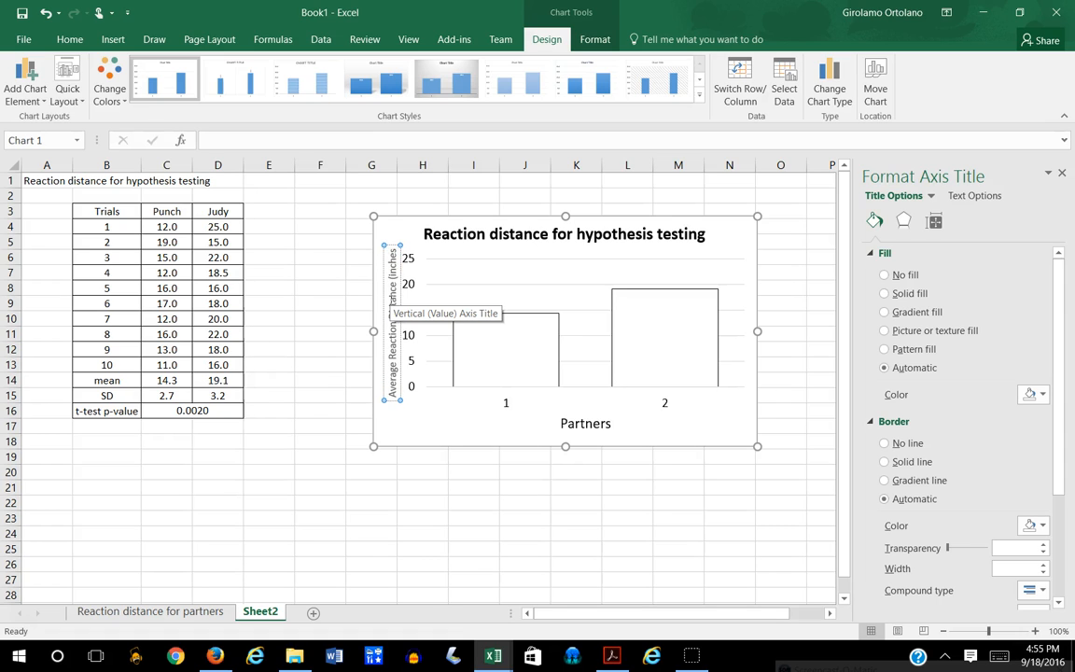
type(")")
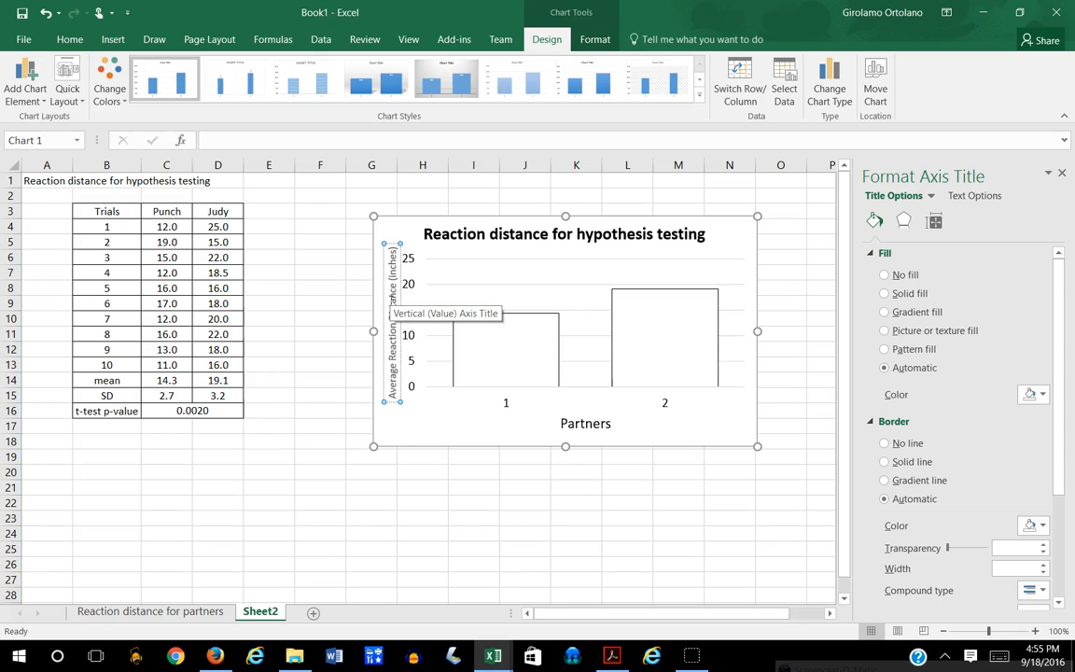
Step: Set the vertical axis title "Average Reaction Distance (inches)" to 14-point text
left_click(400, 297)
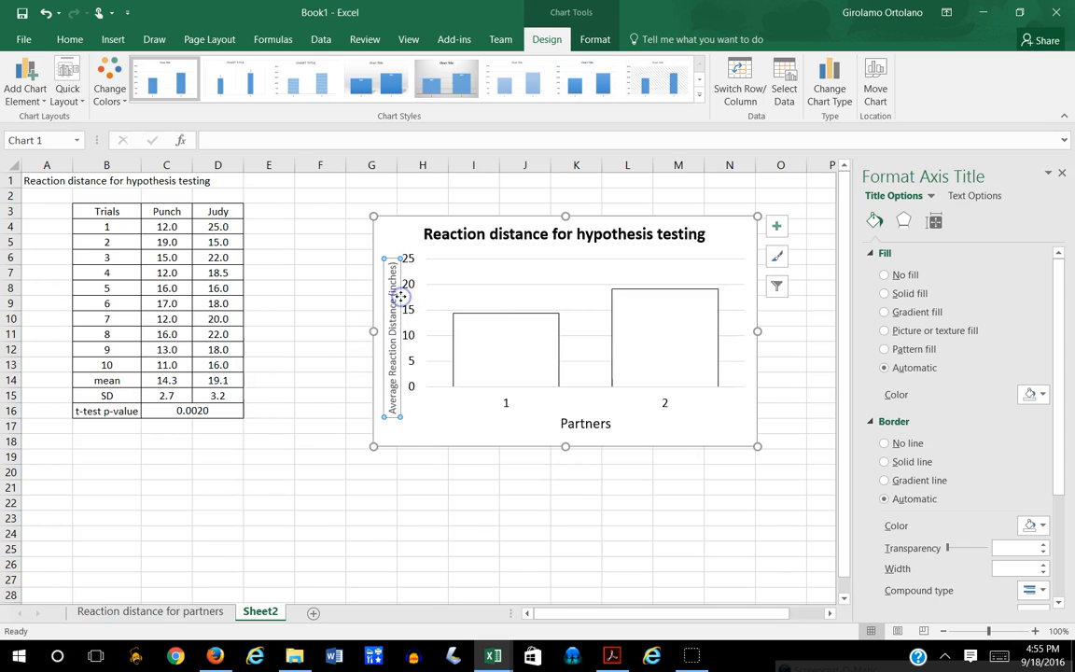
left_click(73, 39)
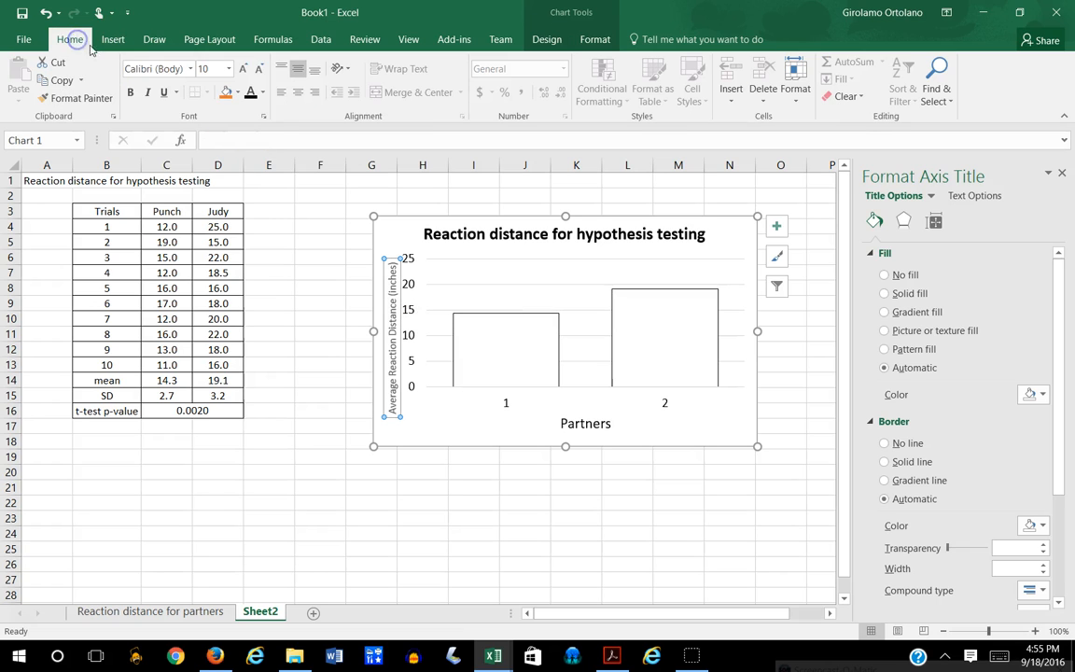
left_click(229, 68)
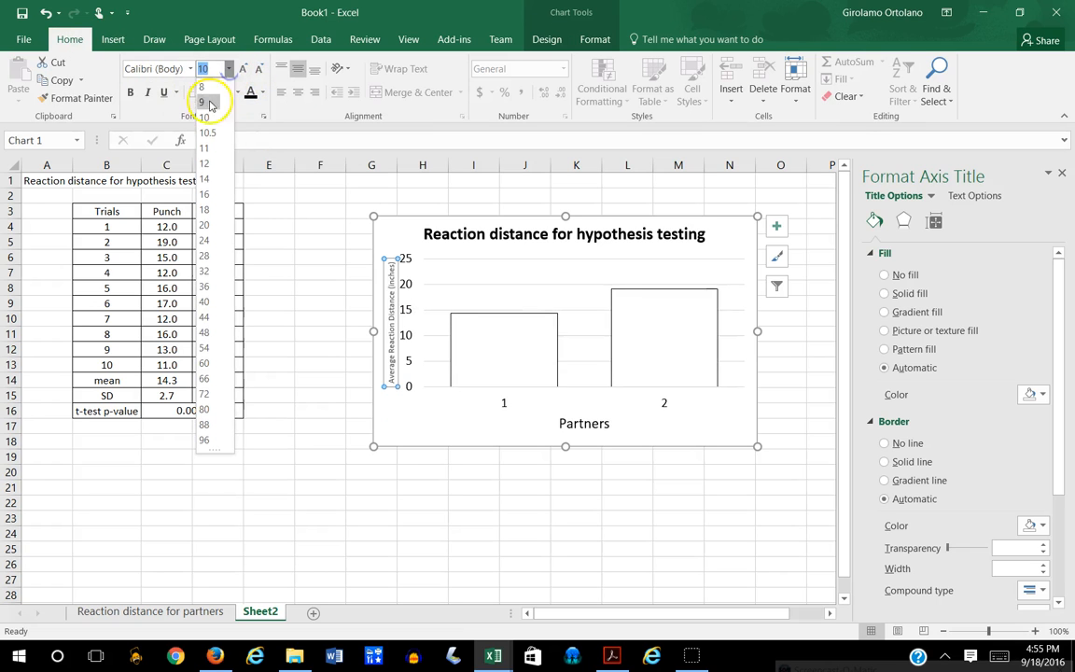
left_click(205, 178)
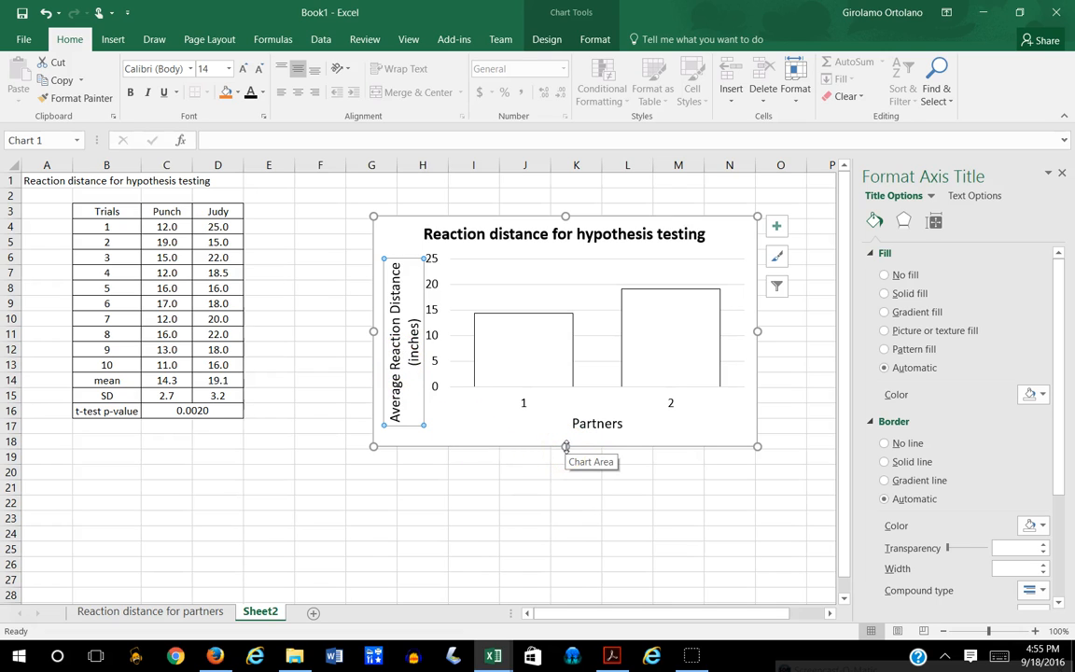
left_click(494, 474)
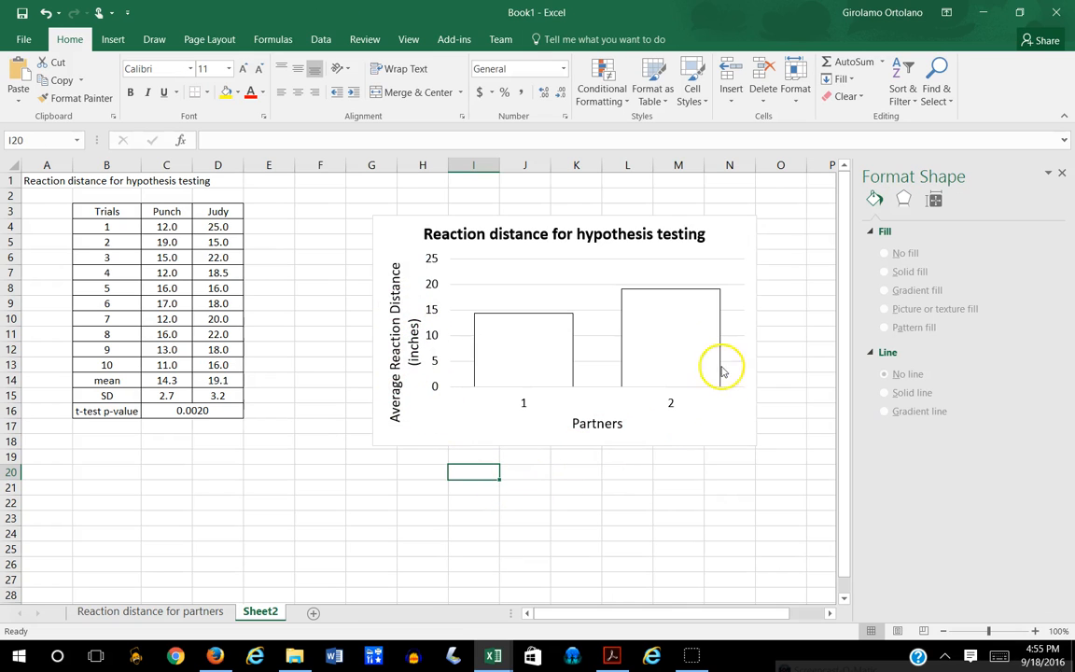
Step: Stretch the chart downward to about row 23 and nudge the vertical axis title slightly away from the axis numbers
left_click(736, 232)
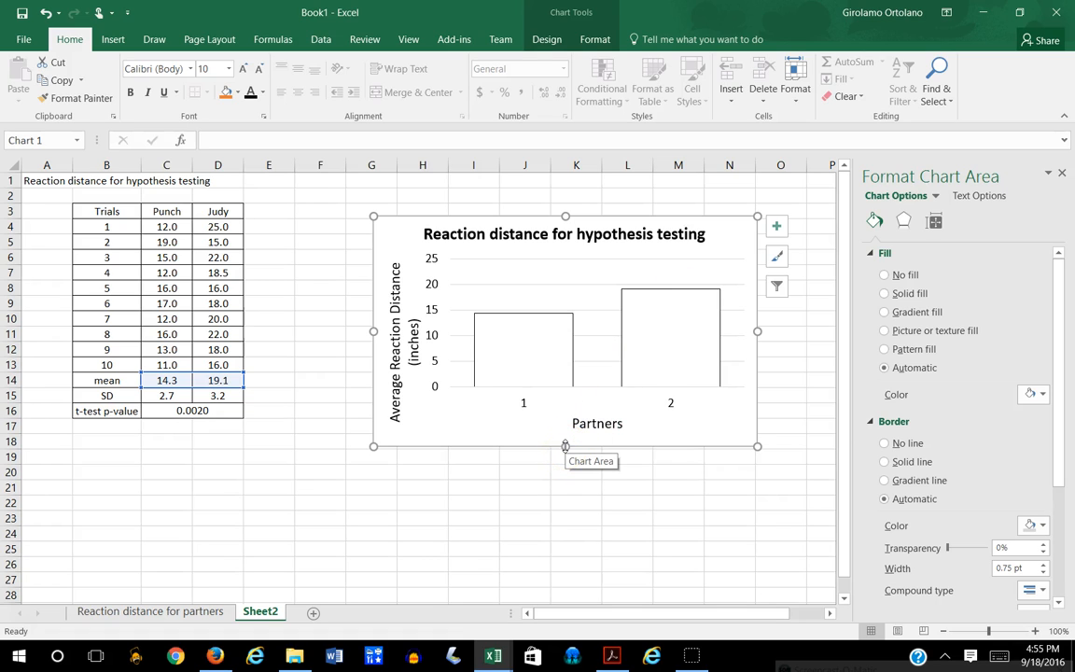
left_click_drag(566, 447, 563, 526)
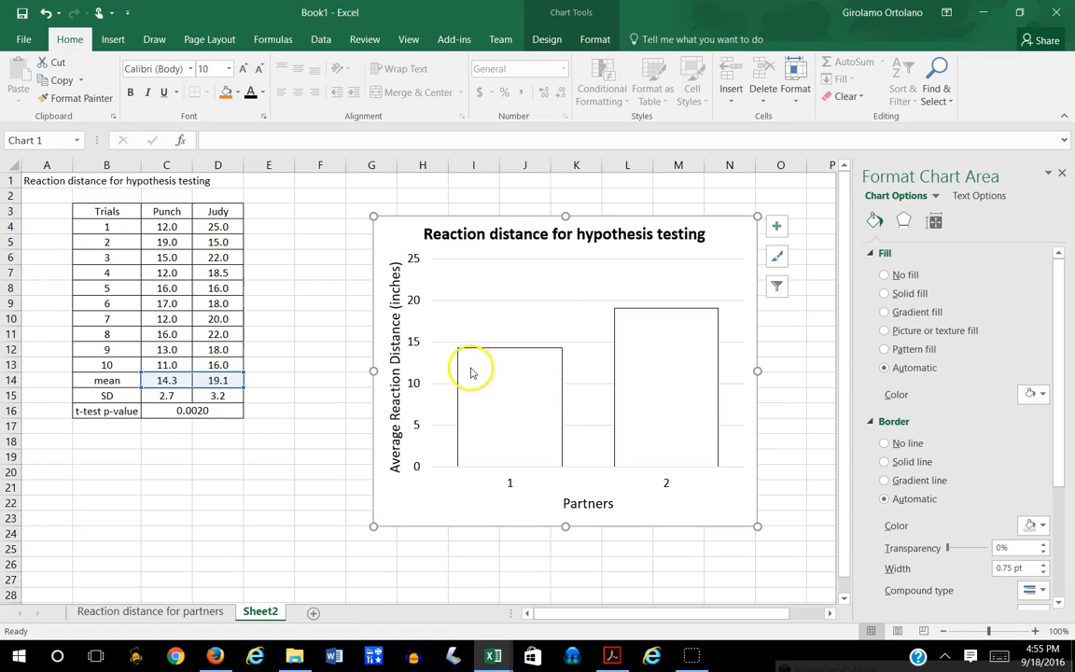
left_click(400, 393)
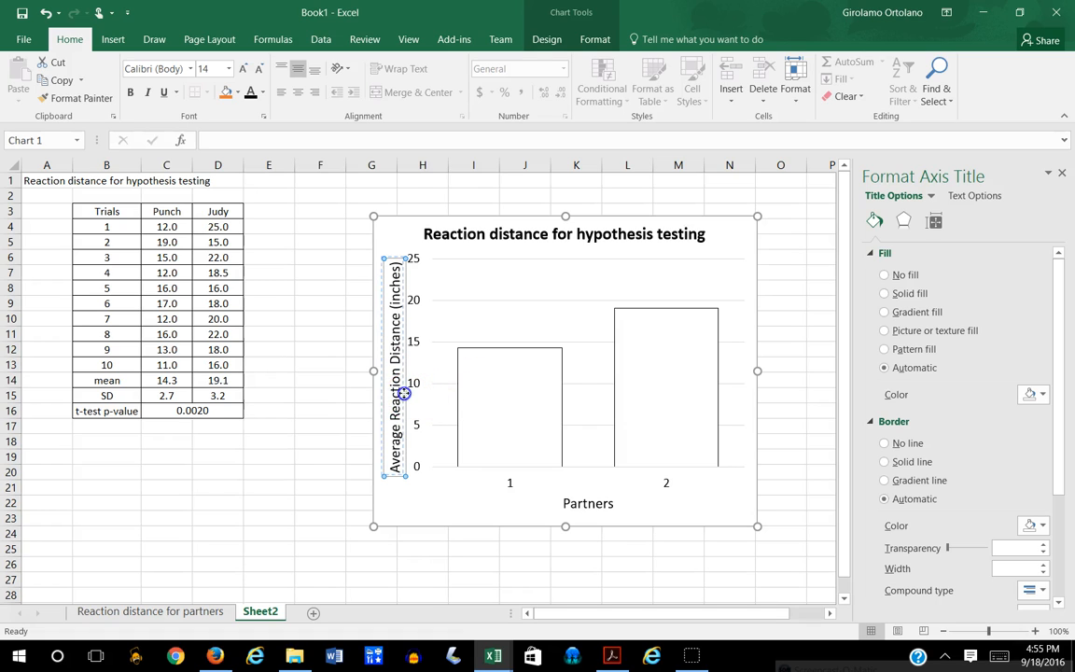
left_click_drag(404, 393, 401, 393)
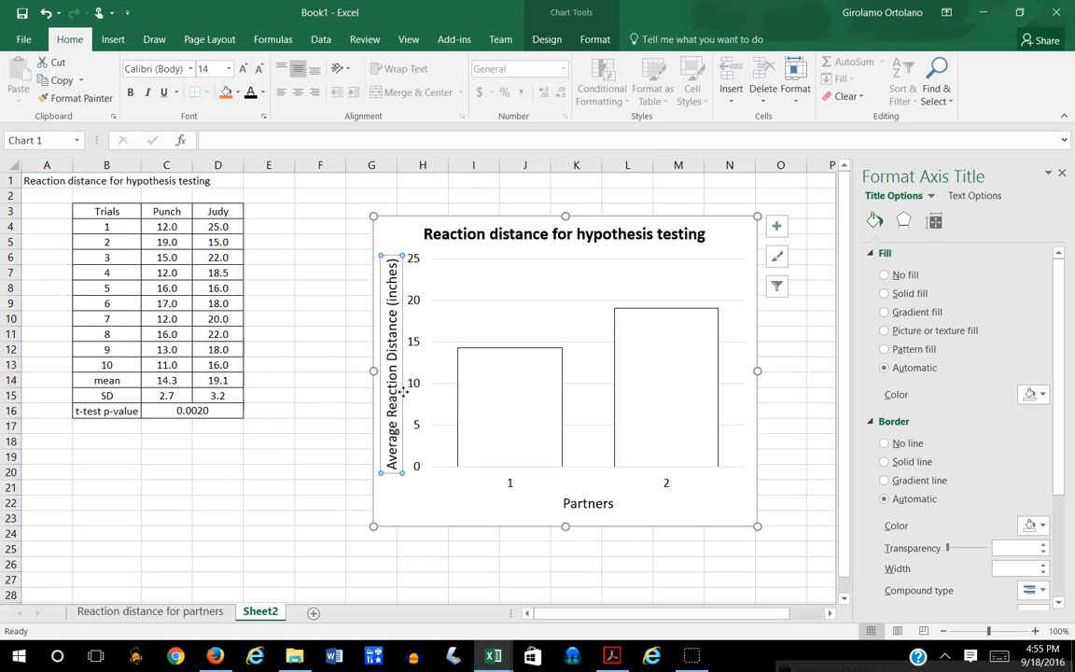
left_click(312, 410)
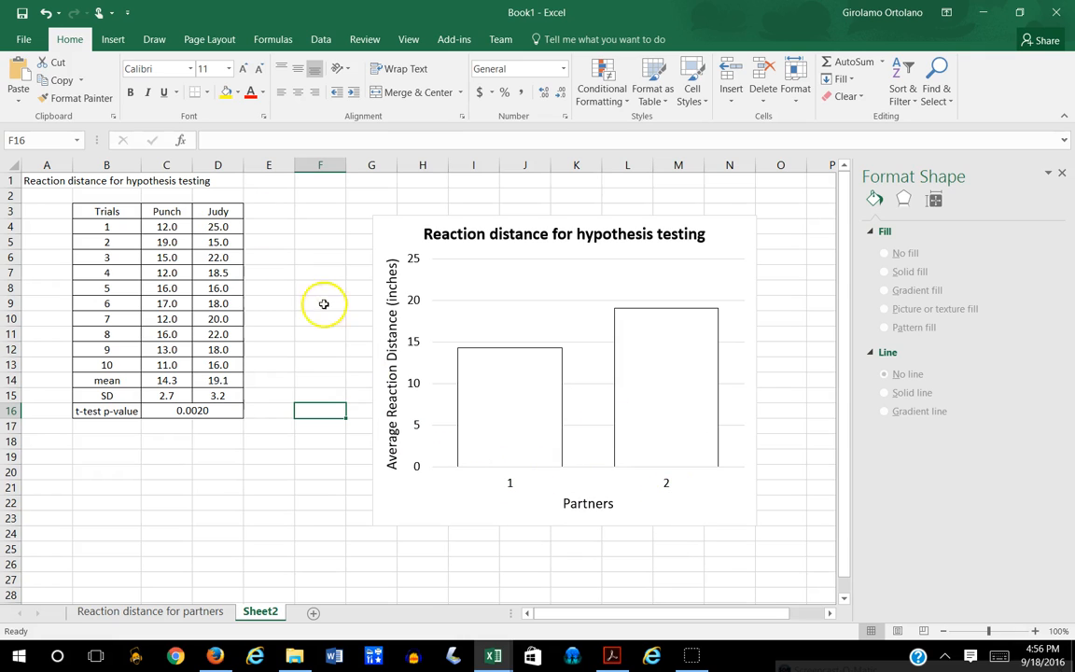
Step: Replace the chart's horizontal category labels with the Punch and Judy headers in Sheet2 cells C3:D3
left_click(739, 233)
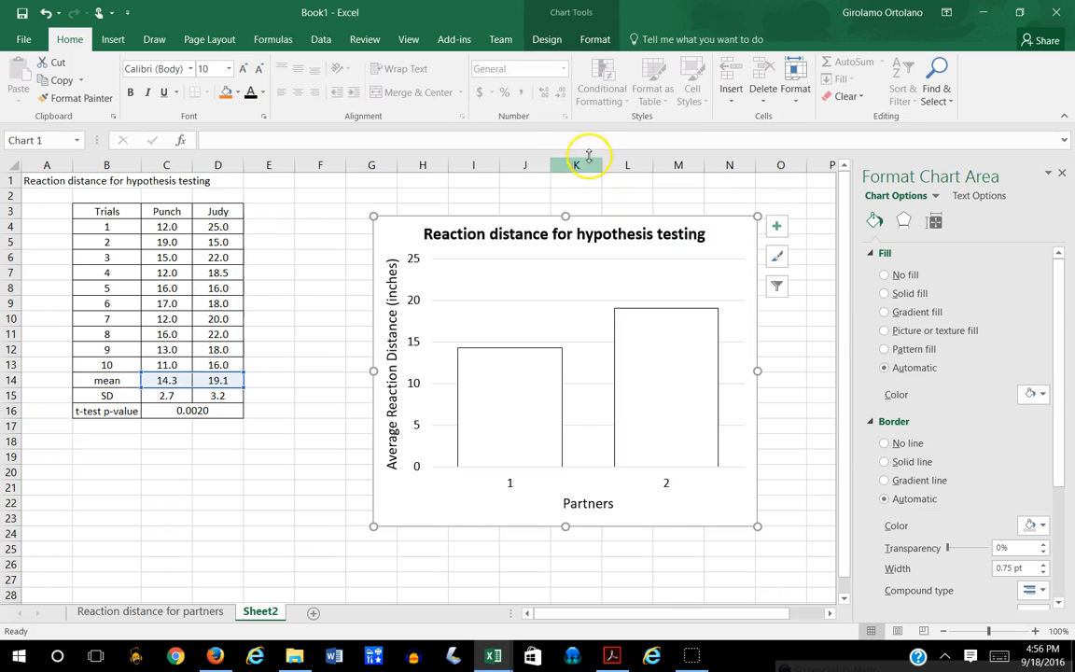
right_click(739, 235)
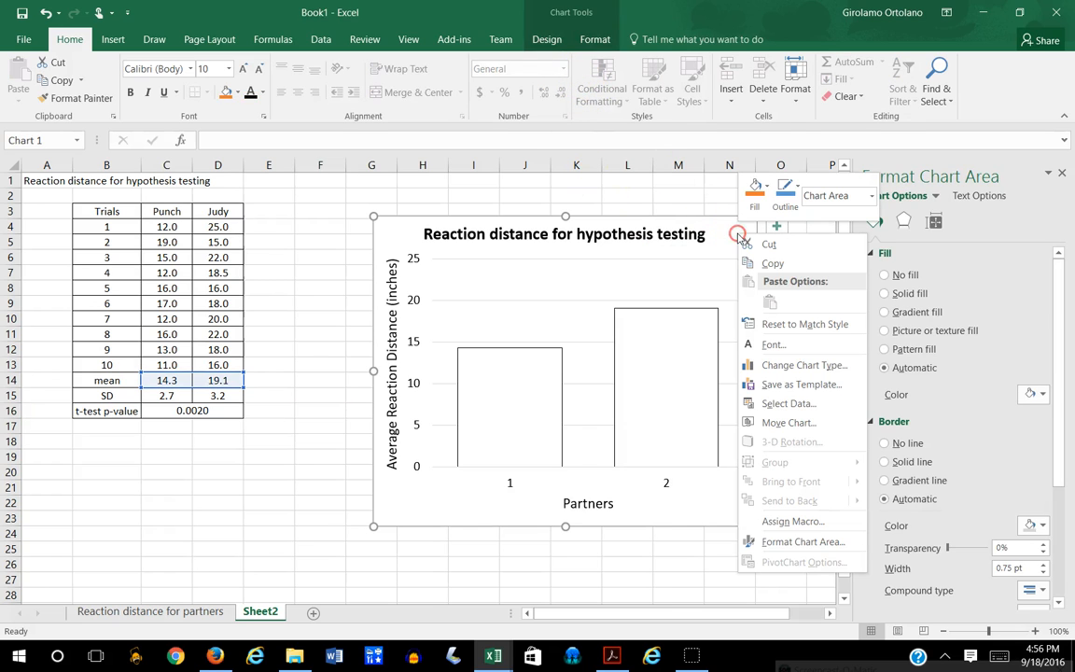
left_click(787, 403)
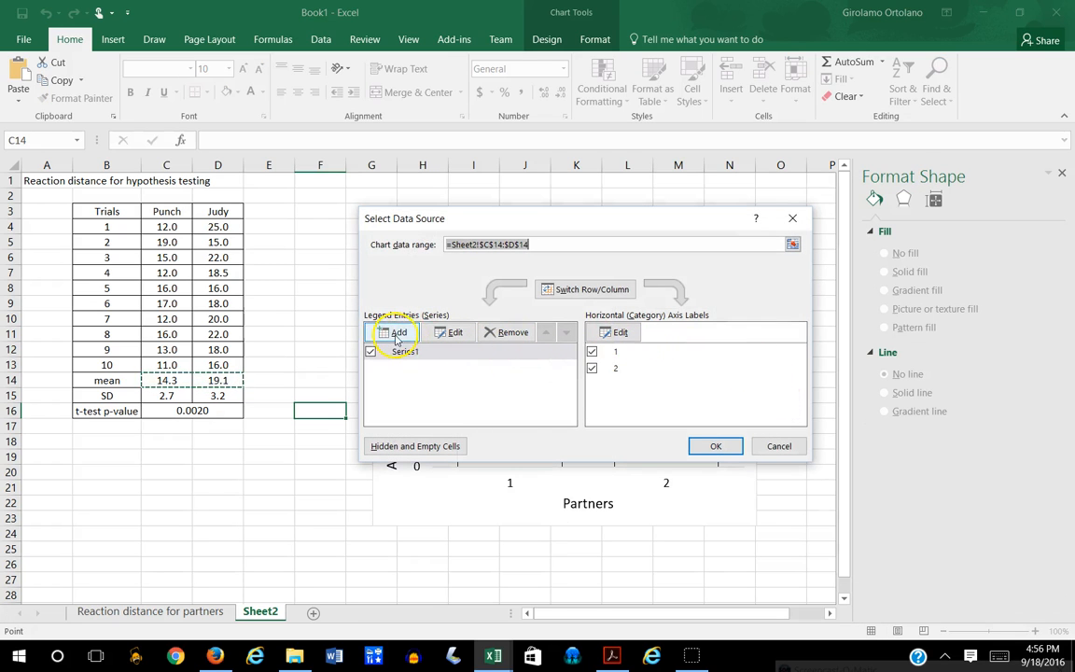
left_click(620, 334)
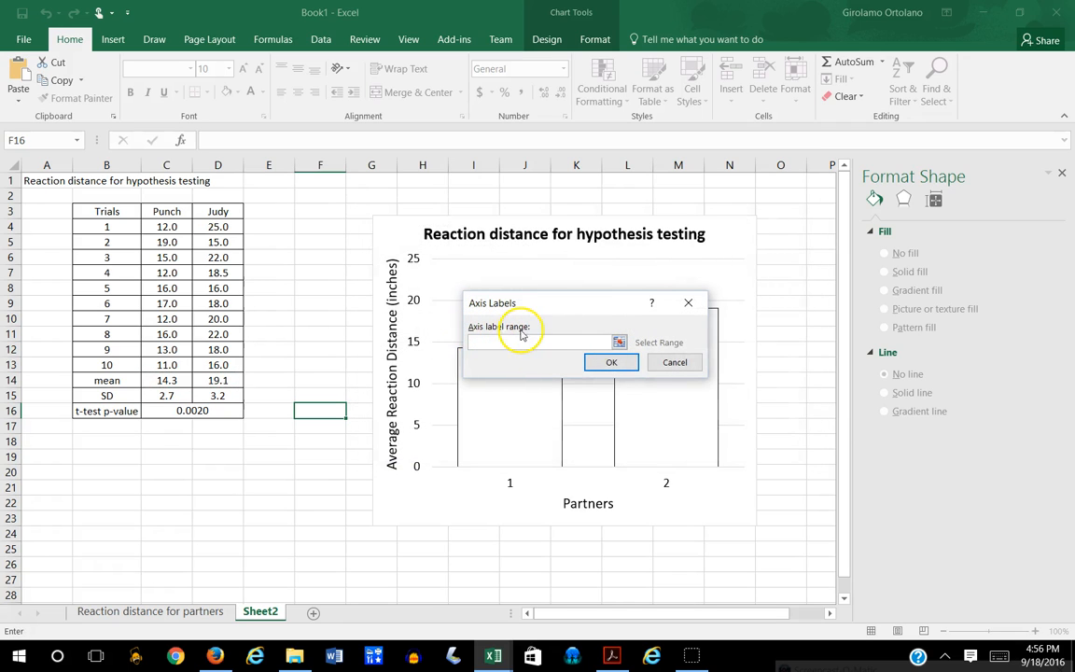
left_click(168, 211)
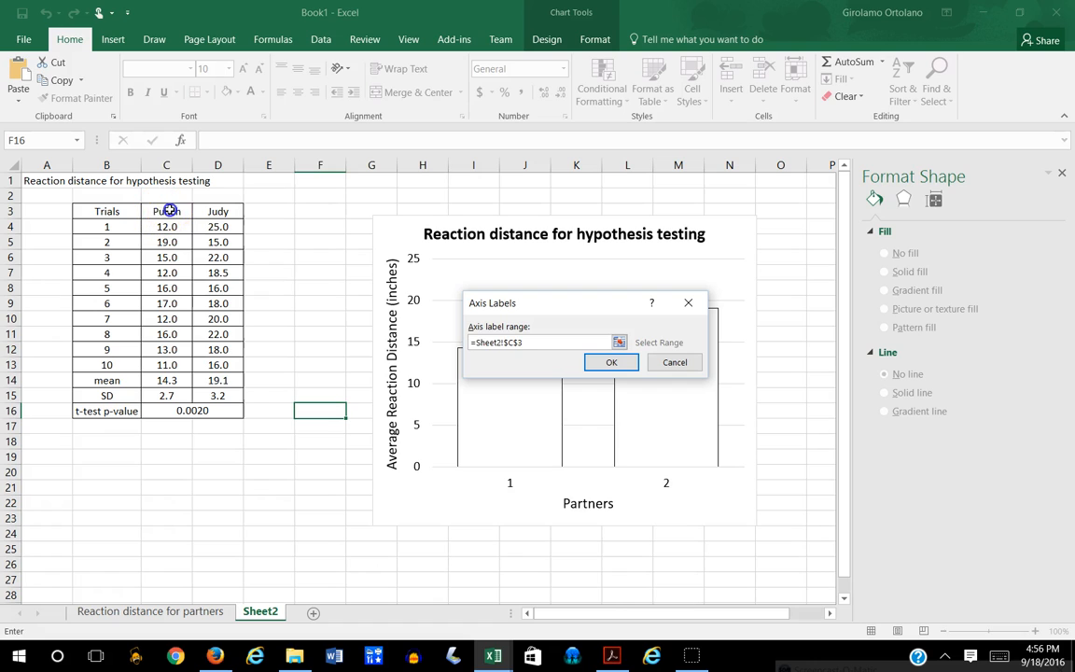
left_click_drag(168, 211, 216, 212)
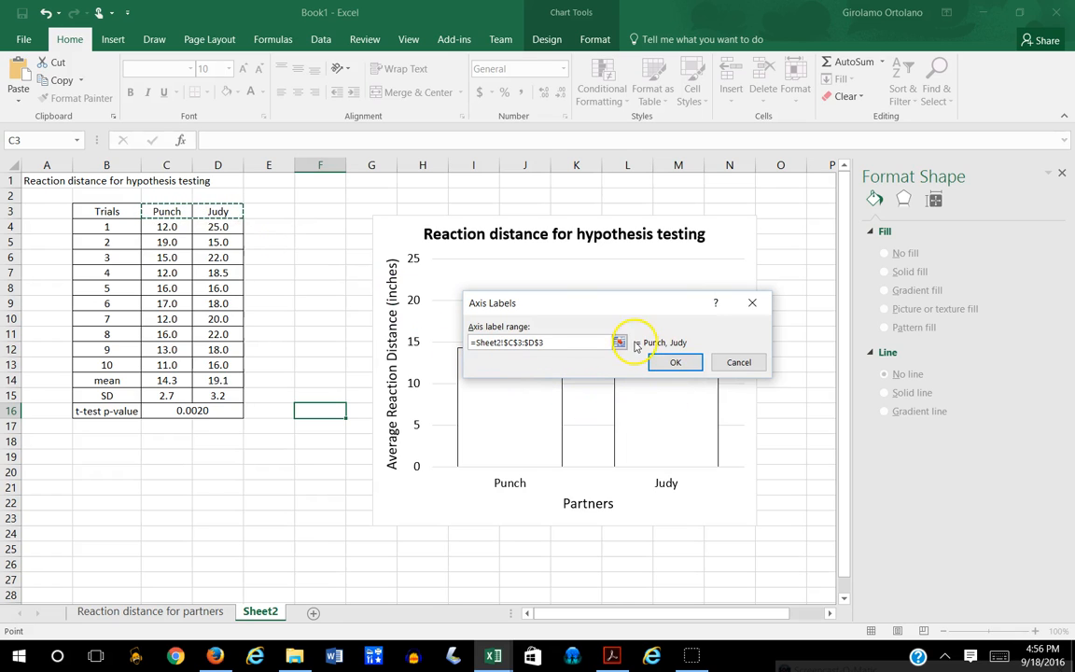
left_click(678, 363)
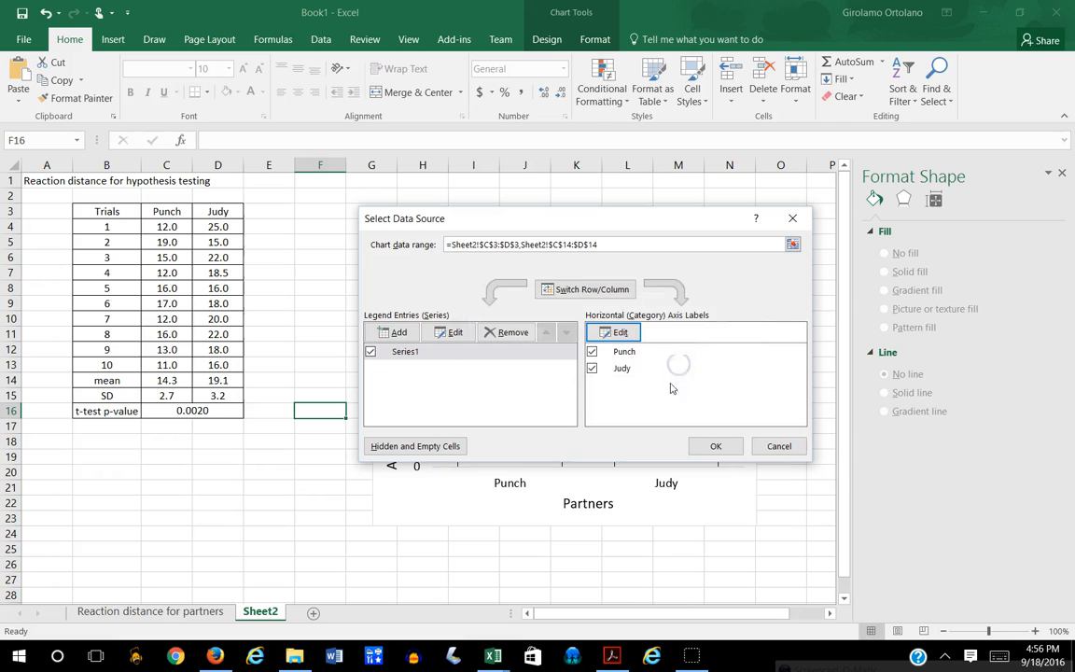
left_click(717, 448)
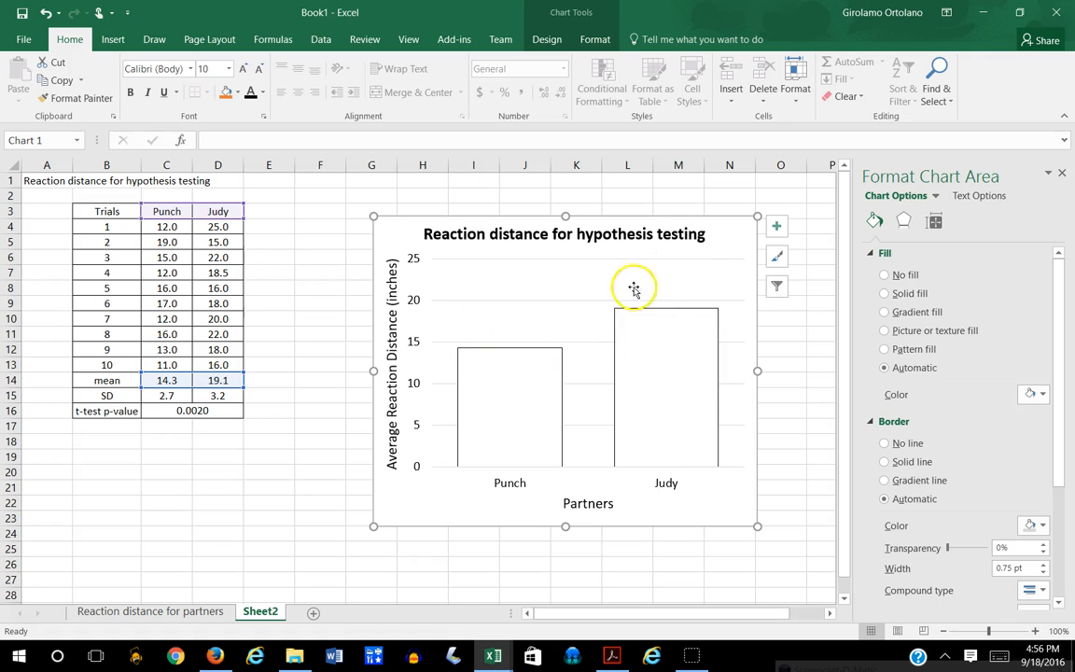
Step: Add error bars to the Punch and Judy columns in the chart, opening their detailed formatting options
left_click(552, 41)
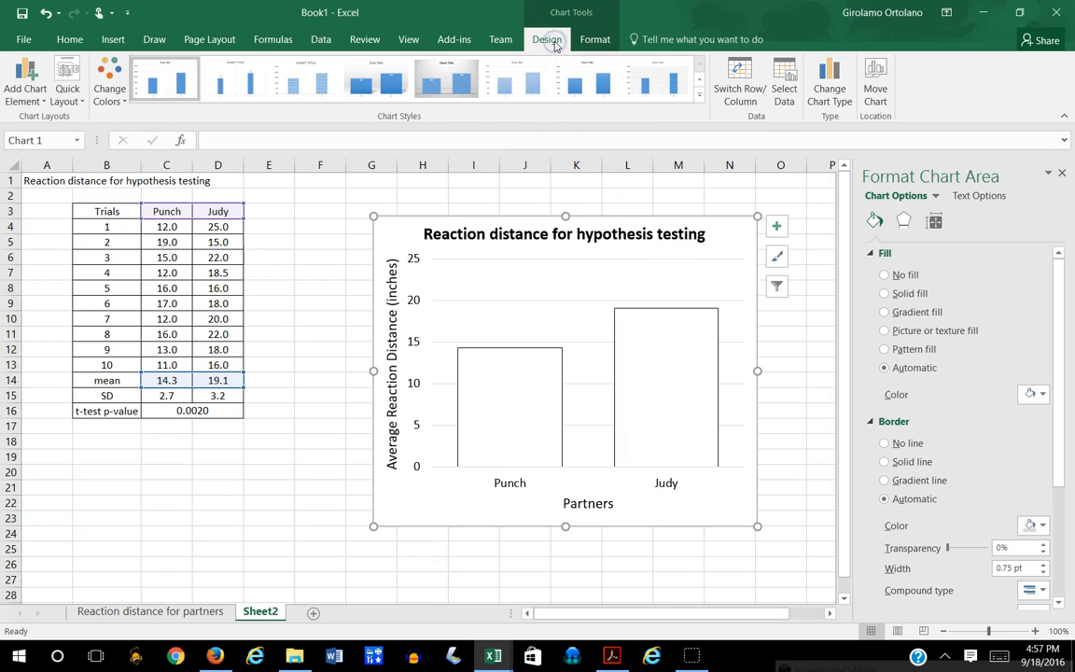
left_click(31, 95)
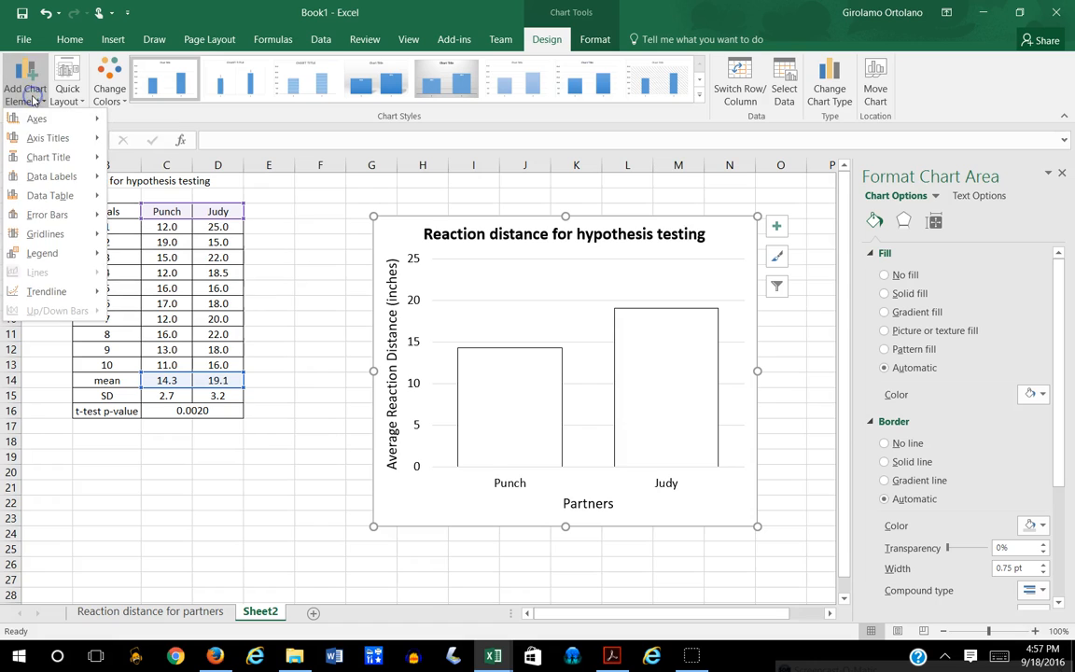
left_click(47, 215)
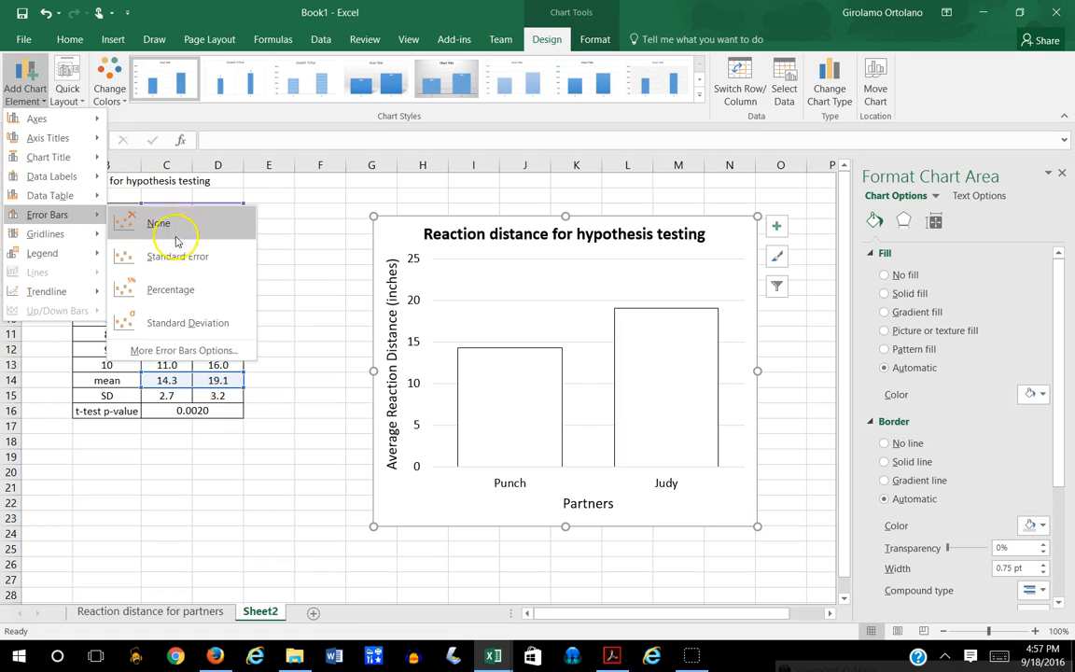
left_click(183, 352)
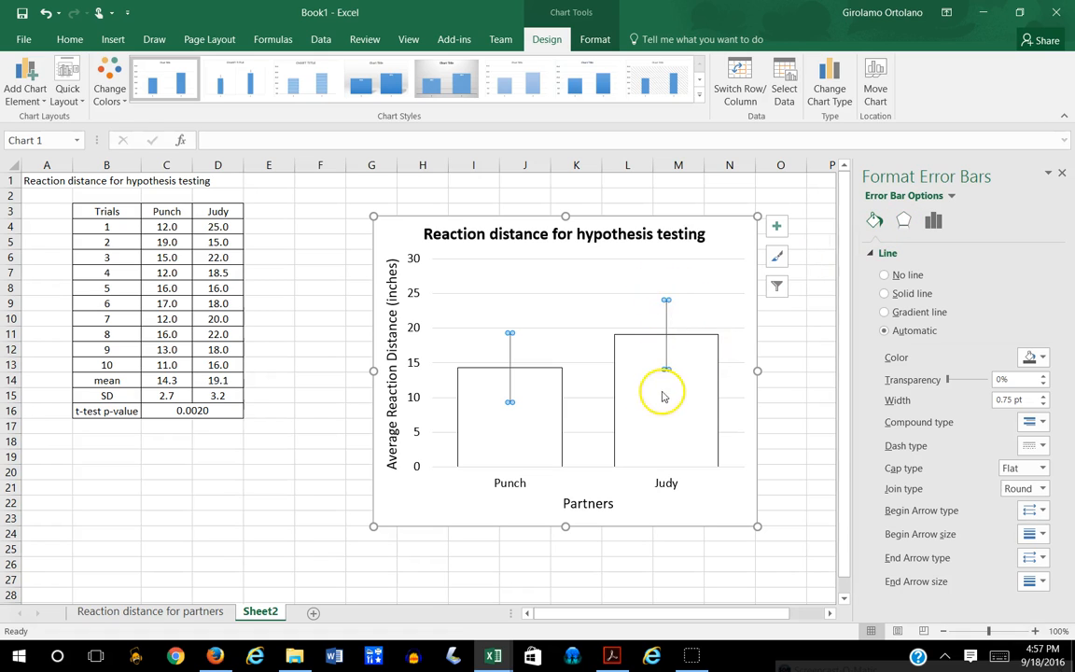
Step: Set the direction of the chart's vertical error bars to Plus
left_click(874, 220)
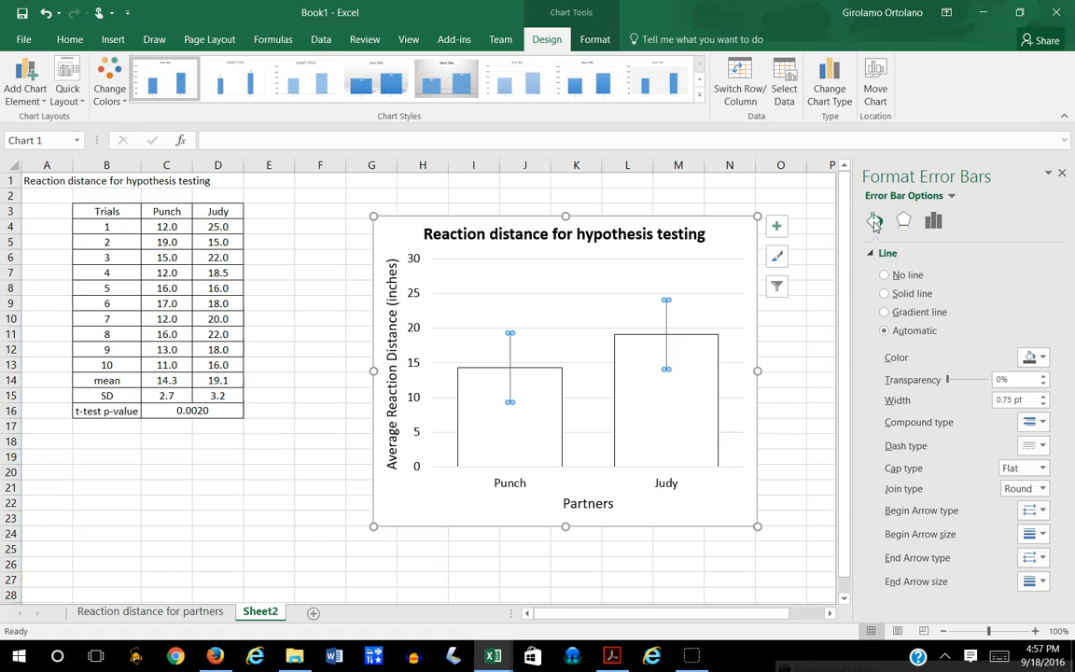
left_click(903, 222)
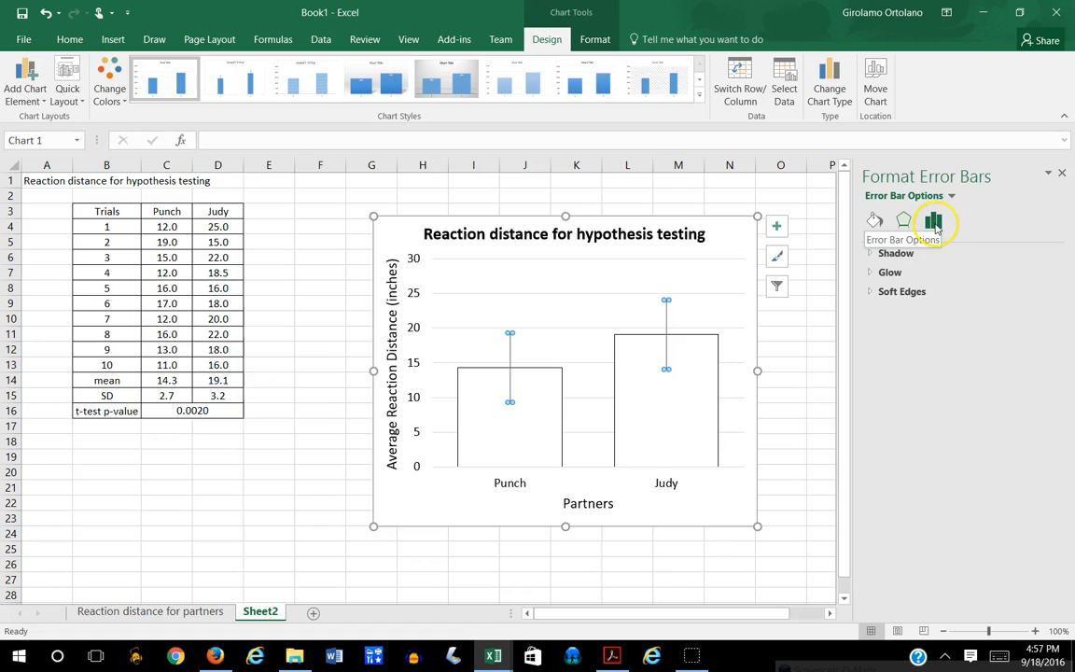
left_click(934, 224)
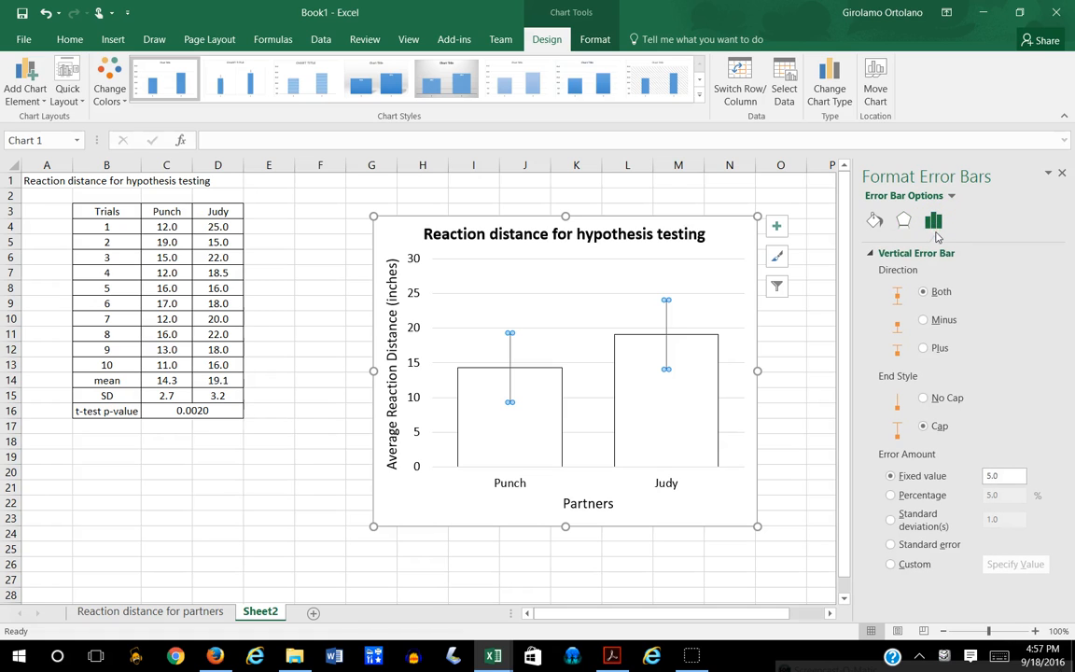
left_click(922, 348)
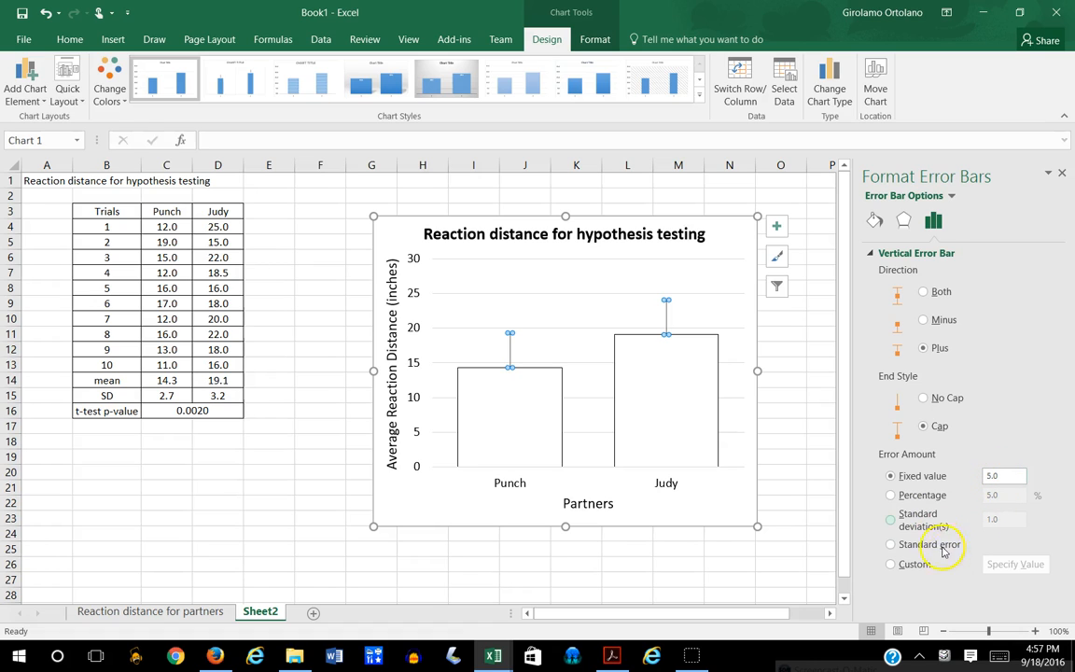
Step: Switch the error amount to custom and use the SD cells C15:D15 on Sheet2 as the positive error value
left_click(890, 565)
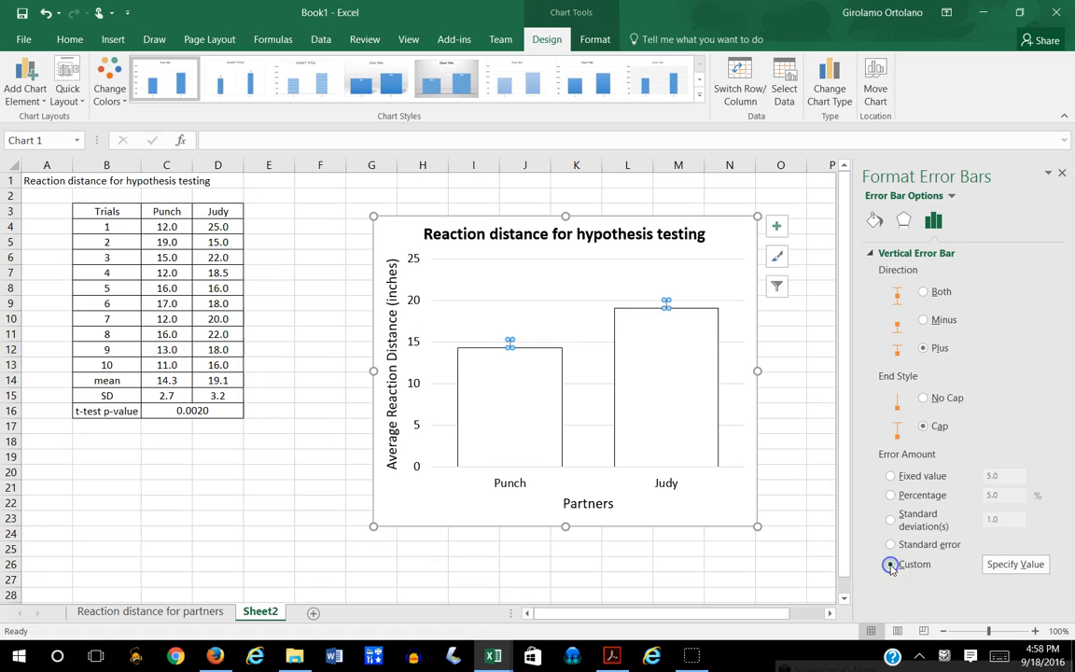
left_click(1015, 567)
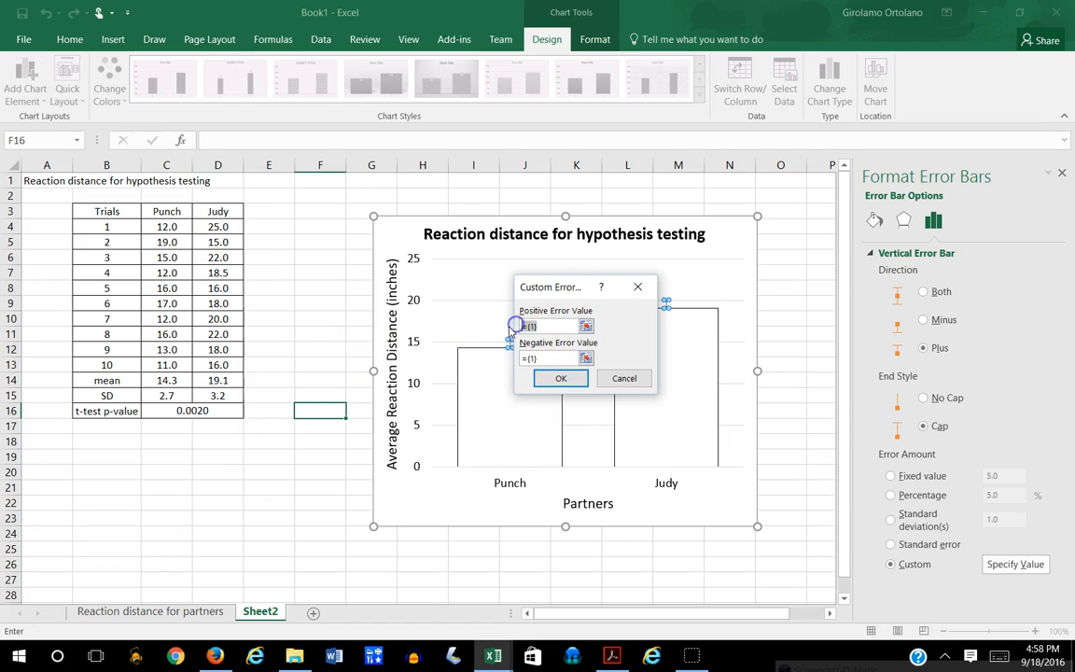
left_click(169, 395)
left_click_drag(169, 395, 204, 397)
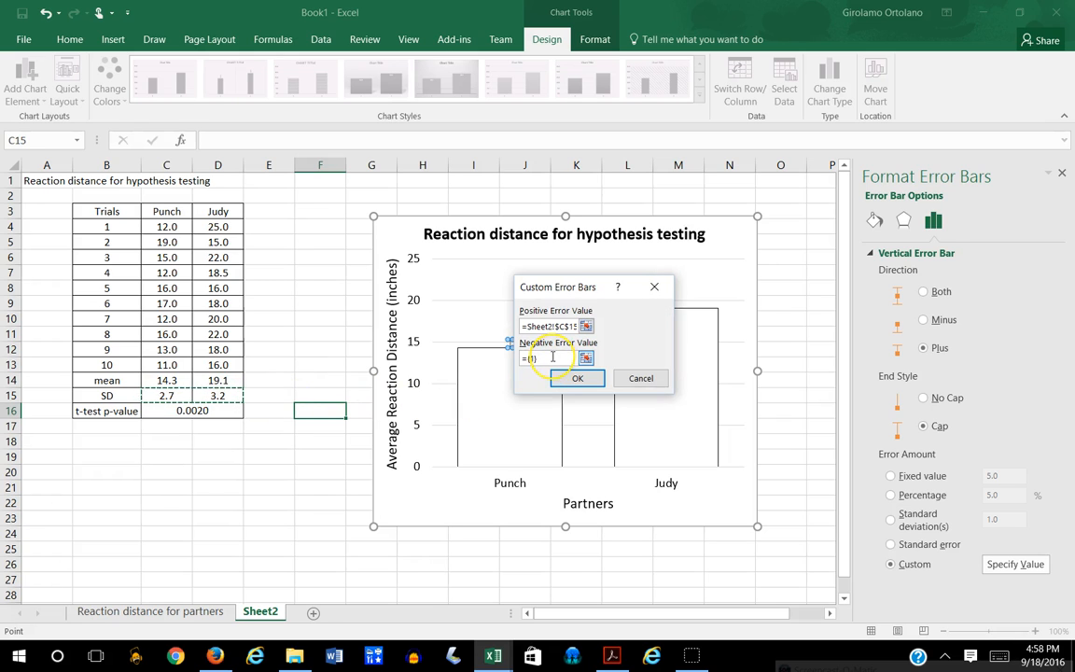
Step: Set the negative error value to the SD cells C15:D15 on Sheet2, without the default {1}, and apply the custom error bars
left_click_drag(552, 356, 519, 361)
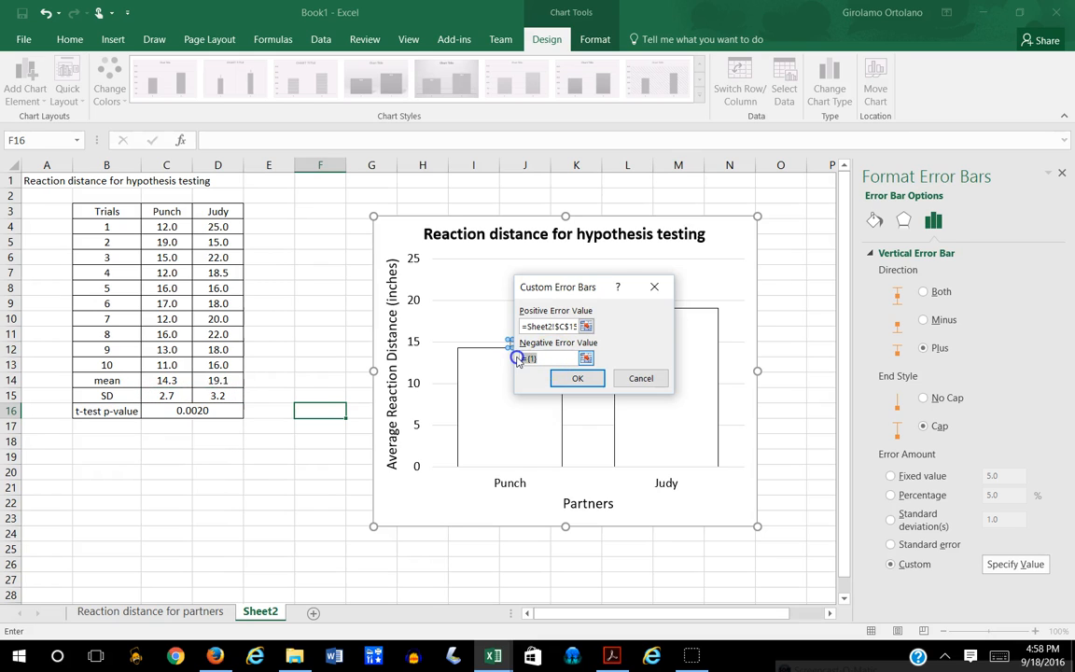
left_click(166, 395)
left_click_drag(166, 396, 203, 396)
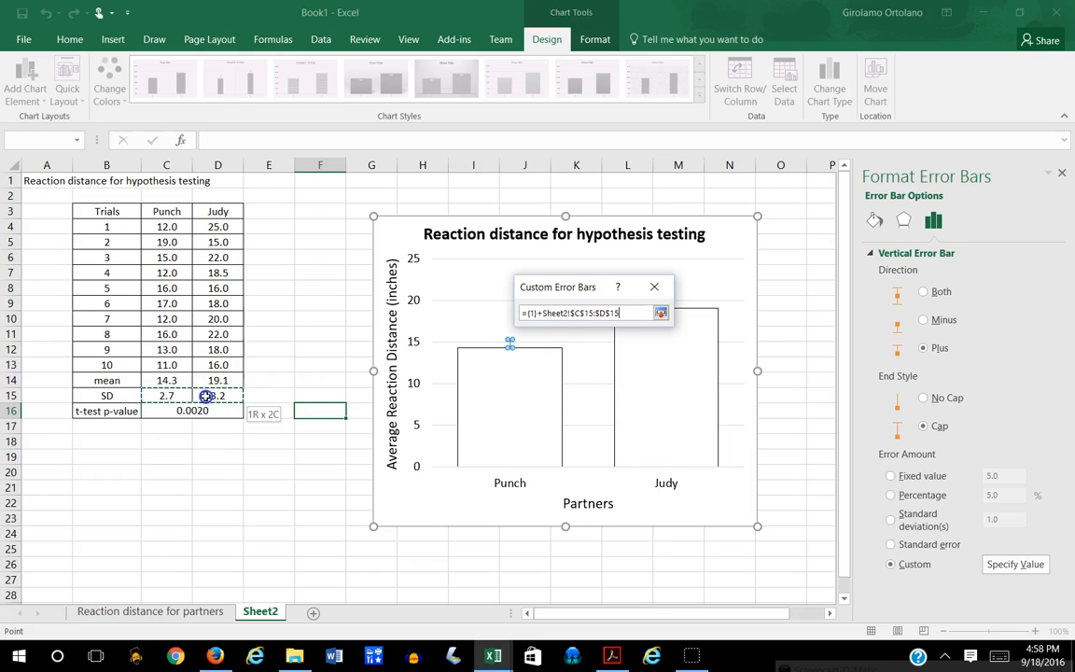
left_click_drag(207, 395, 209, 395)
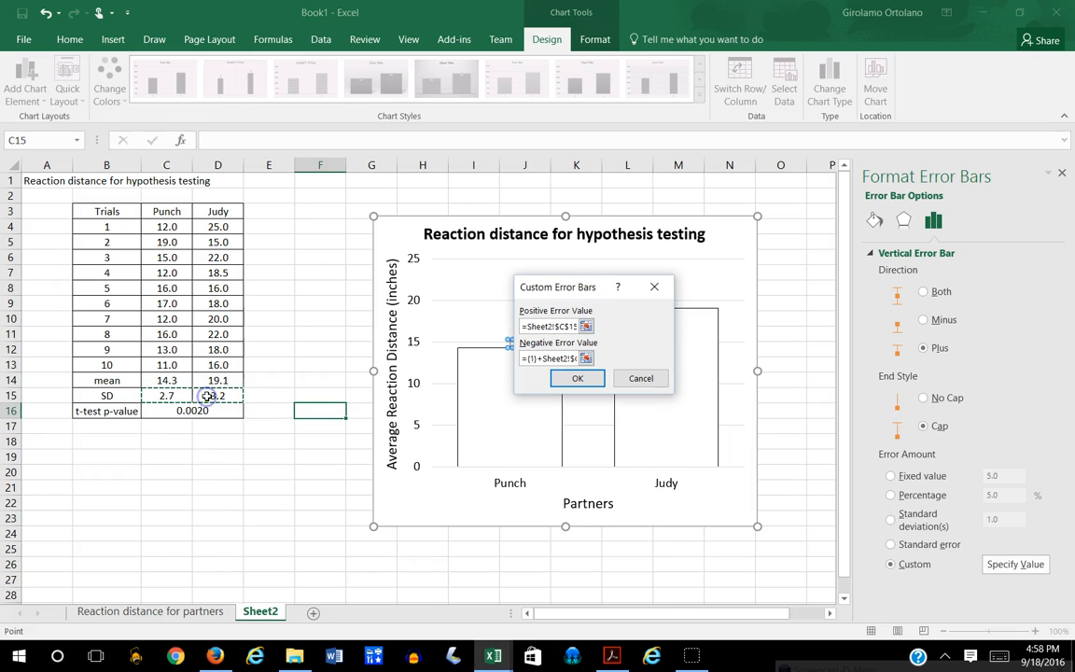
left_click(582, 379)
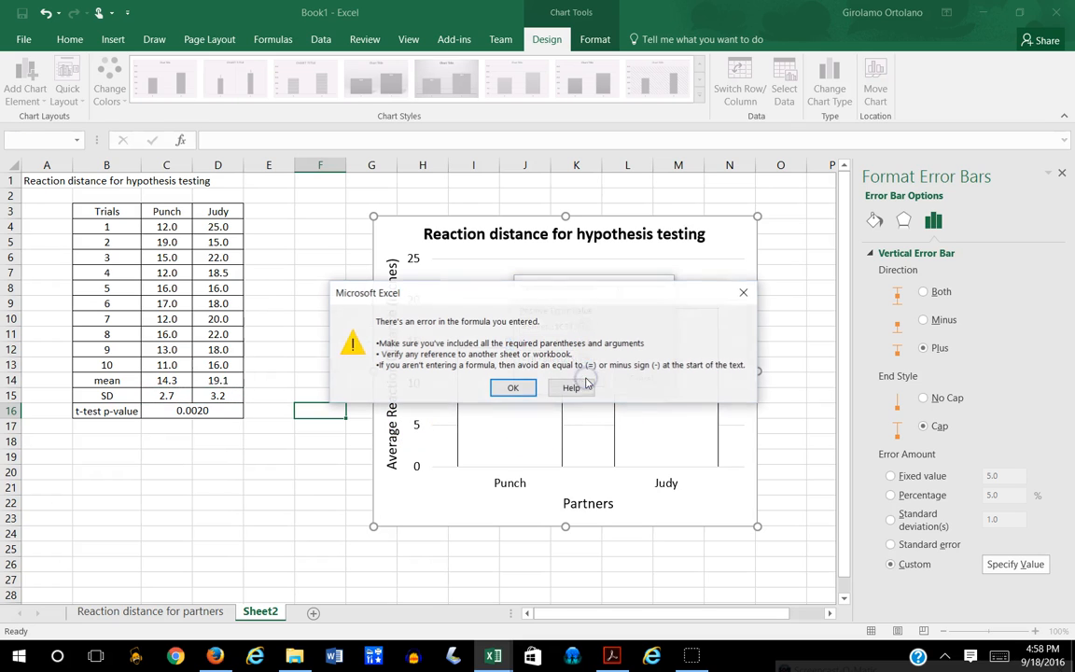
left_click(516, 388)
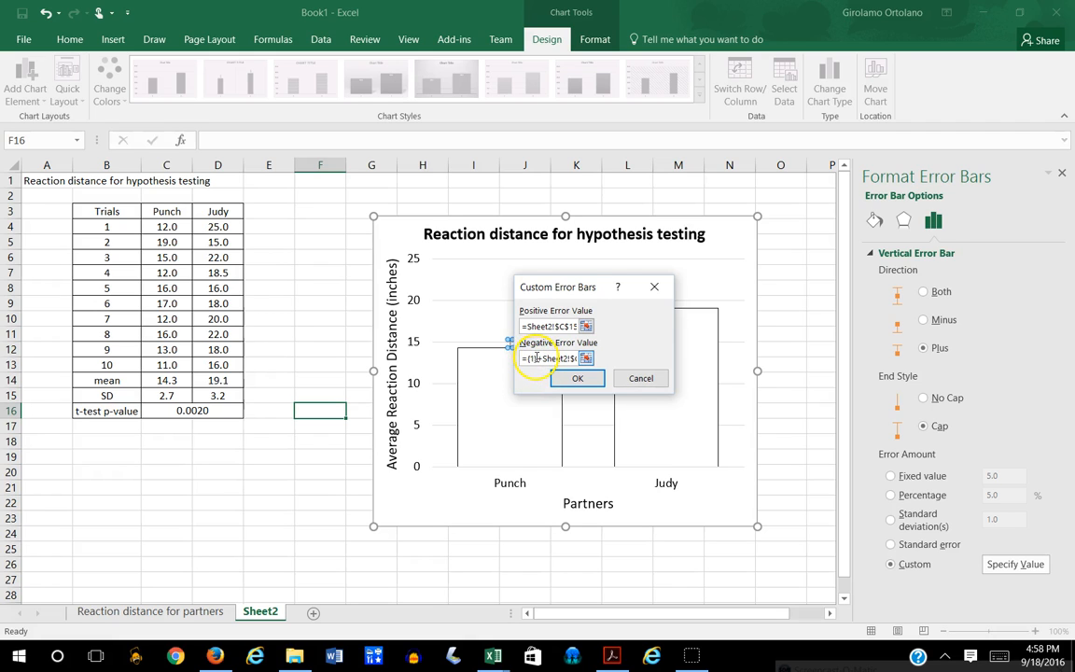
left_click(541, 358)
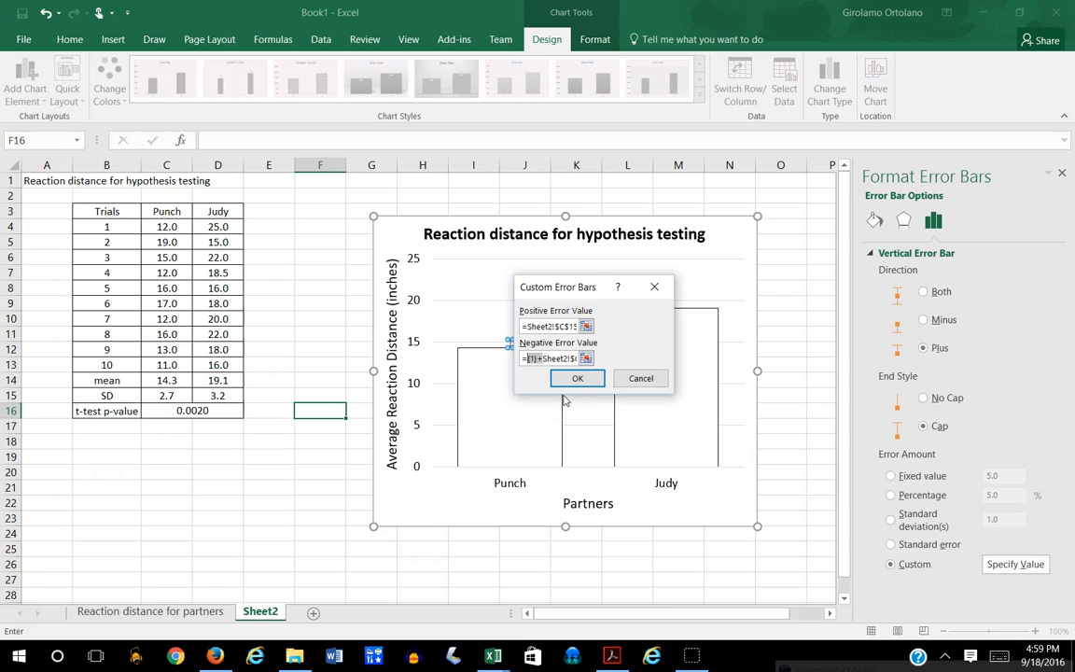
left_click(581, 377)
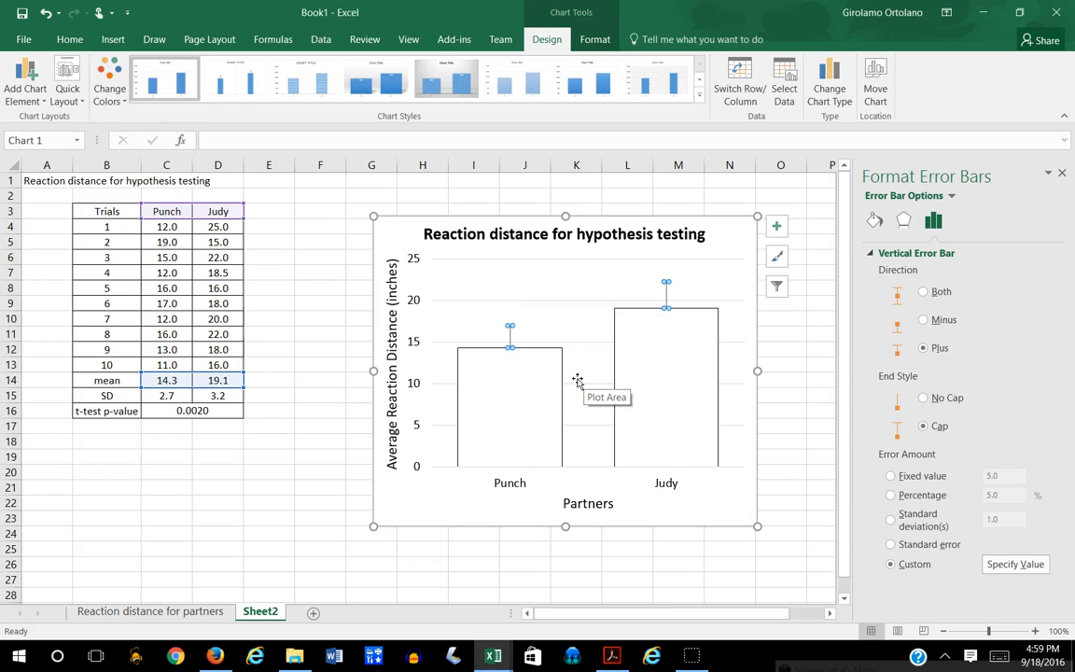
left_click(333, 397)
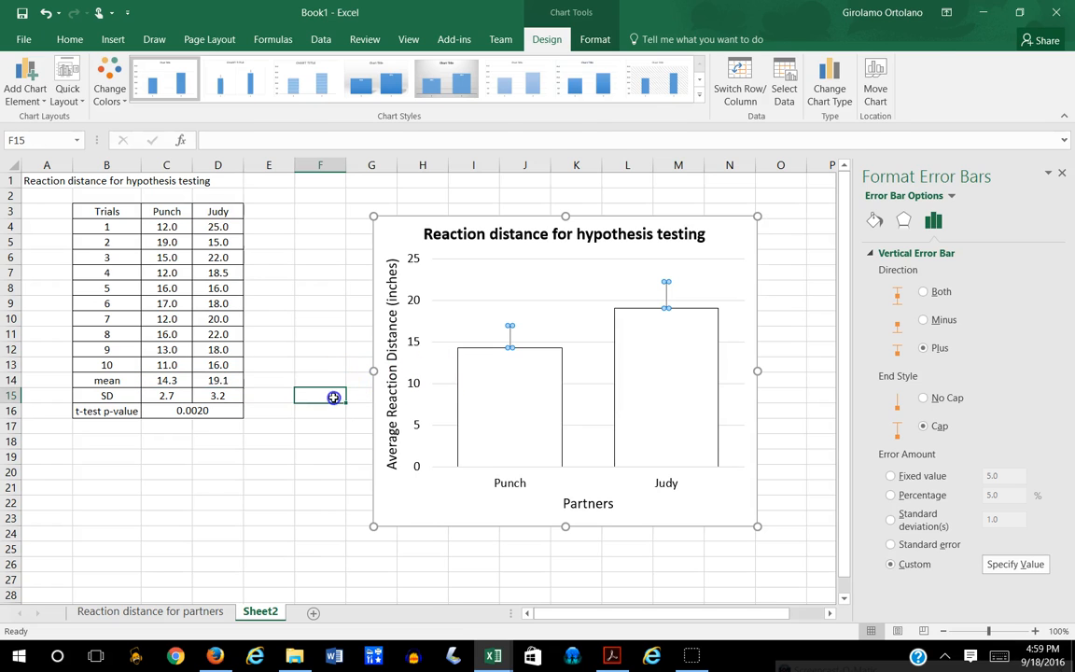
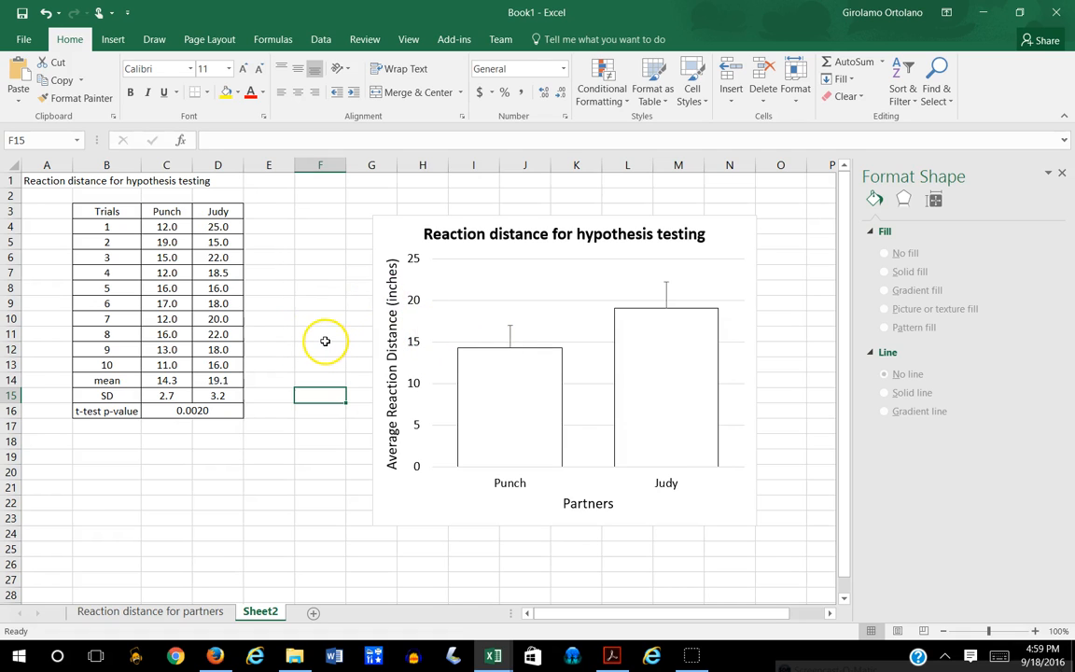
left_click(325, 341)
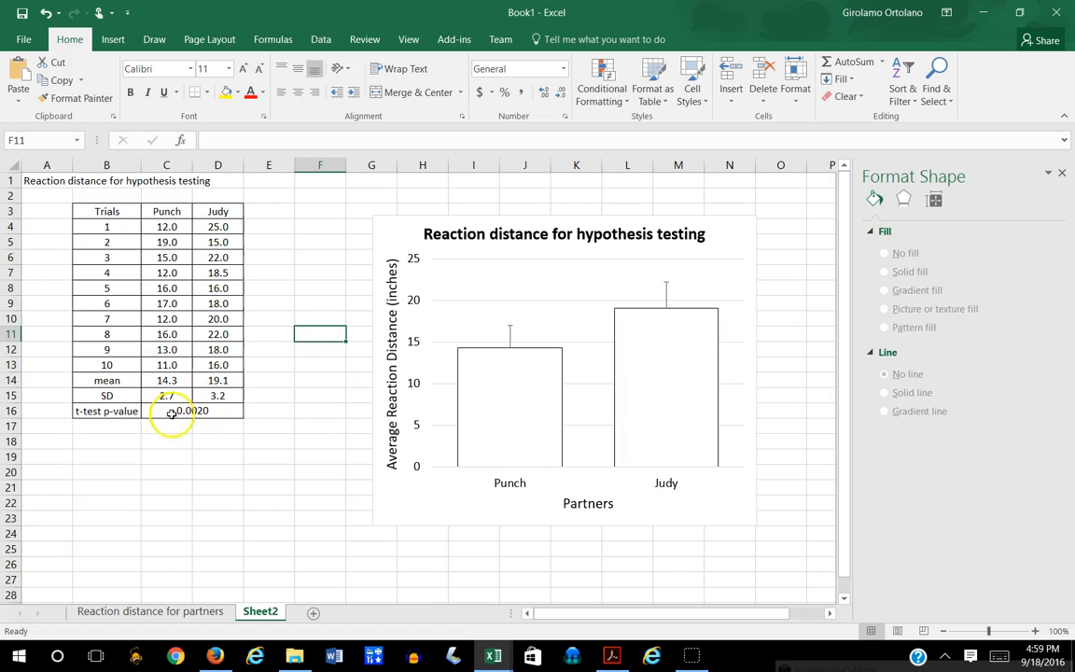
left_click(202, 411)
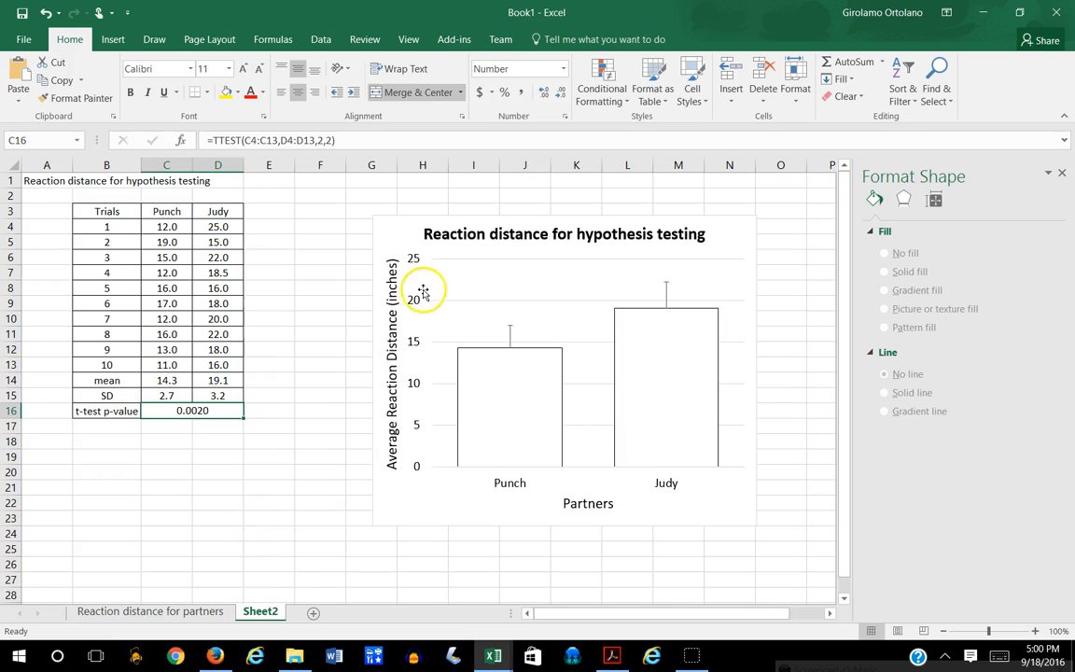
Step: Copy the entire Reaction distance for hypothesis testing chart to the clipboard
left_click(395, 234)
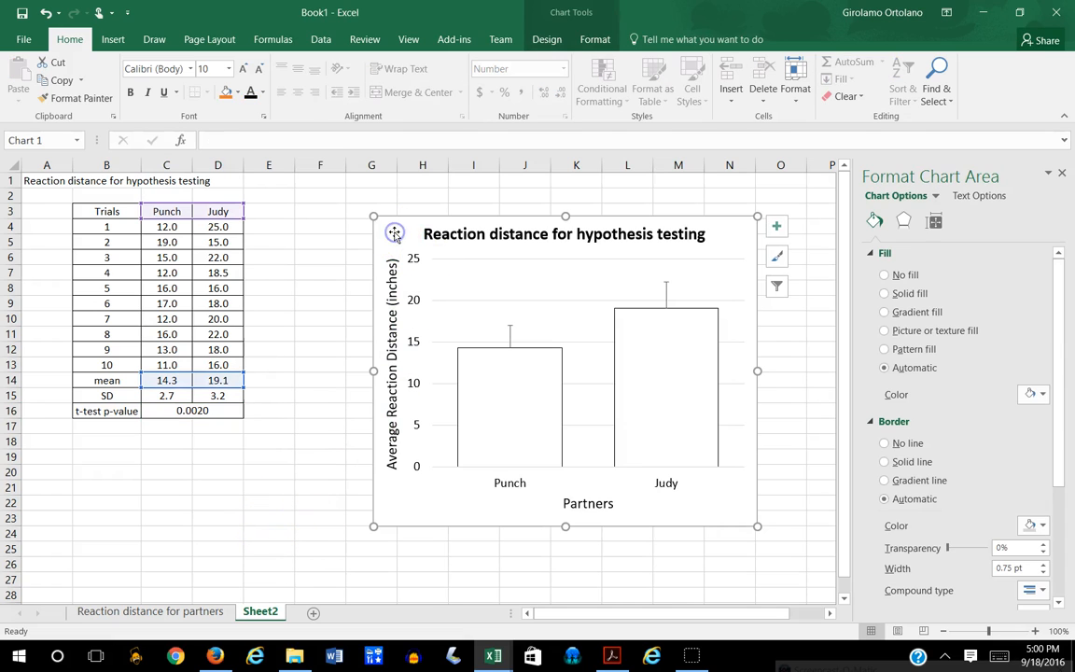
right_click(394, 233)
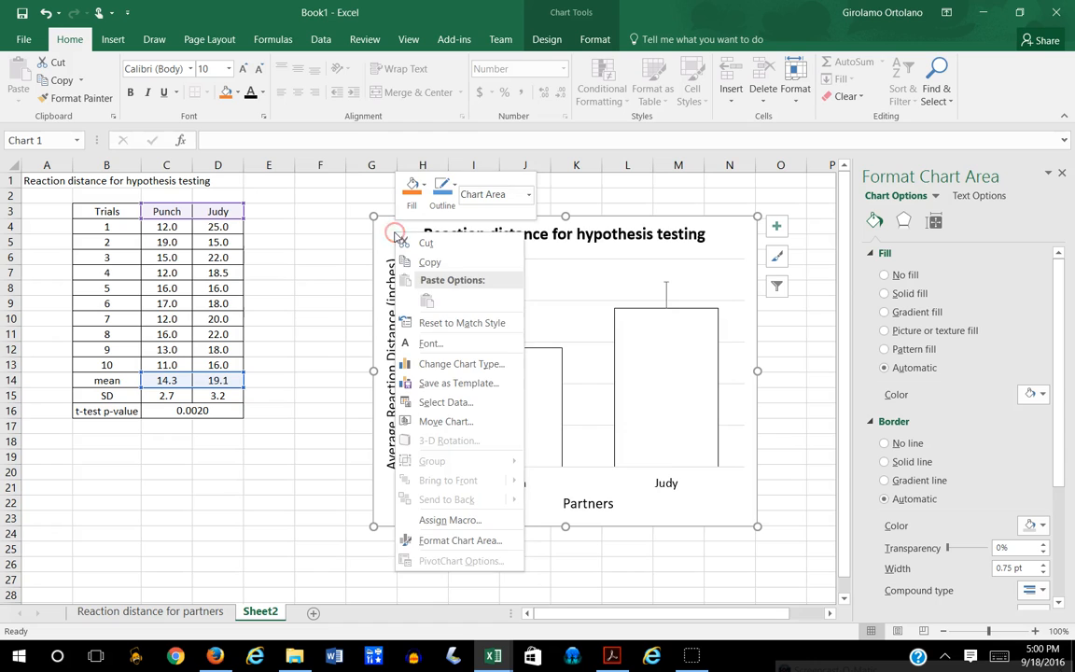
left_click(432, 264)
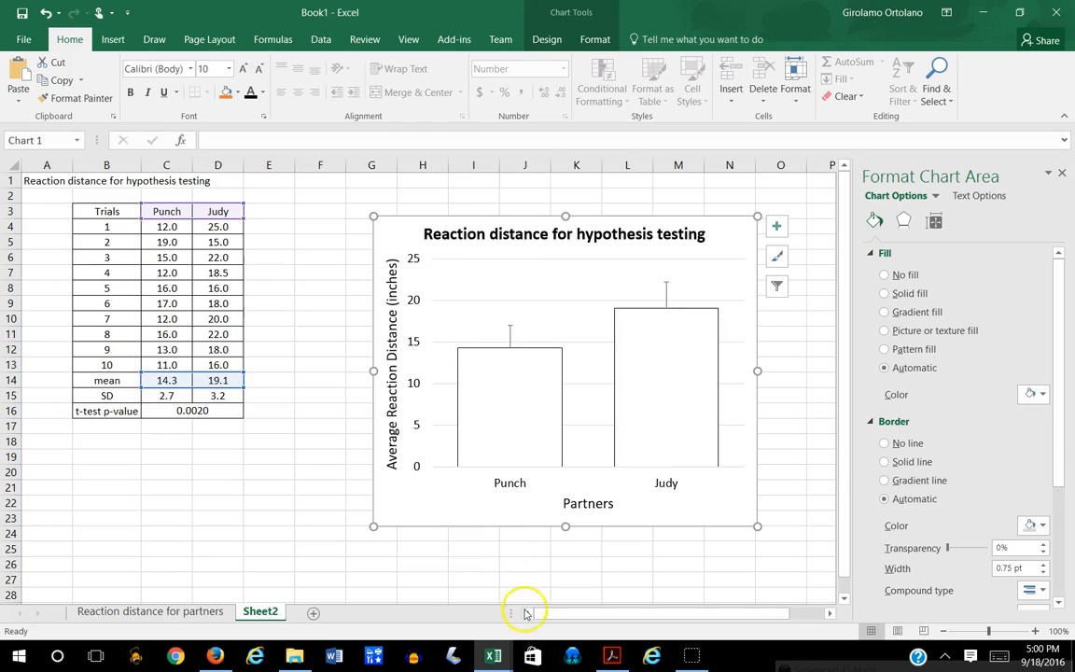
Step: Open PowerPoint and create a new blank presentation
left_click(18, 657)
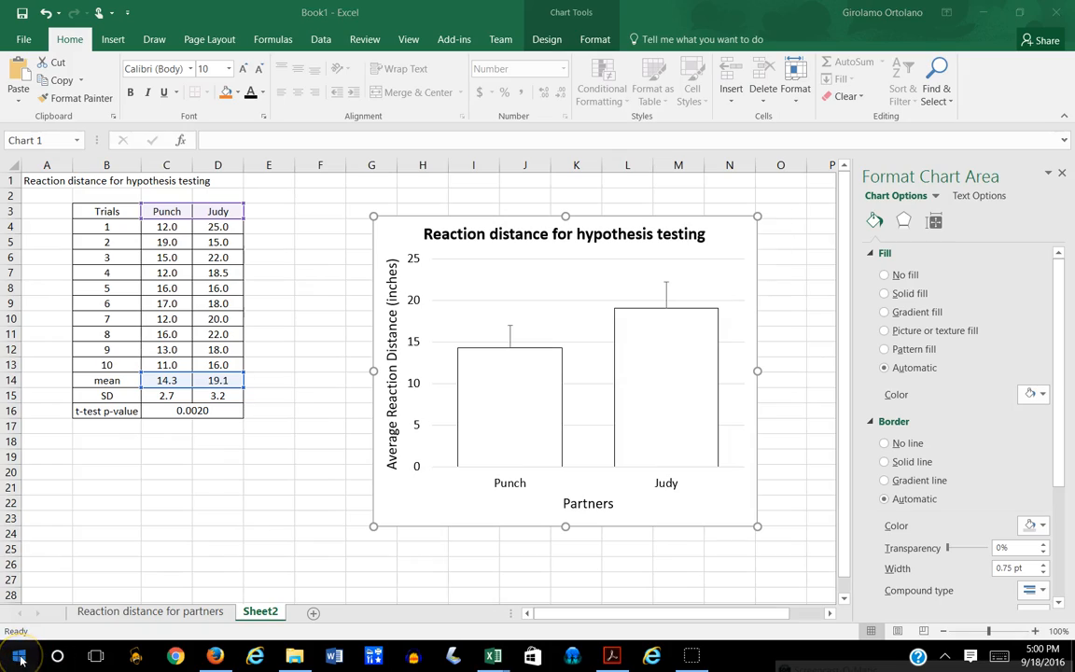
left_click(21, 620)
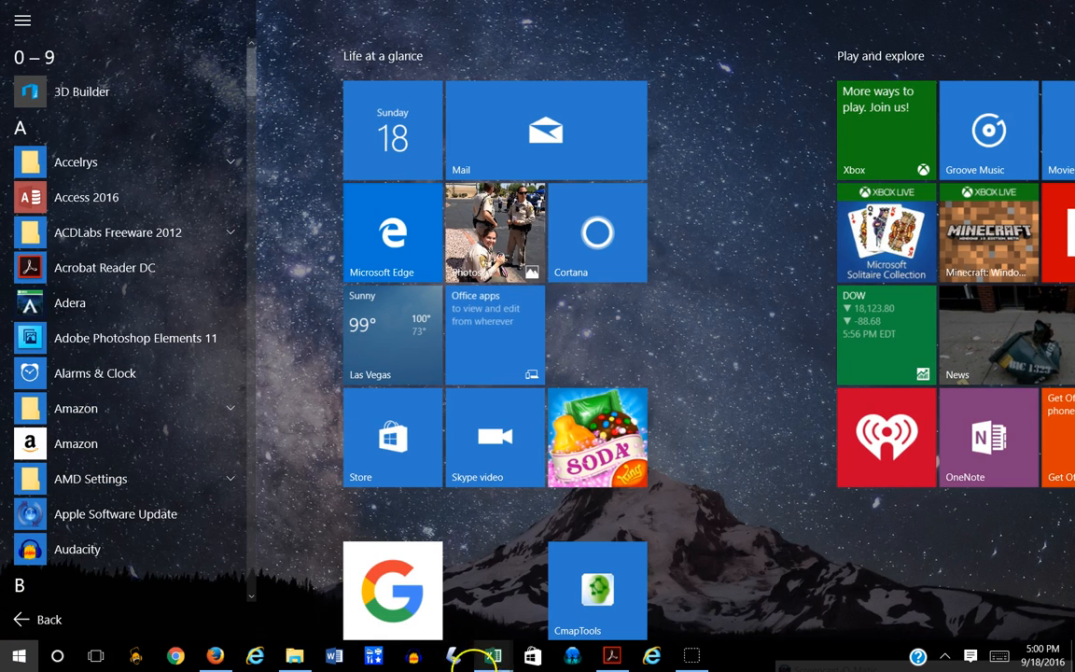
left_click_drag(250, 88, 260, 444)
left_click(142, 476)
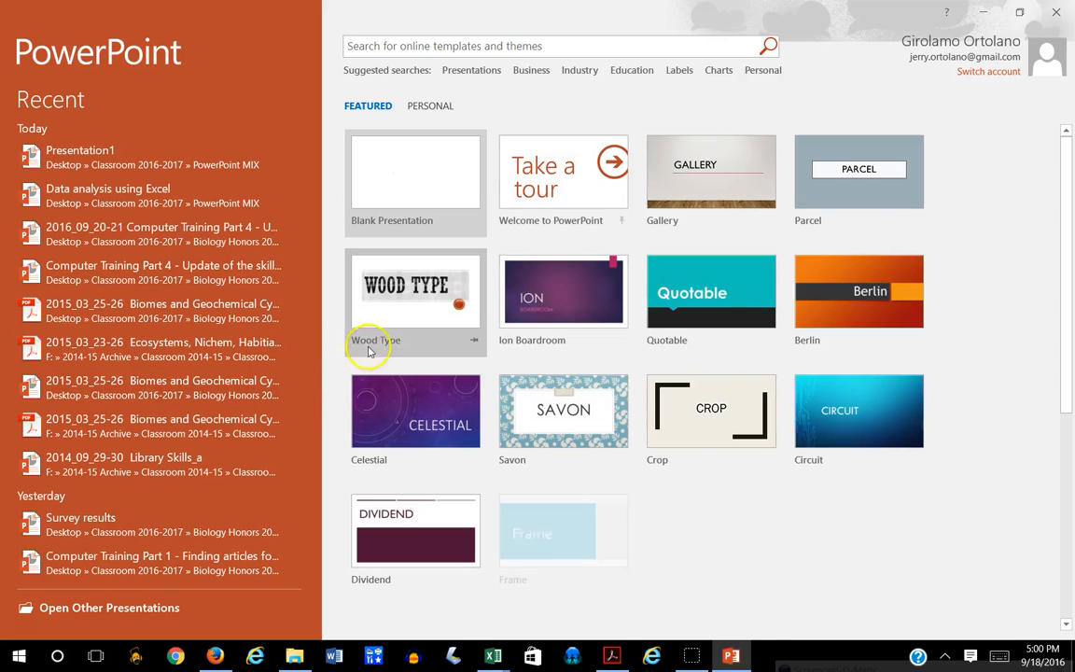
left_click(558, 381)
left_click(413, 187)
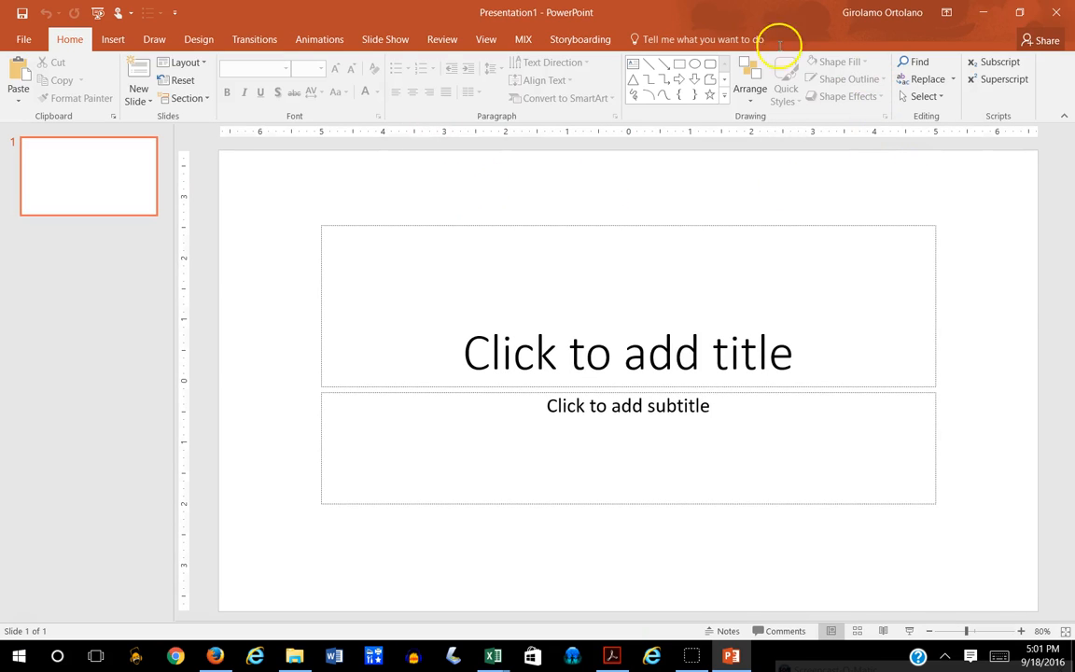
Step: Set the presentation's slide size to Standard (4:3)
left_click(193, 42)
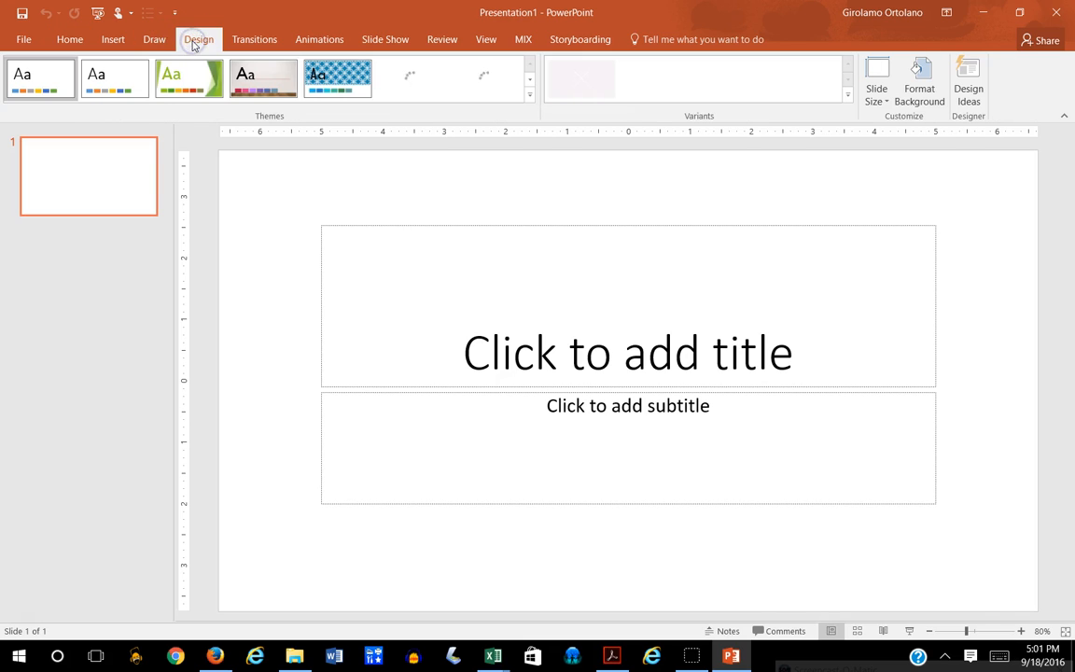
left_click(875, 97)
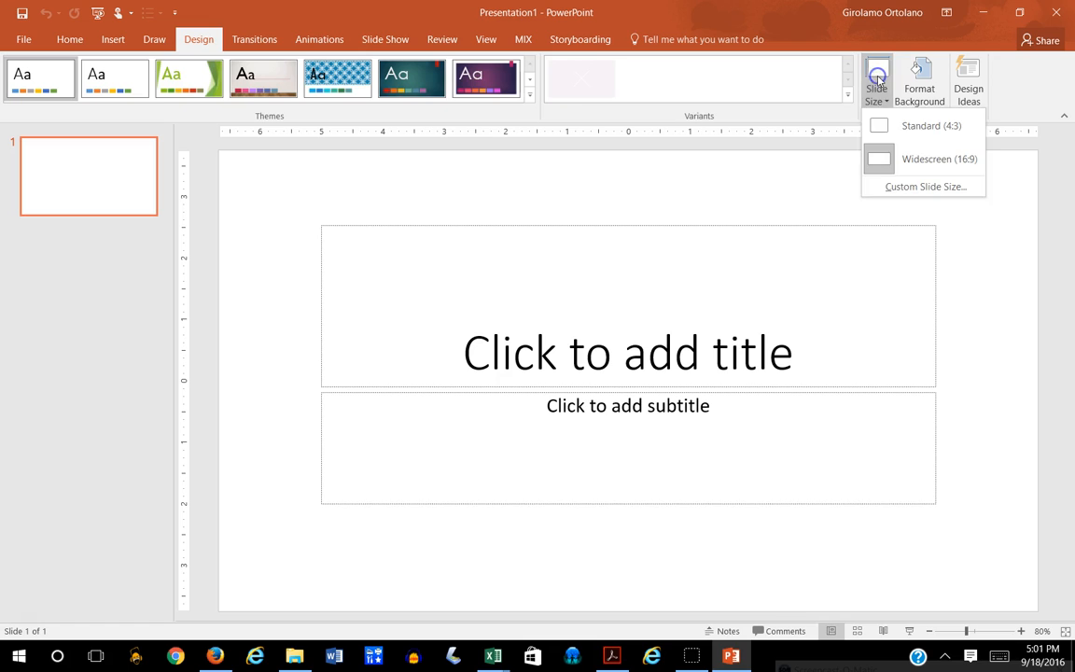
left_click(908, 128)
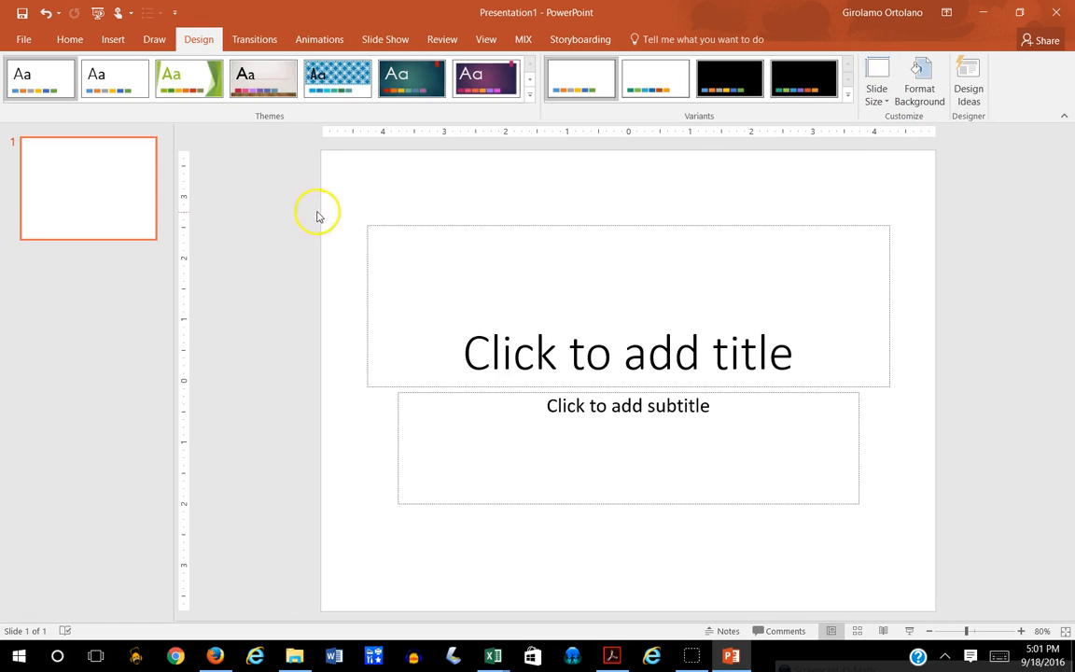